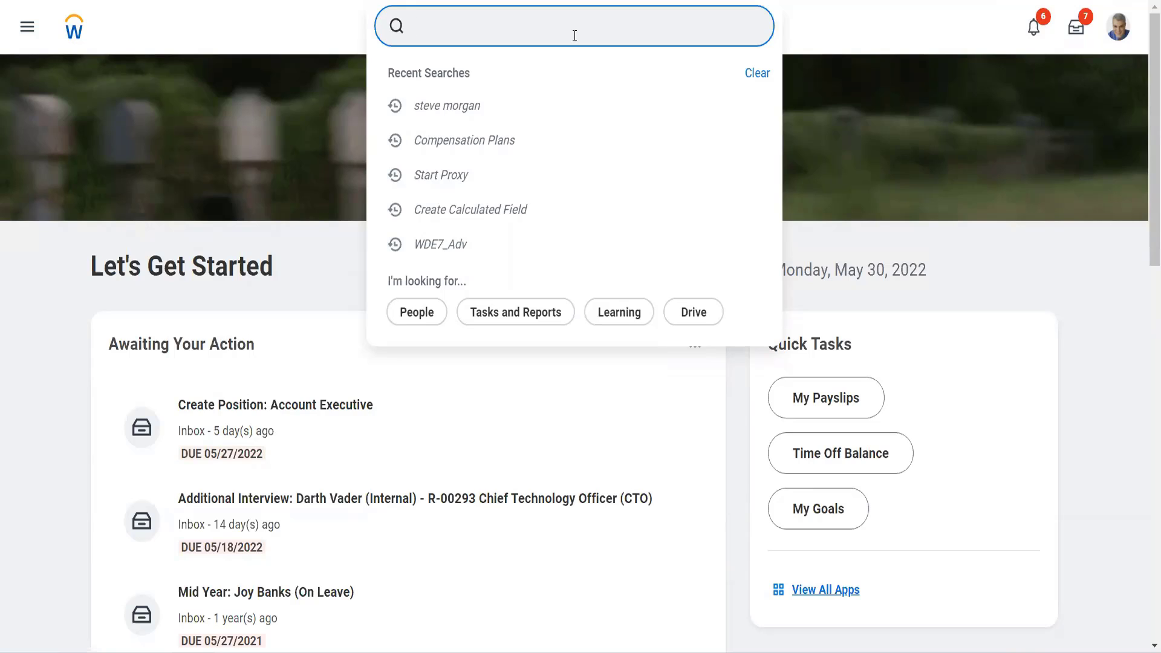
{"action": "type", "text": "mai supp group"}
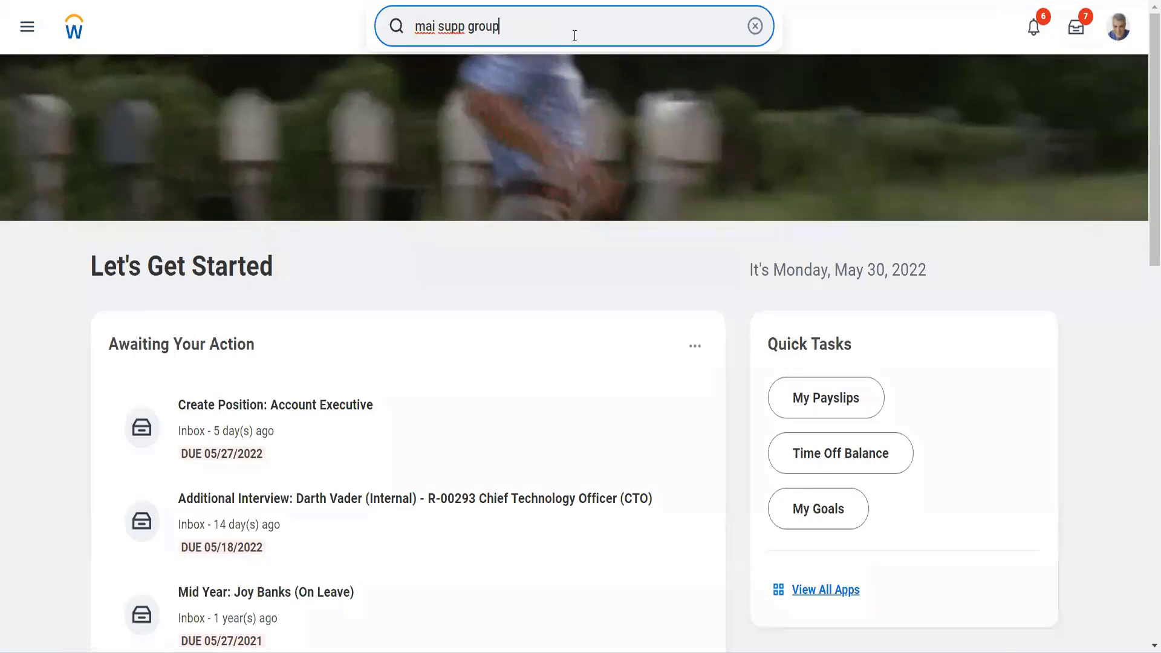
{"action": "key", "text": "BackSpace"}
{"action": "key", "text": "BackSpace"}
{"action": "key", "text": "BackSpace"}
{"action": "key", "text": "BackSpace"}
{"action": "key", "text": "BackSpace"}
{"action": "key", "text": "BackSpace"}
{"action": "key", "text": "BackSpace"}
{"action": "key", "text": "BackSpace"}
{"action": "key", "text": "BackSpace"}
{"action": "key", "text": "BackSpace"}
{"action": "key", "text": "BackSpace"}
{"action": "key", "text": "BackSpace"}
{"action": "key", "text": "BackSpace"}
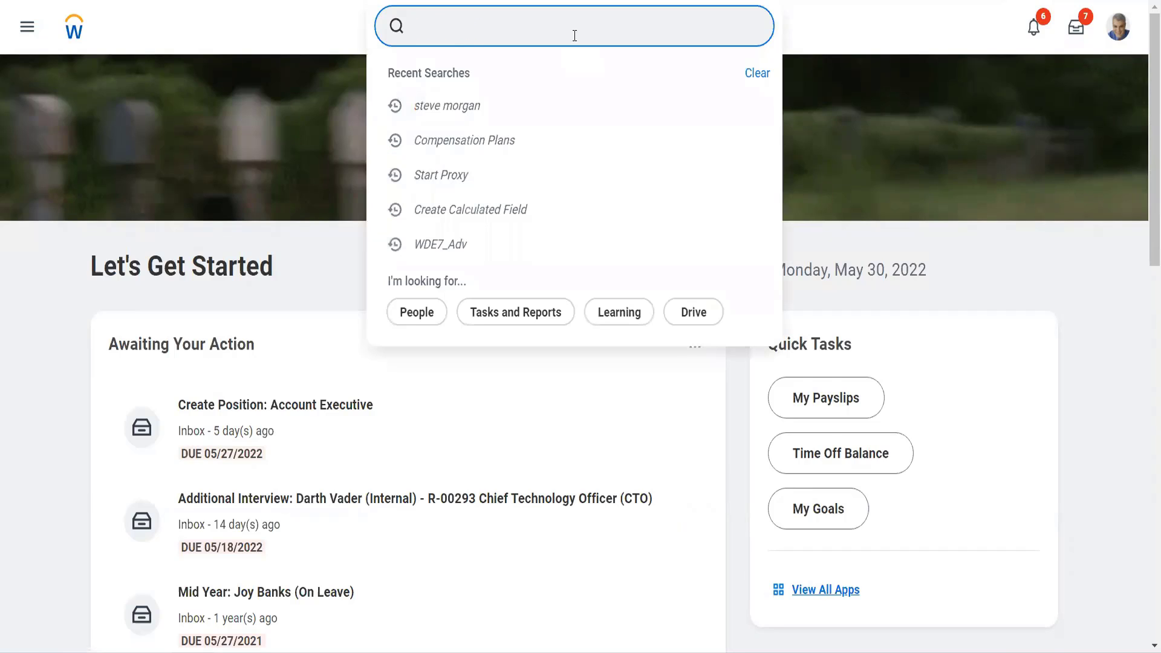
- Run the Start Proxy task and begin acting on behalf of the worker, entering that worker's name in Act As
{"action": "type", "text": "sta"}
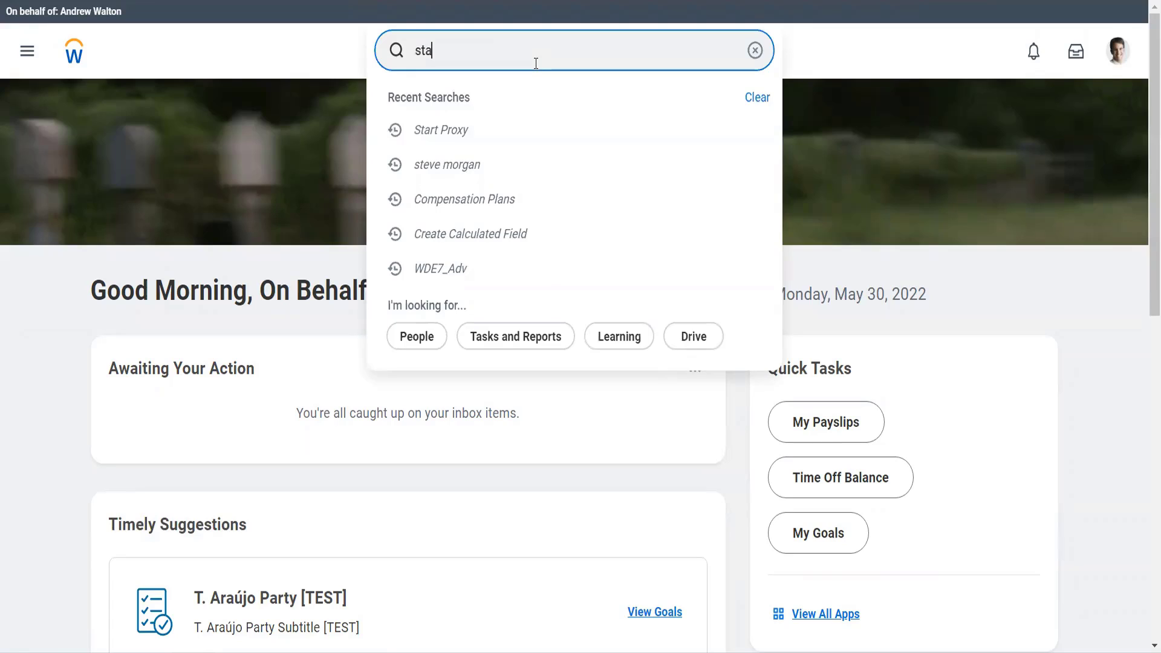
{"action": "type", "text": "rt prox"}
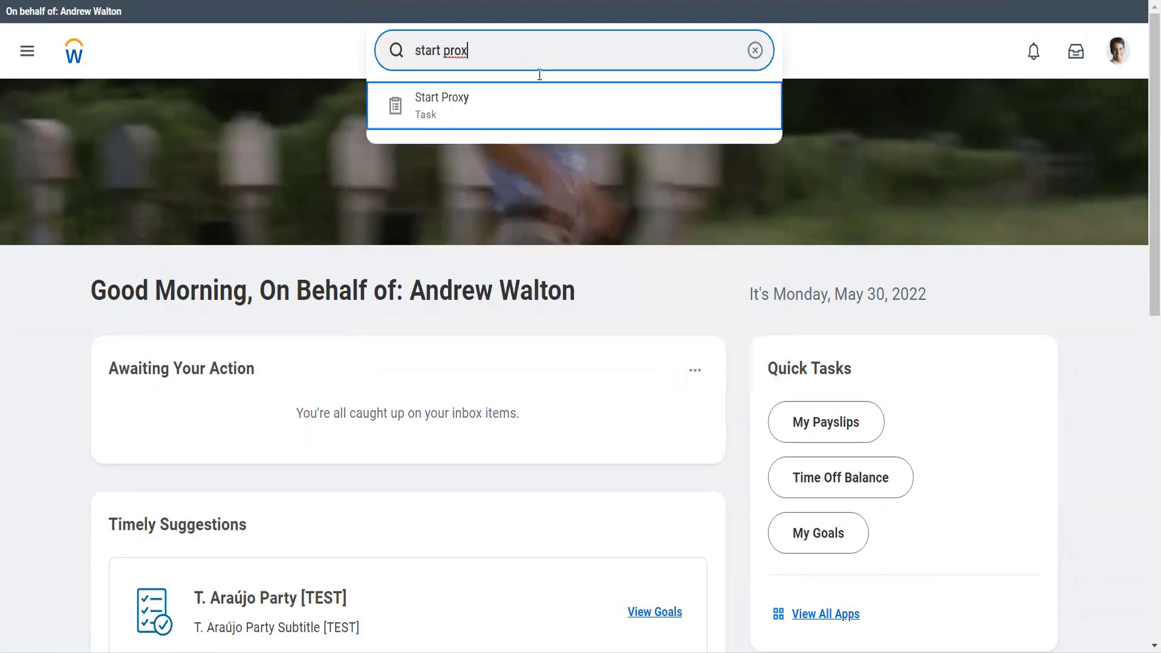
{"action": "left_click", "coordinate": [513, 85]}
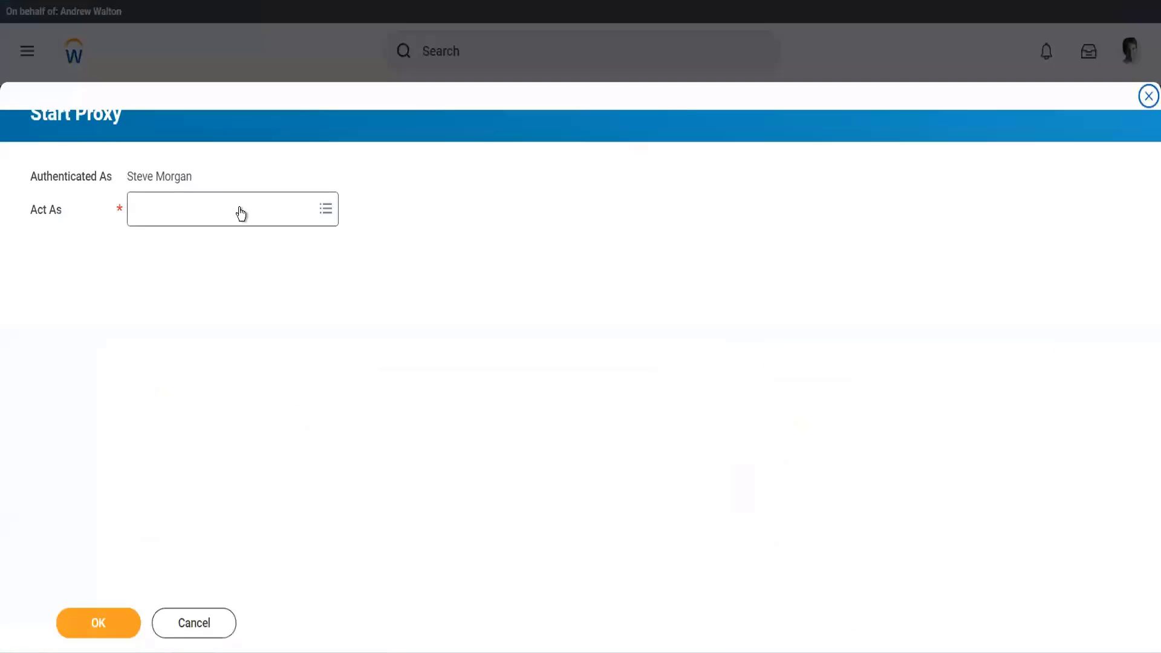
{"action": "left_click", "coordinate": [240, 213]}
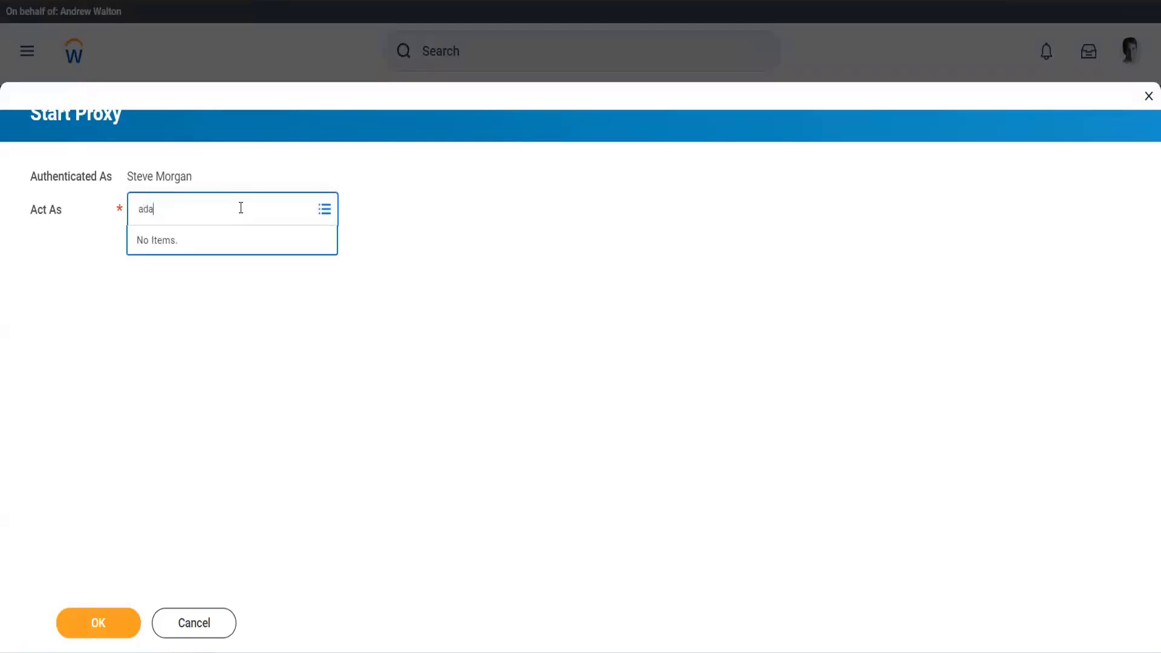
{"action": "key", "text": "Return"}
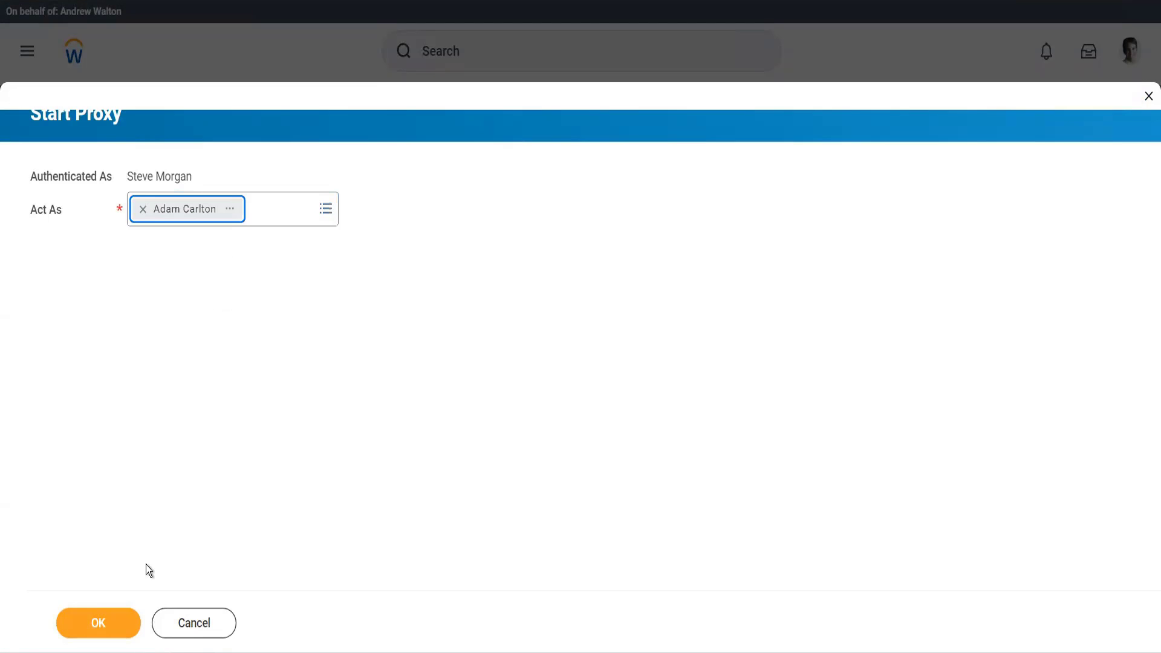
{"action": "left_click", "coordinate": [112, 624]}
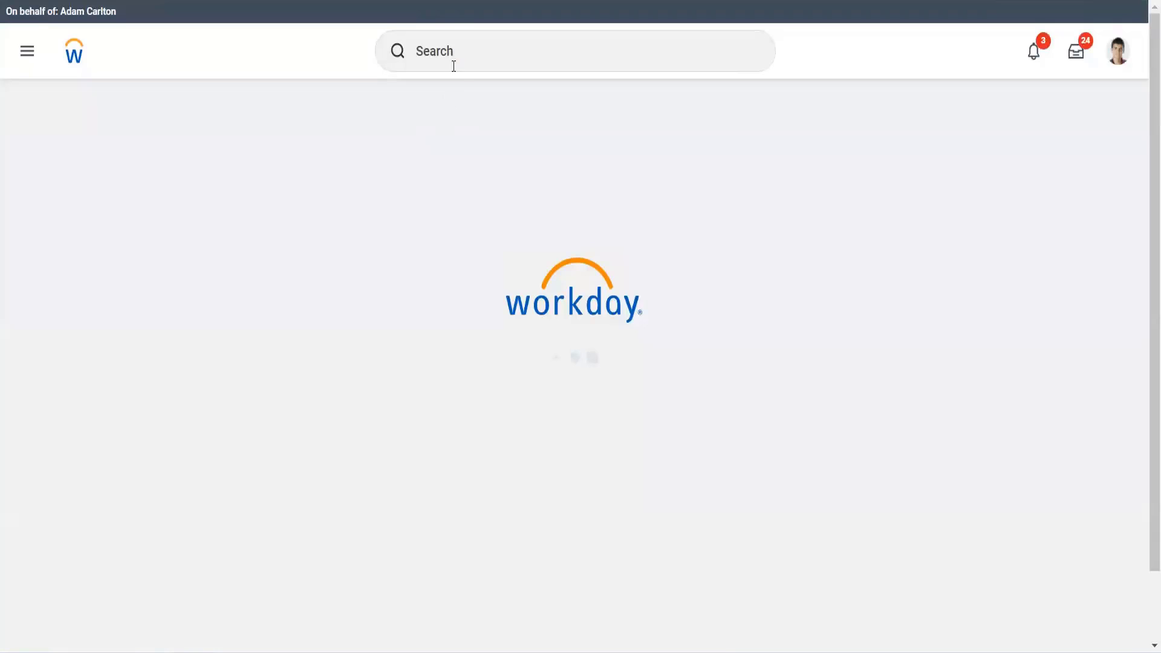
- Search for "mai supp gr" and open the Maintain Supplier Groups task
{"action": "left_click", "coordinate": [453, 66]}
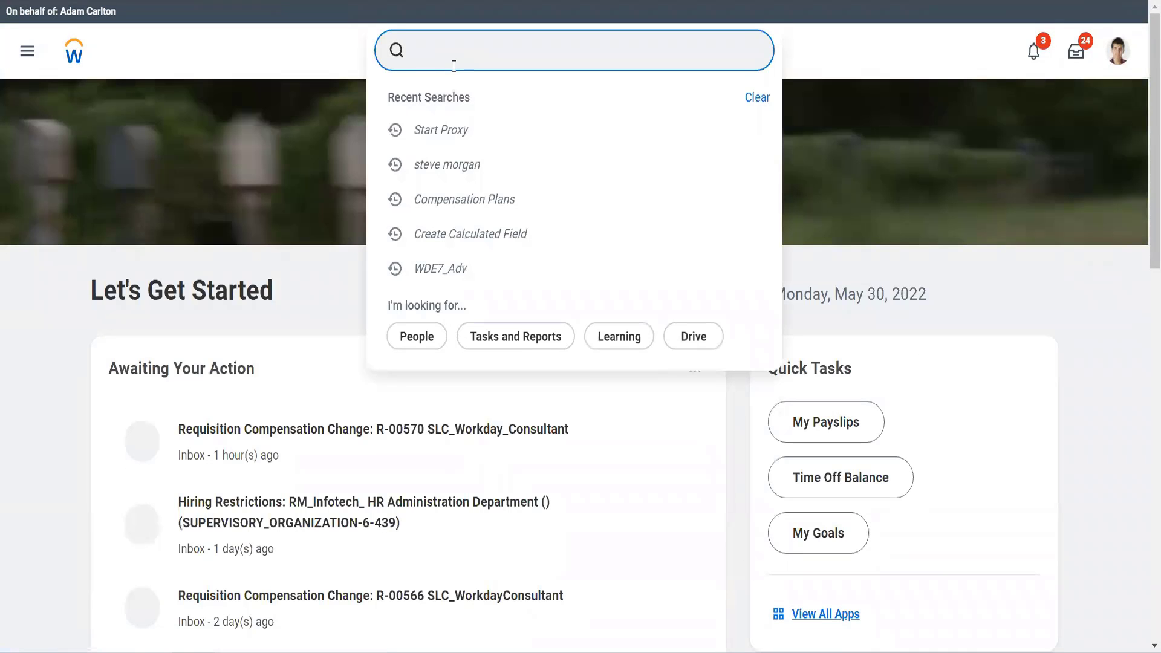
{"action": "type", "text": "mai"}
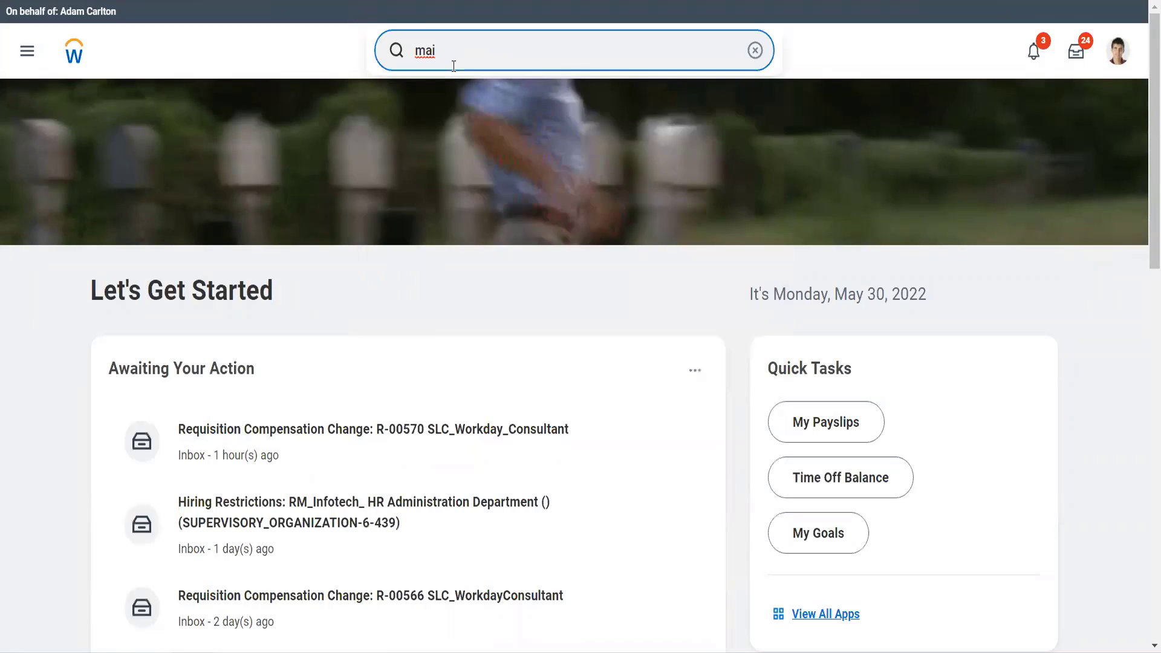
{"action": "type", "text": " supp gr"}
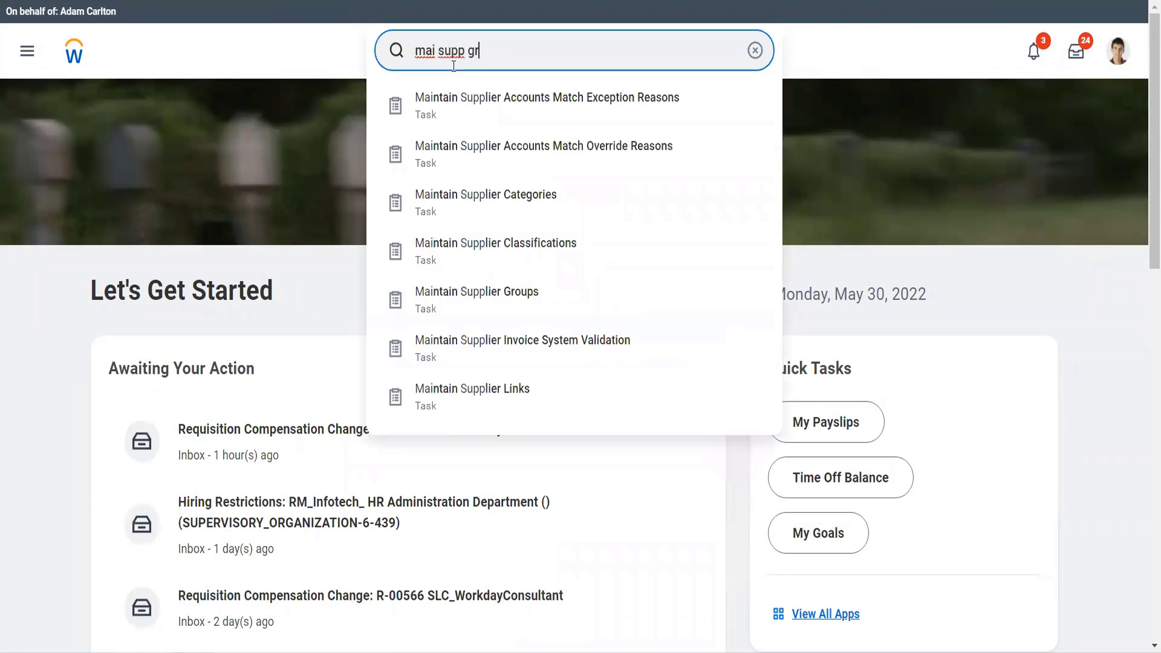
{"action": "key", "text": "Down"}
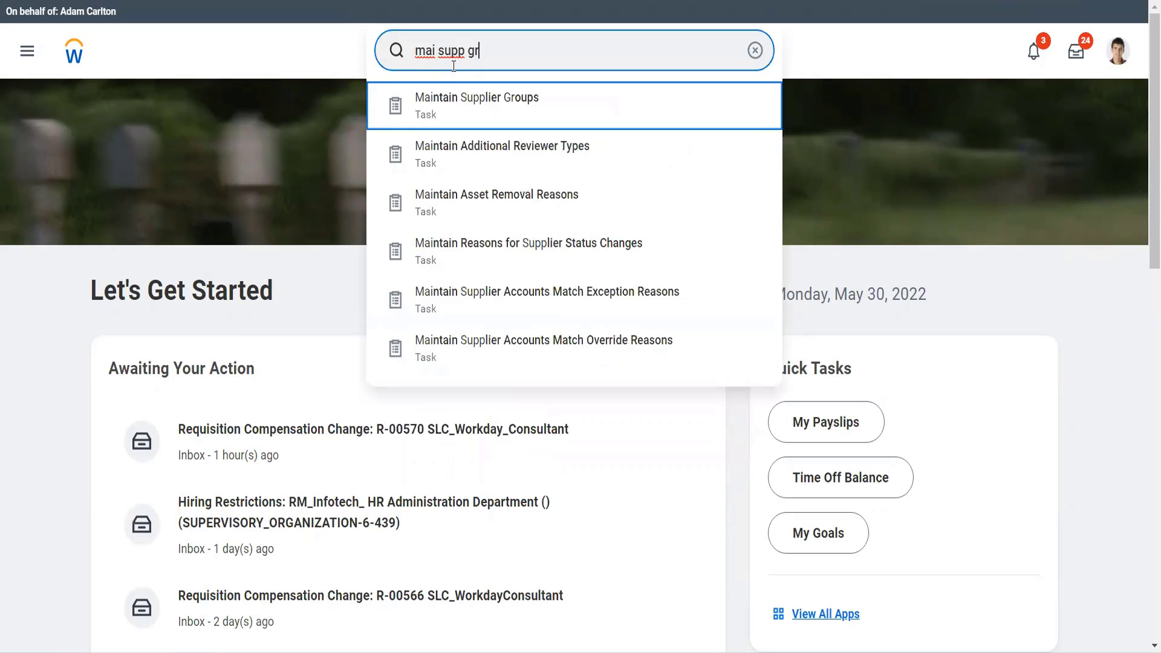
{"action": "key", "text": "Return"}
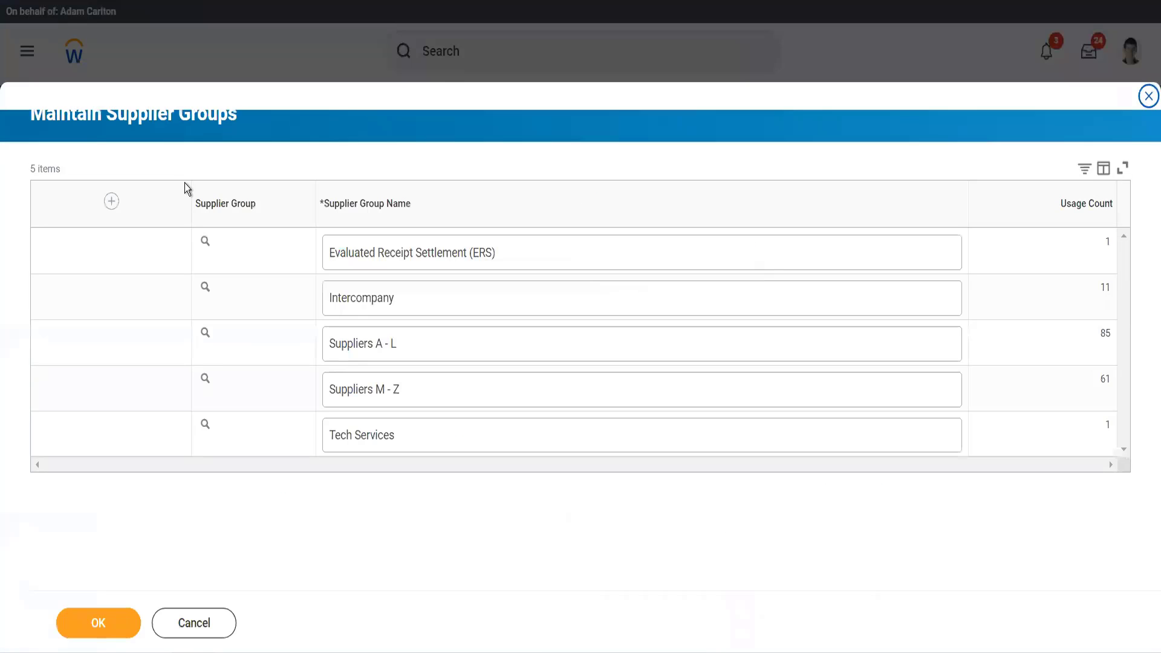
- Add a new supplier group named "Auto Industry Twitter", save it and close the supplier groups task
{"action": "left_click", "coordinate": [113, 201]}
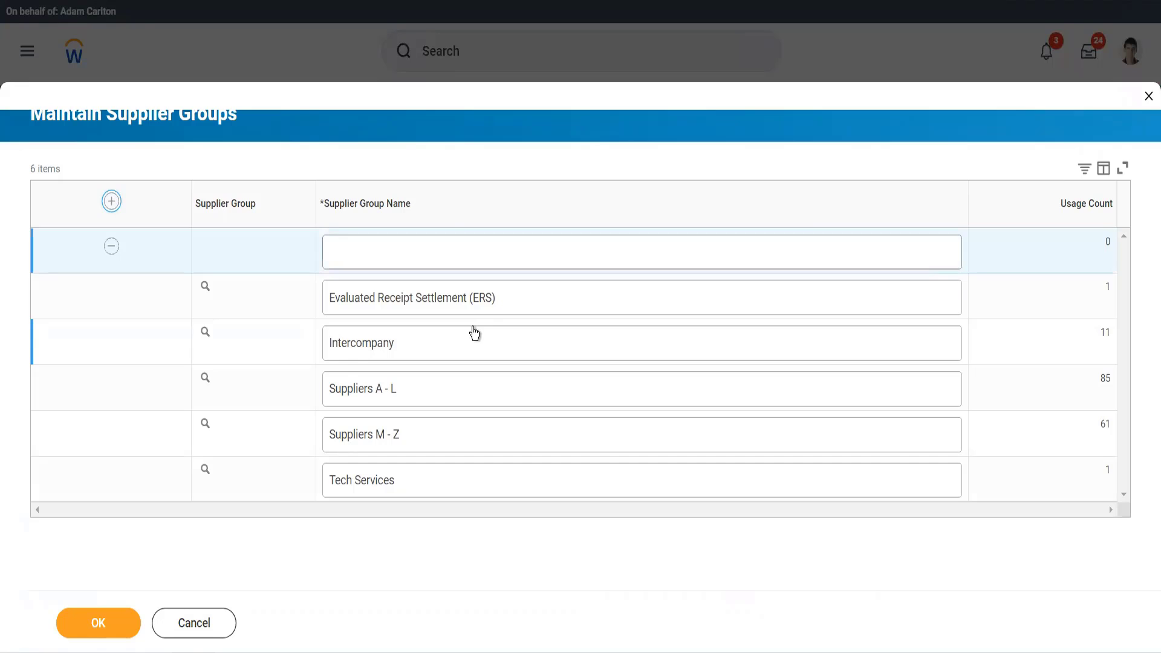
{"action": "left_click", "coordinate": [430, 256]}
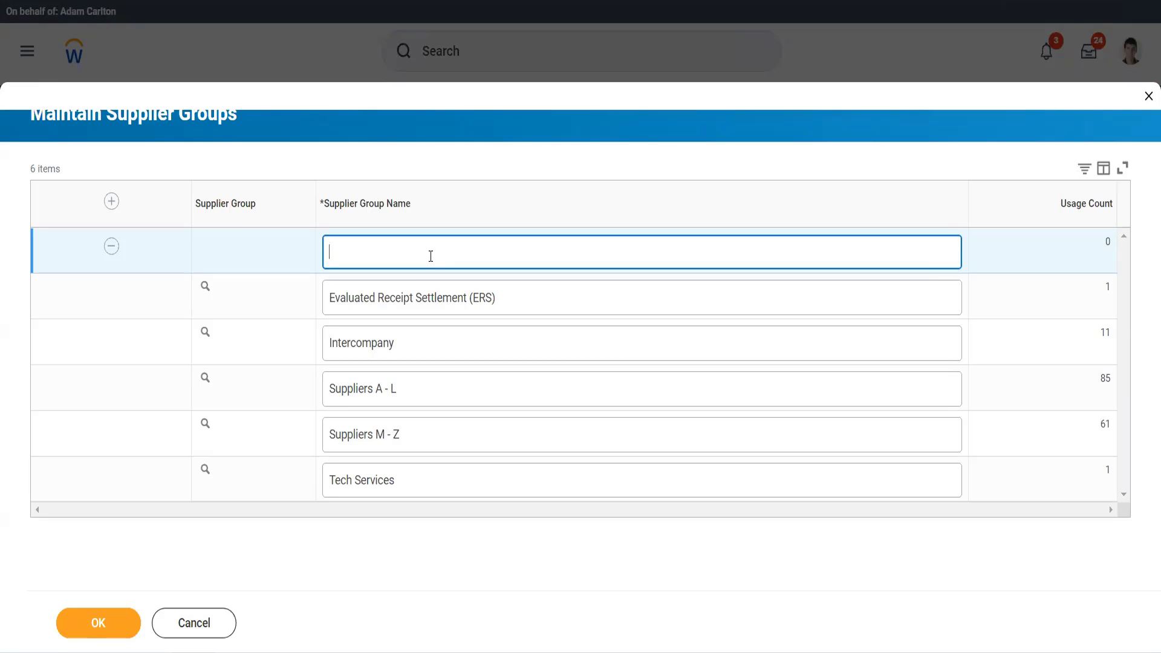
{"action": "type", "text": "Auto Industry"}
{"action": "type", "text": "T"}
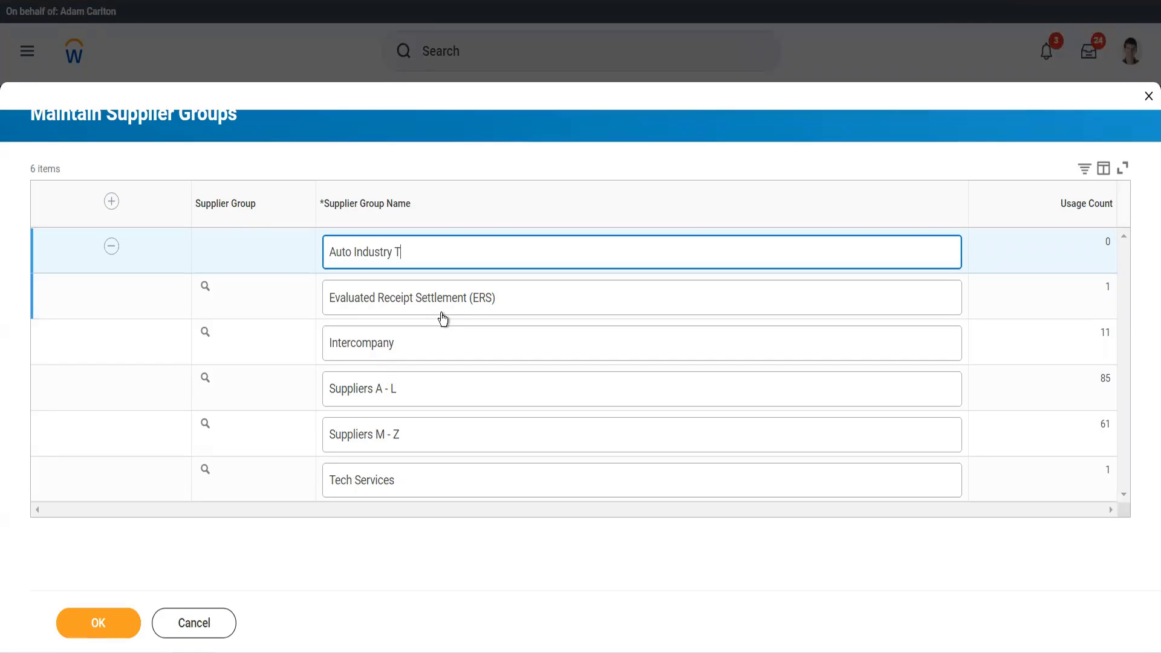
{"action": "type", "text": "witter"}
{"action": "left_click", "coordinate": [83, 621]}
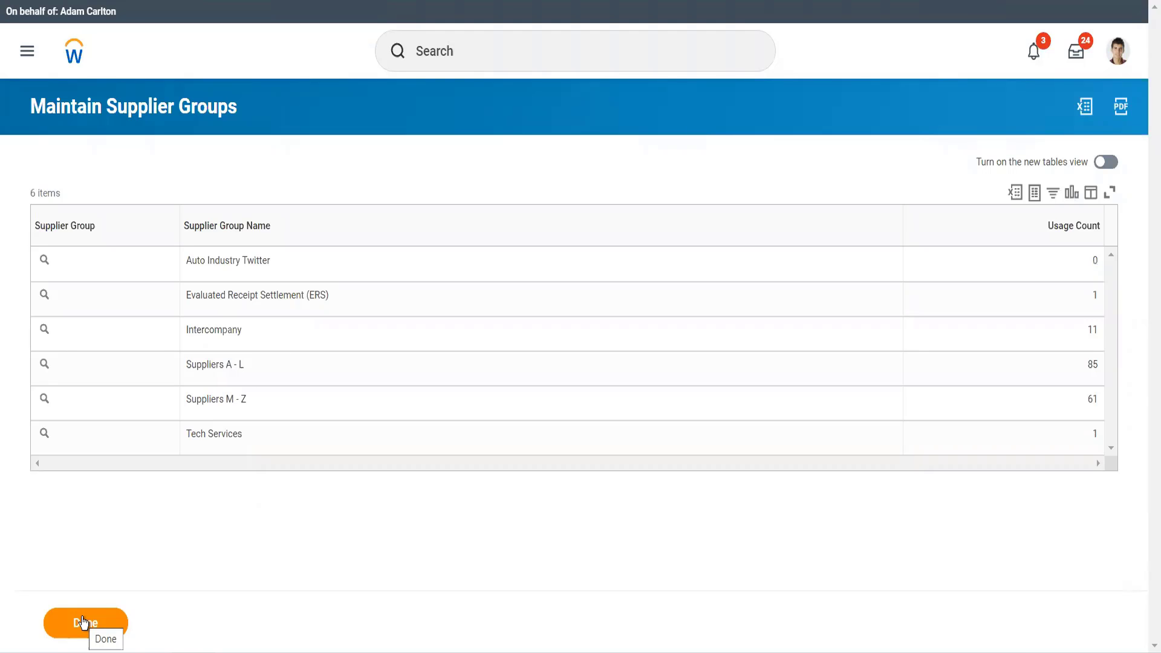
{"action": "left_click", "coordinate": [83, 621]}
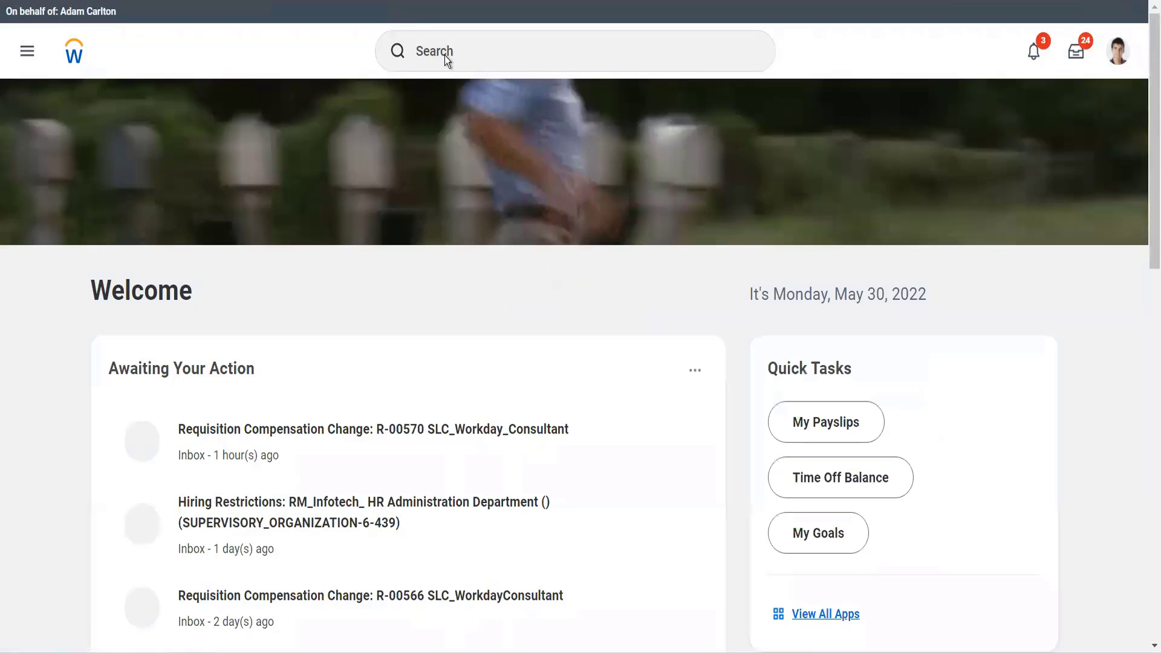
{"action": "left_click", "coordinate": [426, 52]}
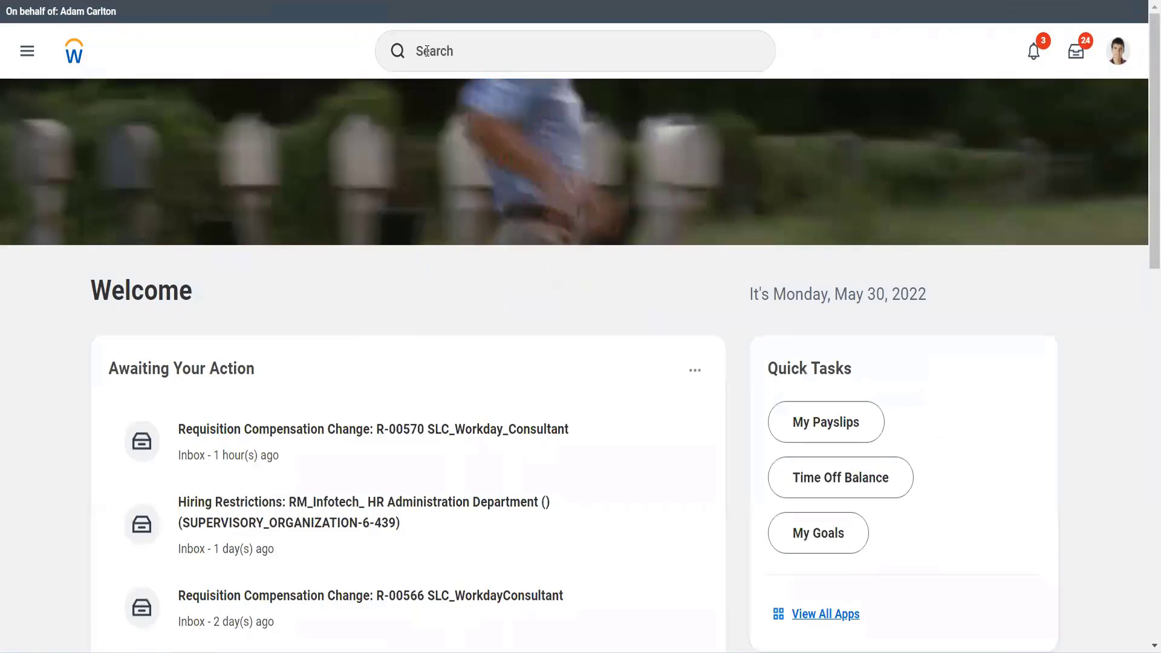
{"action": "scroll", "coordinate": [435, 109], "scroll_direction": "down", "scroll_amount": 10}
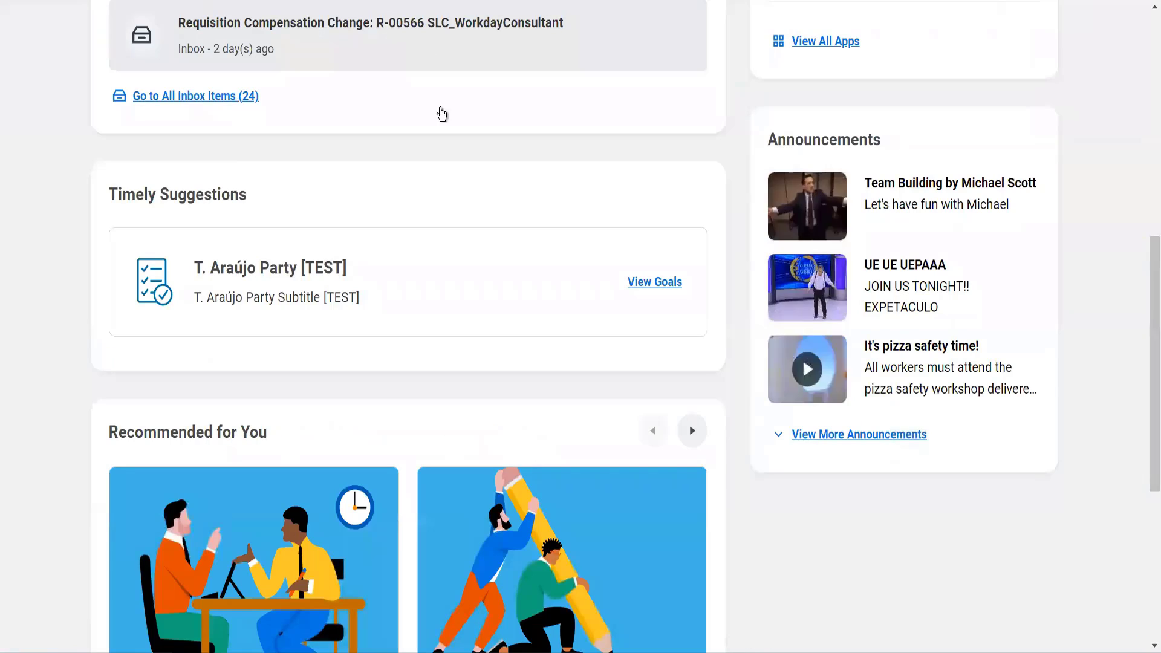
{"action": "scroll", "coordinate": [502, 91], "scroll_direction": "up", "scroll_amount": 5}
{"action": "scroll", "coordinate": [490, 39], "scroll_direction": "up", "scroll_amount": 4}
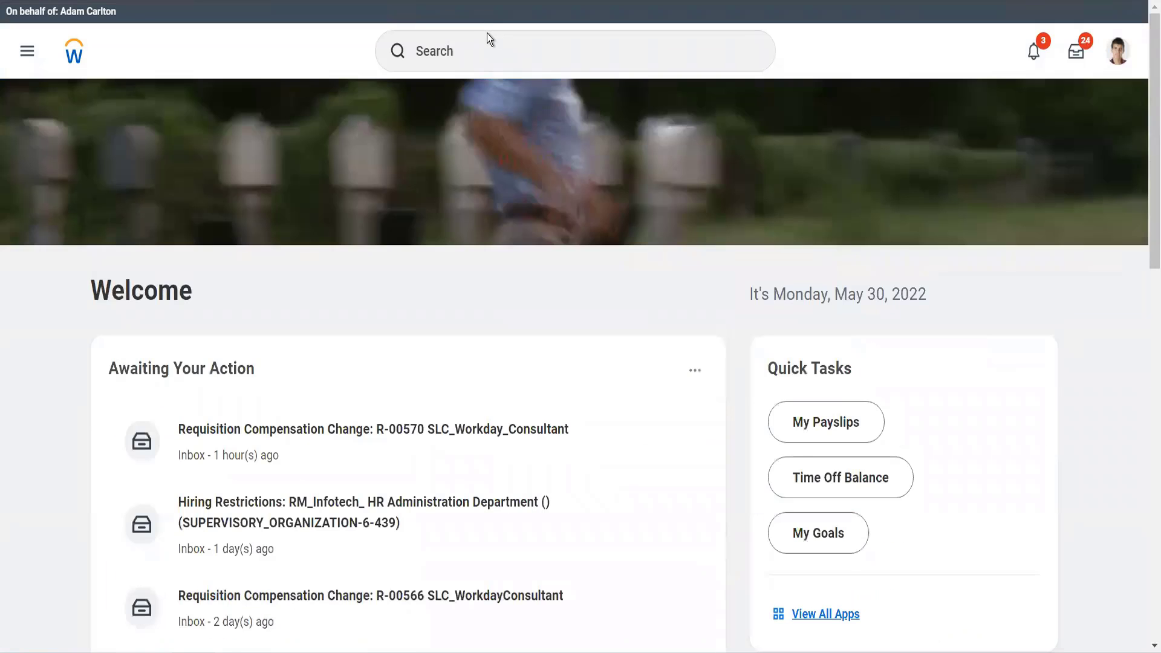
{"action": "left_click", "coordinate": [485, 43]}
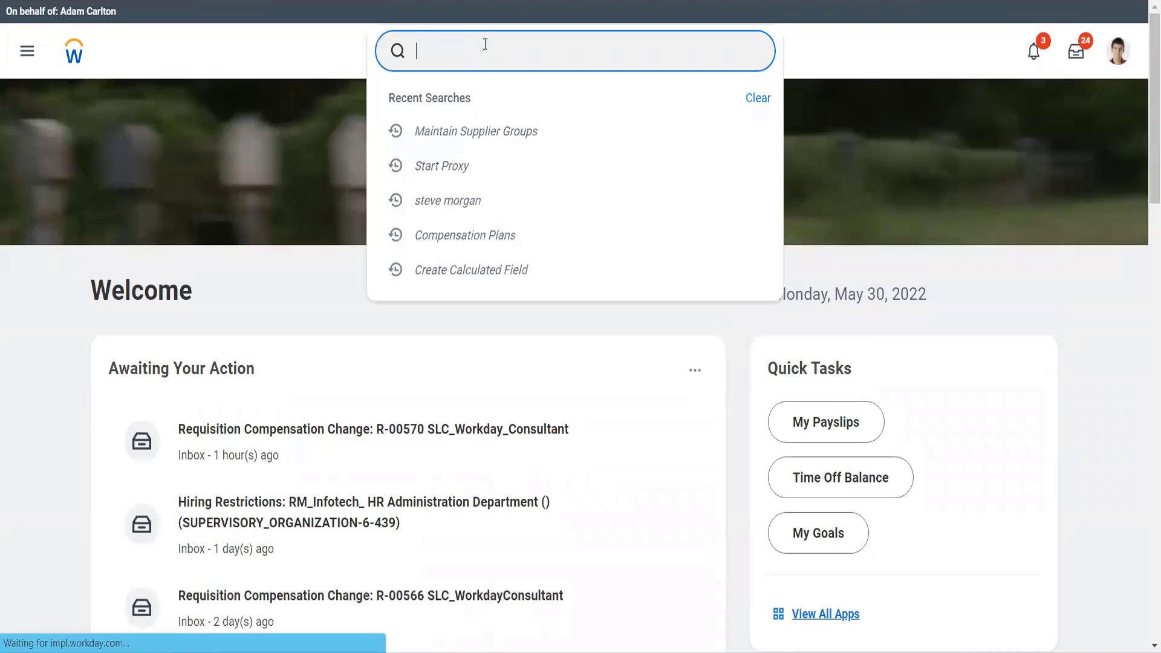
{"action": "type", "text": "ma"}
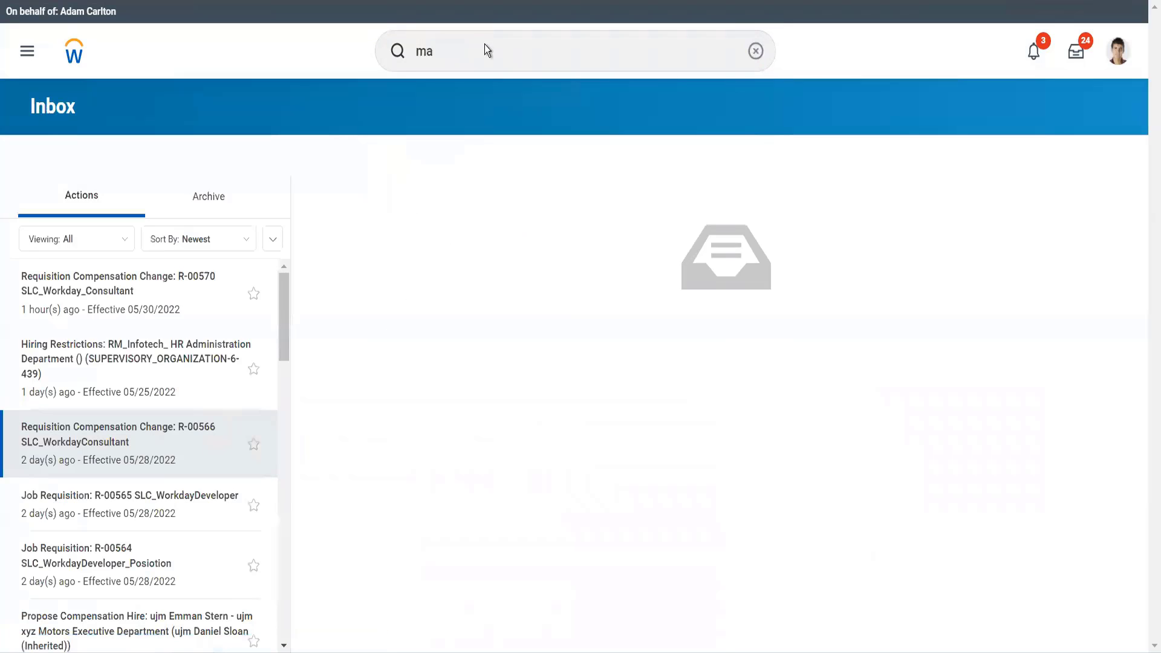
{"action": "left_click", "coordinate": [485, 44]}
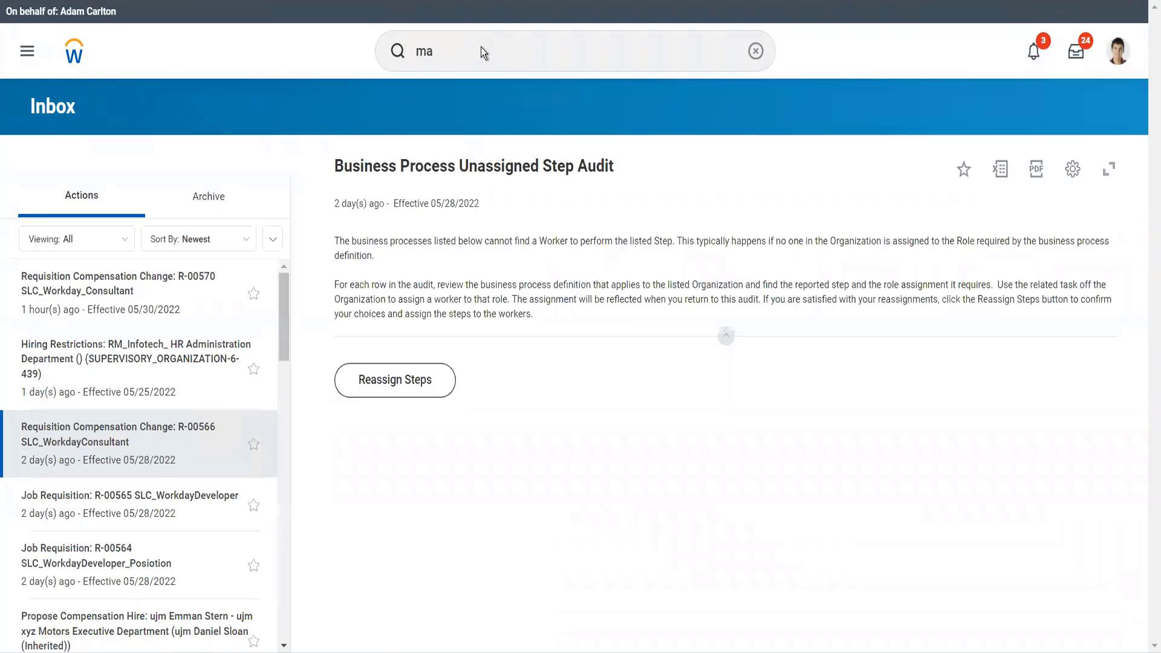
{"action": "scroll", "coordinate": [451, 44], "scroll_direction": "up", "scroll_amount": 5}
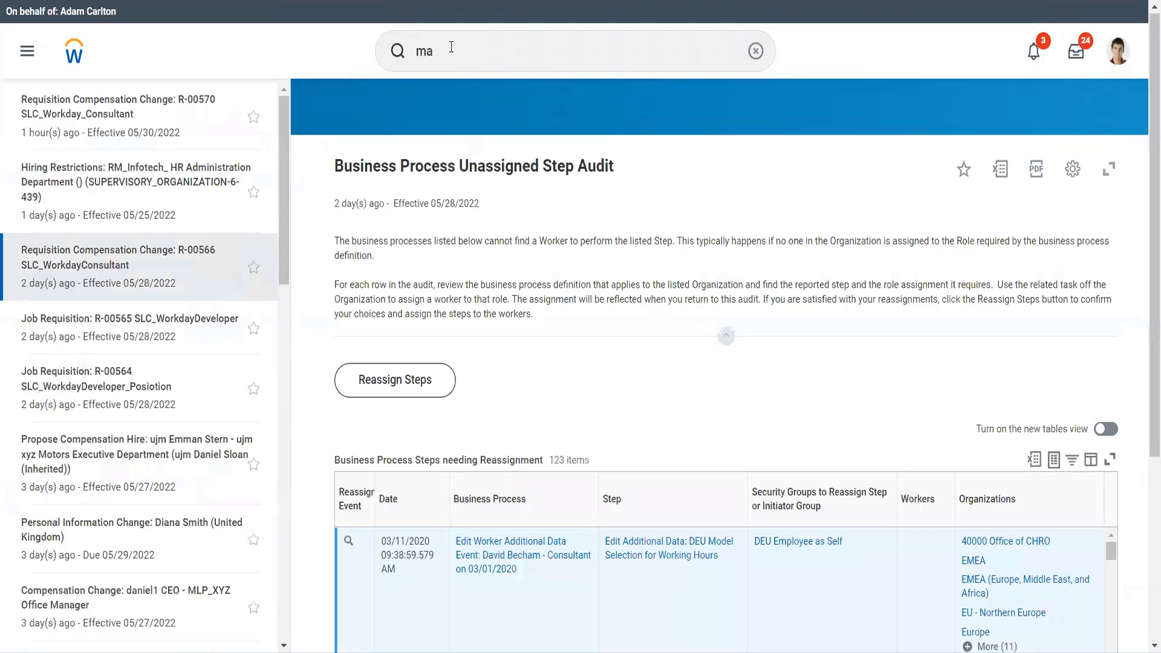
- Search for "mai supp categ" and open the Maintain Supplier Categories task
{"action": "left_click", "coordinate": [451, 46]}
{"action": "type", "text": "mai"}
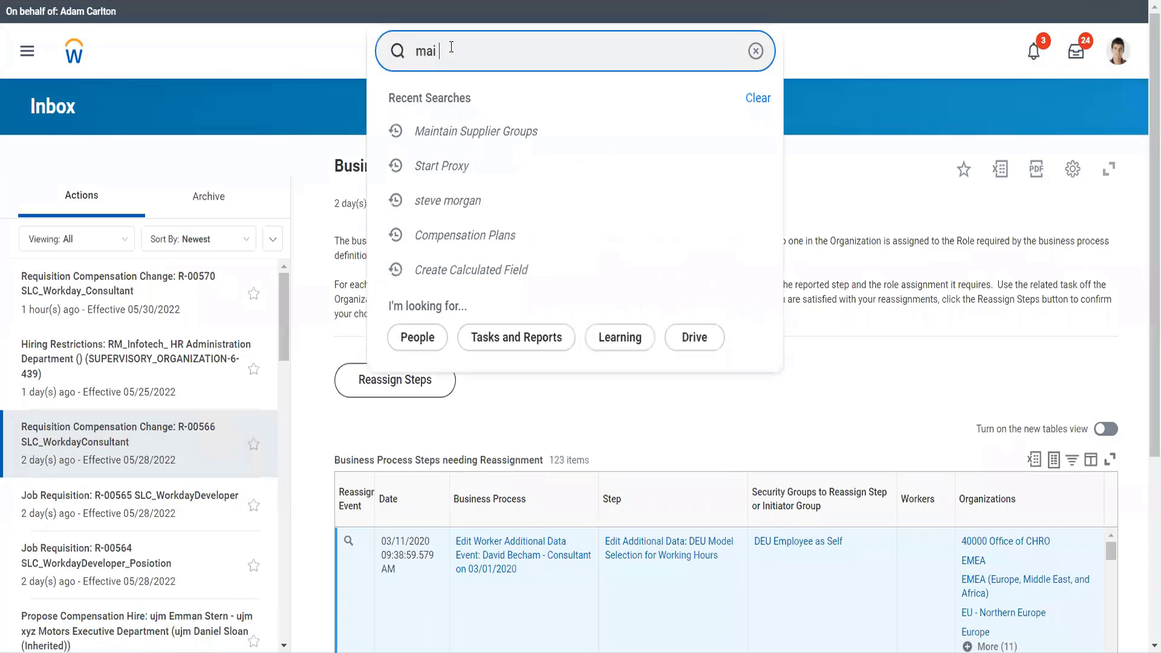
{"action": "type", "text": " supp categ"}
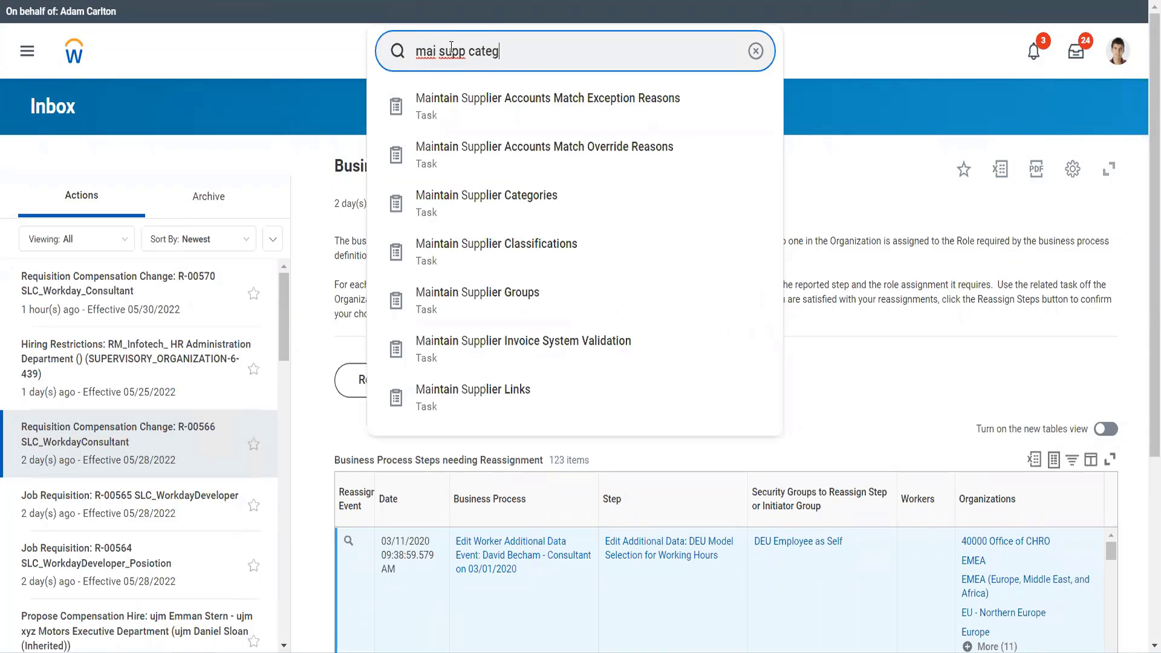
{"action": "key", "text": "Down"}
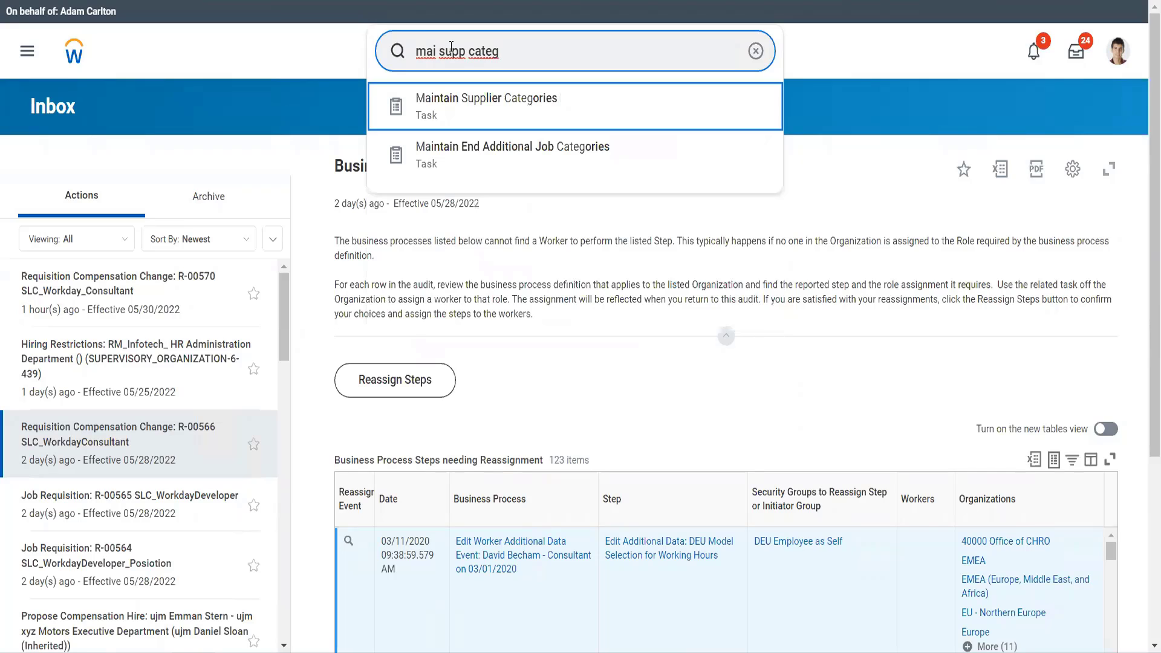
{"action": "key", "text": "Return"}
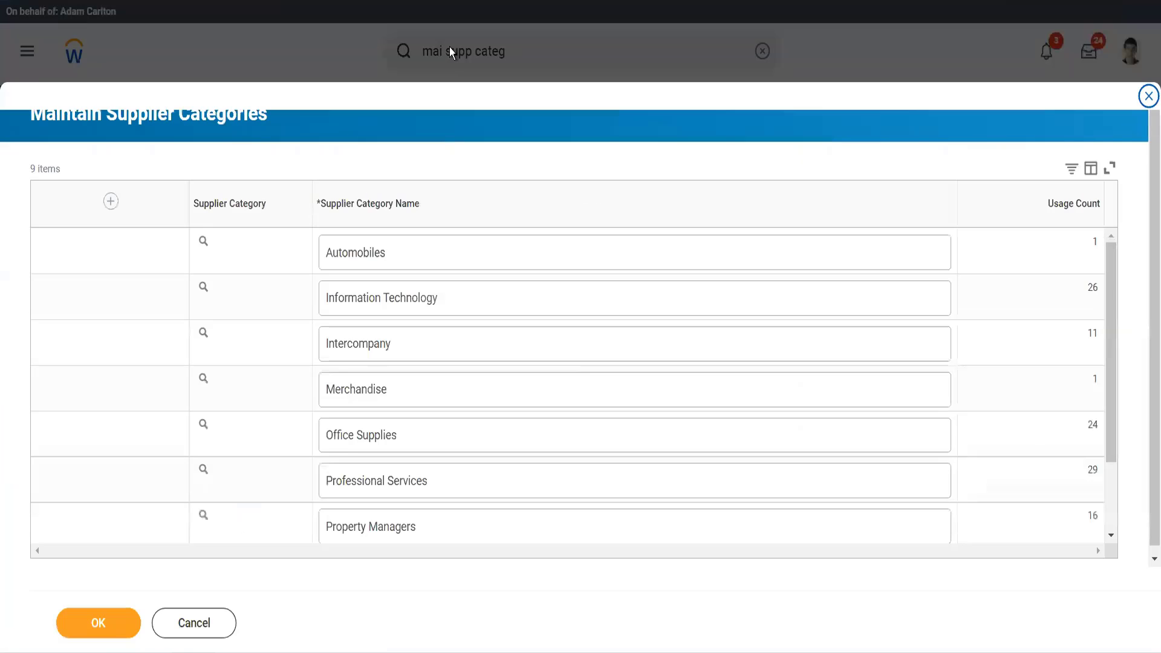
- Add a new supplier category named "Battery Provider Twitter", save it and close the supplier categories task
{"action": "left_click", "coordinate": [109, 203]}
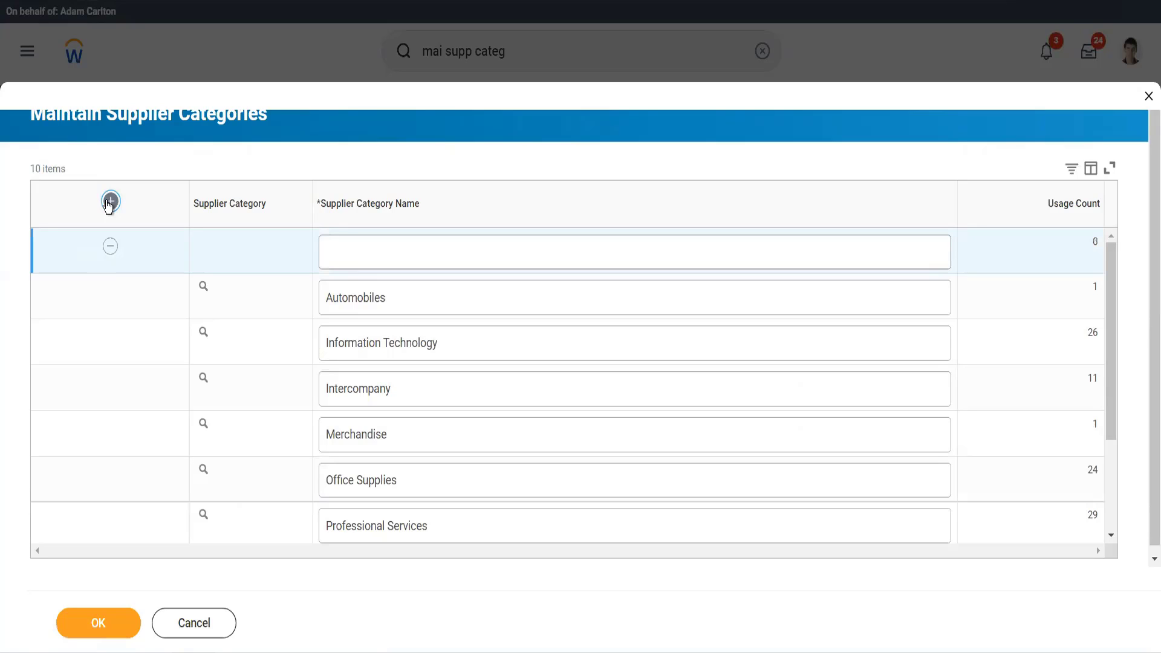
{"action": "left_click", "coordinate": [347, 262]}
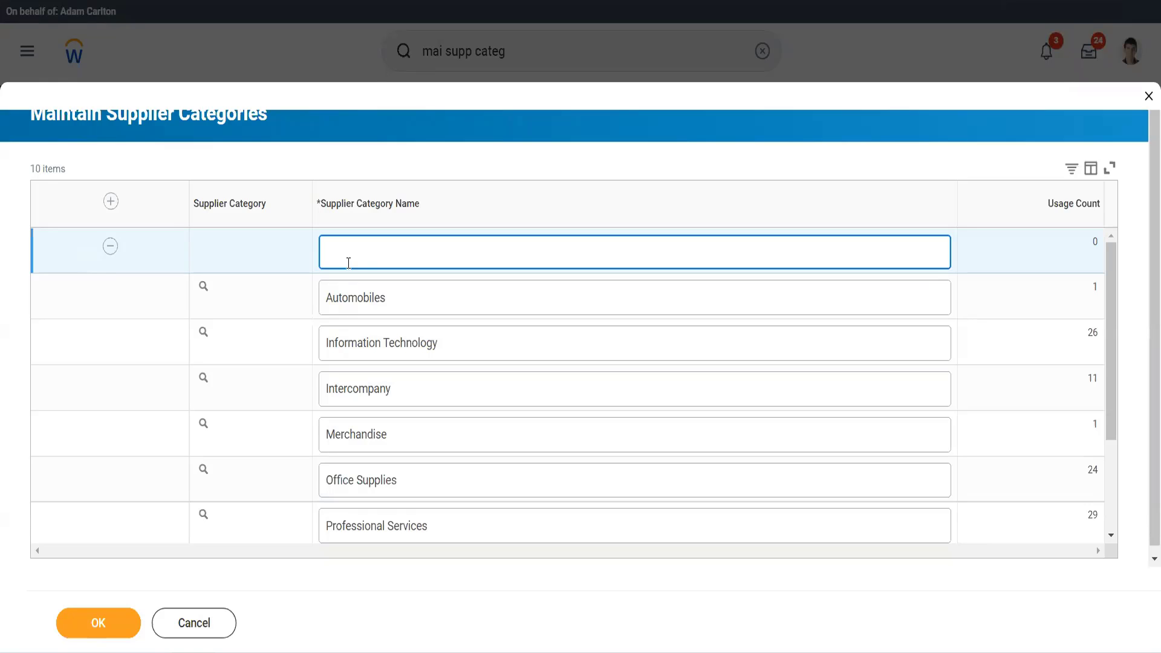
{"action": "type", "text": "Battery Provider"}
{"action": "type", "text": "Twitter"}
{"action": "left_click", "coordinate": [121, 614]}
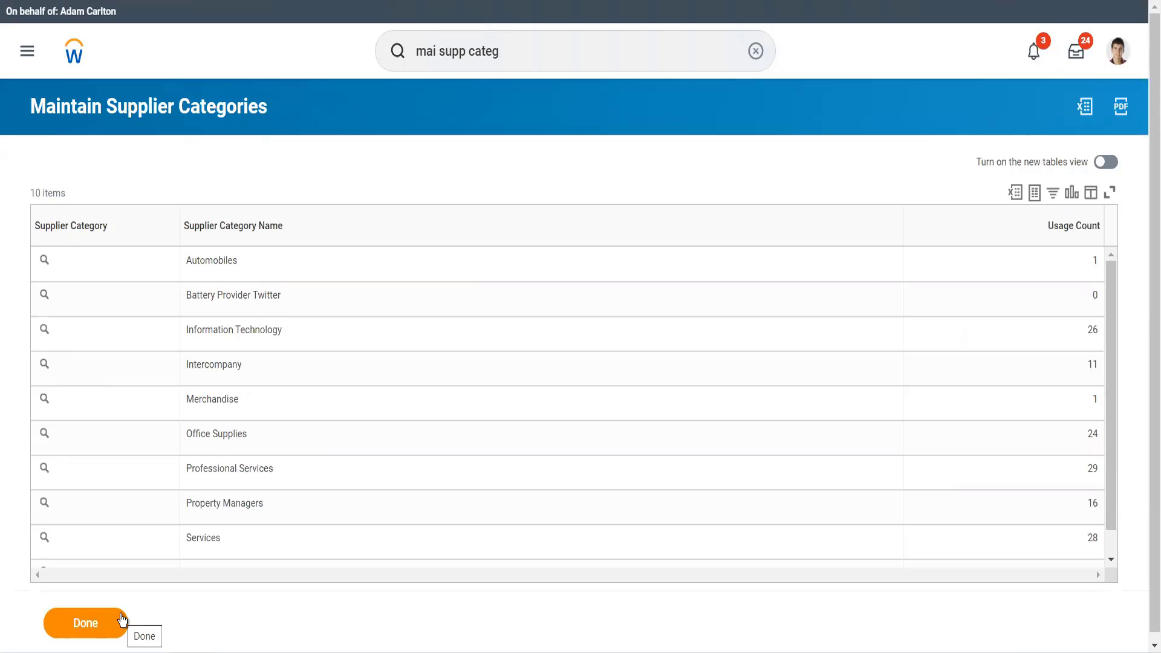
{"action": "left_click", "coordinate": [121, 620]}
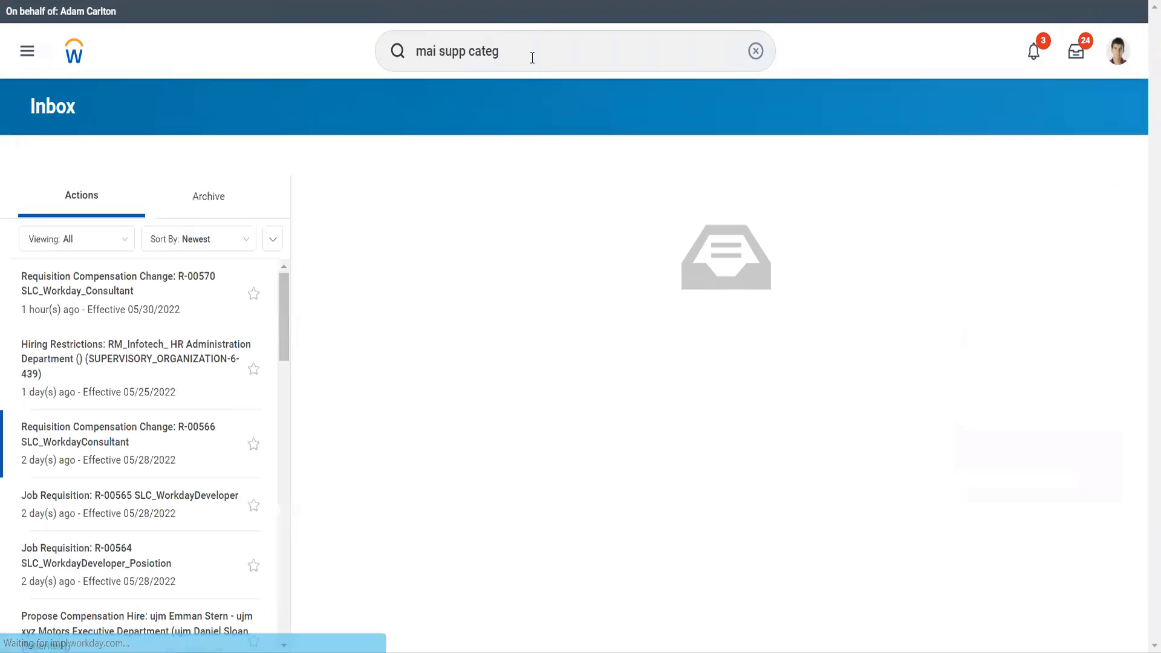
- Search for "cr supplier" and open the Create Supplier task
{"action": "left_click", "coordinate": [532, 58]}
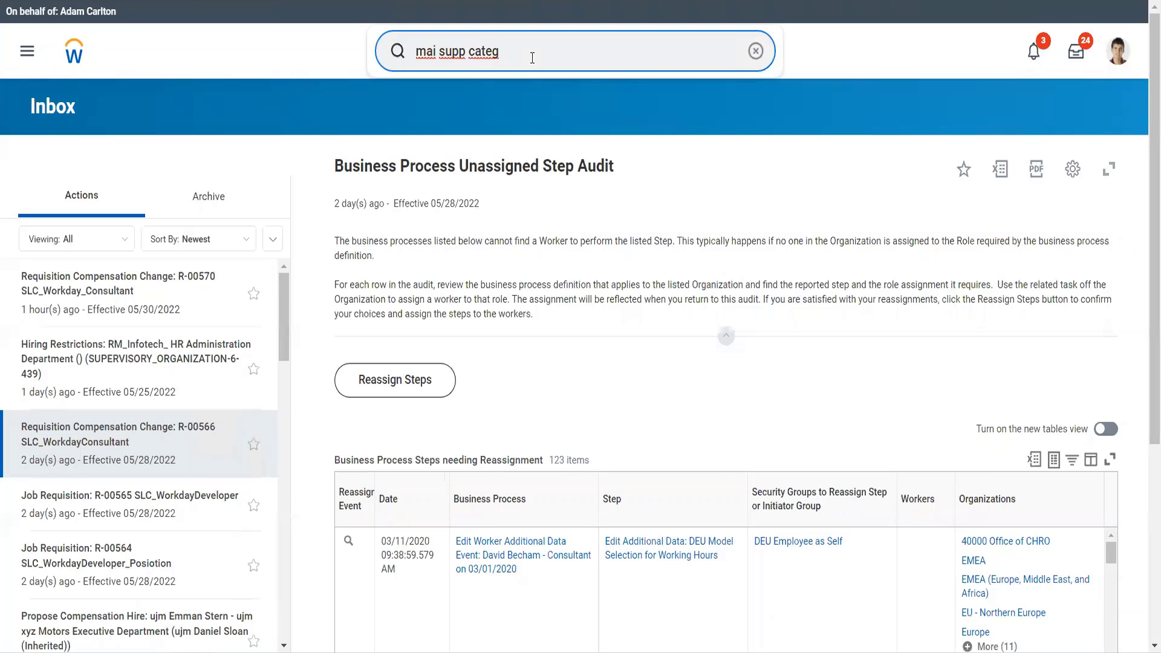
{"action": "left_click_drag", "start_coordinate": [532, 58], "coordinate": [405, 73]}
{"action": "type", "text": "cr s"}
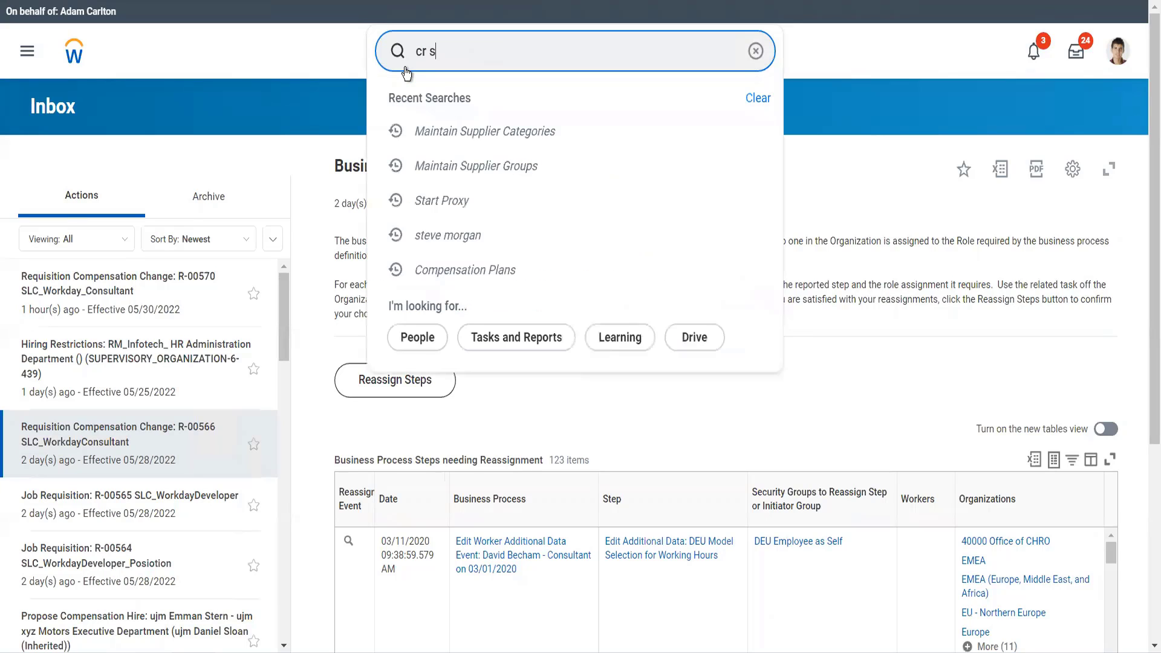
{"action": "type", "text": "upplier"}
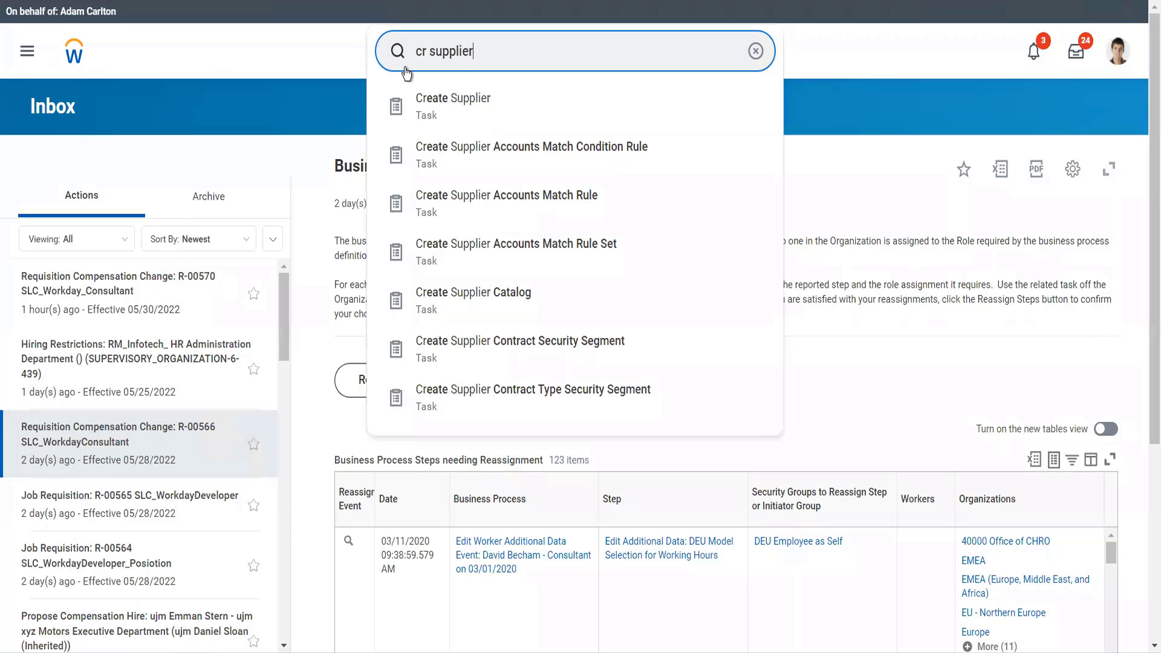
{"action": "left_click", "coordinate": [452, 108]}
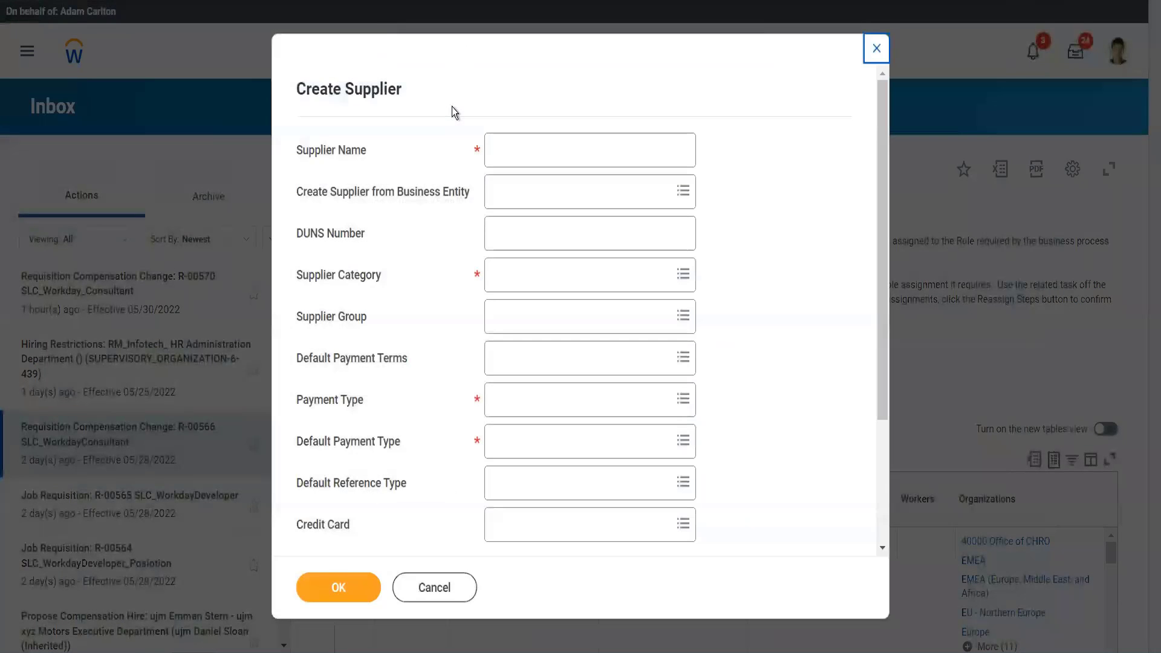
- Enter "Adani ports" as the supplier name
{"action": "left_click", "coordinate": [507, 143]}
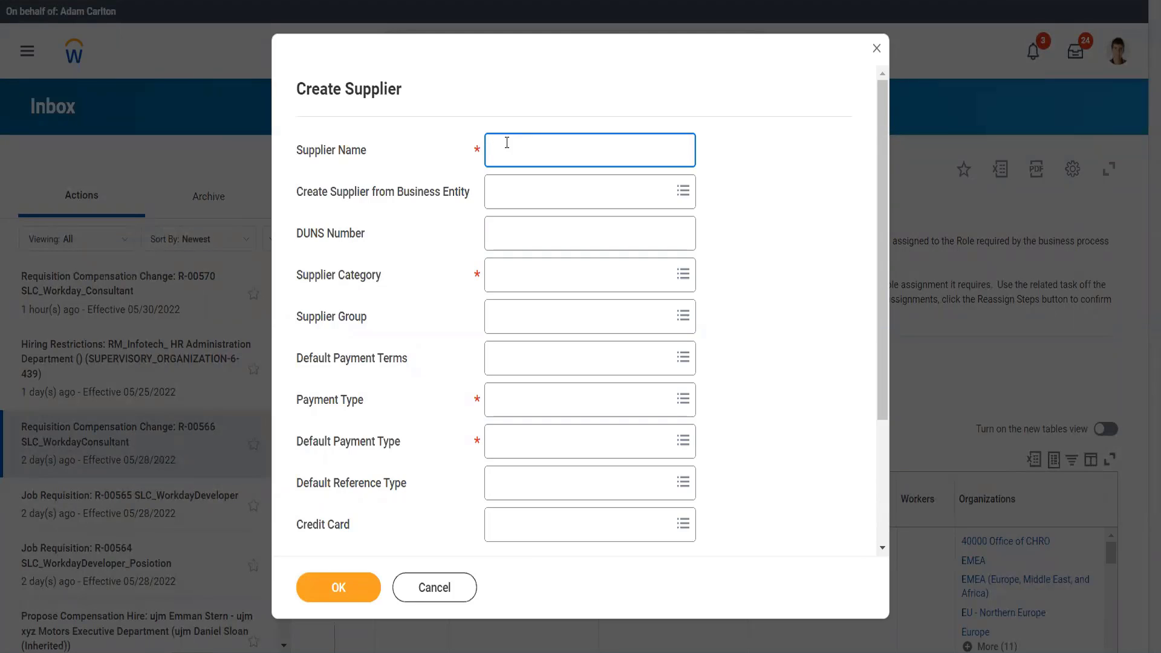
{"action": "type", "text": "Adani ports"}
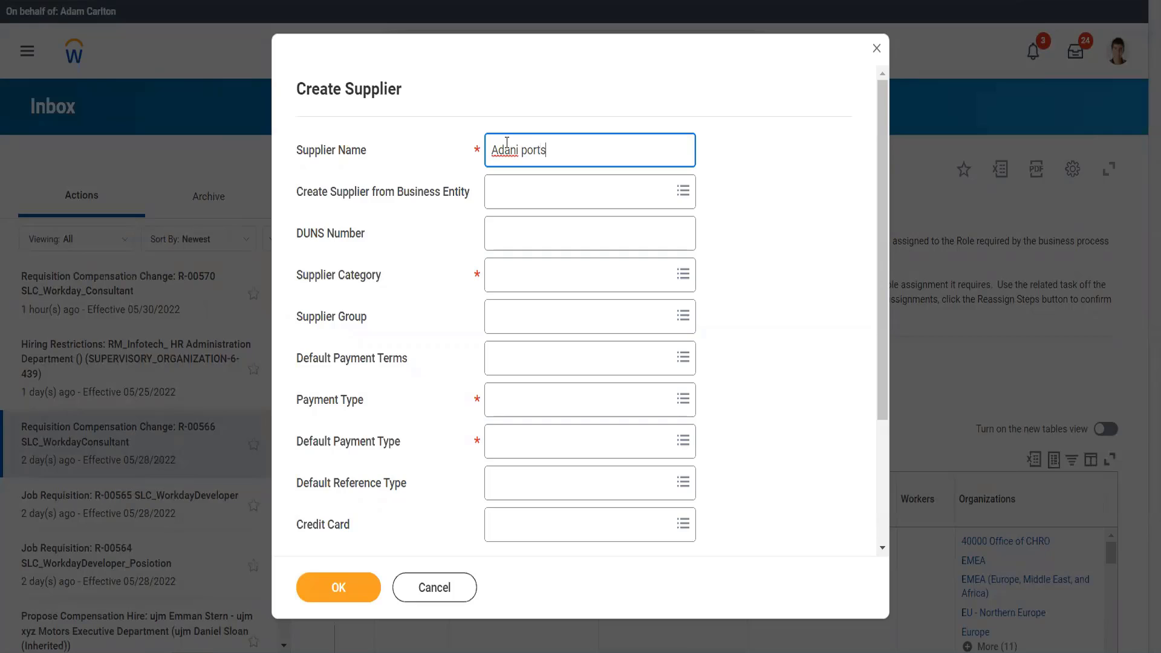
{"action": "left_click", "coordinate": [501, 234]}
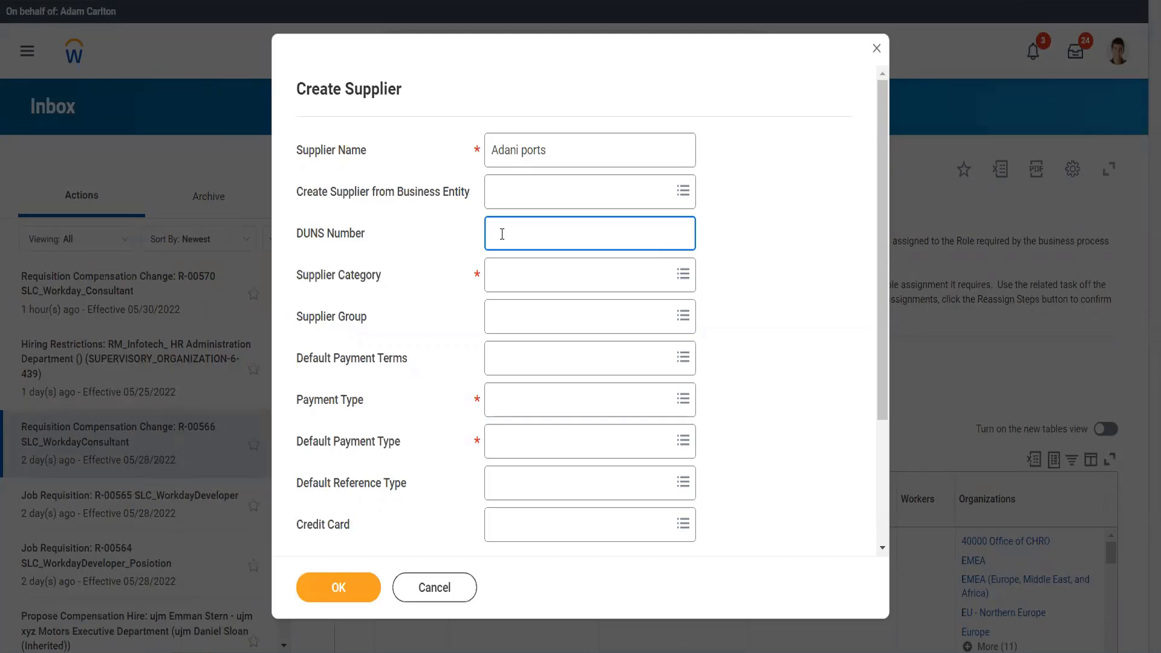
- Assign the supplier to the Battery Provider Twitter category and the Auto Industry Twitter supplier group
{"action": "left_click", "coordinate": [511, 279]}
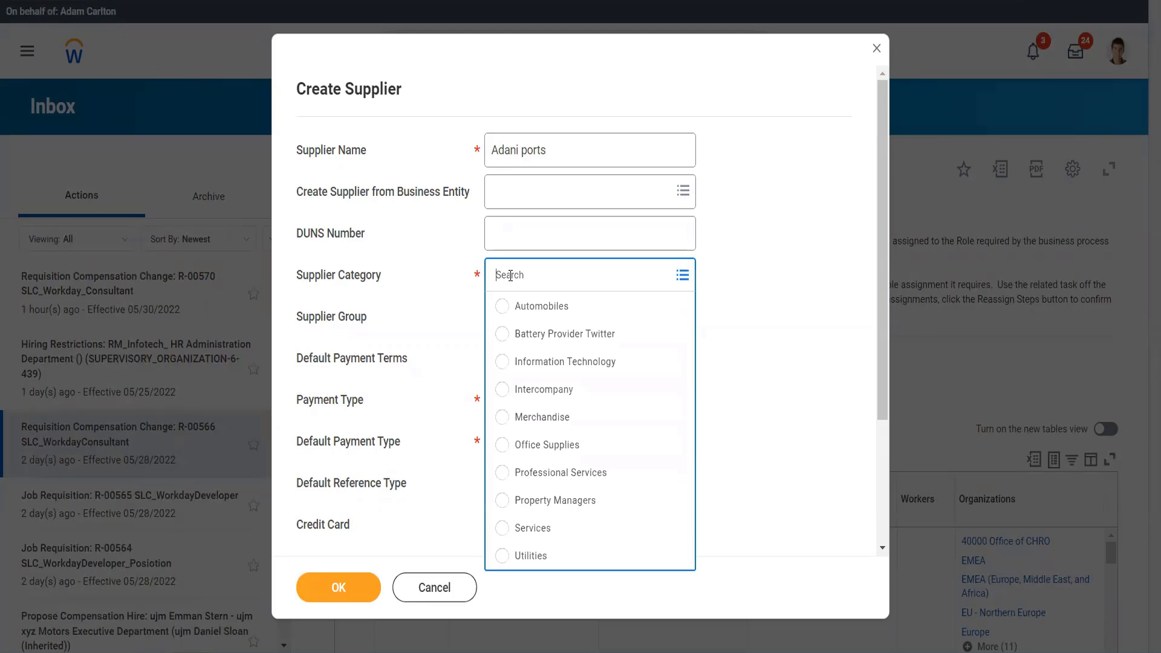
{"action": "type", "text": "twit"}
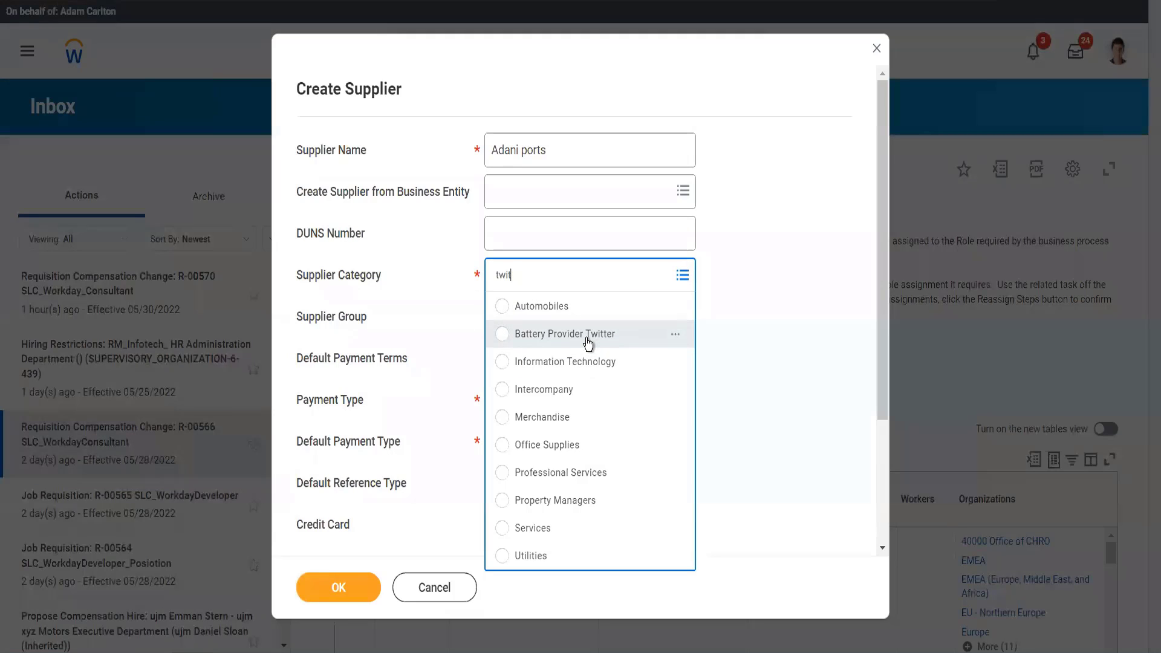
{"action": "left_click", "coordinate": [586, 339]}
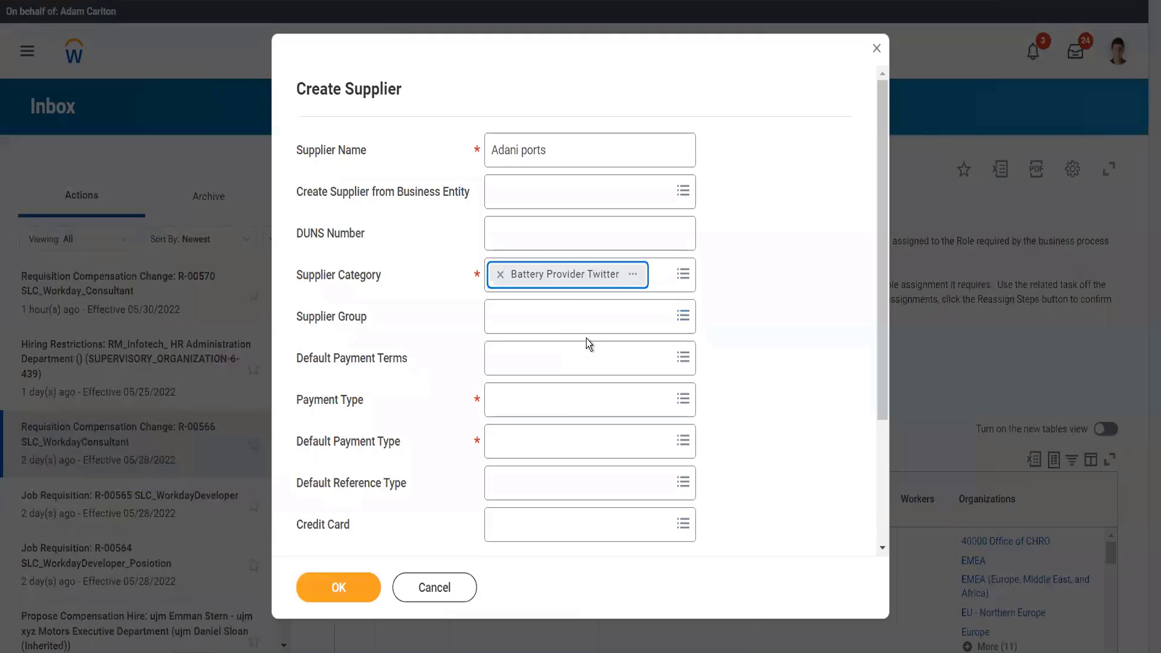
{"action": "left_click", "coordinate": [538, 324]}
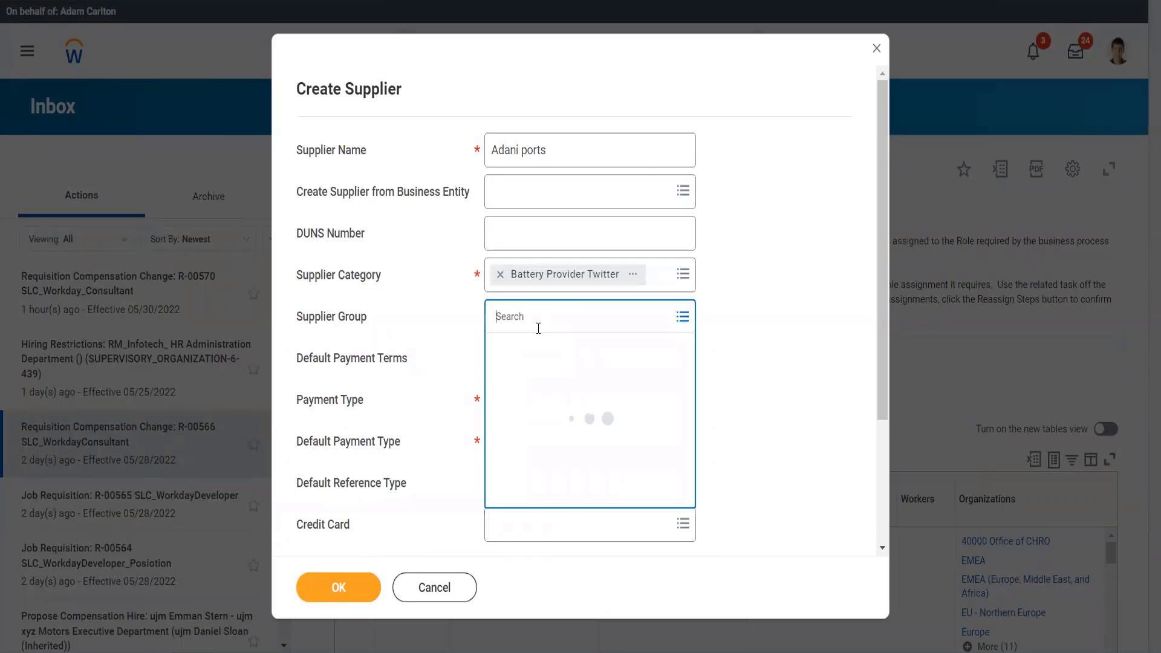
{"action": "type", "text": "twitter"}
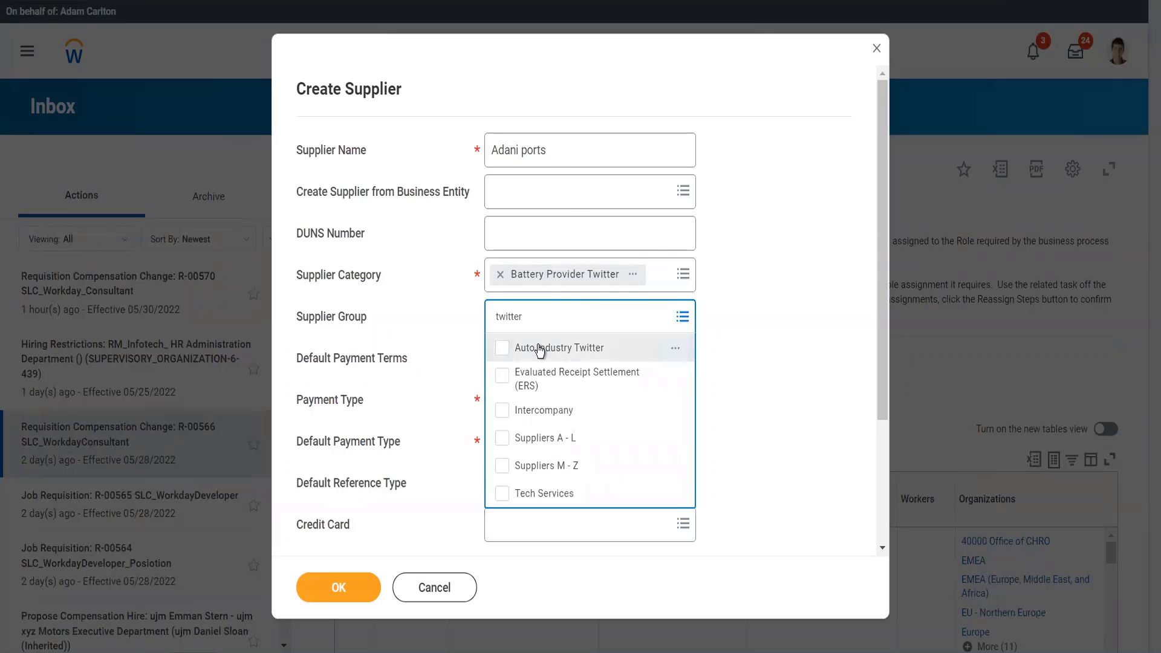
{"action": "left_click", "coordinate": [540, 348]}
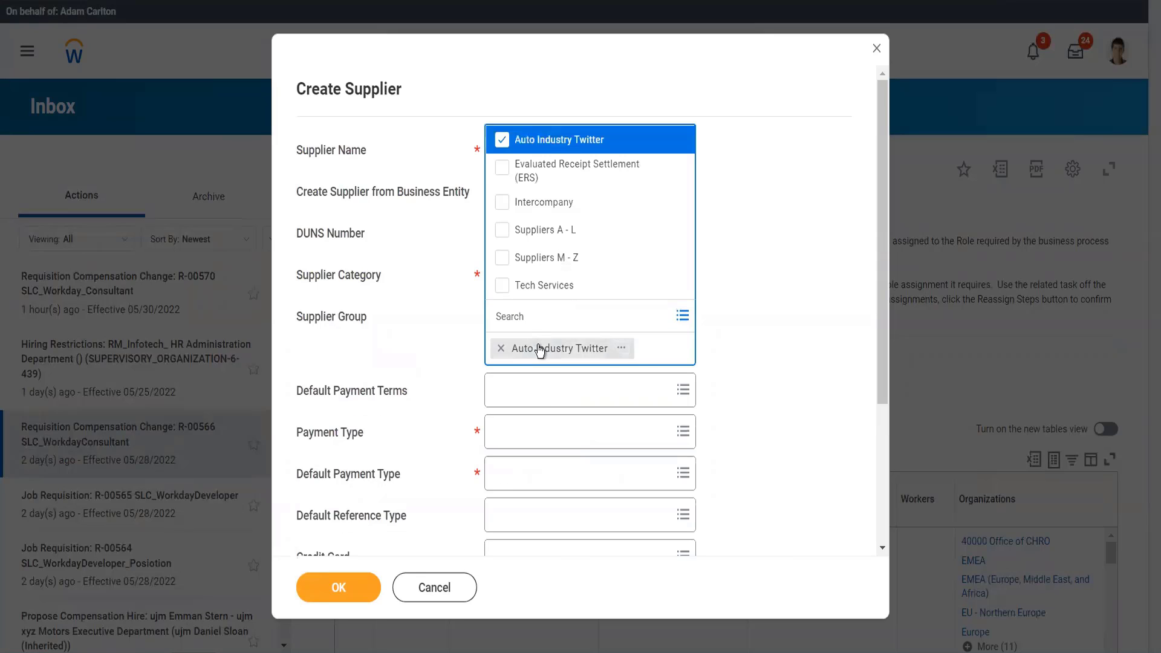
{"action": "left_click", "coordinate": [729, 367]}
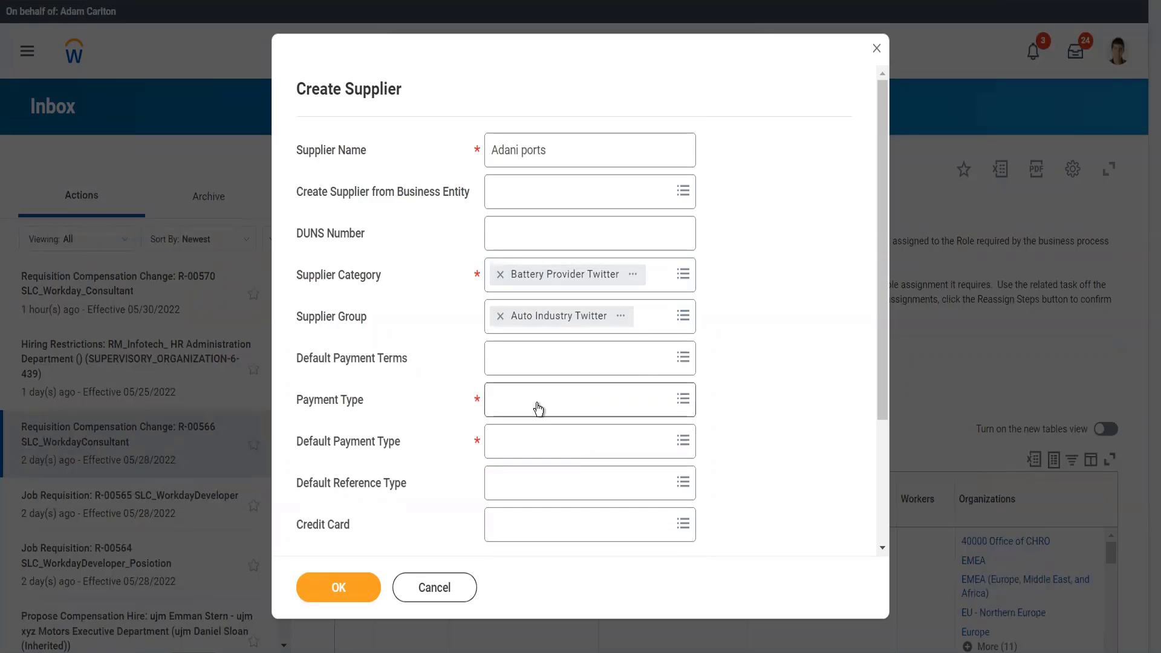
- Set the supplier's default payment terms to Net 10 and select Check as its payment type
{"action": "left_click", "coordinate": [557, 358]}
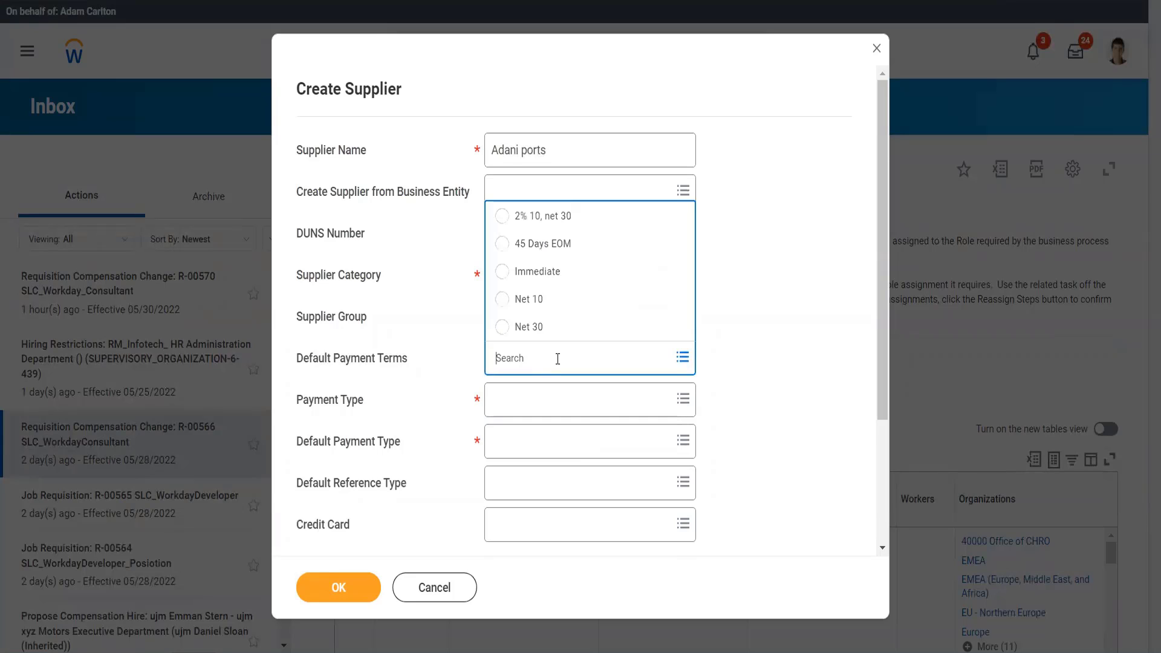
{"action": "left_click", "coordinate": [538, 310]}
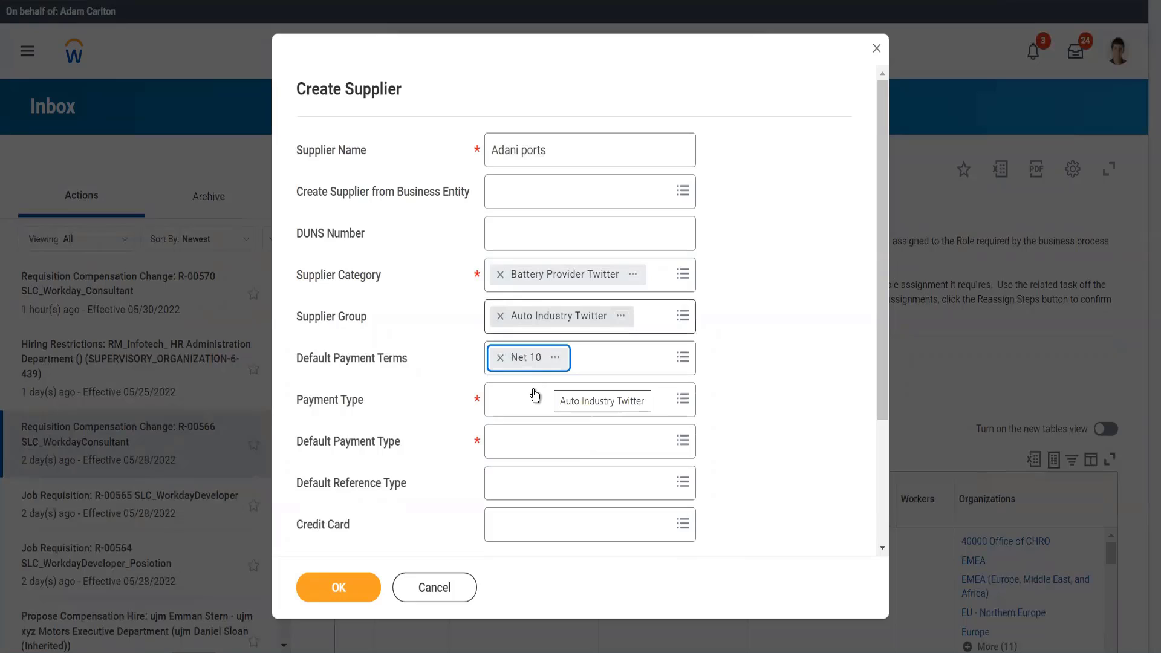
{"action": "left_click", "coordinate": [533, 398]}
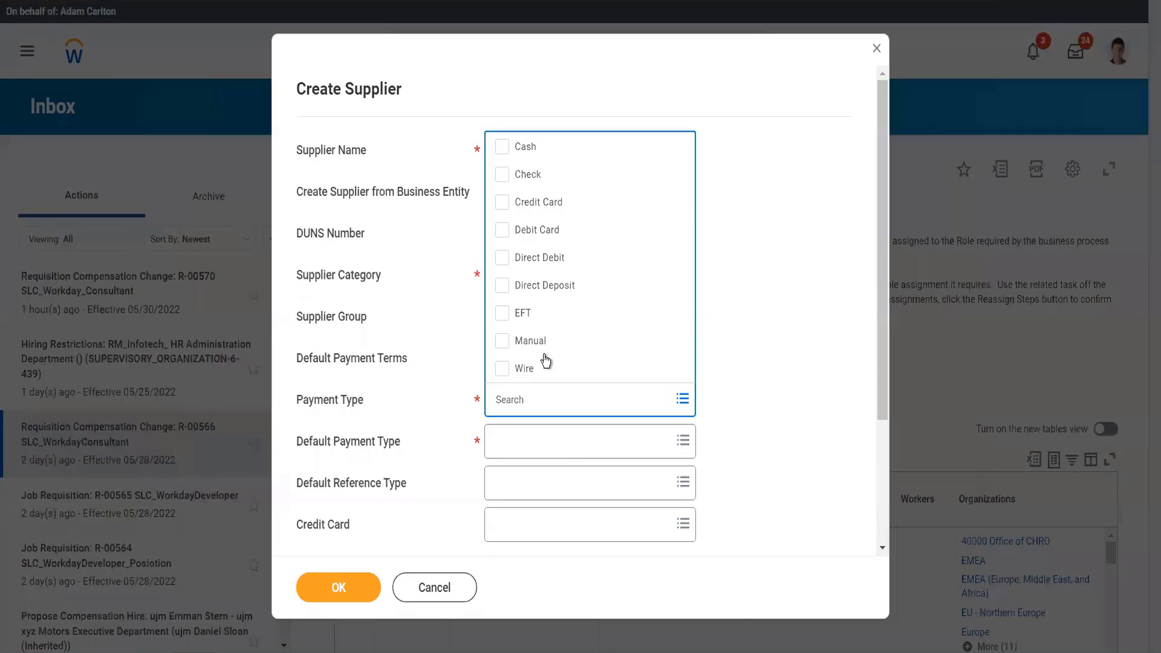
{"action": "left_click", "coordinate": [544, 185]}
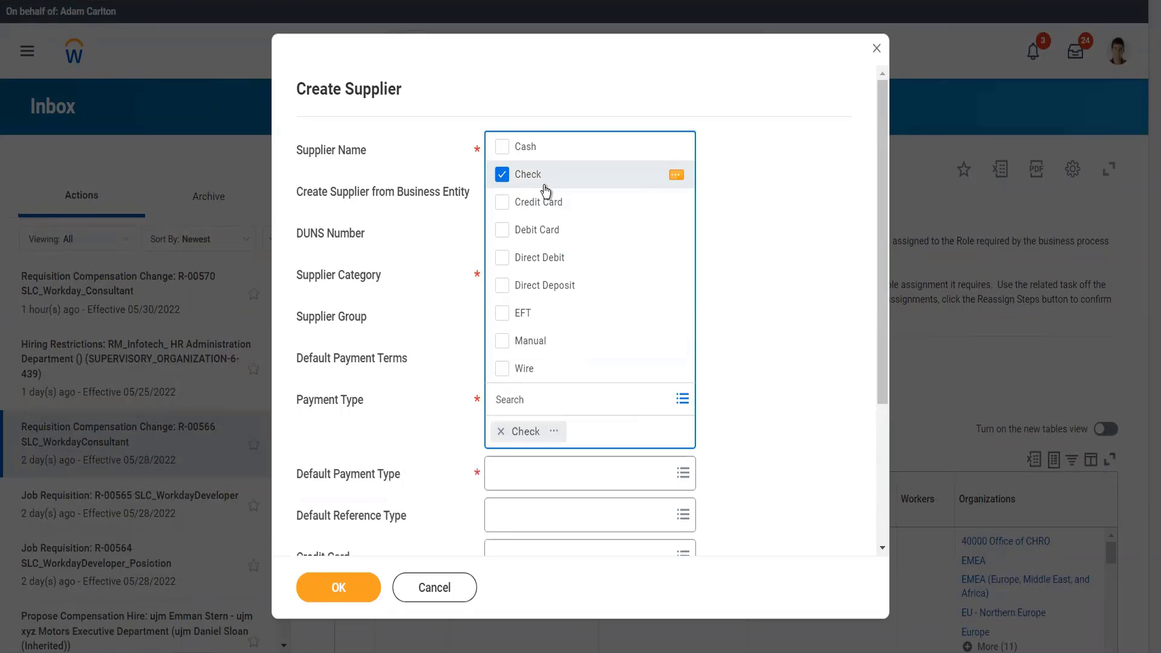
{"action": "left_click", "coordinate": [735, 365]}
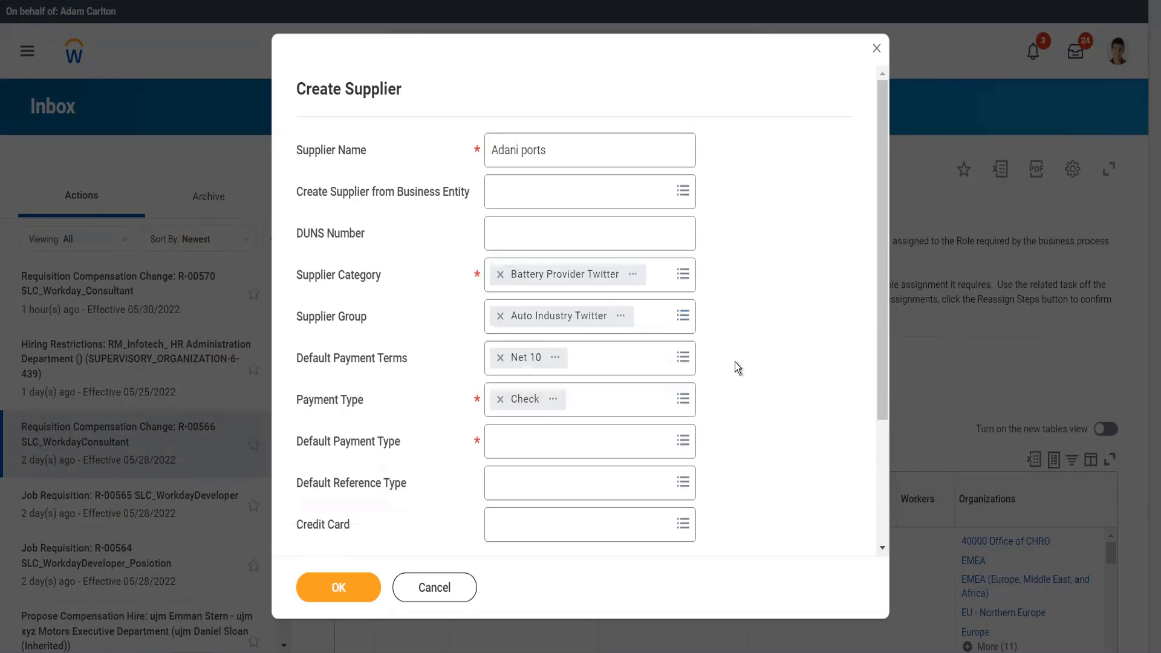
- Set the supplier's default payment type to Check
{"action": "scroll", "coordinate": [734, 362], "scroll_direction": "down", "scroll_amount": 3}
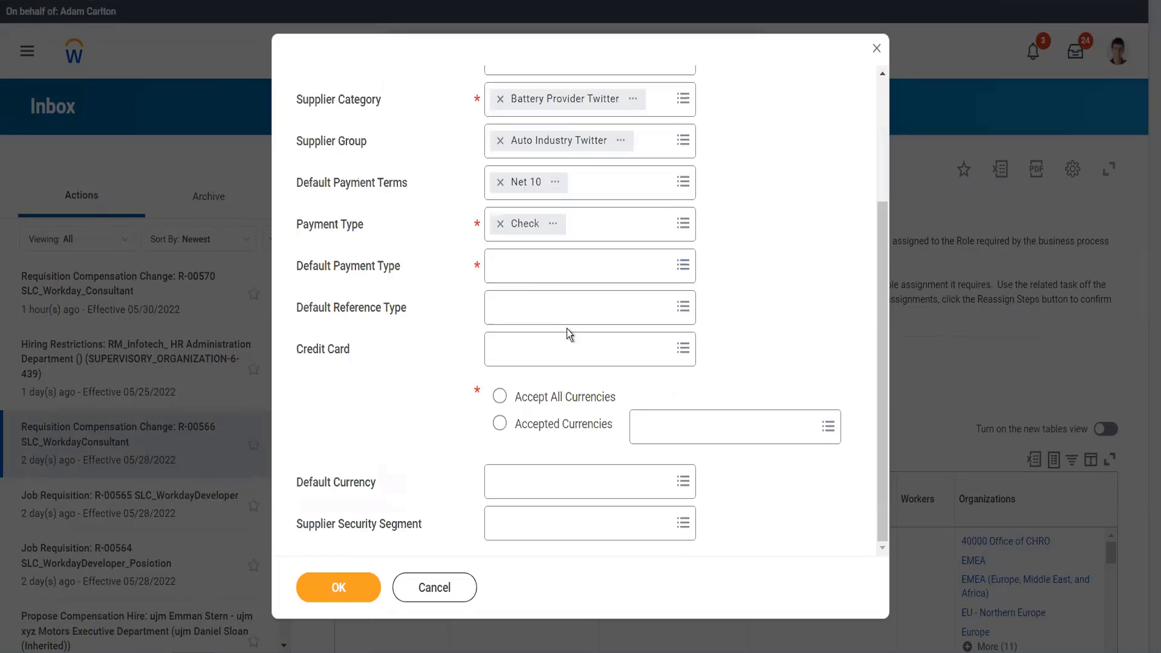
{"action": "left_click", "coordinate": [543, 279]}
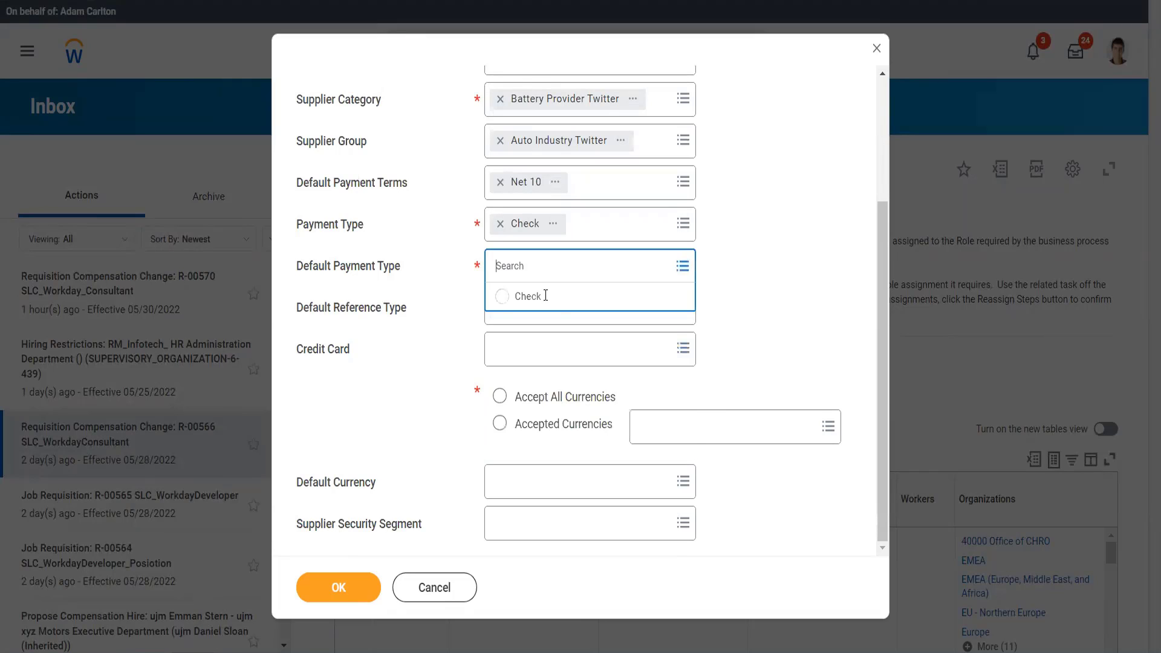
{"action": "left_click", "coordinate": [532, 296]}
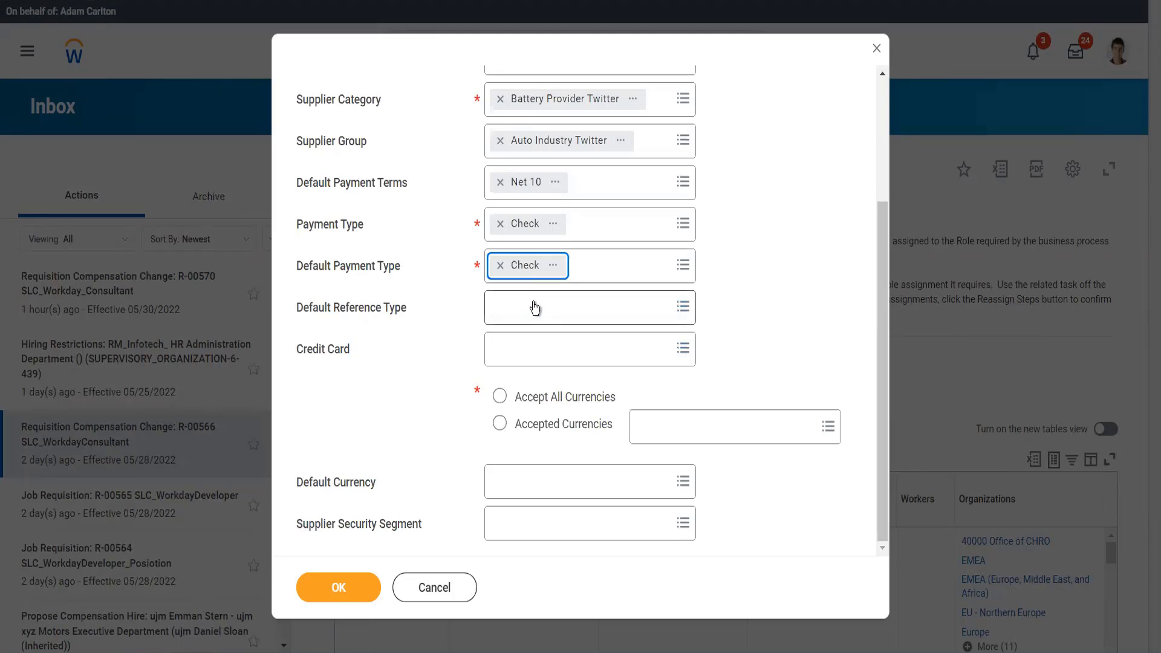
{"action": "left_click", "coordinate": [535, 308]}
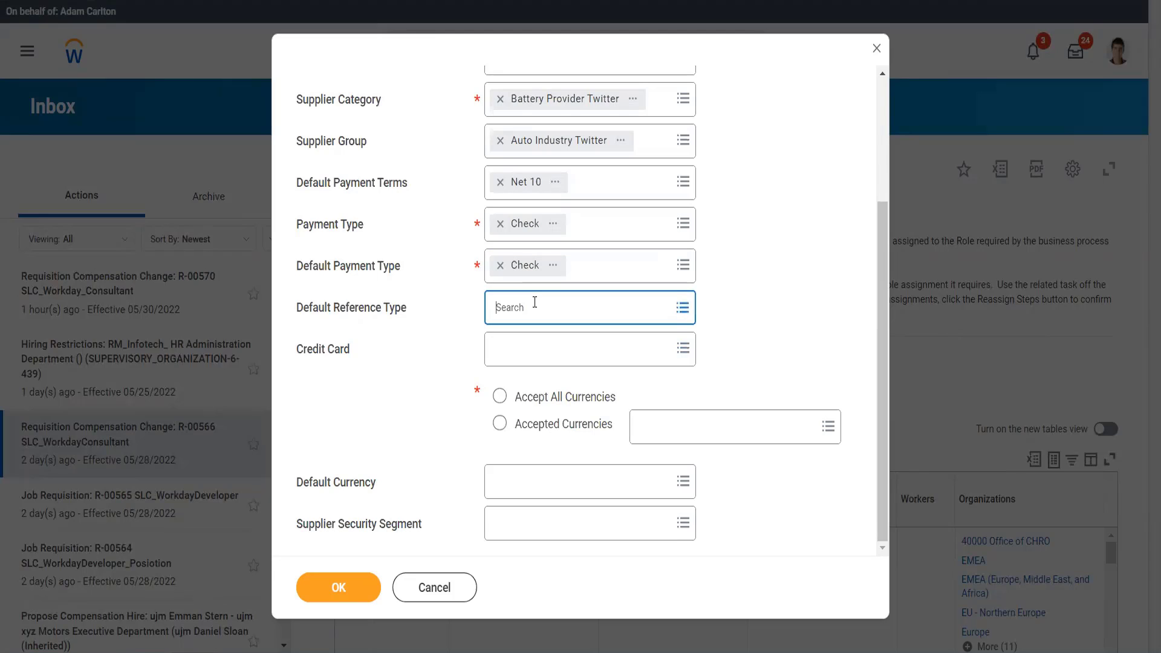
{"action": "left_click", "coordinate": [534, 302]}
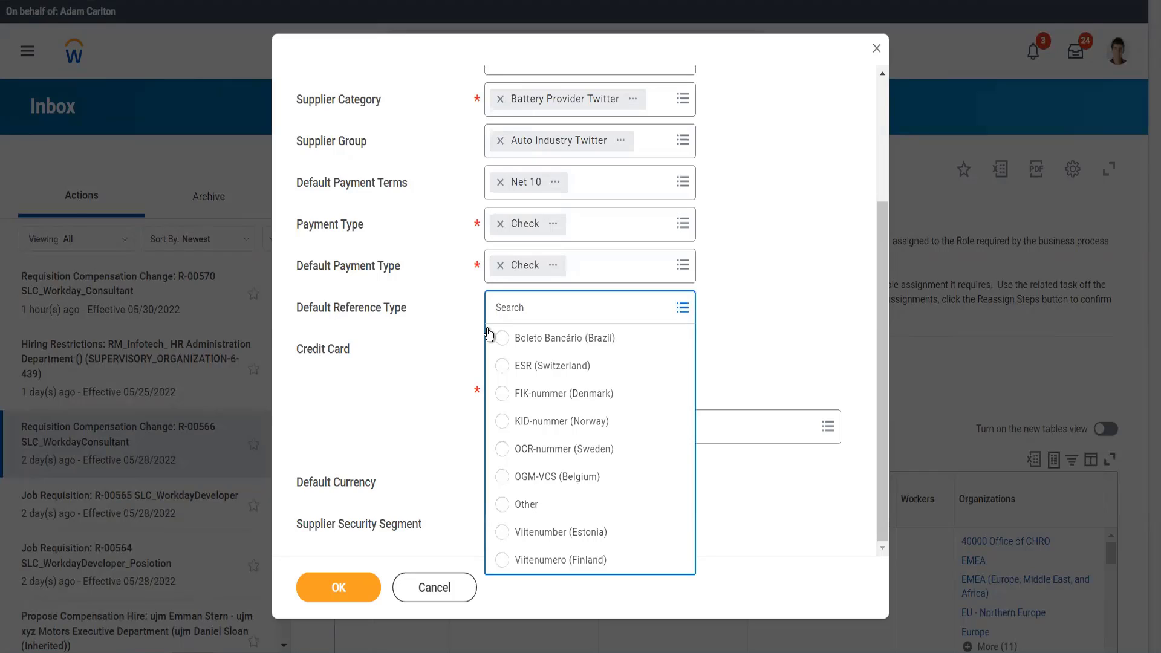
{"action": "left_click", "coordinate": [437, 365]}
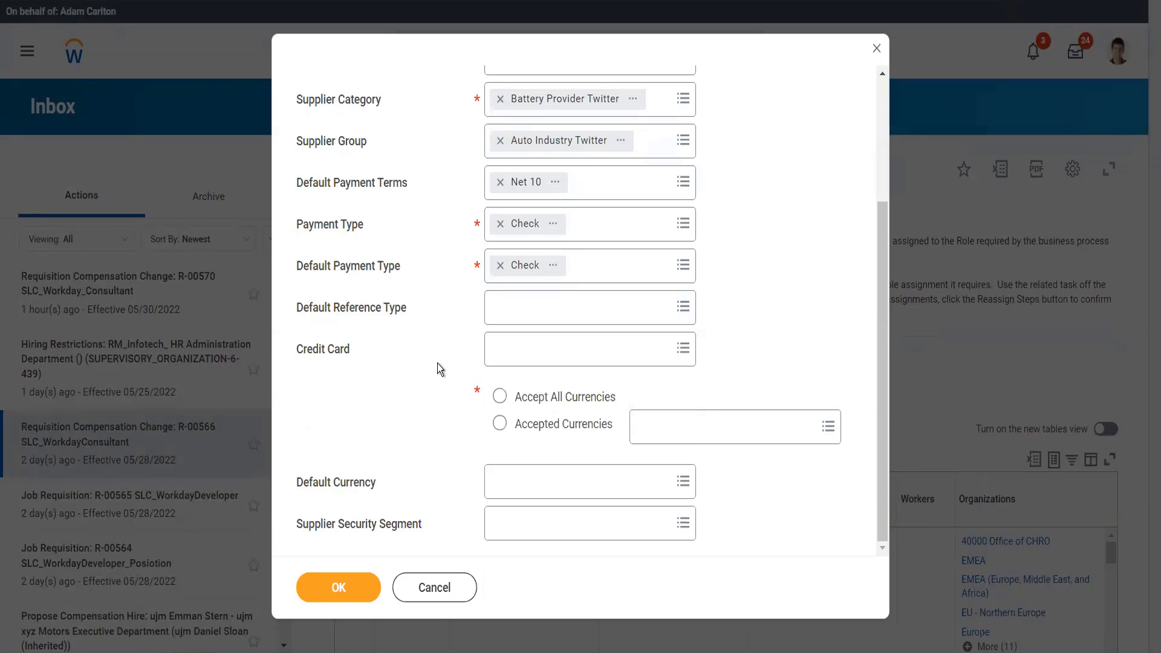
{"action": "left_click", "coordinate": [497, 362]}
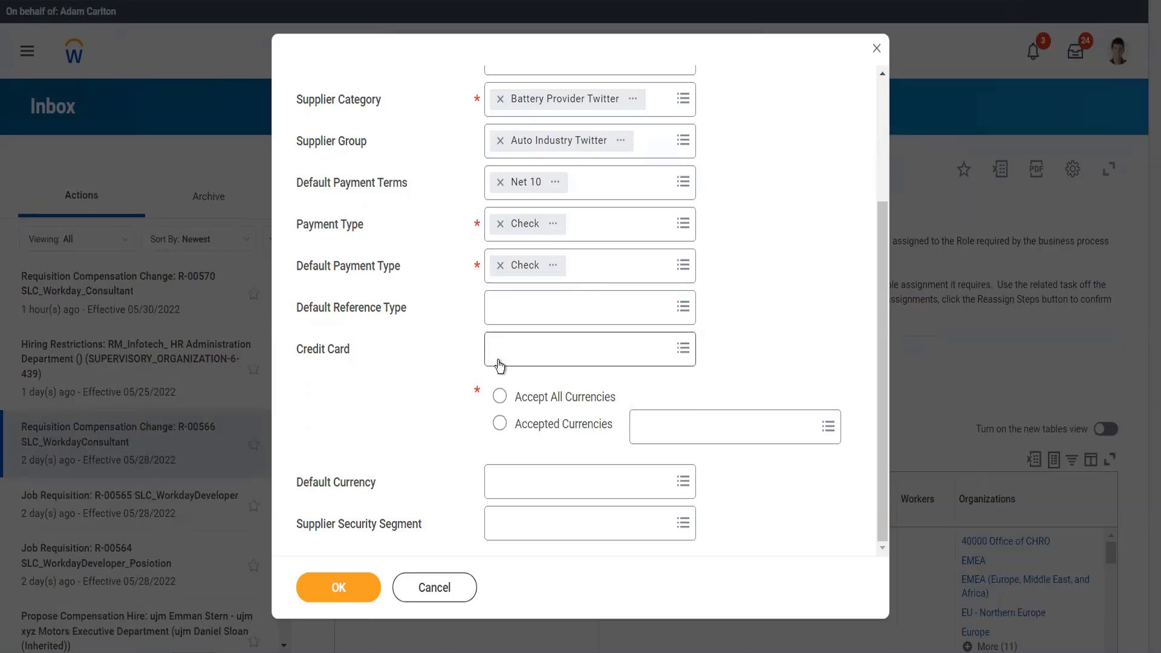
- Accept all currencies with USD as the default currency, and confirm the initial supplier details
{"action": "left_click", "coordinate": [500, 397]}
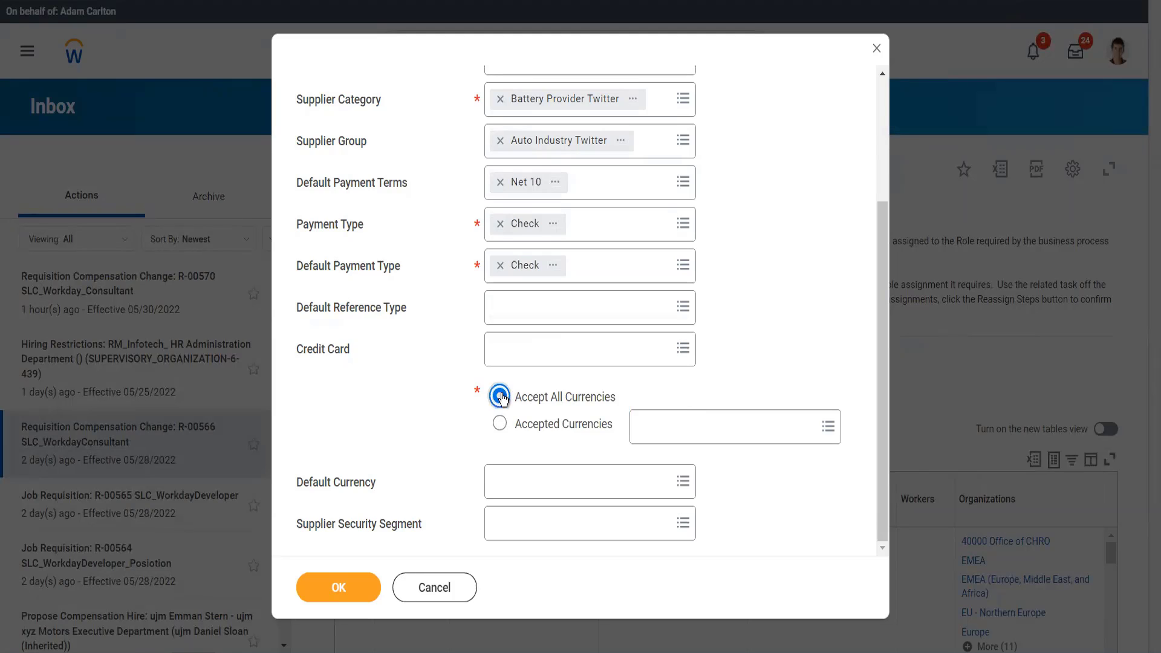
{"action": "left_click", "coordinate": [526, 470]}
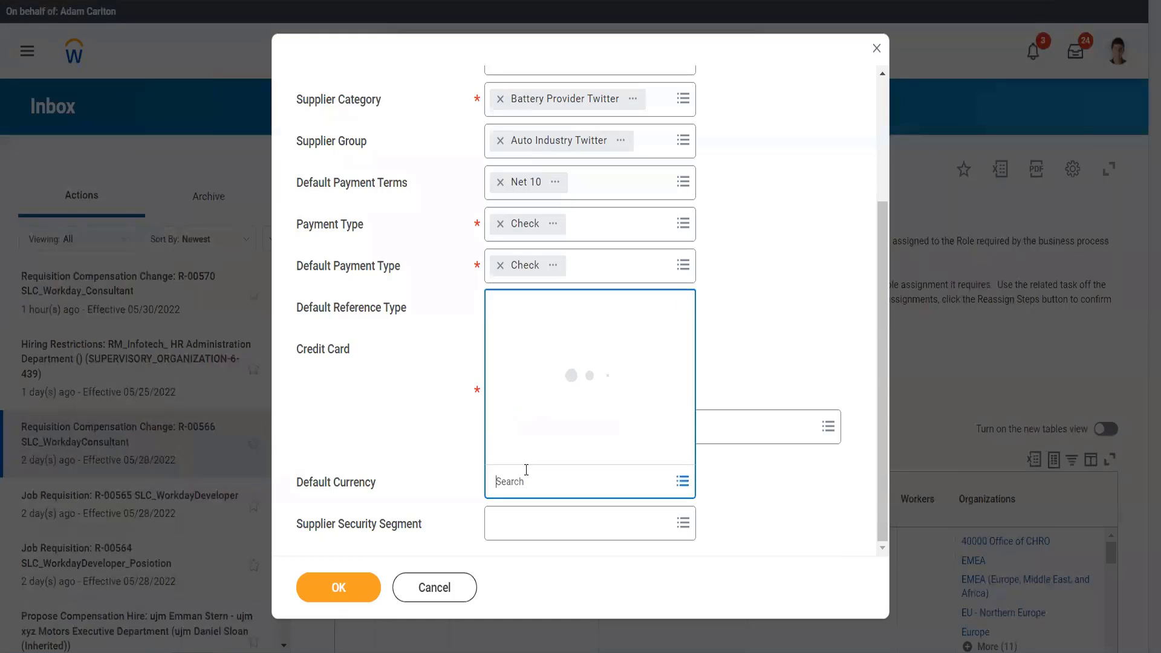
{"action": "type", "text": "usd"}
{"action": "key", "text": "Return"}
{"action": "left_click", "coordinate": [356, 589]}
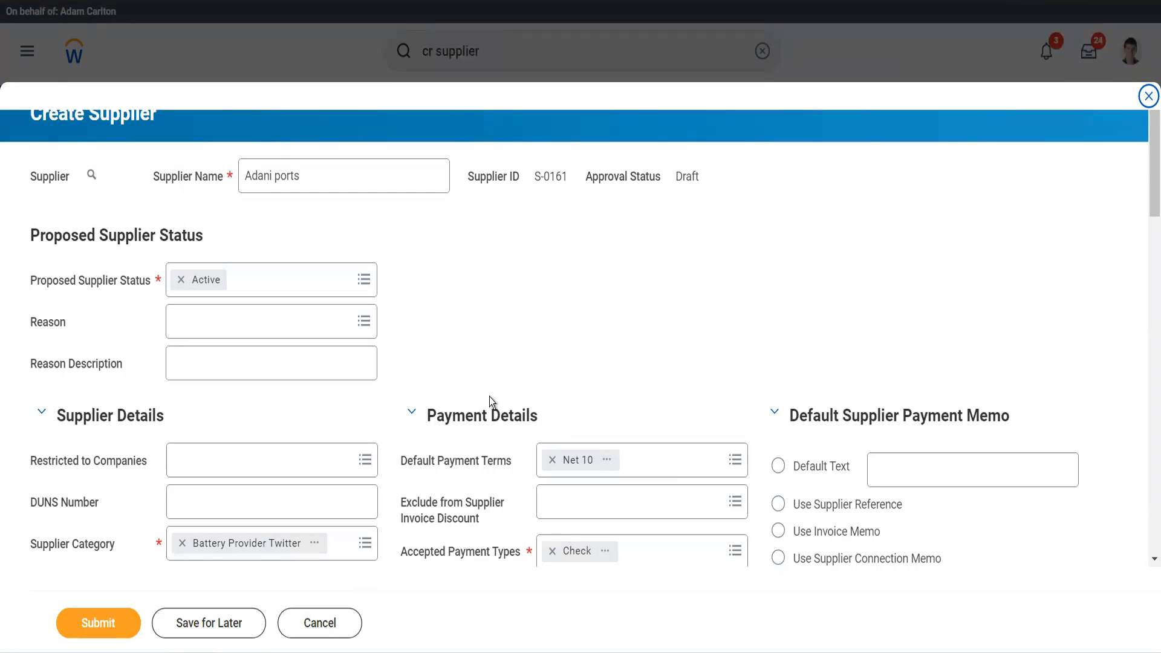
- Find "gms usa" and restrict the supplier to the company Global Modern Services, Inc. (USA)
{"action": "scroll", "coordinate": [488, 396], "scroll_direction": "down", "scroll_amount": 3}
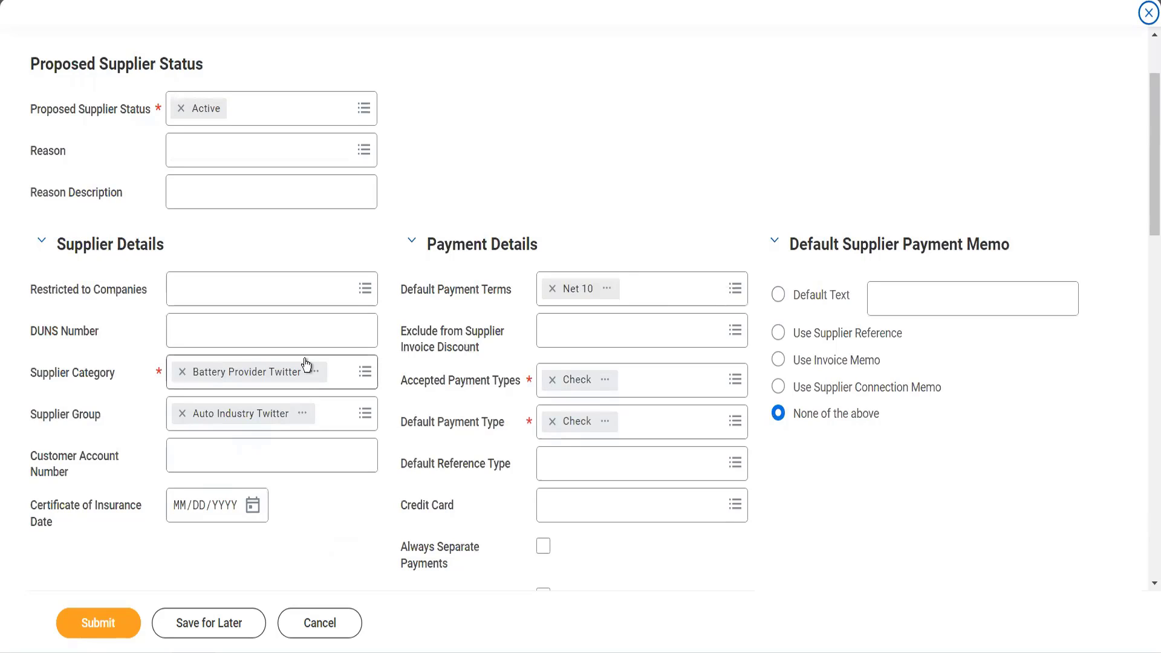
{"action": "left_click", "coordinate": [311, 294]}
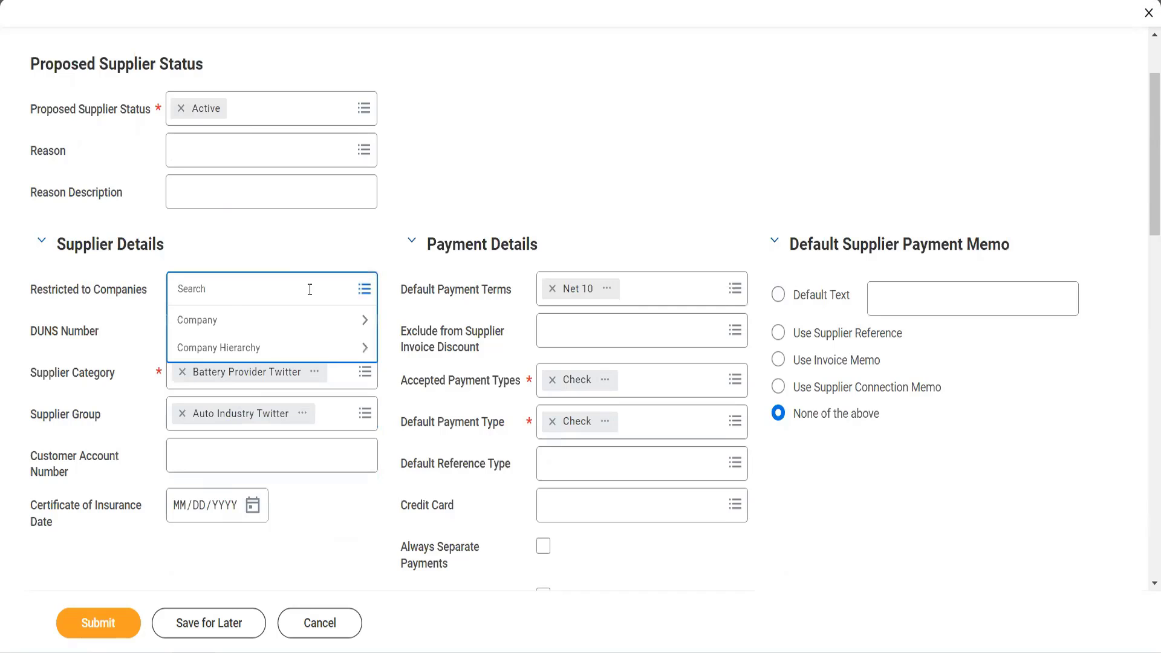
{"action": "type", "text": "gms usa"}
{"action": "key", "text": "Return"}
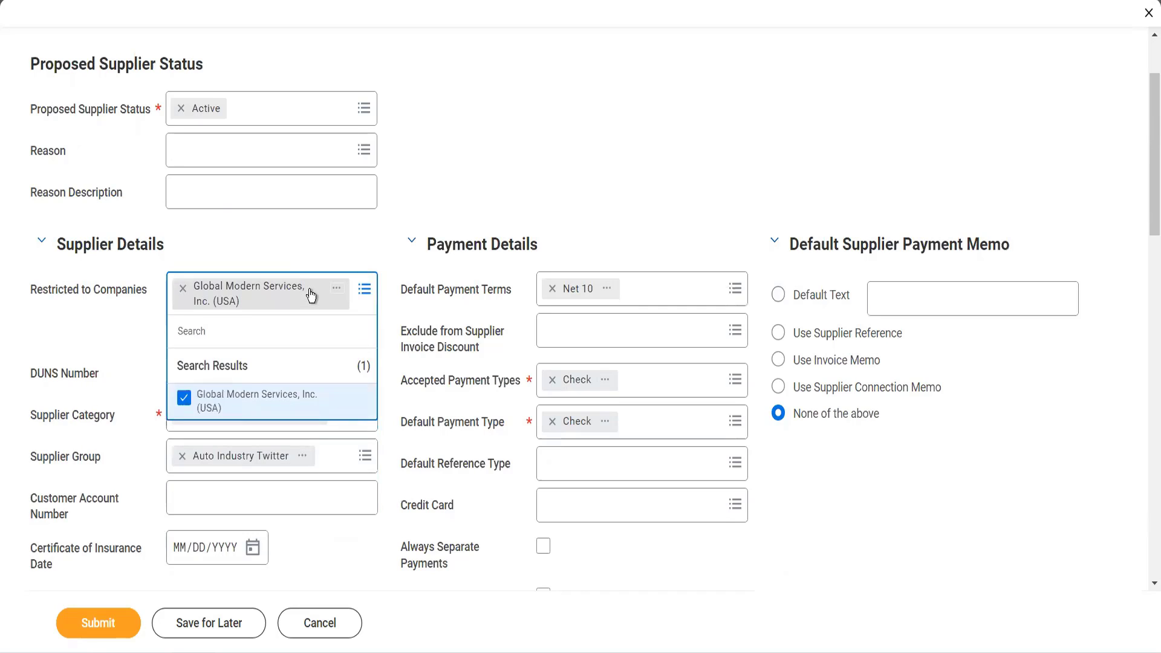
{"action": "left_click", "coordinate": [435, 201]}
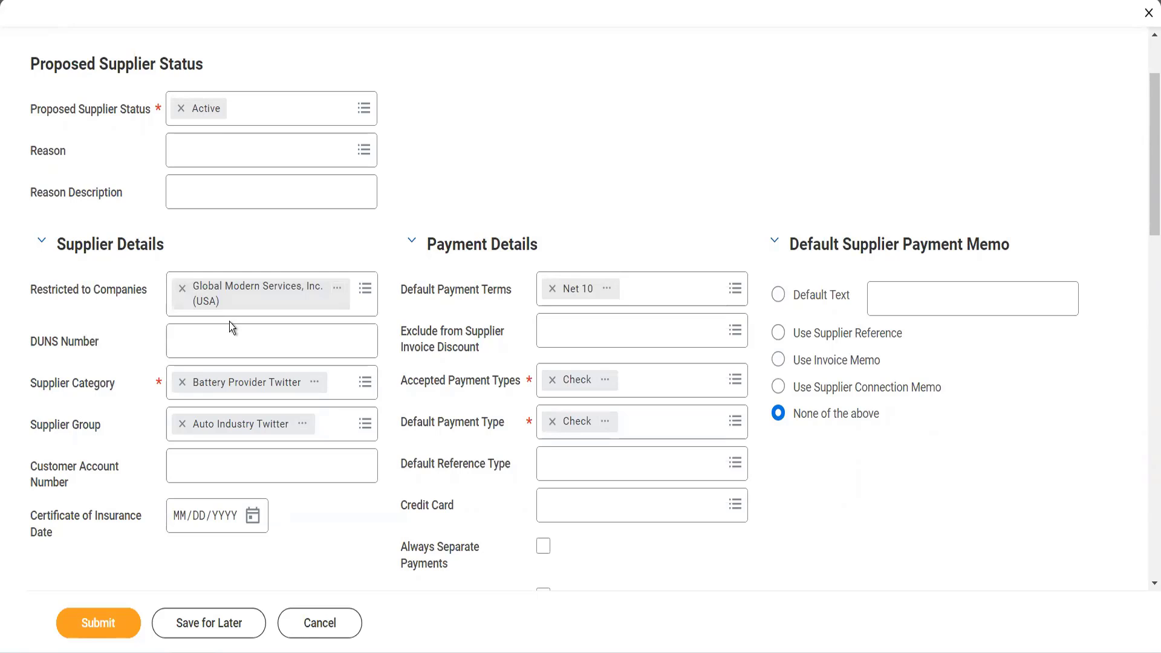
{"action": "left_click", "coordinate": [221, 339]}
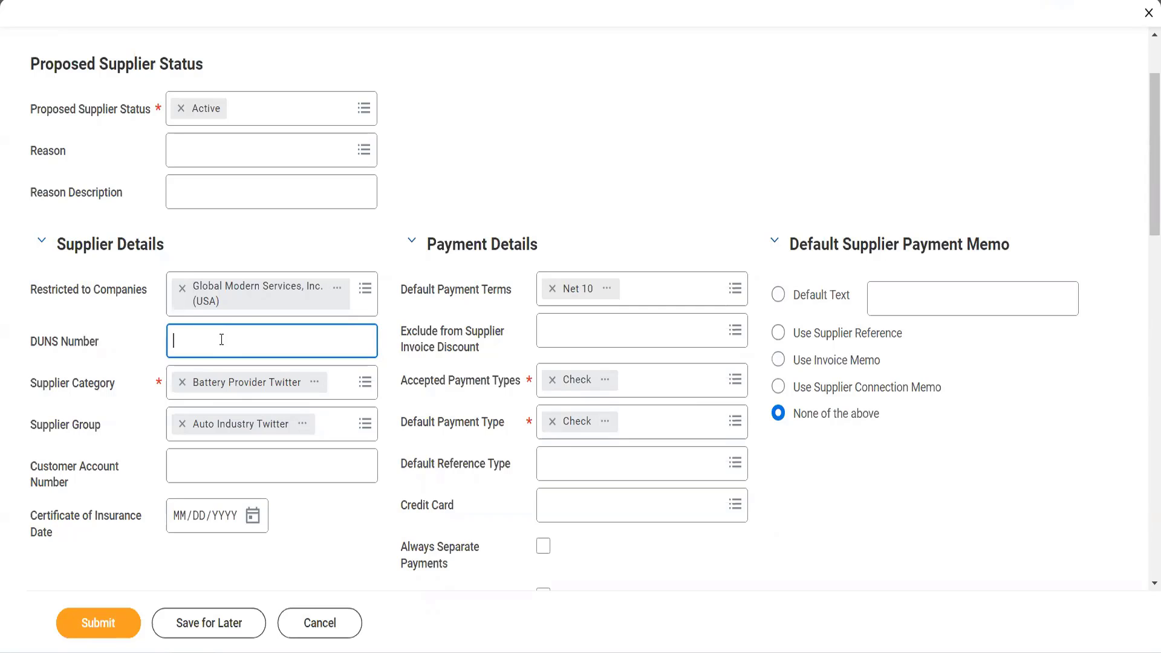
{"action": "left_click", "coordinate": [237, 455]}
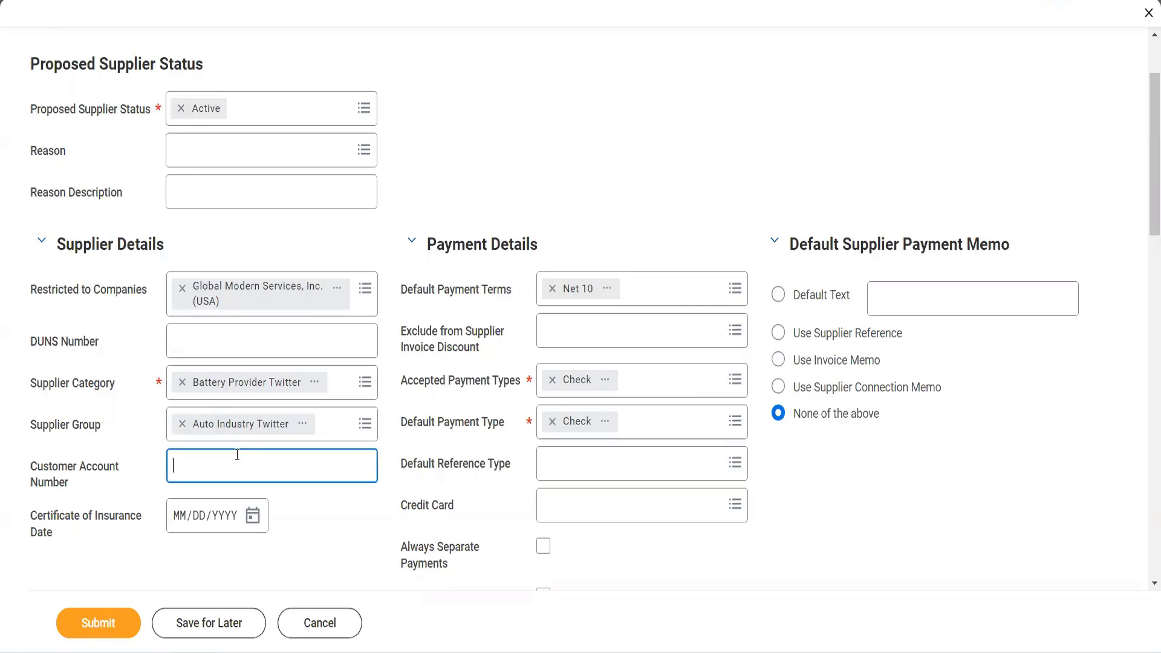
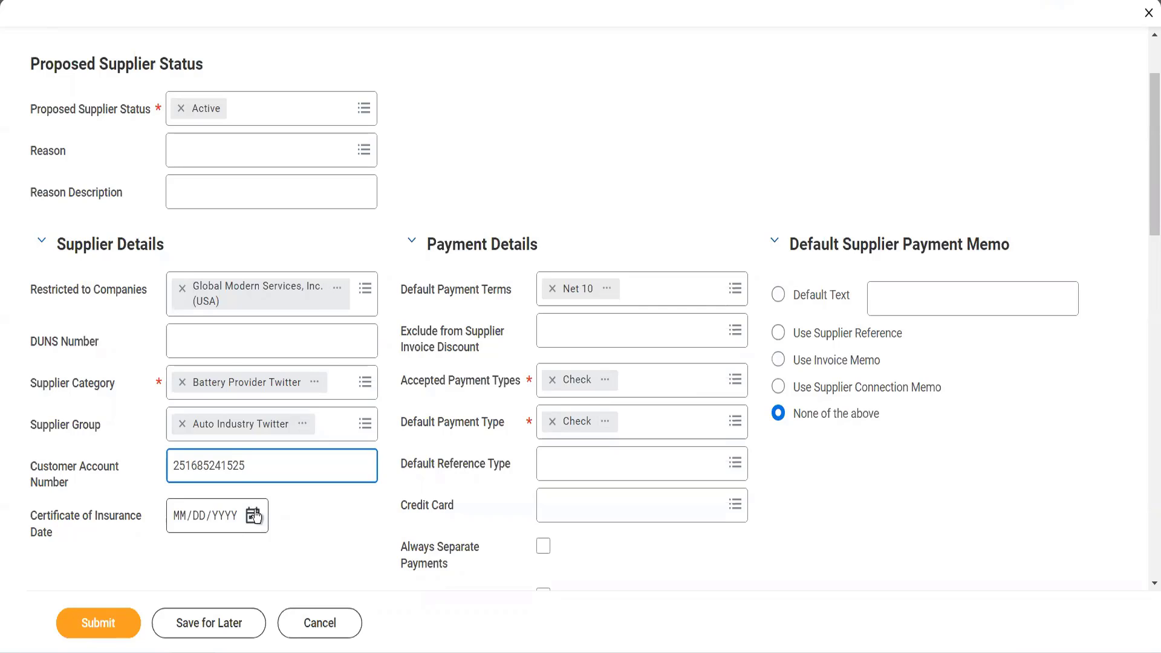
- Enter the supplier's customer account number and check the options for exclusion from the supplier invoice discount
{"action": "left_click", "coordinate": [579, 338]}
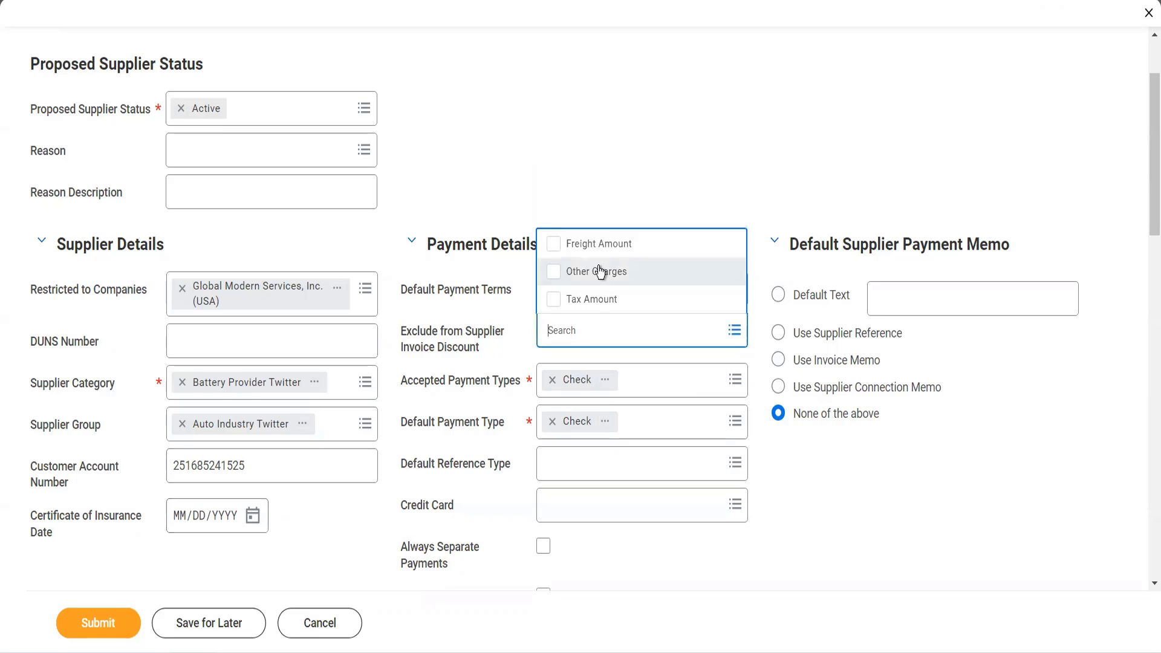
{"action": "left_click", "coordinate": [684, 176]}
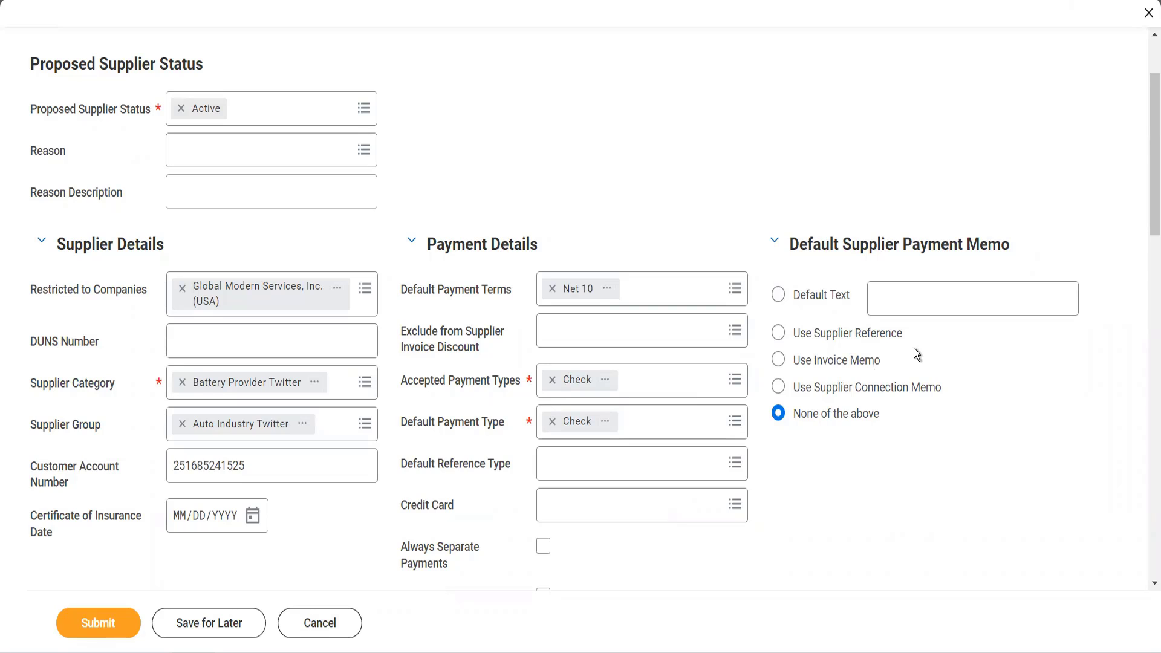
- Set the default supplier payment memo to the default text "Thanks for providing goods and services to us."
{"action": "left_click", "coordinate": [897, 293]}
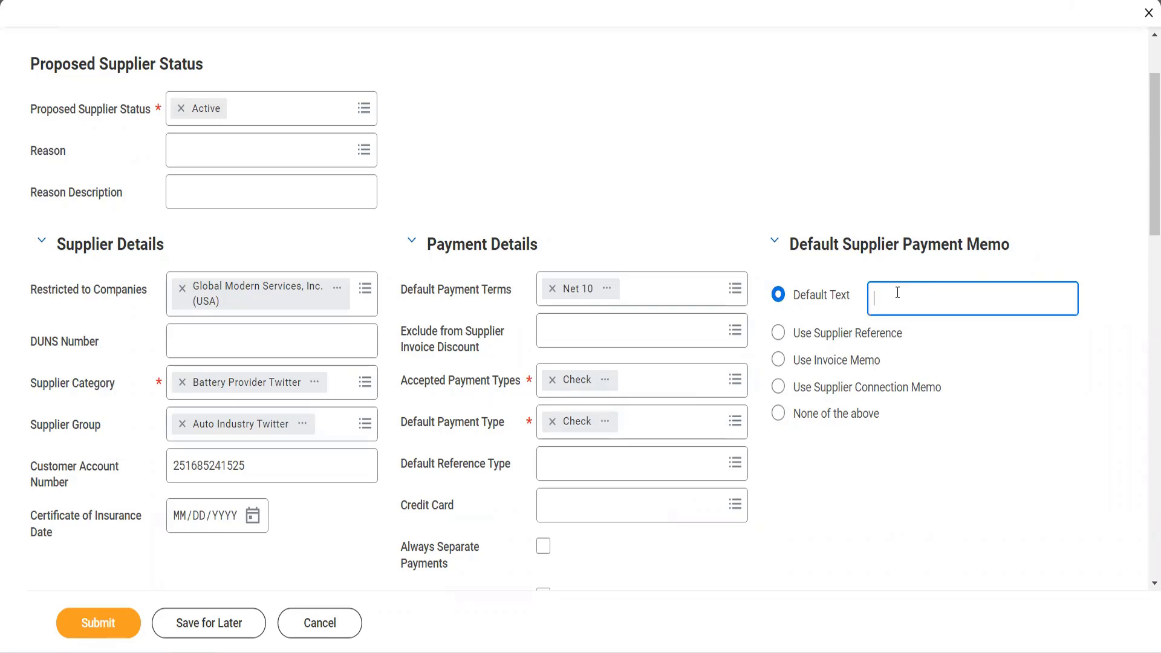
{"action": "type", "text": "T"}
{"action": "type", "text": "hanks for "}
{"action": "type", "text": "you"}
{"action": "key", "text": "BackSpace"}
{"action": "key", "text": "BackSpace"}
{"action": "key", "text": "BackSpace"}
{"action": "type", "text": "providing goods and serv"}
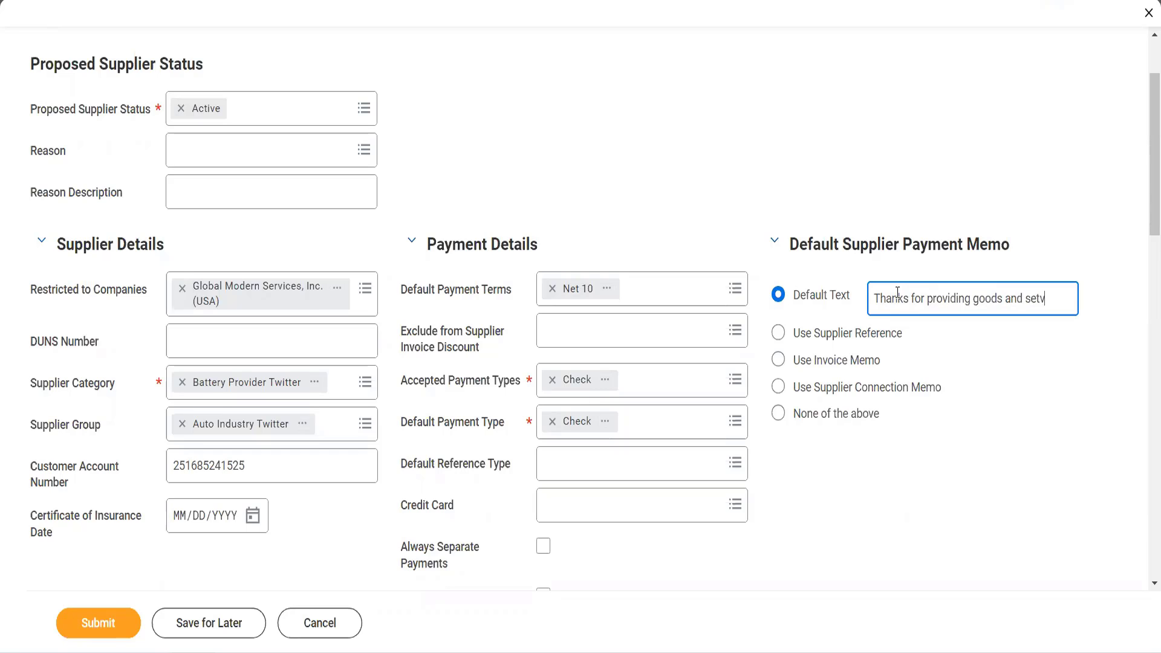
{"action": "key", "text": "BackSpace"}
{"action": "type", "text": "rvices to"}
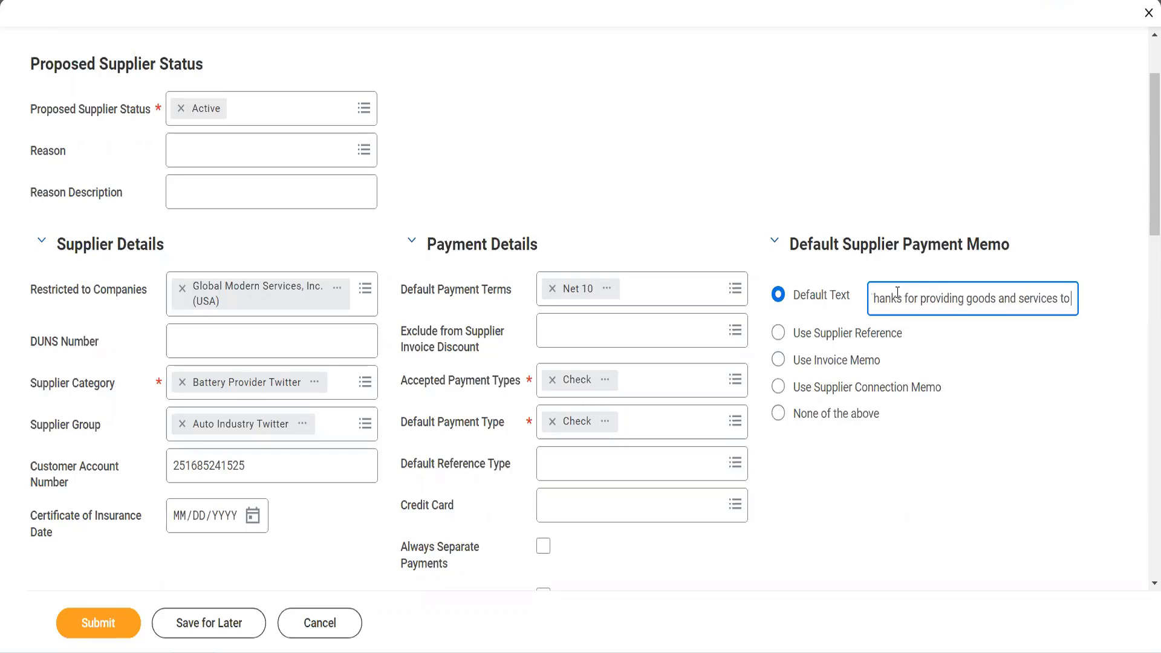
{"action": "type", "text": " us."}
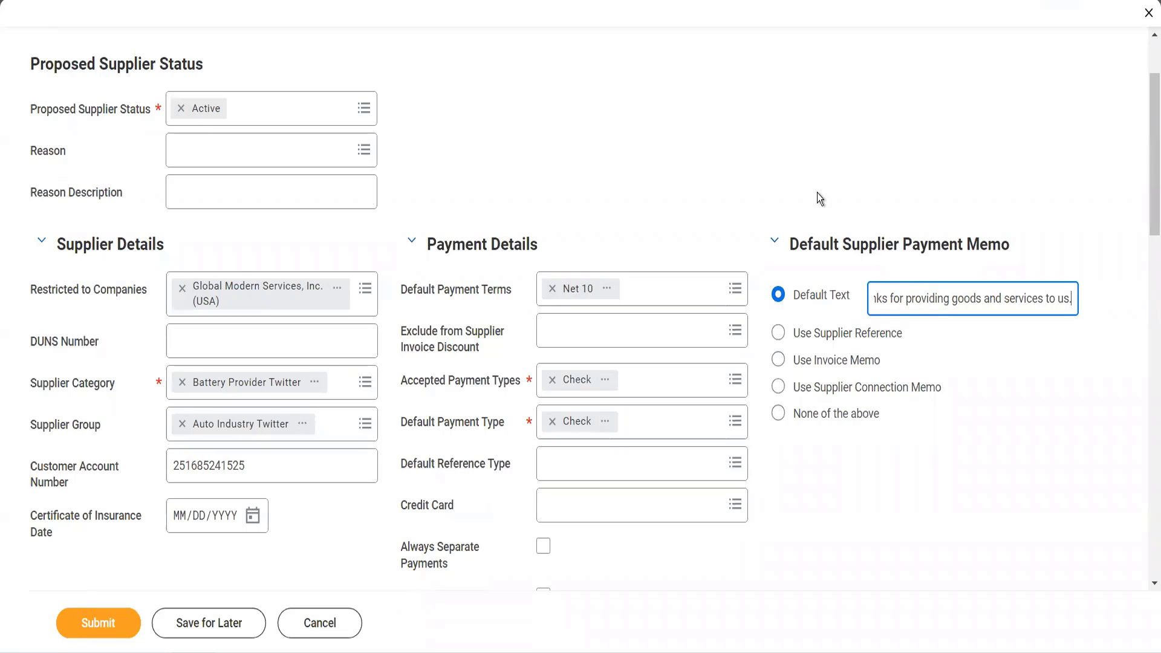
- Enable Always Separate Payments and Do not pay during Bank Account updates for the supplier
{"action": "scroll", "coordinate": [817, 194], "scroll_direction": "down", "scroll_amount": 3}
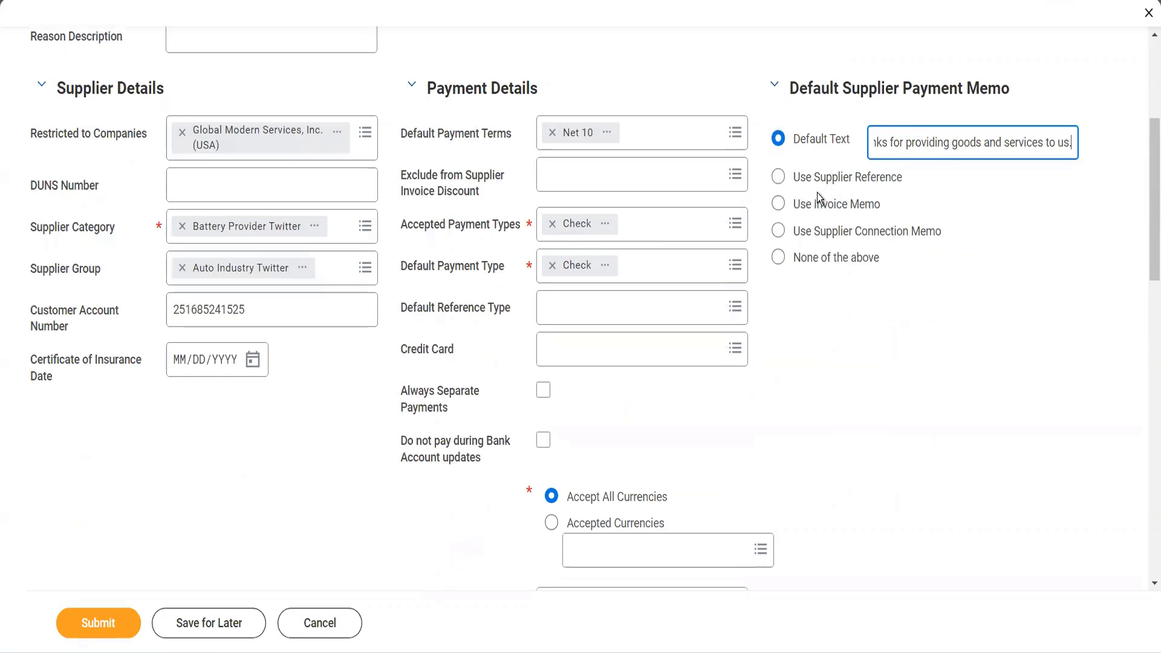
{"action": "left_click", "coordinate": [548, 397]}
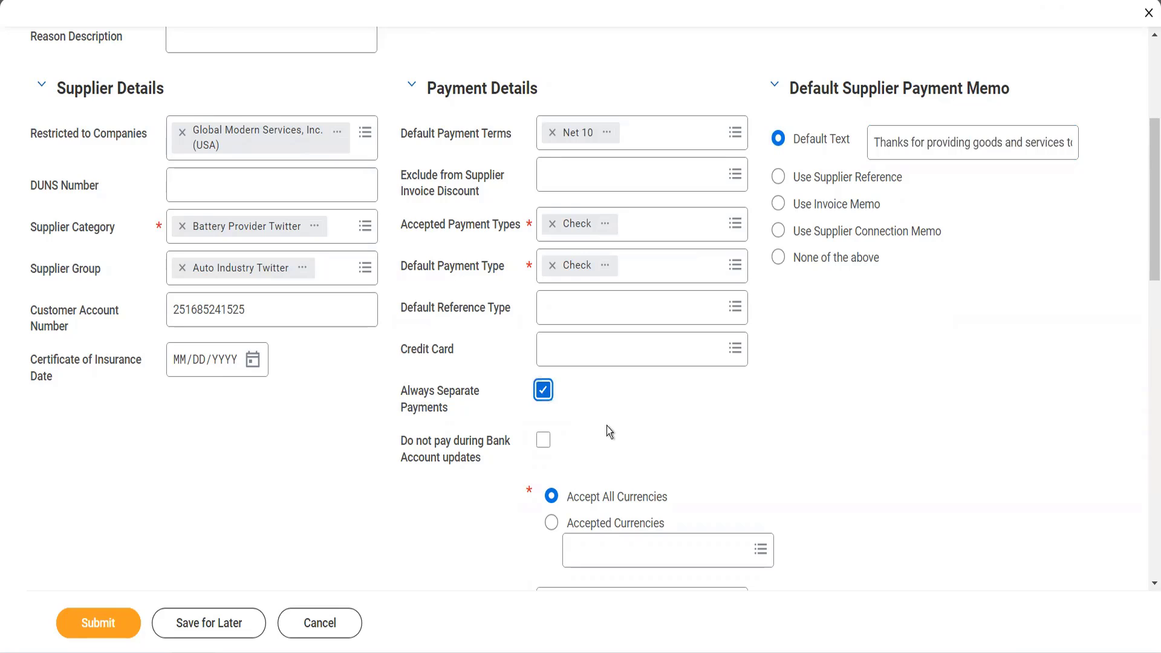
{"action": "scroll", "coordinate": [608, 406], "scroll_direction": "down", "scroll_amount": 3}
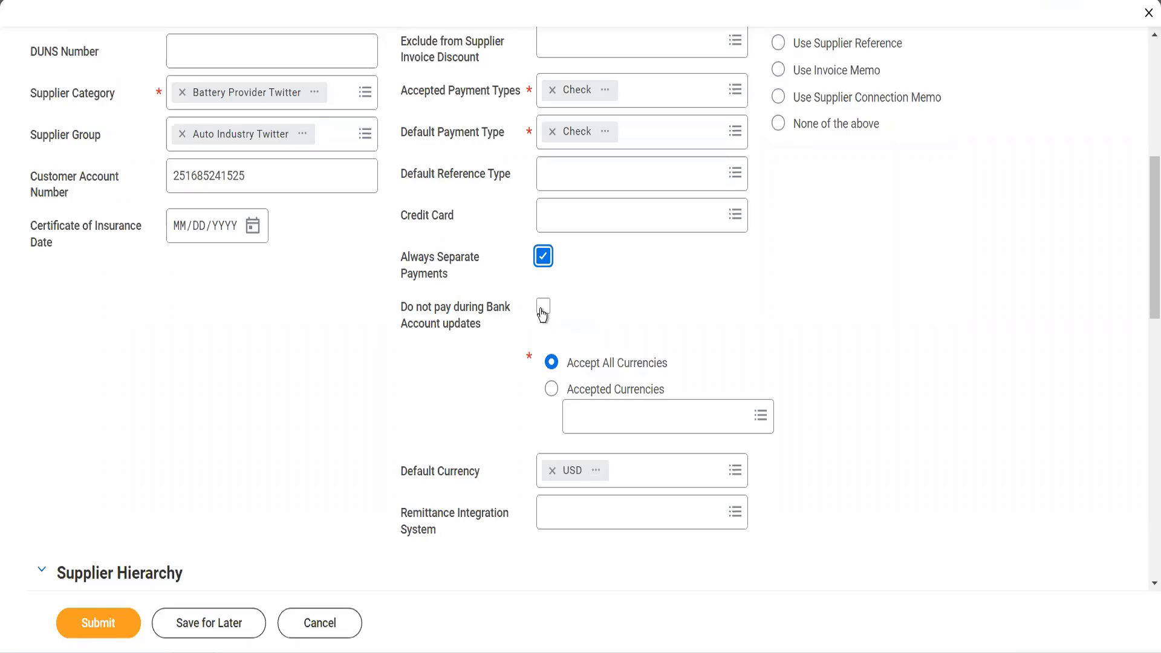
{"action": "left_click", "coordinate": [543, 307]}
- Search the integration systems for "remittance" and set the supplier's remittance integration system to Remittance
{"action": "scroll", "coordinate": [591, 406], "scroll_direction": "down", "scroll_amount": 2}
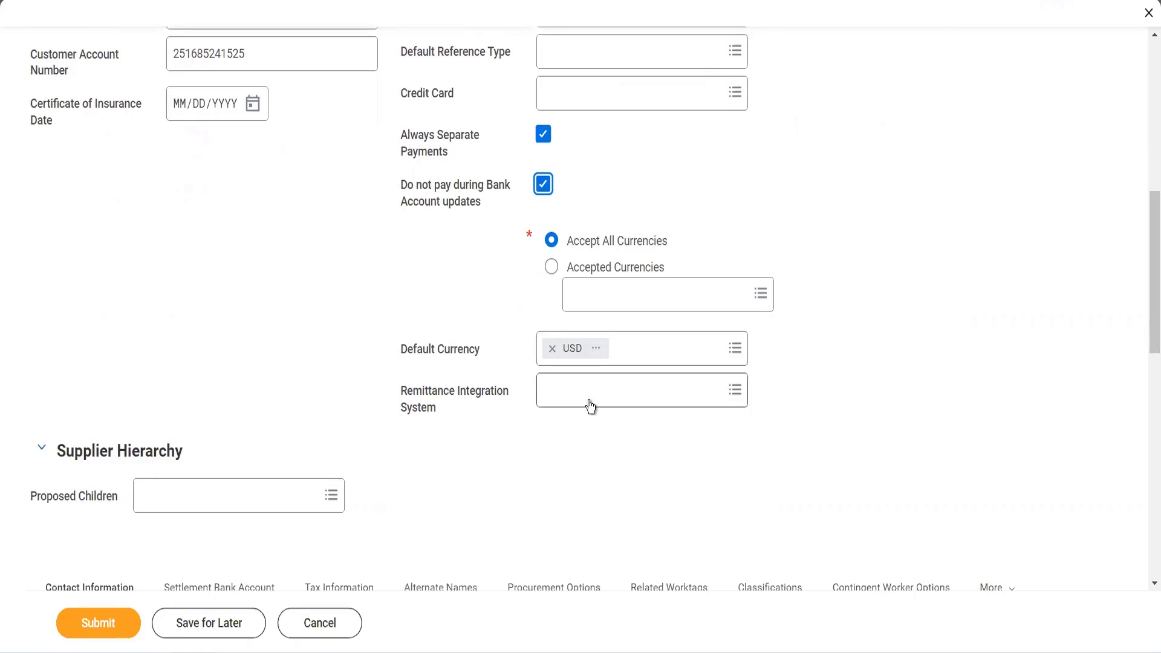
{"action": "left_click", "coordinate": [591, 406]}
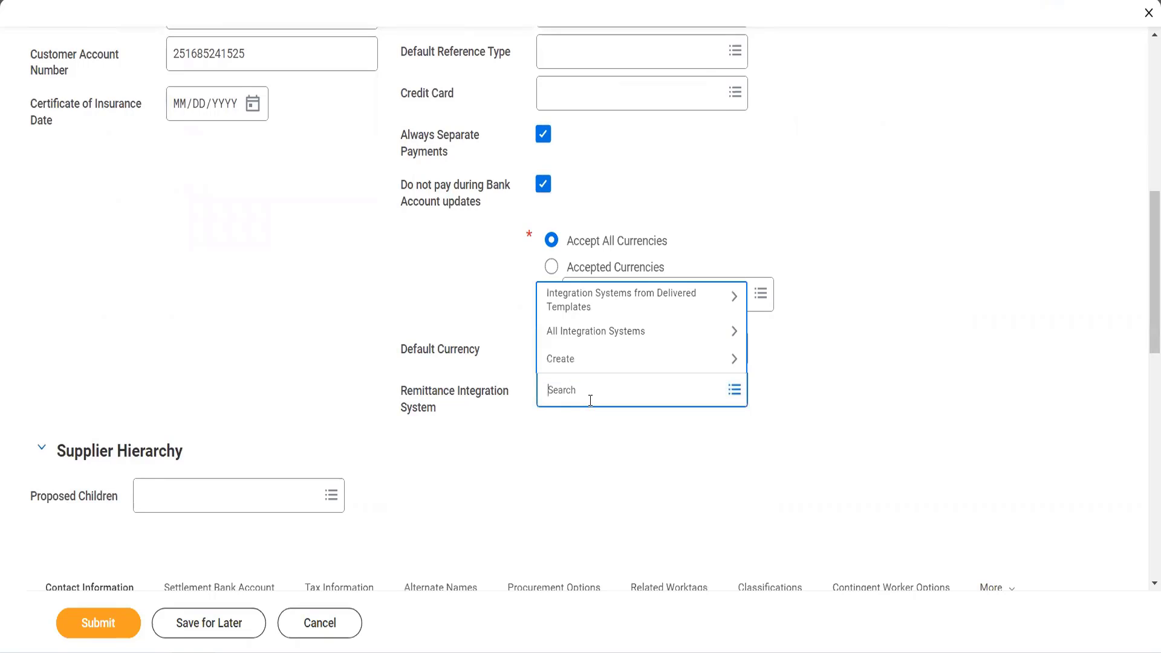
{"action": "left_click", "coordinate": [598, 334]}
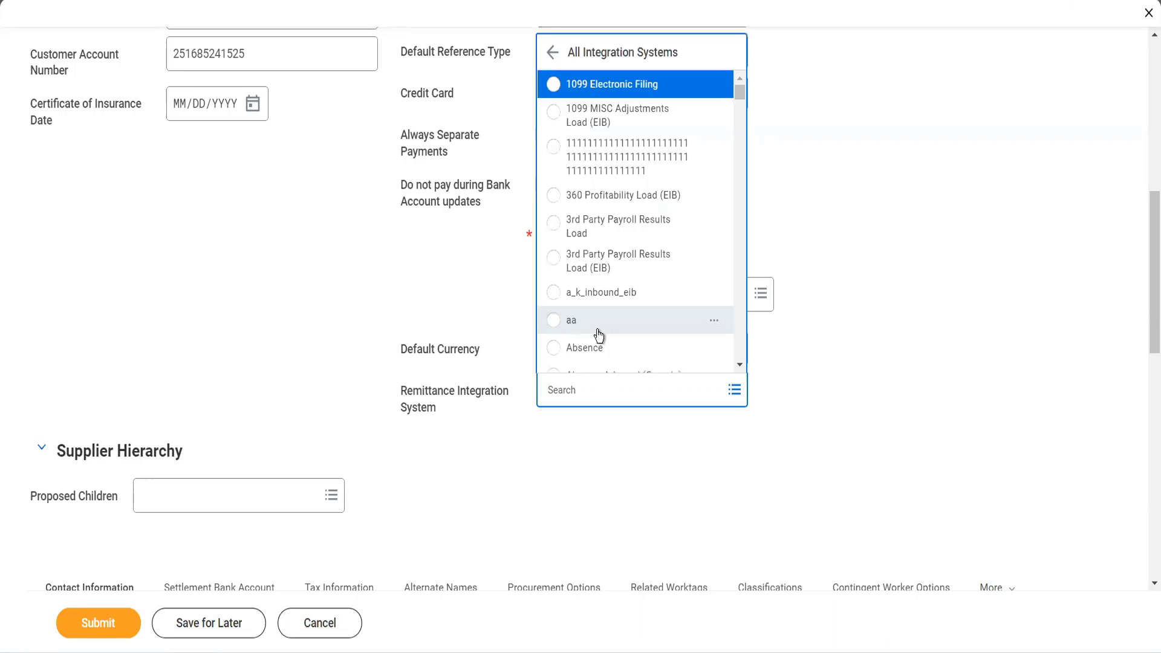
{"action": "scroll", "coordinate": [599, 334], "scroll_direction": "down", "scroll_amount": 10}
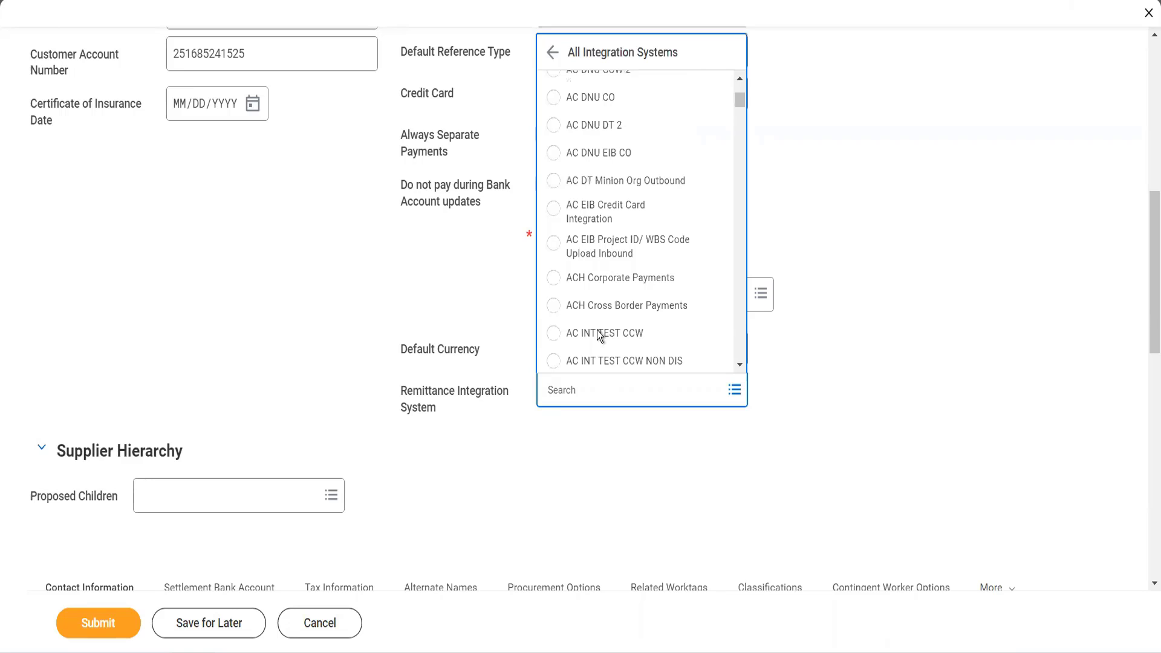
{"action": "left_click", "coordinate": [595, 388]}
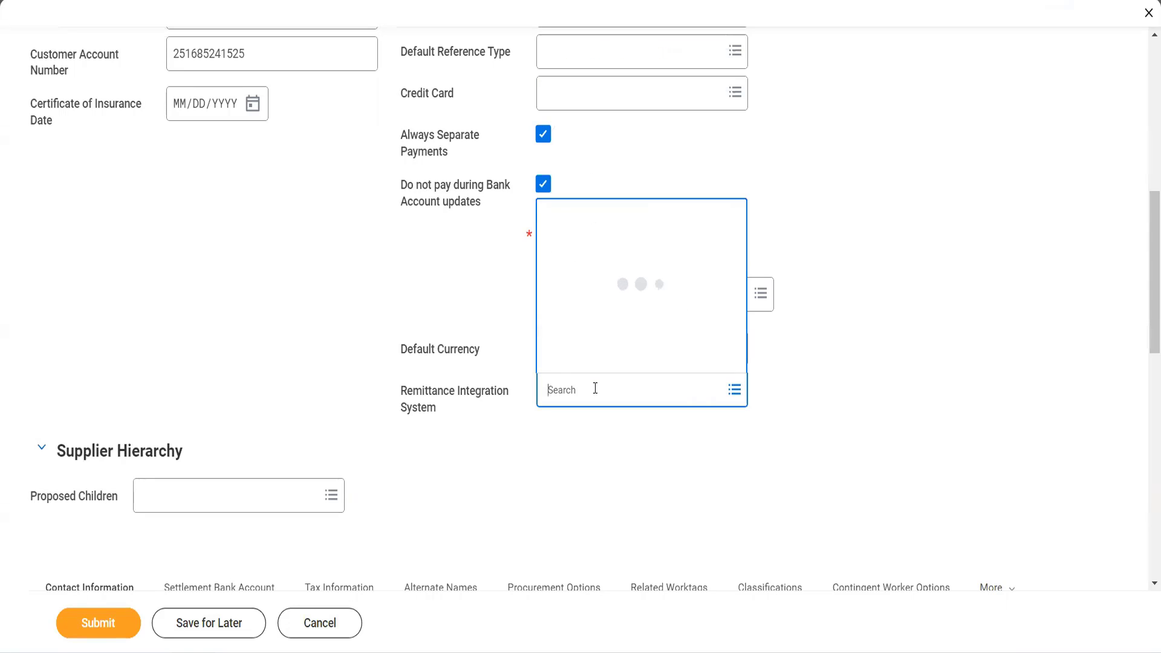
{"action": "type", "text": "remittance"}
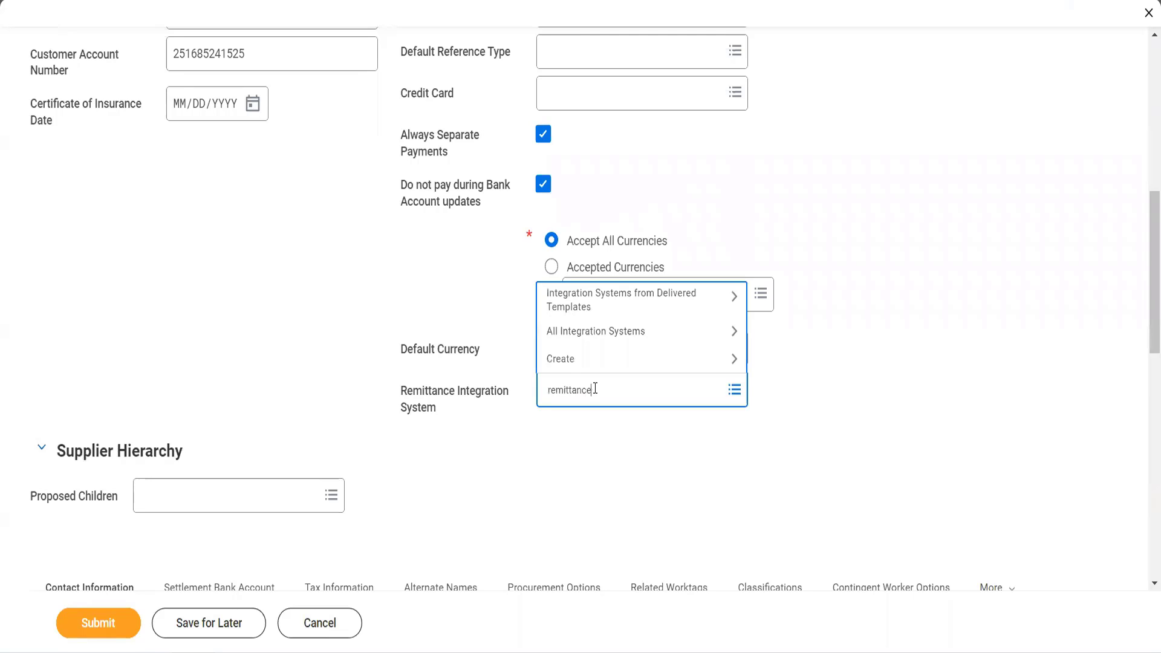
{"action": "key", "text": "Return"}
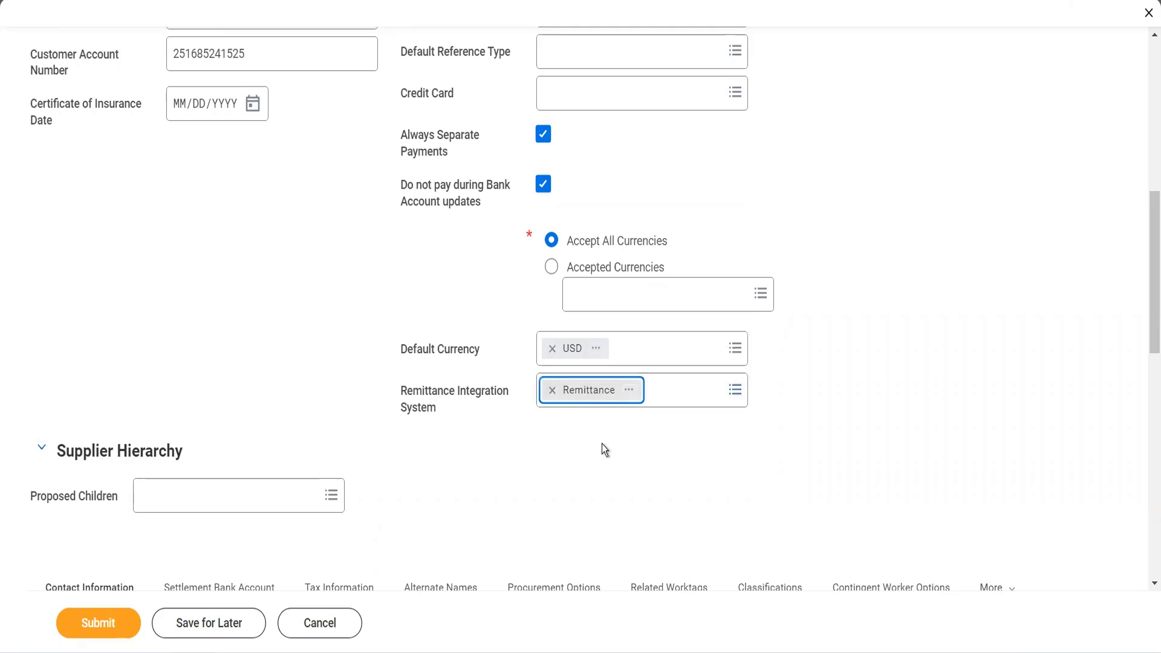
- Add a phone entry to the supplier's contact information and set its country phone code to India (+91)
{"action": "scroll", "coordinate": [603, 445], "scroll_direction": "down", "scroll_amount": 1}
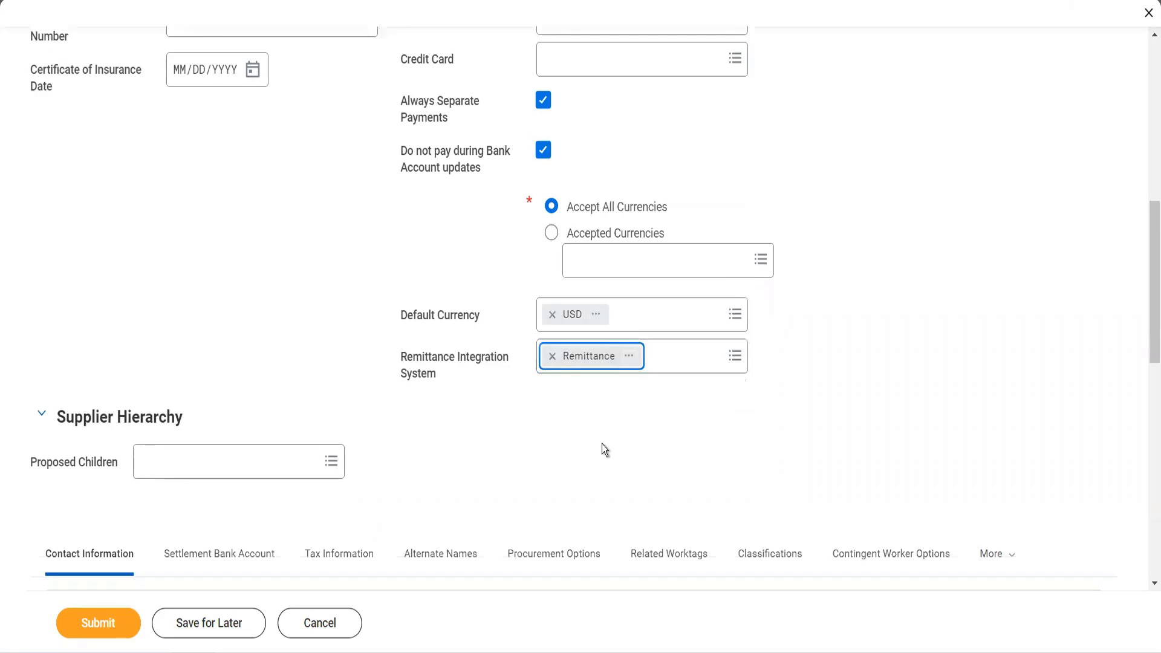
{"action": "scroll", "coordinate": [349, 366], "scroll_direction": "down", "scroll_amount": 3}
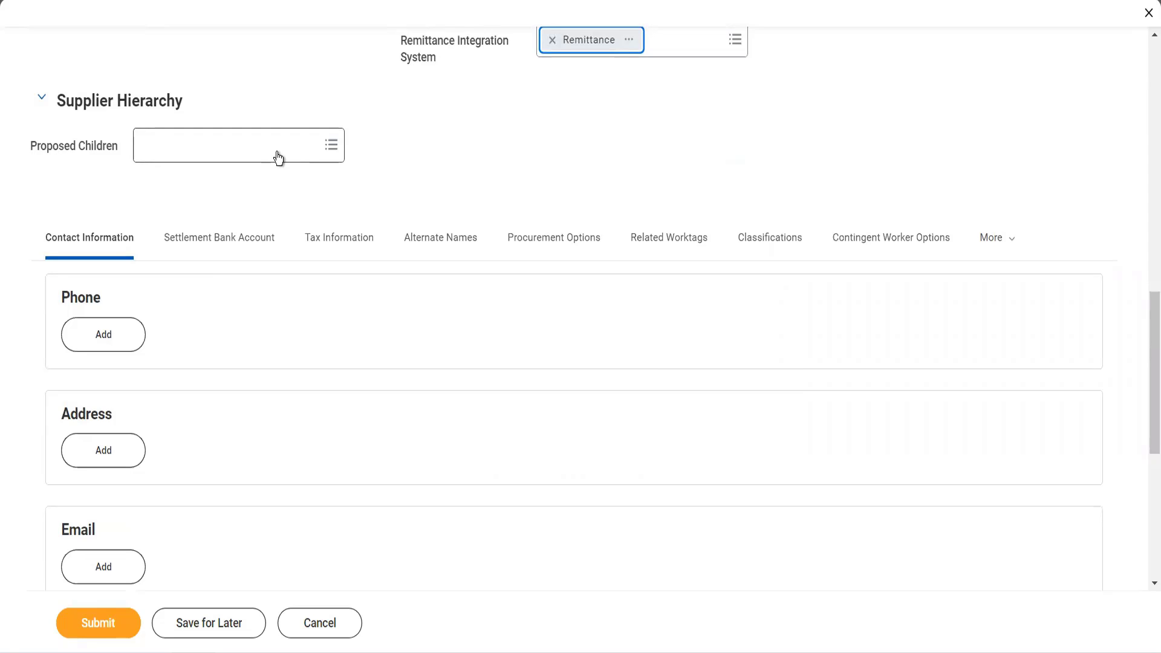
{"action": "left_click", "coordinate": [123, 342]}
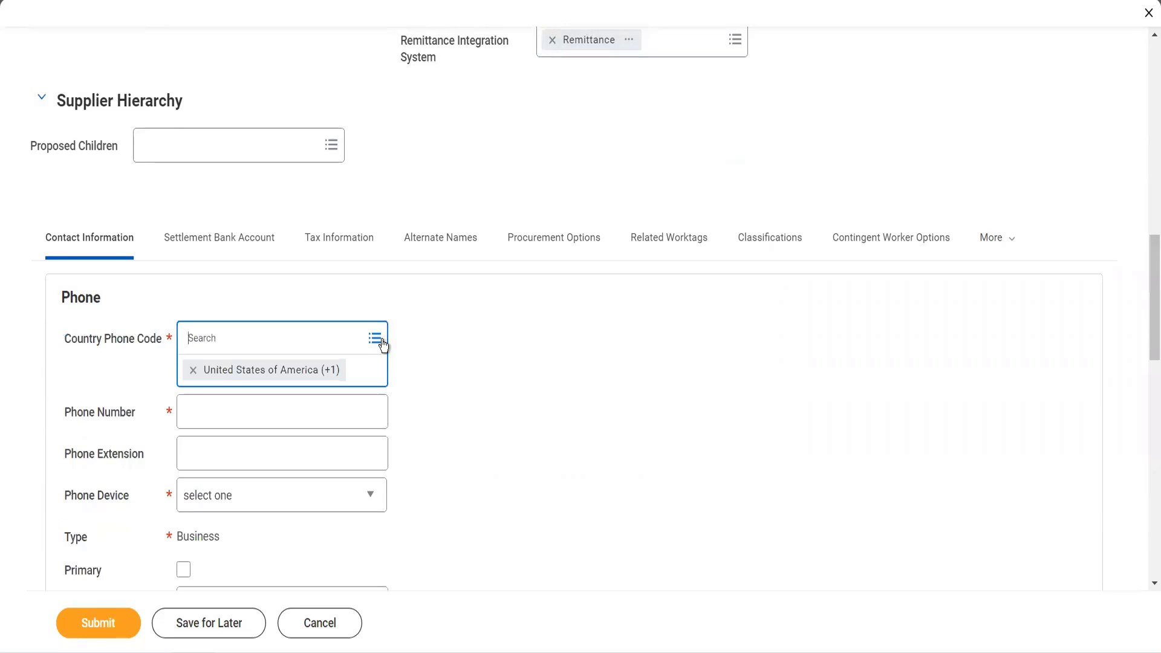
{"action": "scroll", "coordinate": [444, 390], "scroll_direction": "down", "scroll_amount": 2}
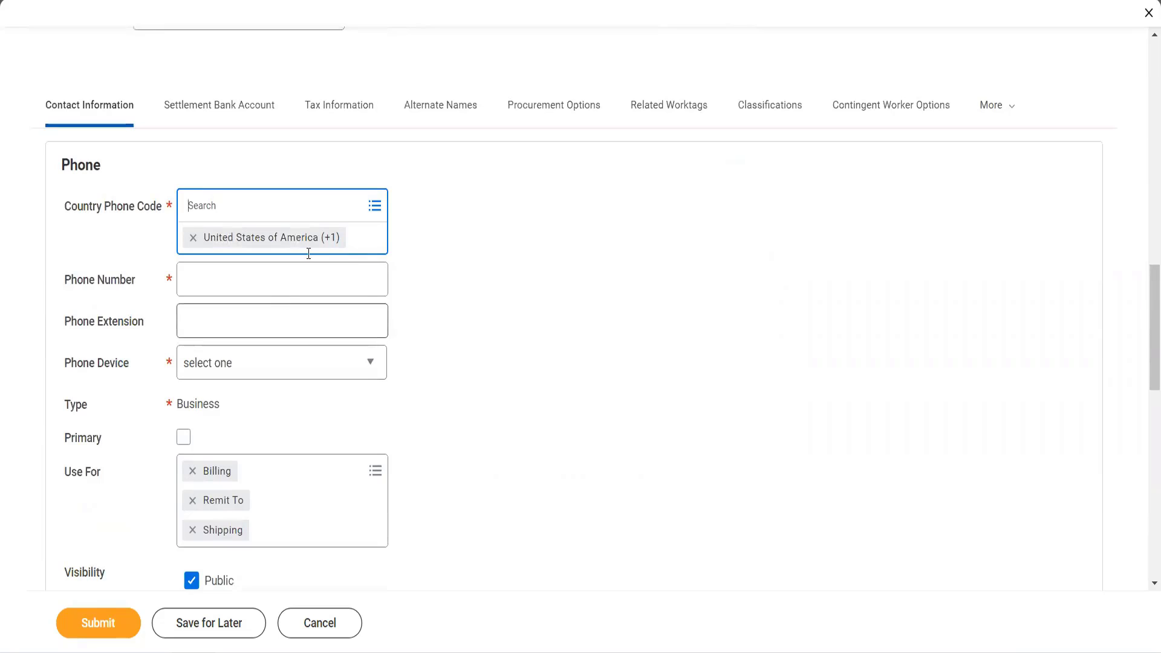
{"action": "left_click", "coordinate": [374, 208]}
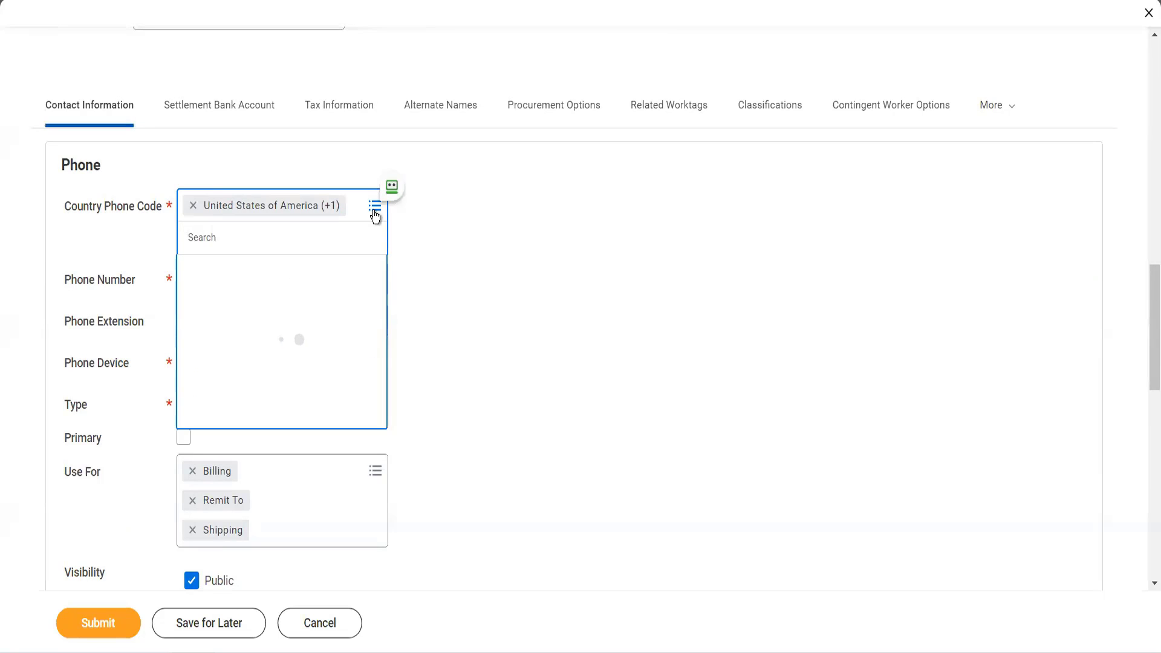
{"action": "type", "text": "india"}
{"action": "key", "text": "Return"}
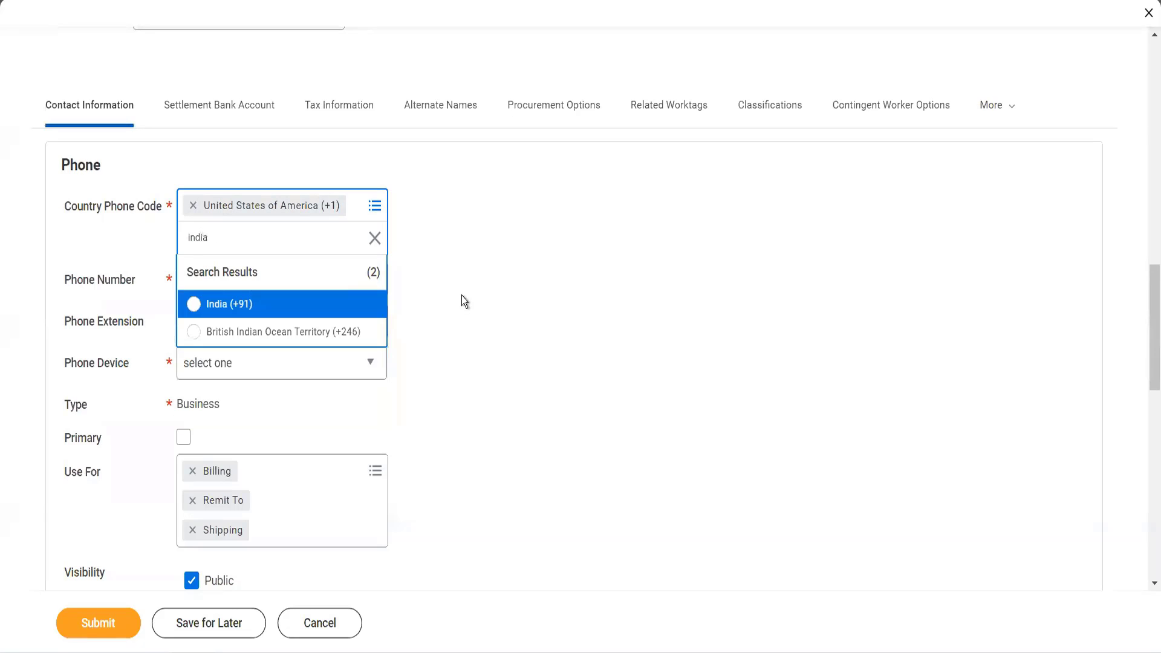
{"action": "left_click", "coordinate": [337, 304]}
- Set the phone device to Mobile and mark this phone as primary
{"action": "left_click", "coordinate": [263, 263]}
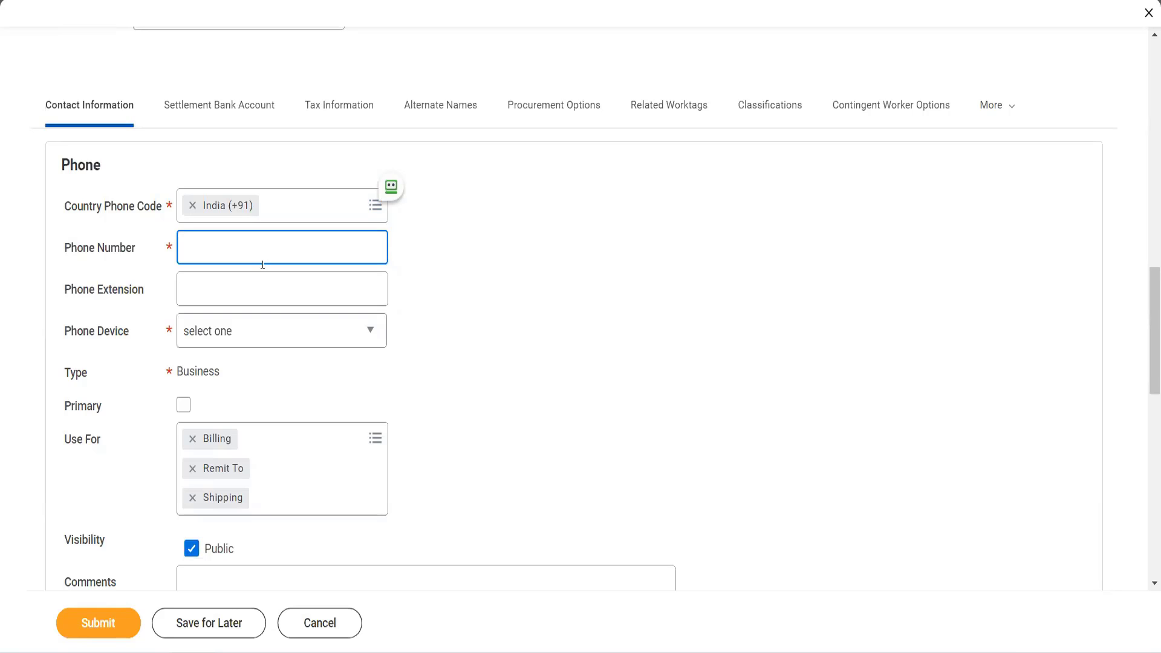
{"action": "key", "text": "Tab"}
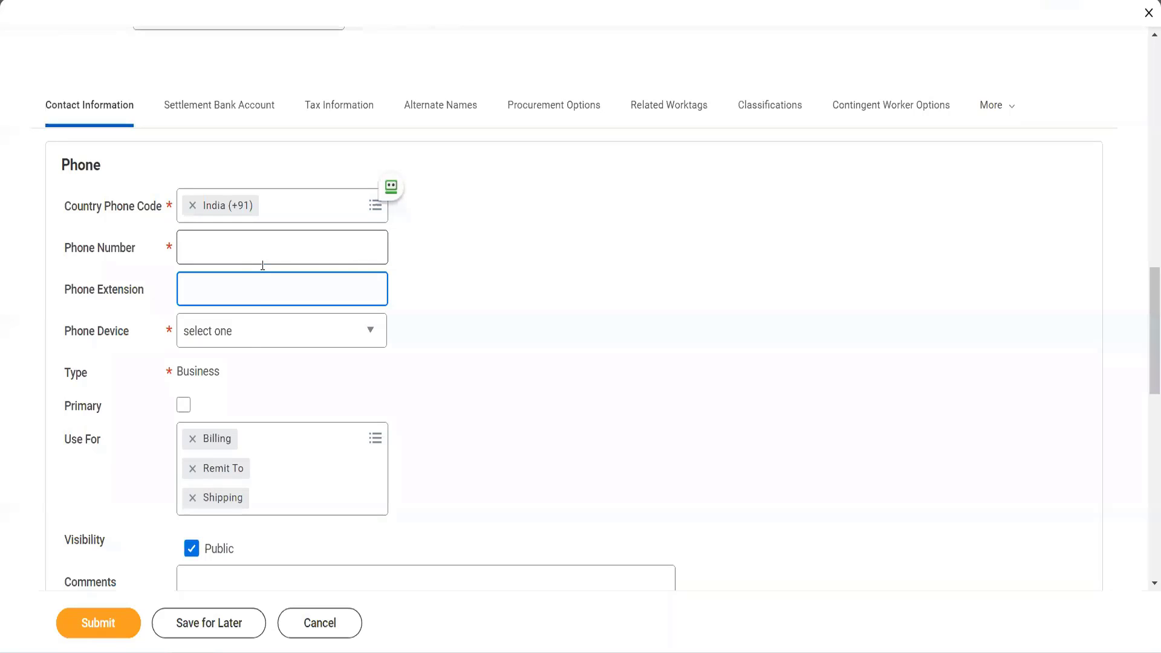
{"action": "left_click", "coordinate": [252, 342]}
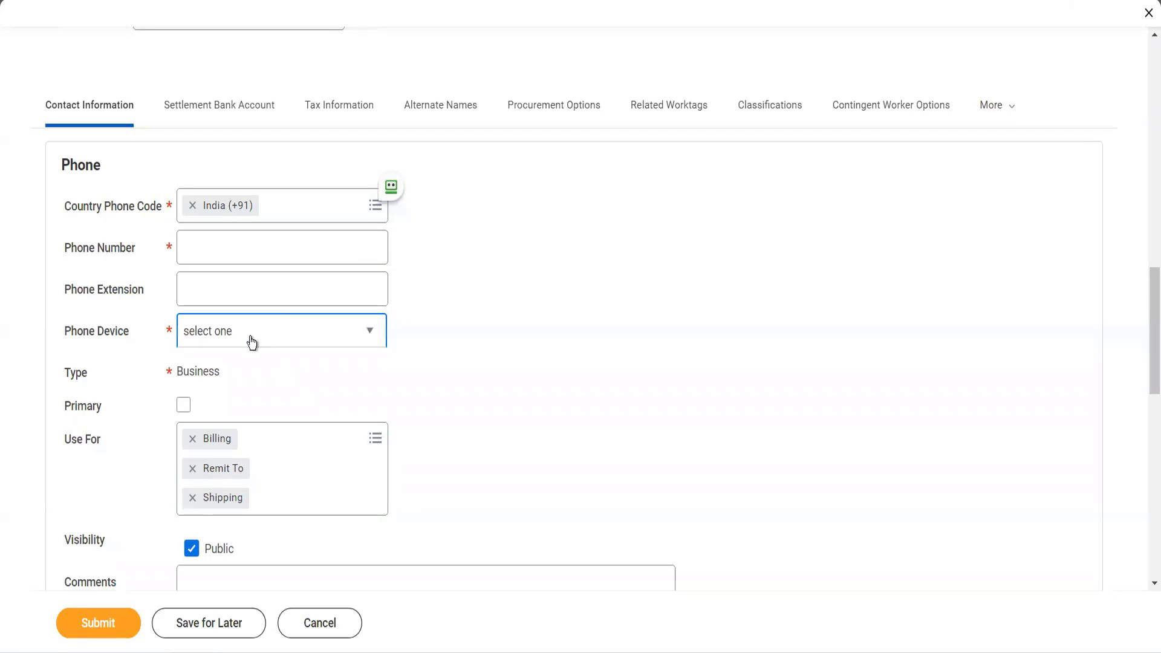
{"action": "left_click", "coordinate": [252, 341]}
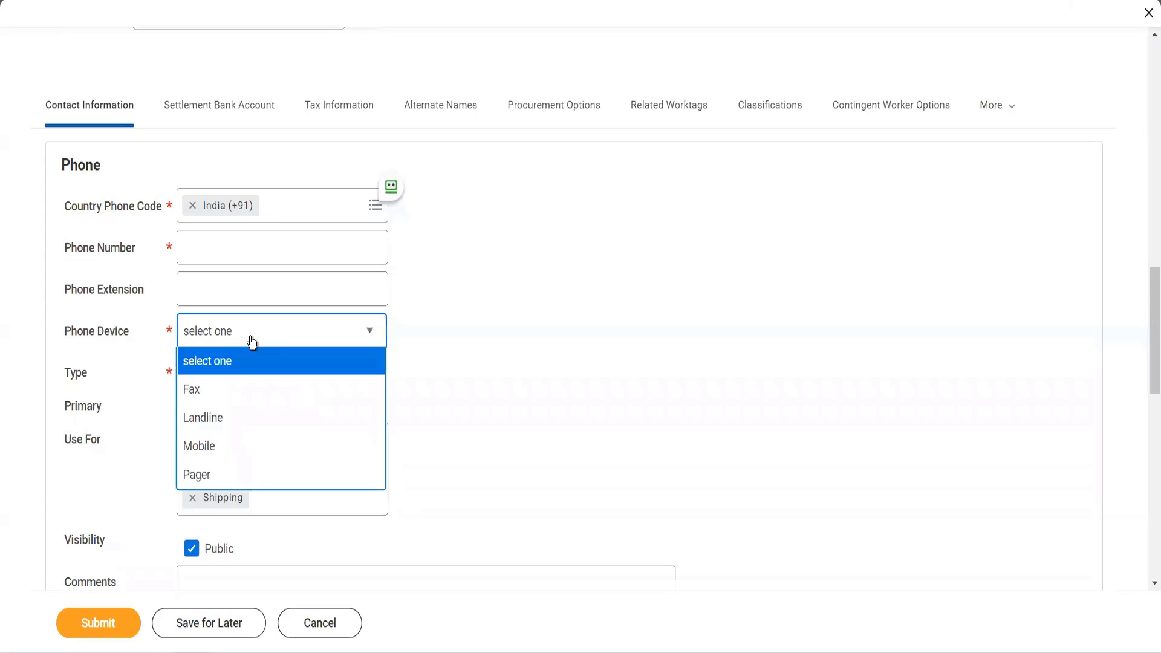
{"action": "left_click", "coordinate": [229, 459]}
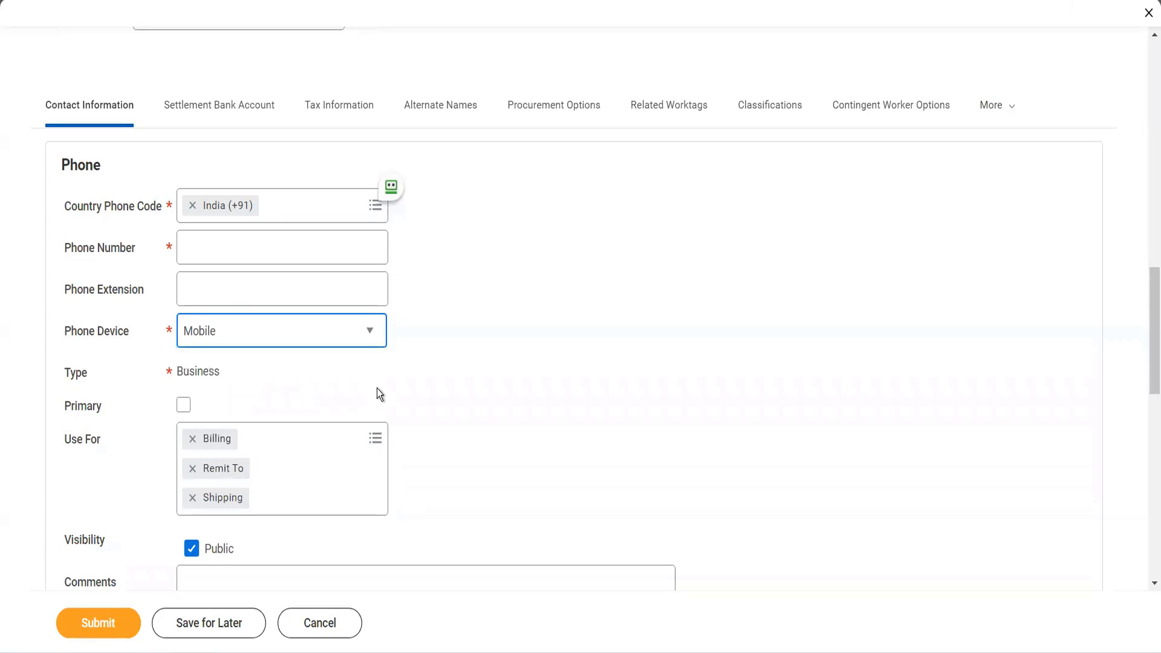
{"action": "left_click", "coordinate": [184, 405]}
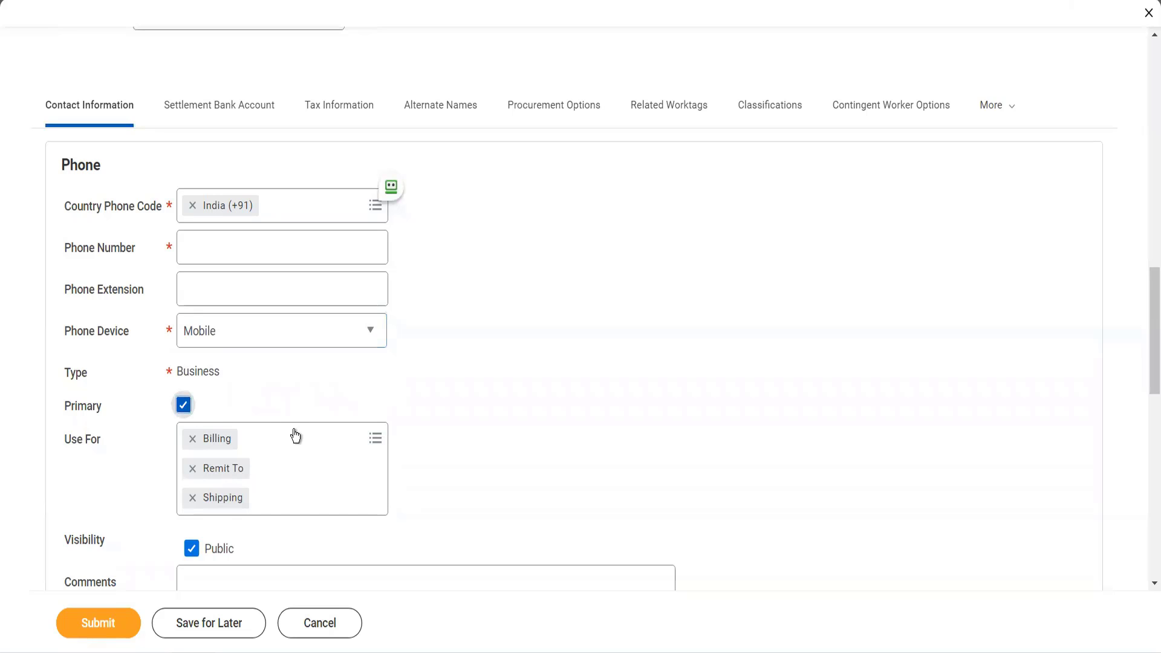
{"action": "left_click", "coordinate": [299, 434]}
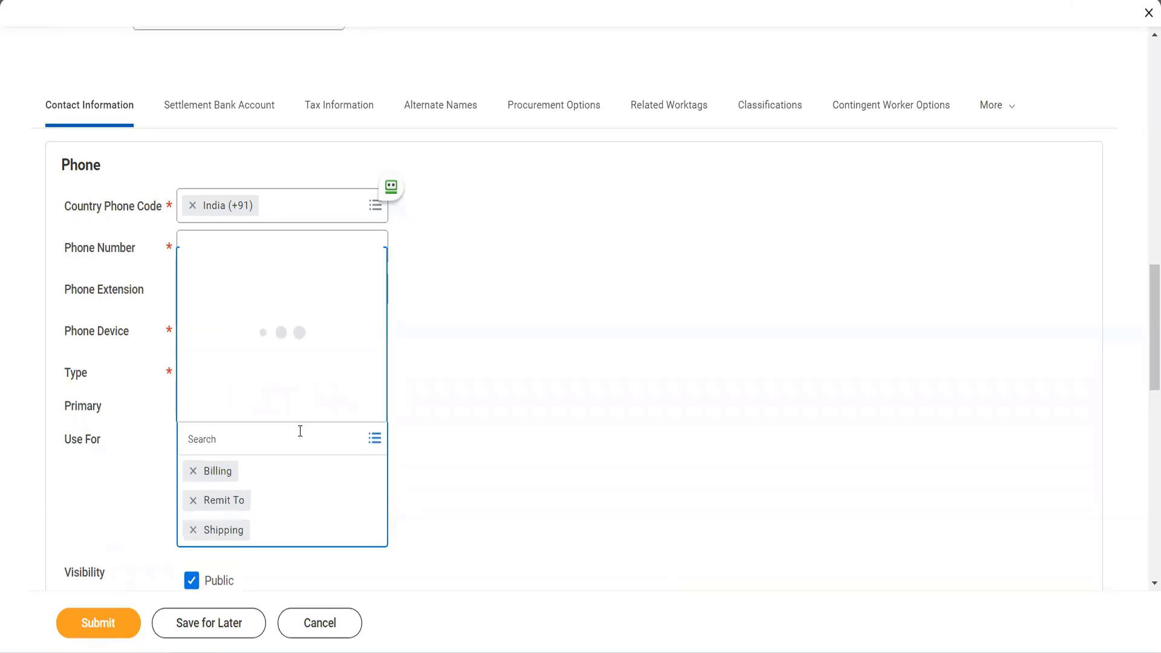
{"action": "left_click", "coordinate": [423, 412]}
- Add an address entry to the supplier's contact information and fill in both street address lines
{"action": "scroll", "coordinate": [422, 411], "scroll_direction": "down", "scroll_amount": 5}
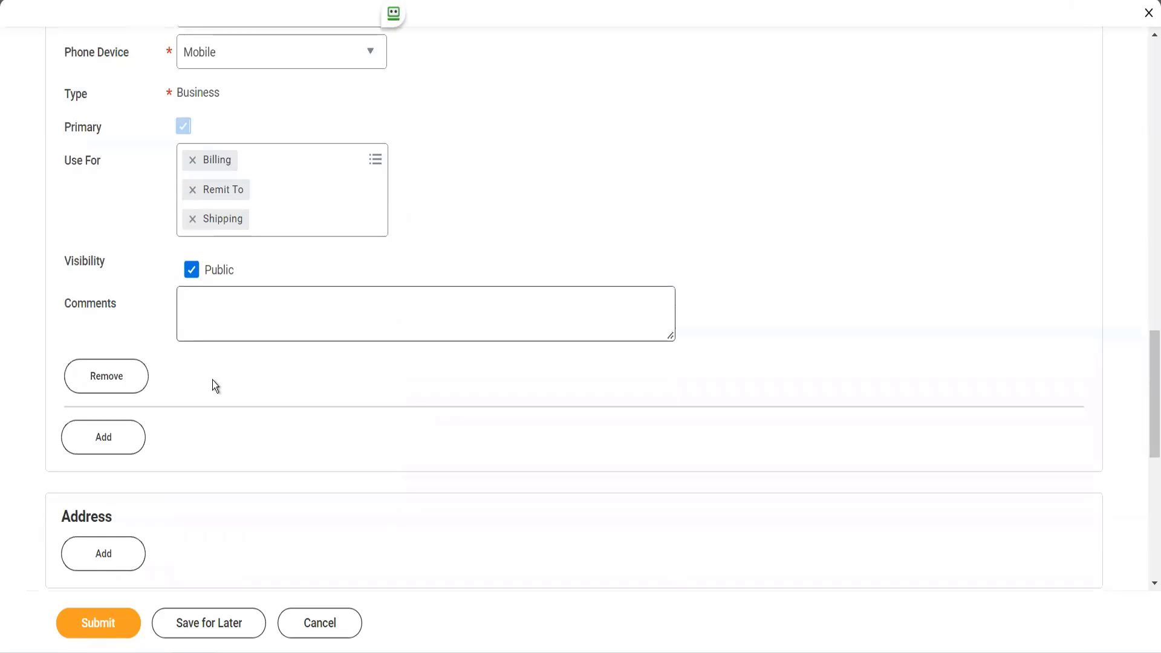
{"action": "scroll", "coordinate": [213, 380], "scroll_direction": "down", "scroll_amount": 6}
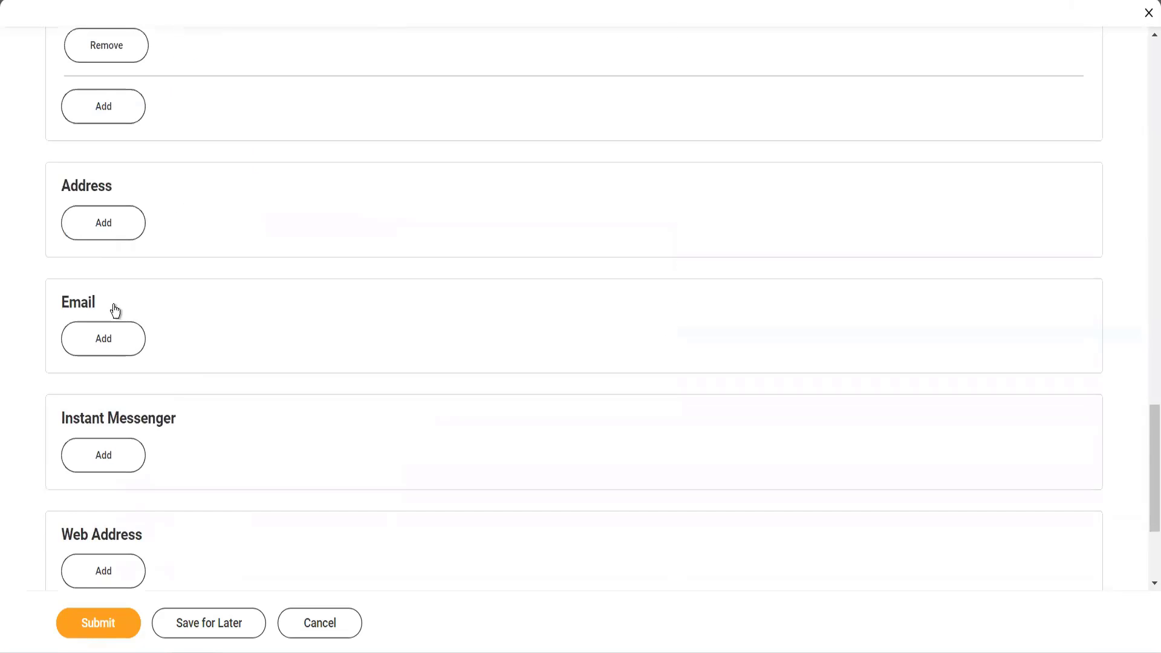
{"action": "left_click", "coordinate": [120, 212]}
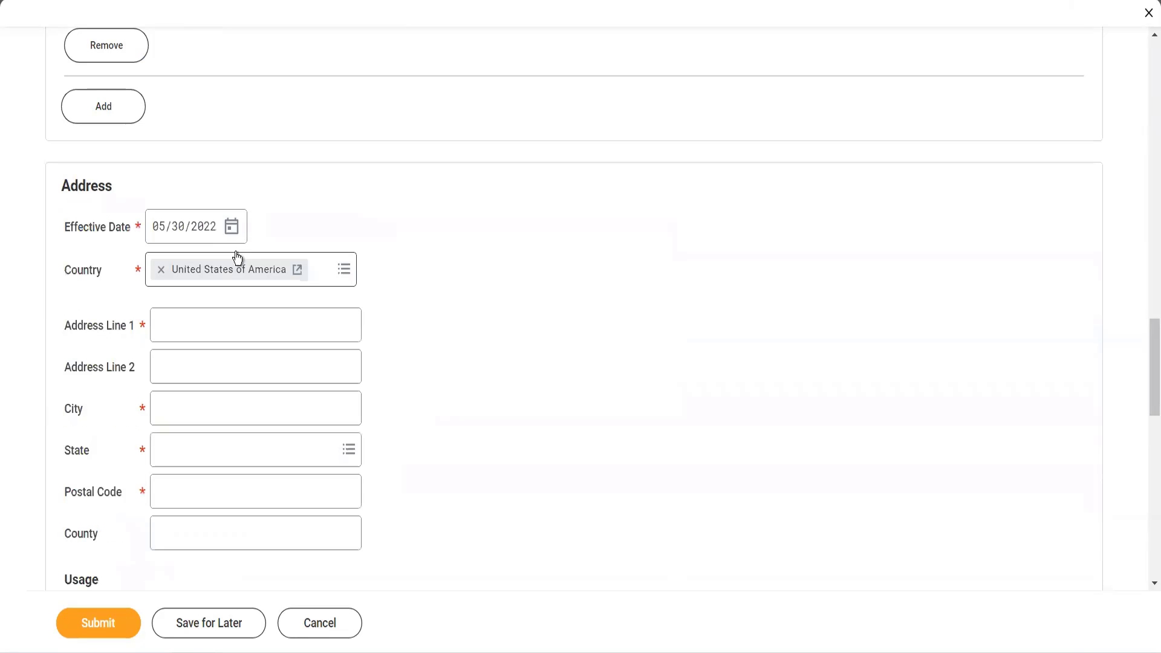
{"action": "left_click", "coordinate": [218, 331]}
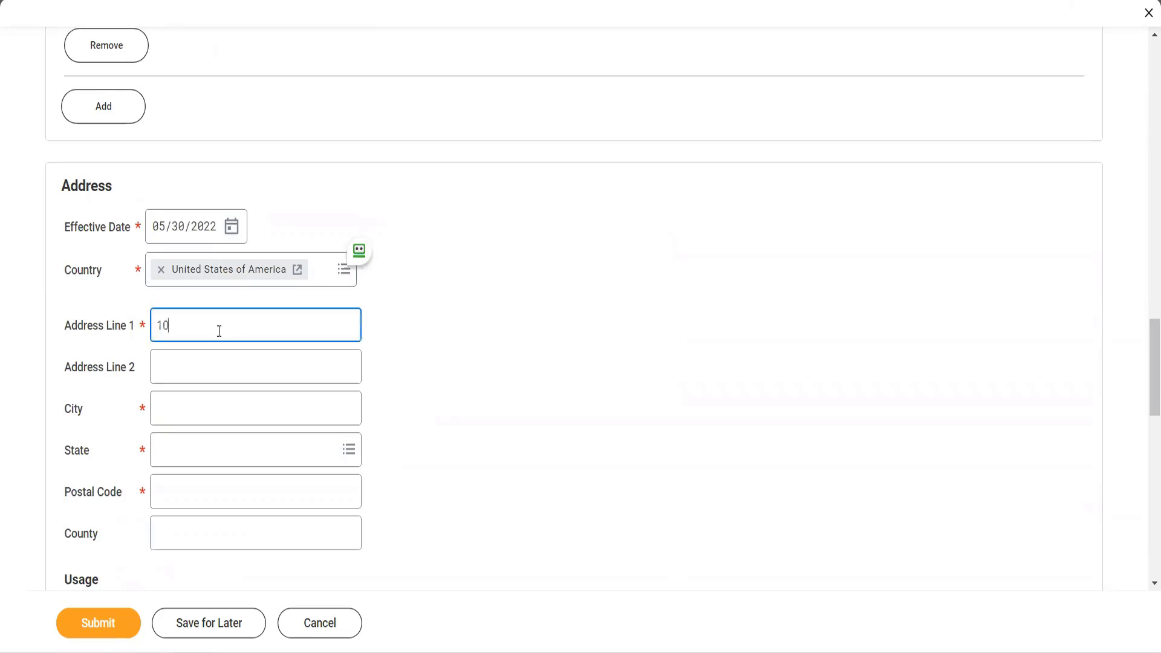
{"action": "key", "text": "Tab"}
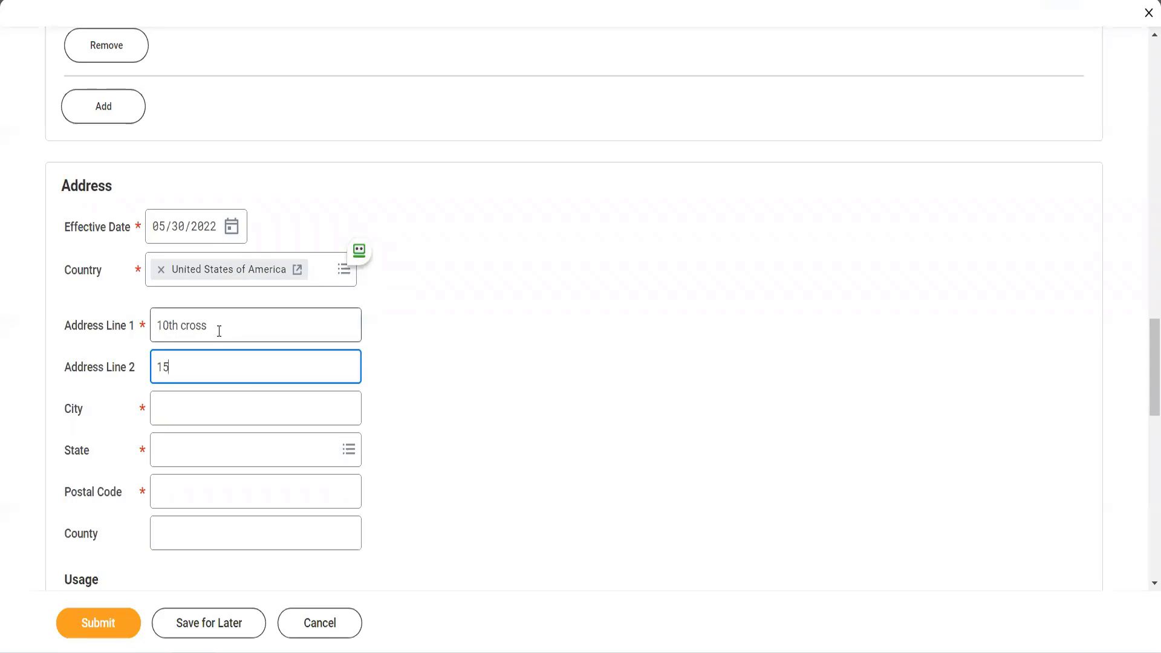
{"action": "key", "text": "Tab"}
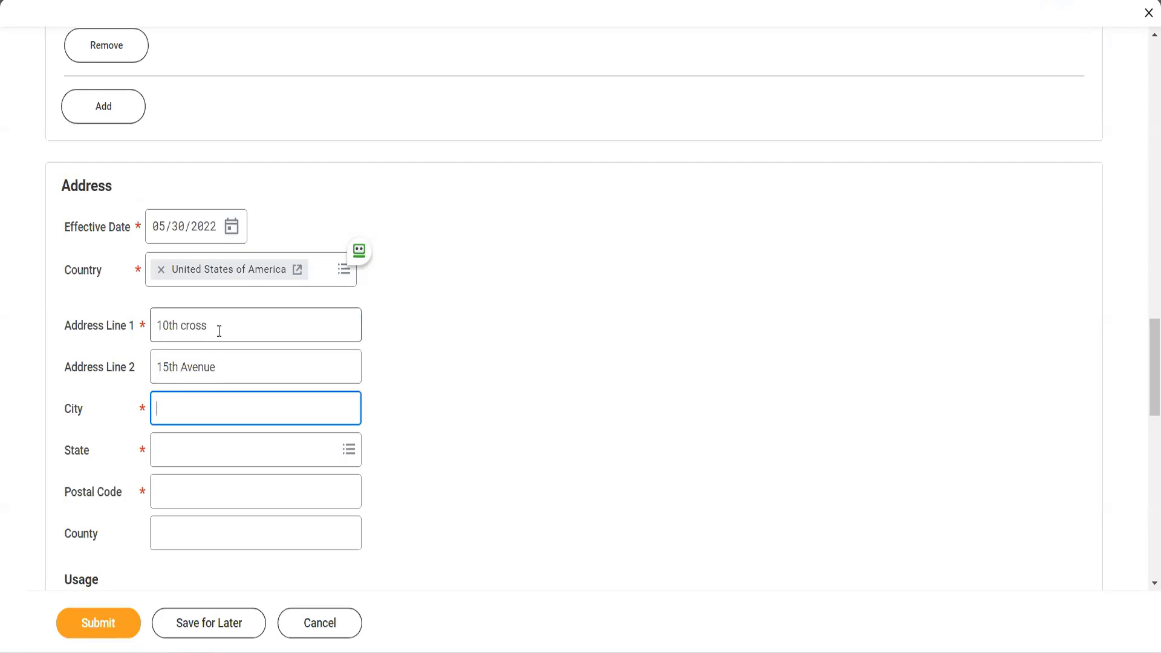
- Fill in the city, state and postal code of the supplier's address
{"action": "type", "text": "New York"}
{"action": "key", "text": "Tab"}
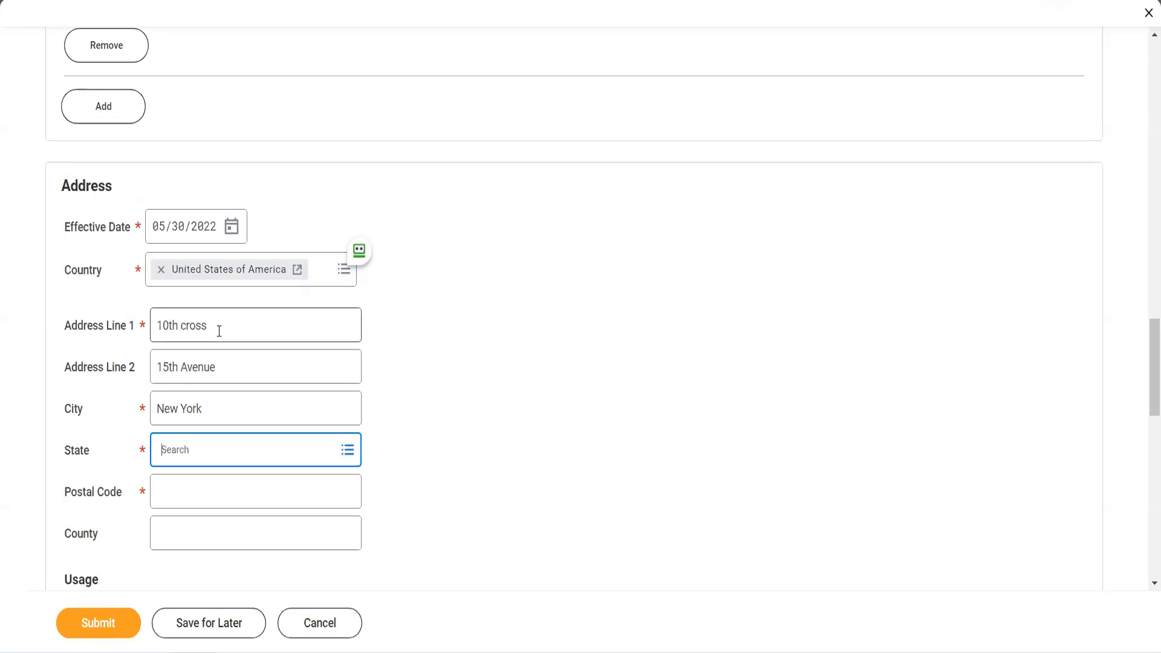
{"action": "type", "text": "New York"}
{"action": "key", "text": "Tab"}
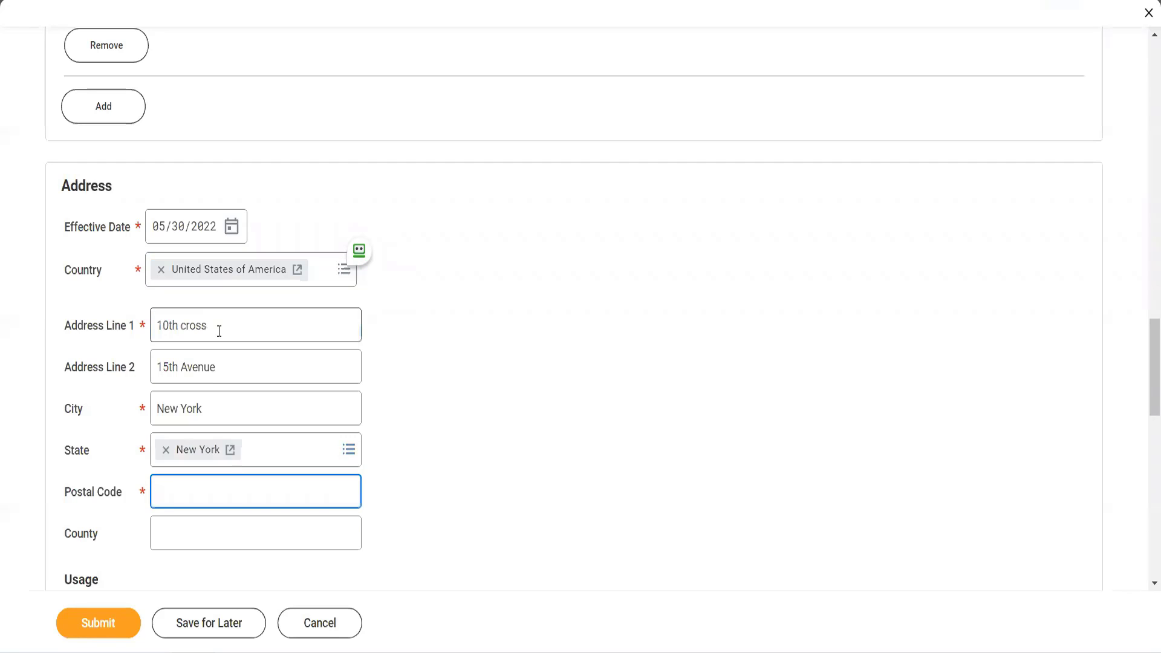
{"action": "type", "text": "10013"}
{"action": "key", "text": "Tab"}
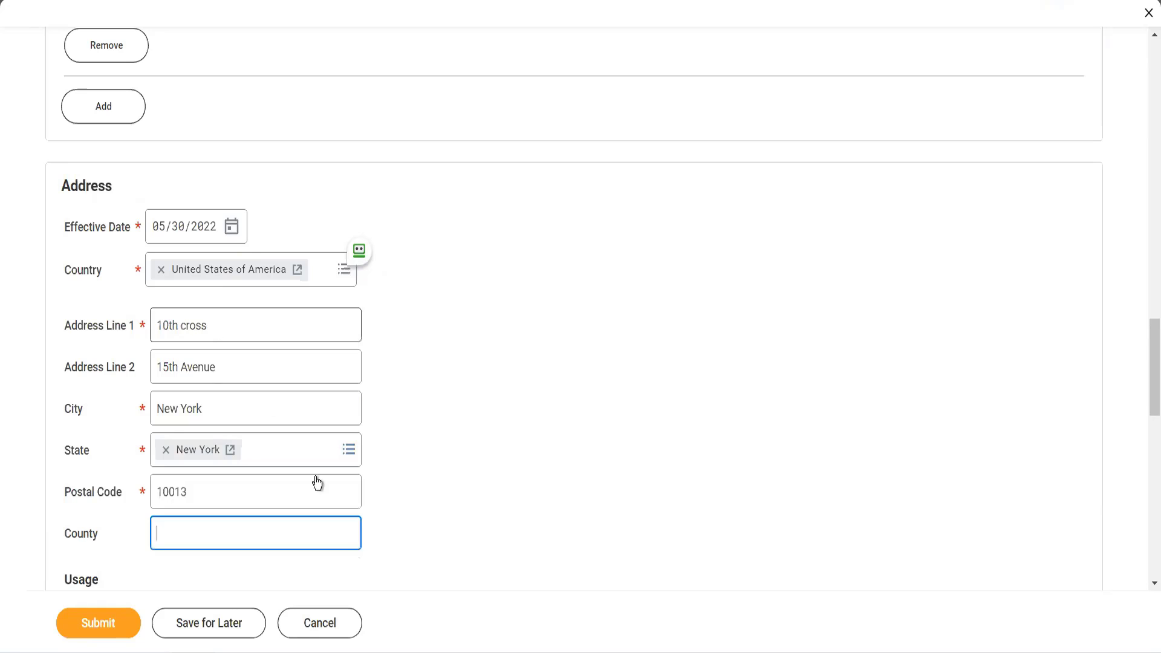
- Mark the address as primary and add Mailing, Other - Business, Street Address and Tax Reporting to its uses
{"action": "scroll", "coordinate": [318, 491], "scroll_direction": "down", "scroll_amount": 2}
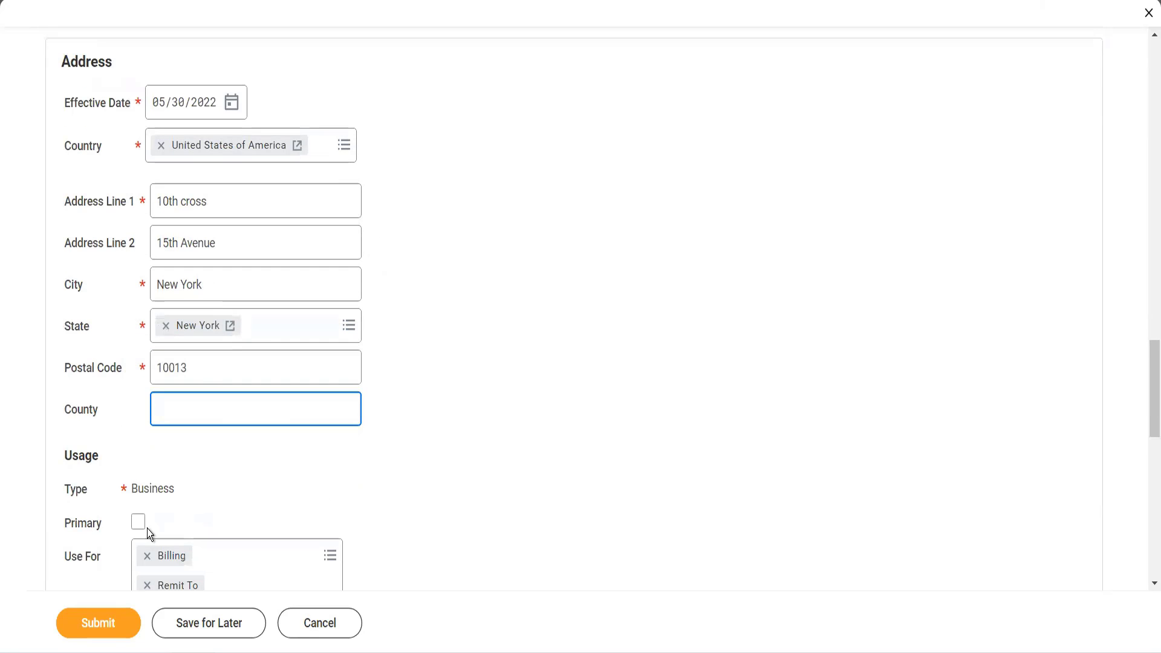
{"action": "left_click", "coordinate": [138, 522]}
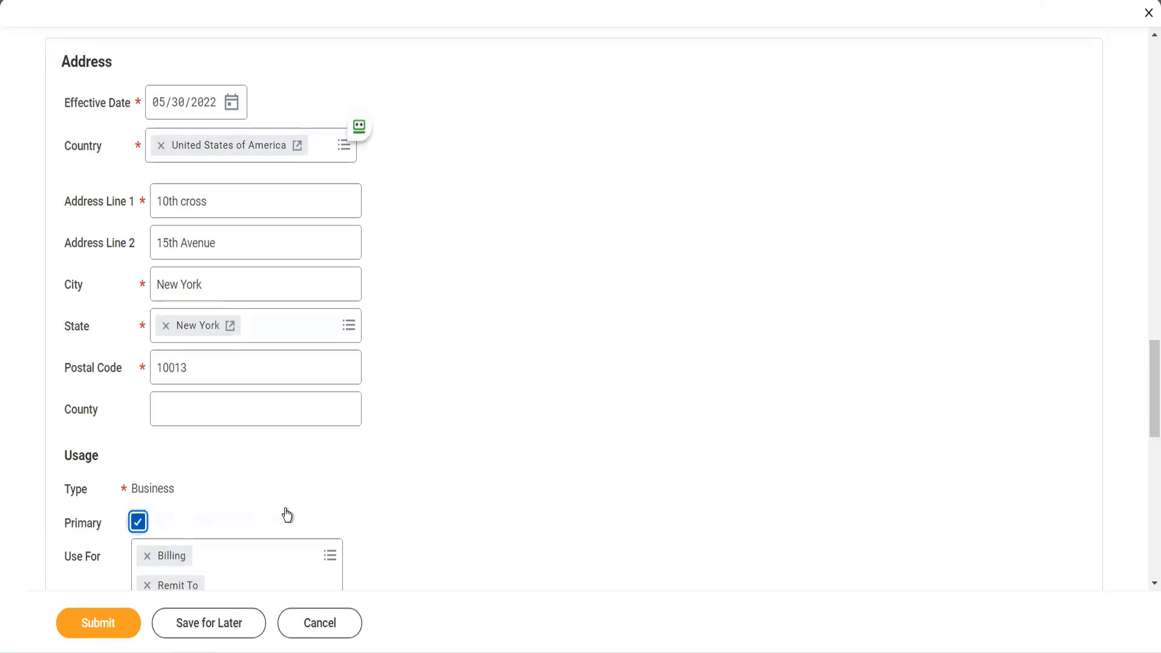
{"action": "scroll", "coordinate": [287, 514], "scroll_direction": "down", "scroll_amount": 3}
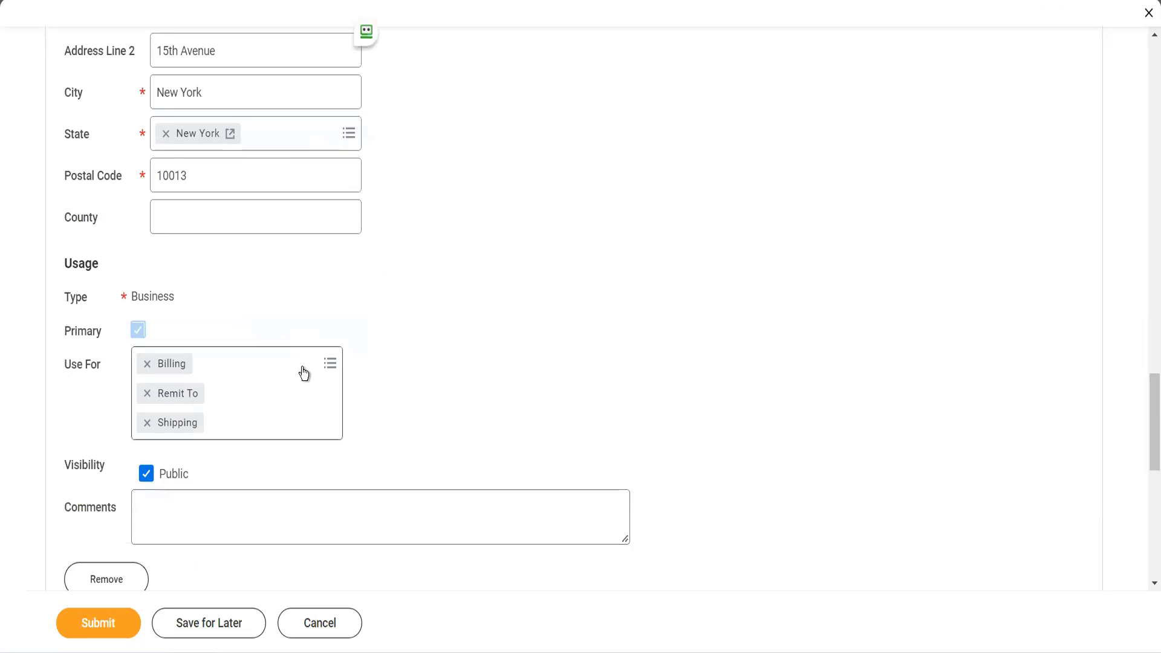
{"action": "left_click", "coordinate": [304, 373]}
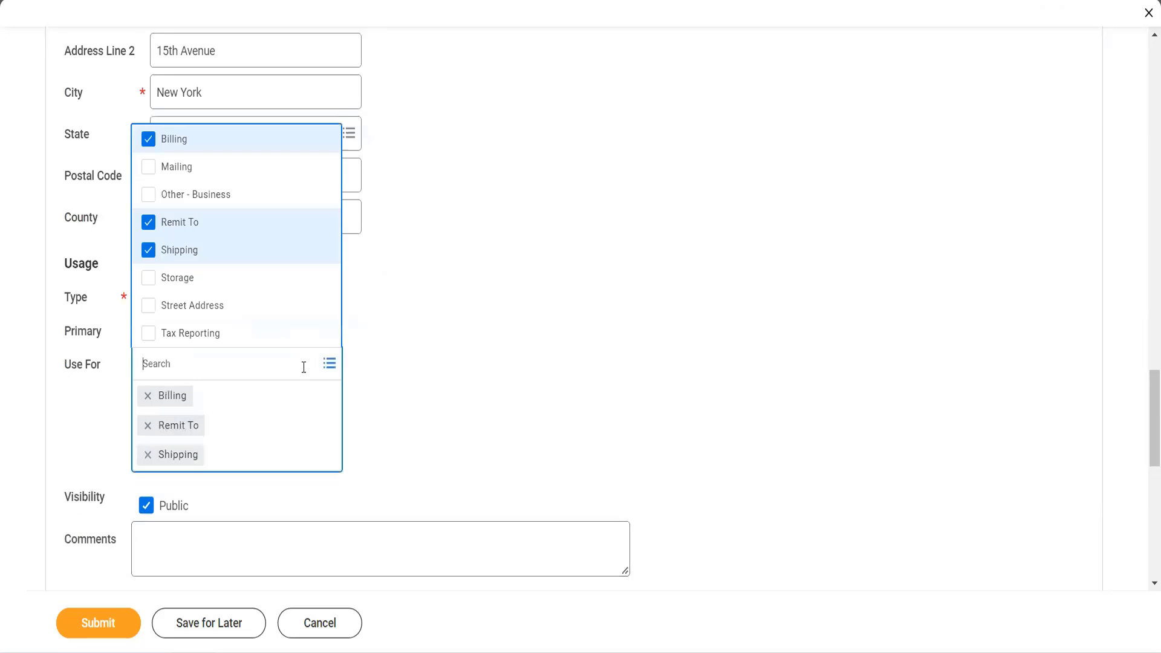
{"action": "left_click", "coordinate": [189, 175]}
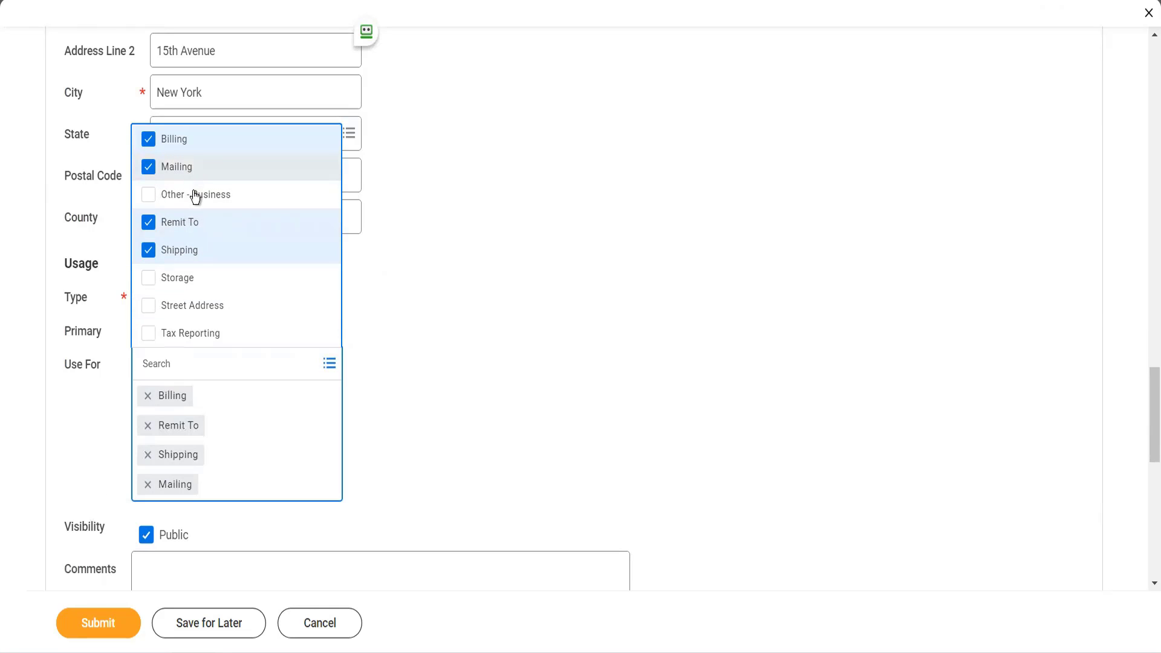
{"action": "left_click", "coordinate": [195, 194]}
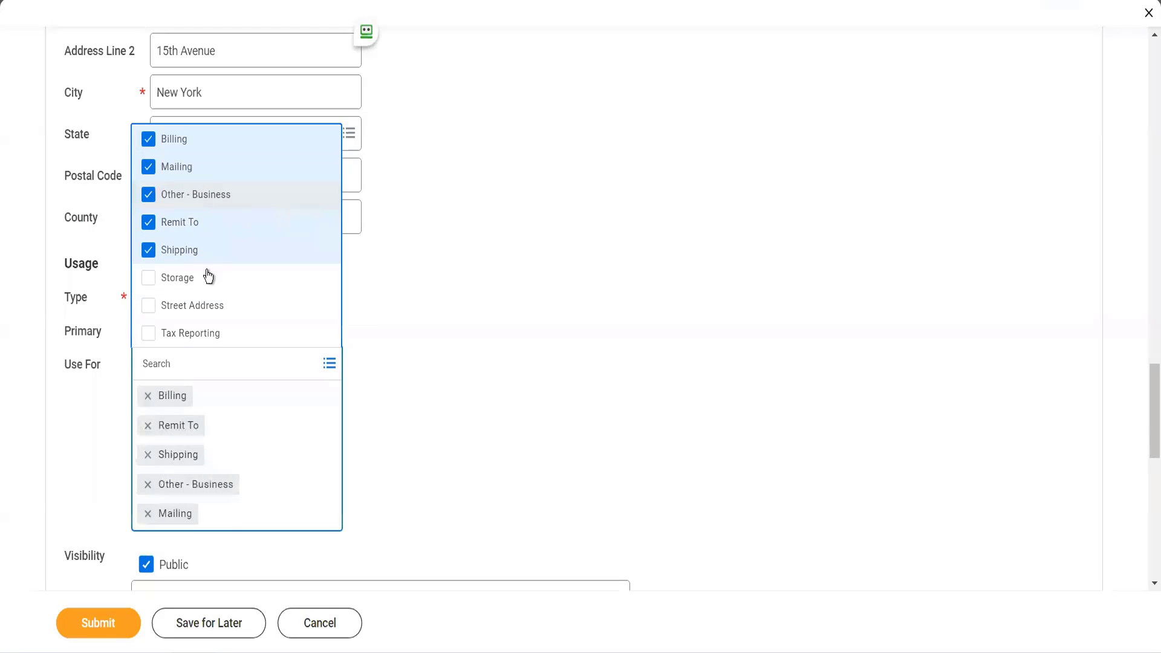
{"action": "left_click", "coordinate": [203, 309]}
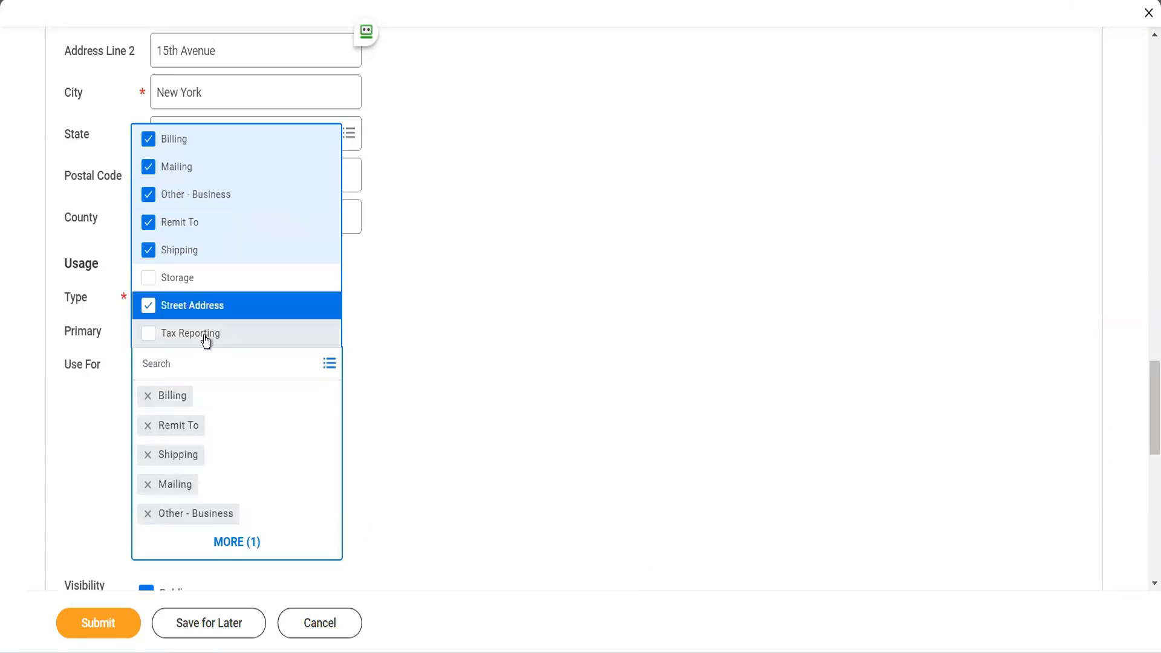
{"action": "left_click", "coordinate": [205, 336]}
{"action": "left_click", "coordinate": [452, 352]}
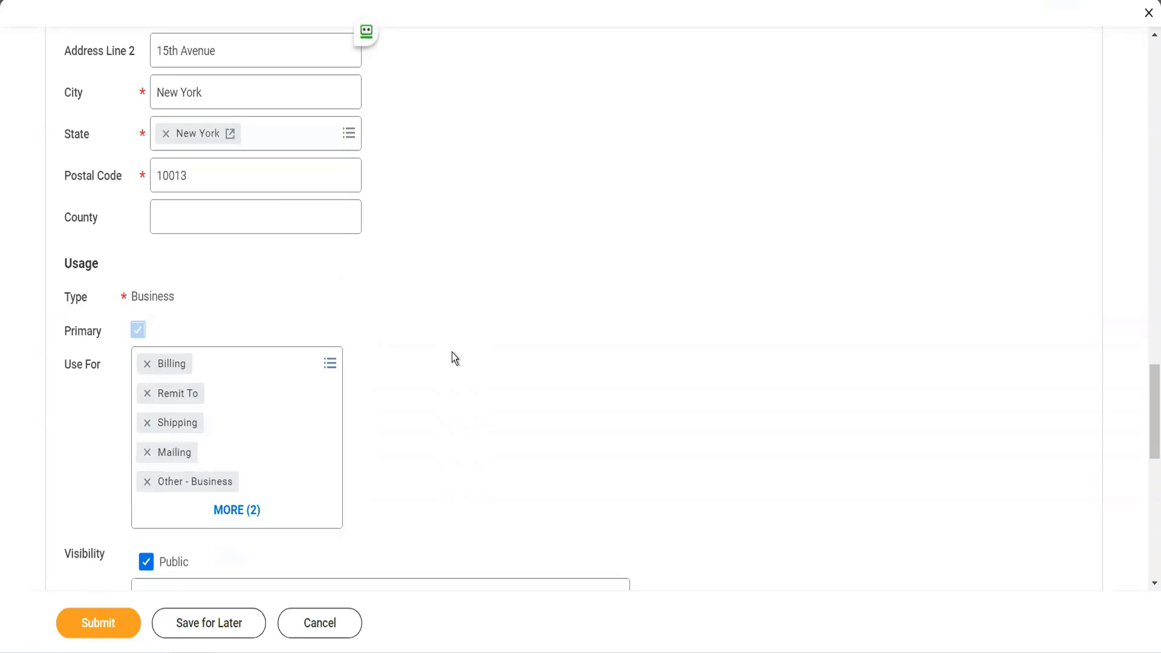
- Add an email entry to the supplier's contact information and enter the supplier's email address
{"action": "scroll", "coordinate": [452, 351], "scroll_direction": "down", "scroll_amount": 5}
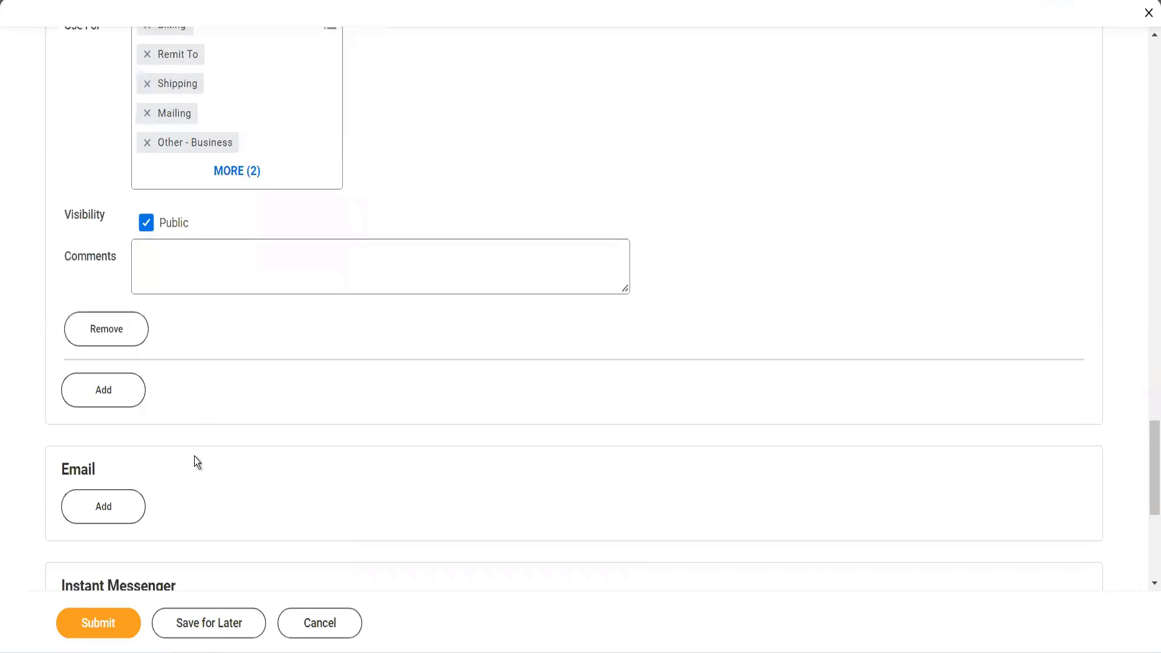
{"action": "left_click", "coordinate": [136, 518]}
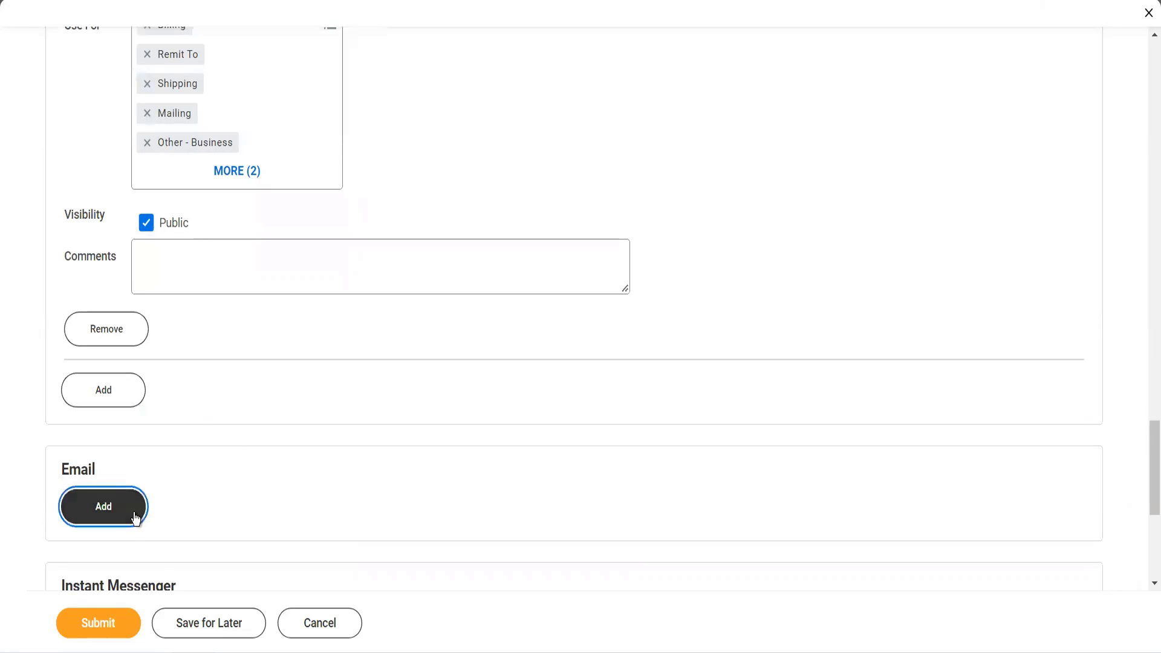
{"action": "left_click", "coordinate": [292, 507]}
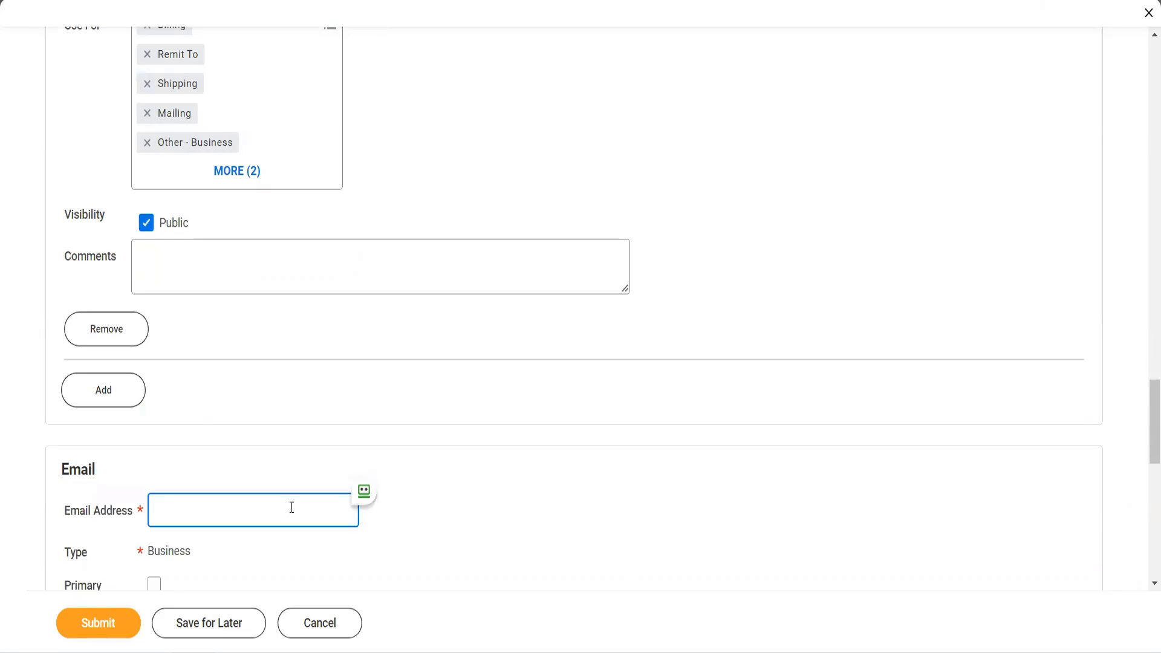
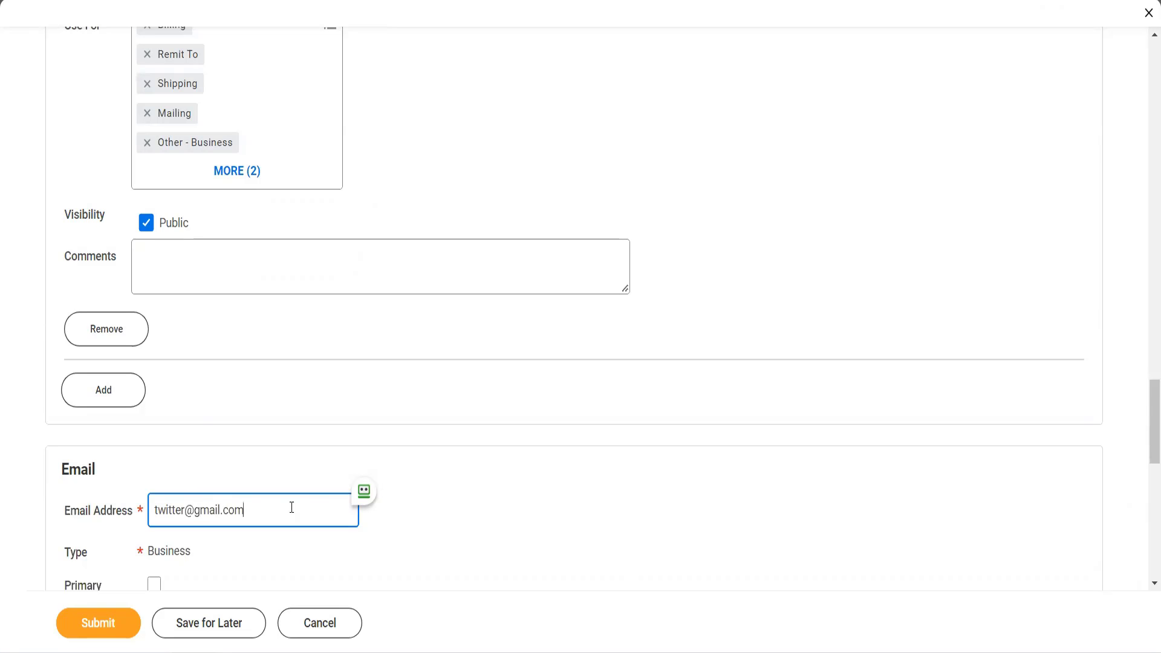
- Mark the email as primary and add Procurement to its uses
{"action": "scroll", "coordinate": [293, 514], "scroll_direction": "down", "scroll_amount": 3}
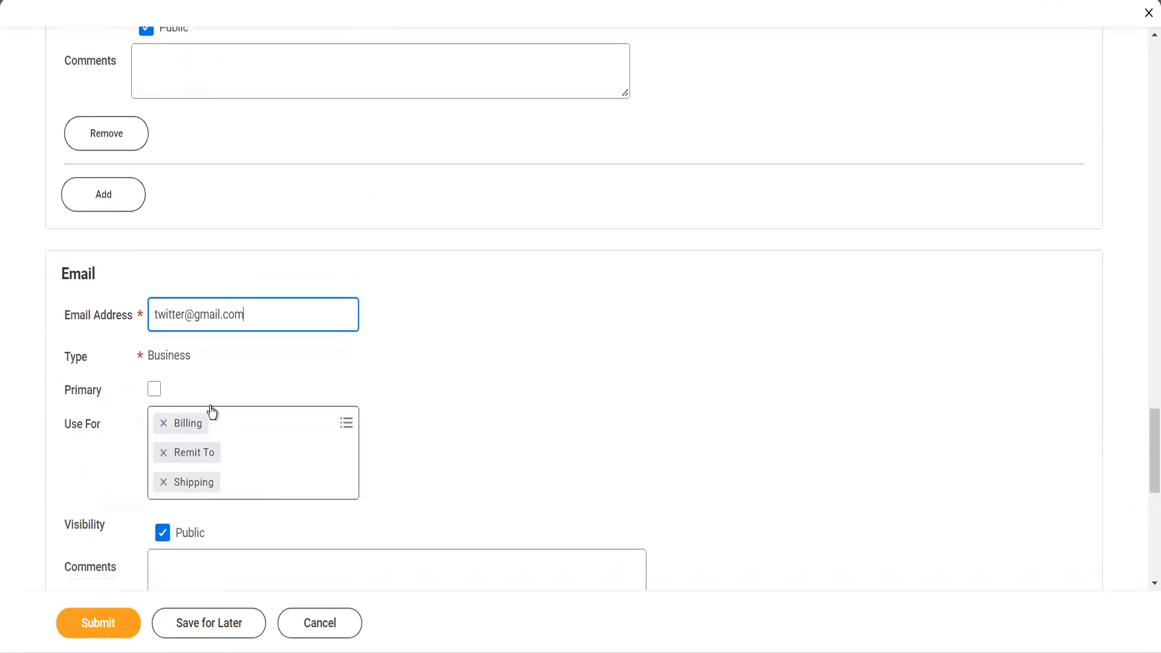
{"action": "left_click", "coordinate": [154, 394]}
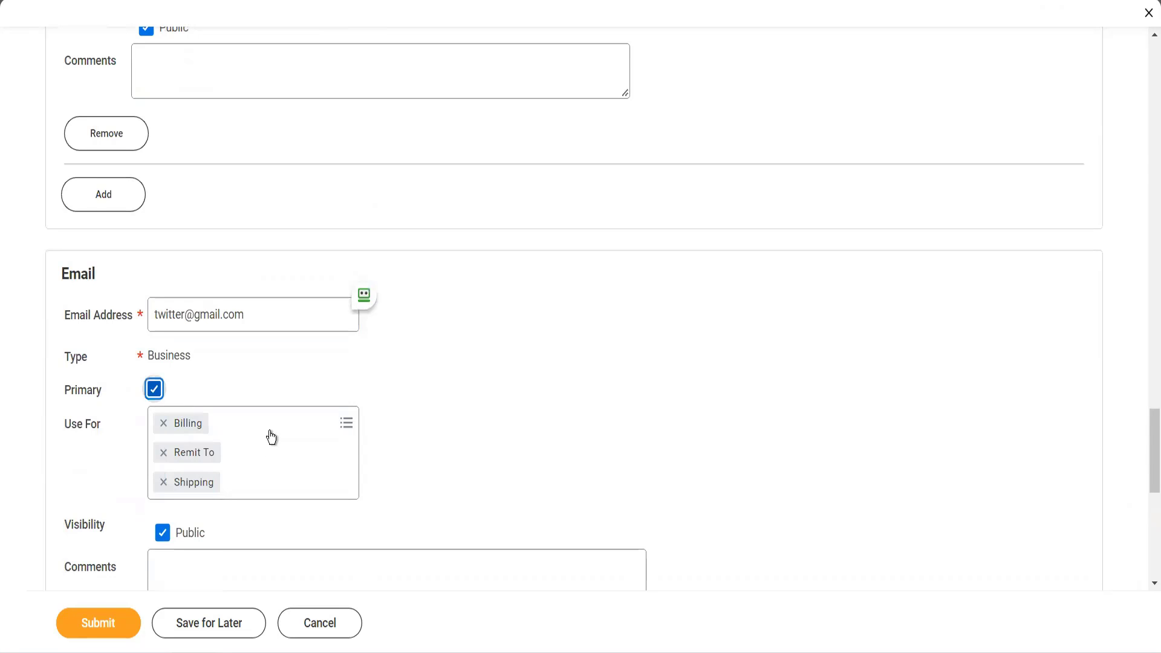
{"action": "left_click", "coordinate": [272, 437]}
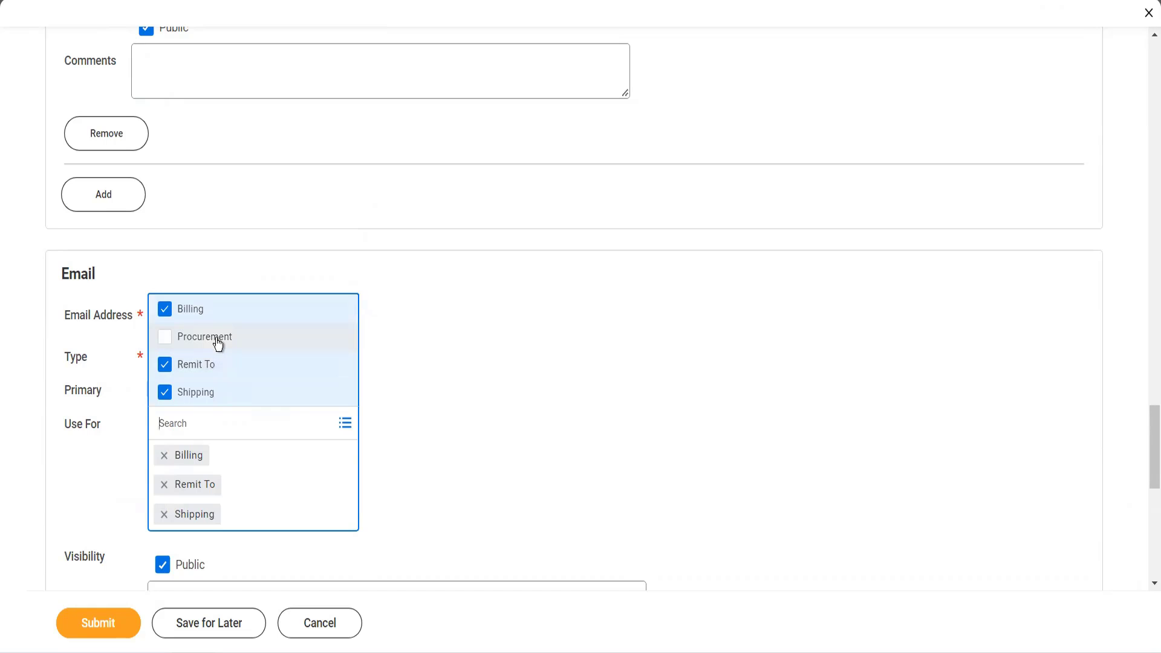
{"action": "left_click", "coordinate": [218, 344]}
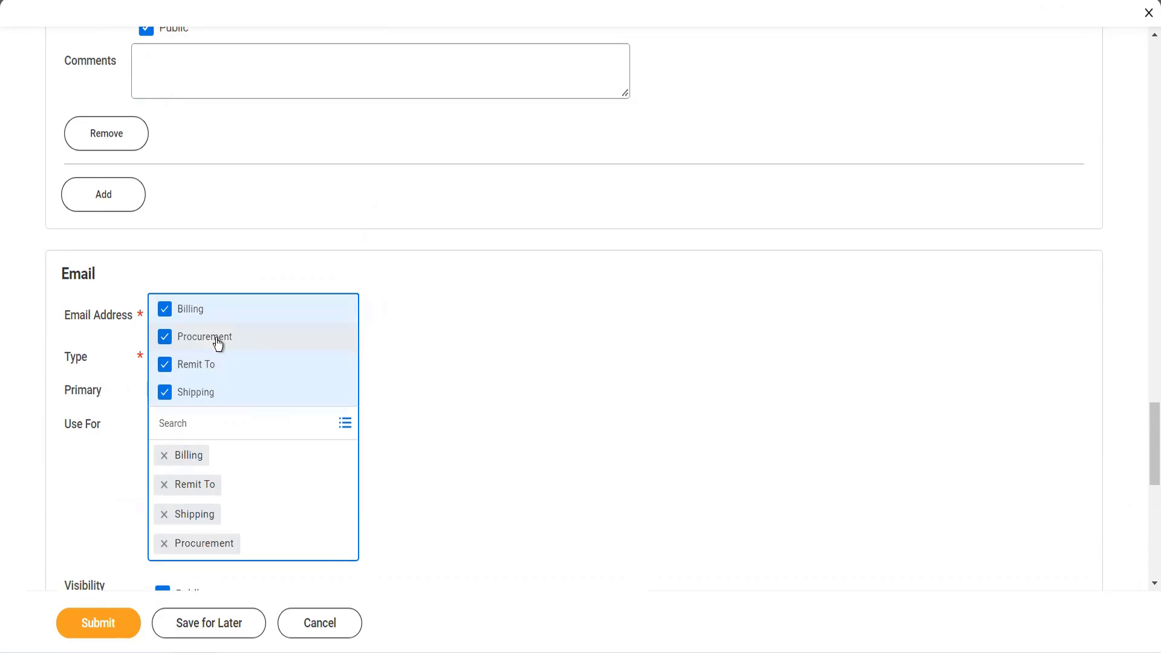
{"action": "left_click", "coordinate": [401, 465]}
- Add a new settlement bank account row for the supplier
{"action": "scroll", "coordinate": [401, 466], "scroll_direction": "down", "scroll_amount": 3}
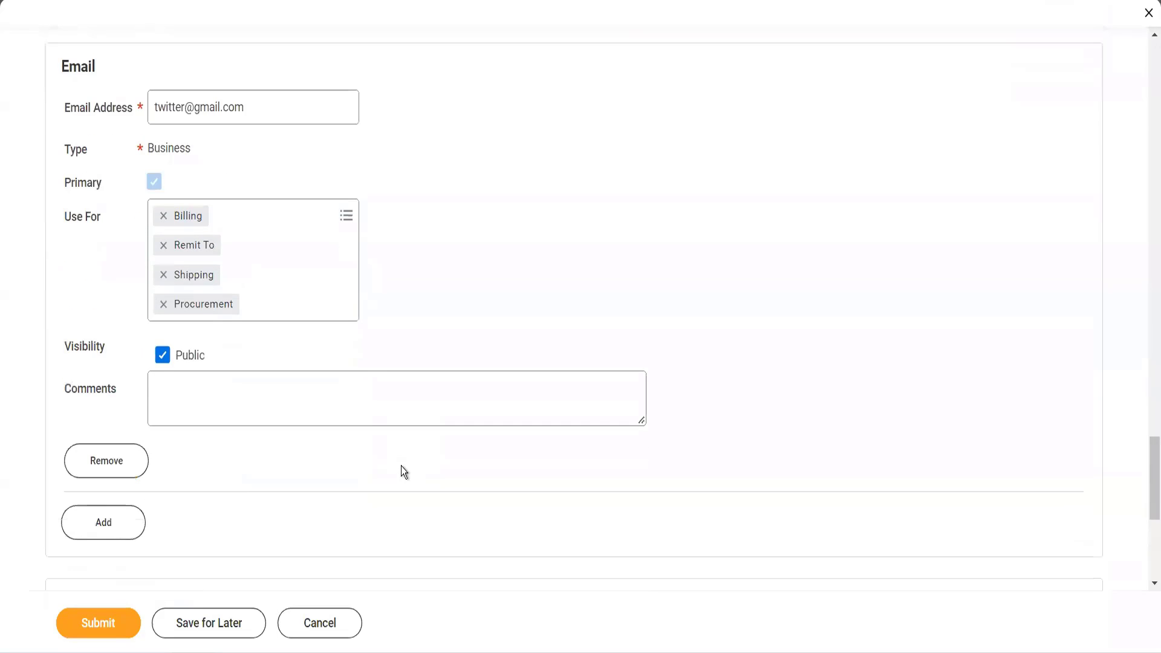
{"action": "scroll", "coordinate": [401, 465], "scroll_direction": "up", "scroll_amount": 2}
{"action": "scroll", "coordinate": [401, 466], "scroll_direction": "up", "scroll_amount": 10}
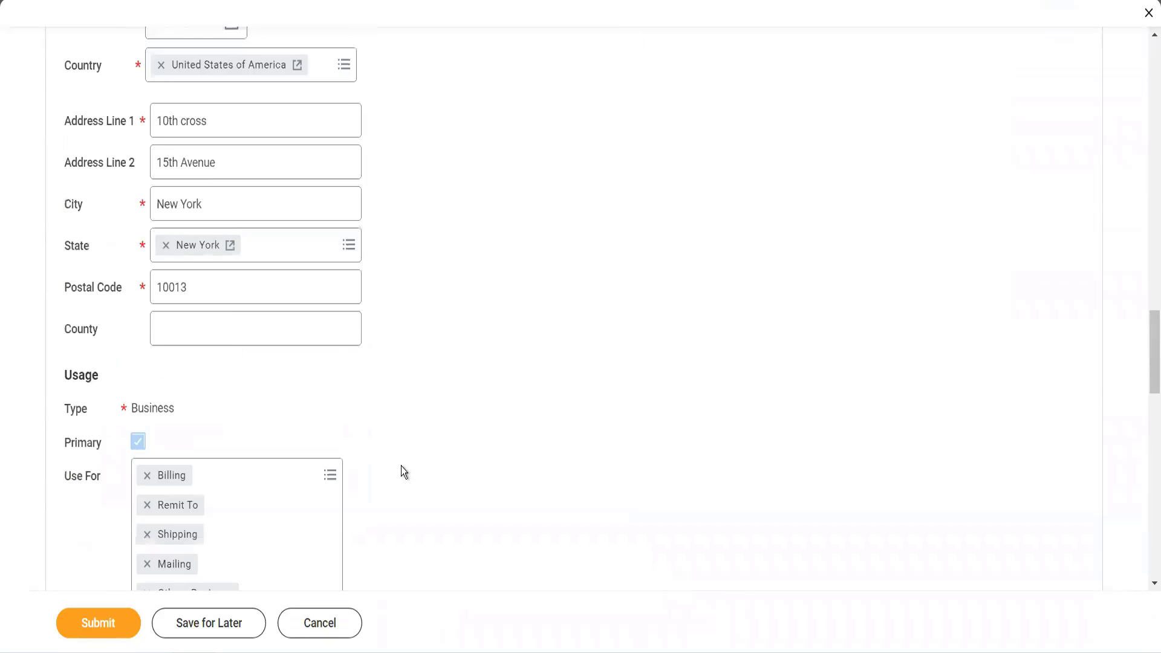
{"action": "scroll", "coordinate": [401, 465], "scroll_direction": "up", "scroll_amount": 14}
{"action": "scroll", "coordinate": [400, 466], "scroll_direction": "down", "scroll_amount": 3}
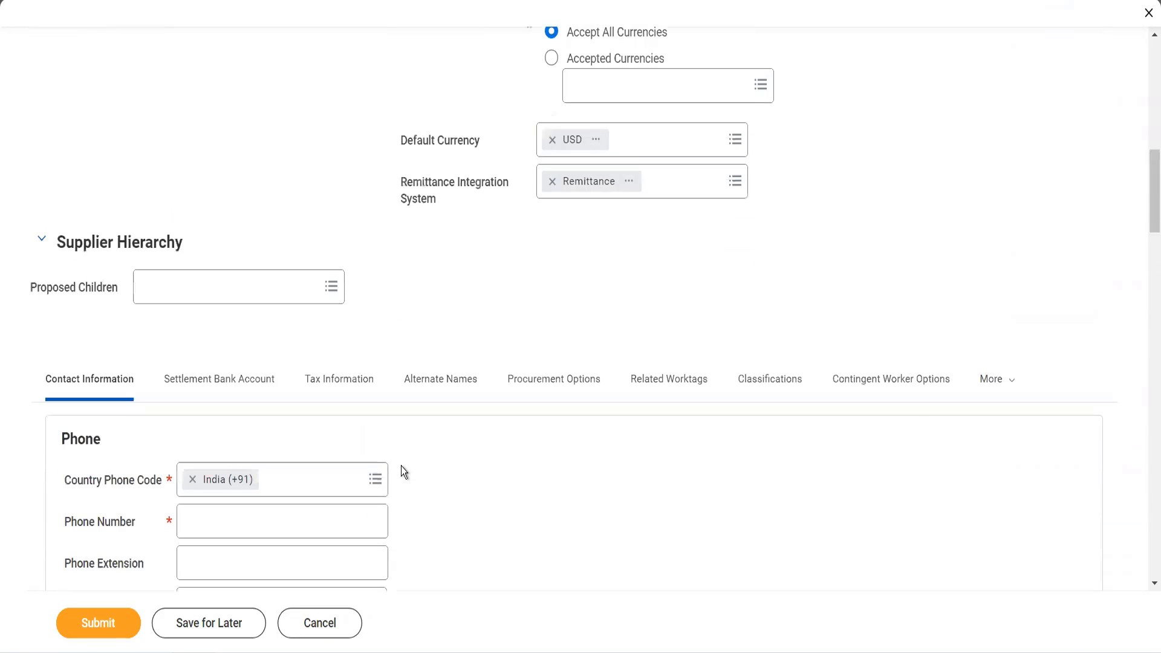
{"action": "left_click", "coordinate": [234, 386]}
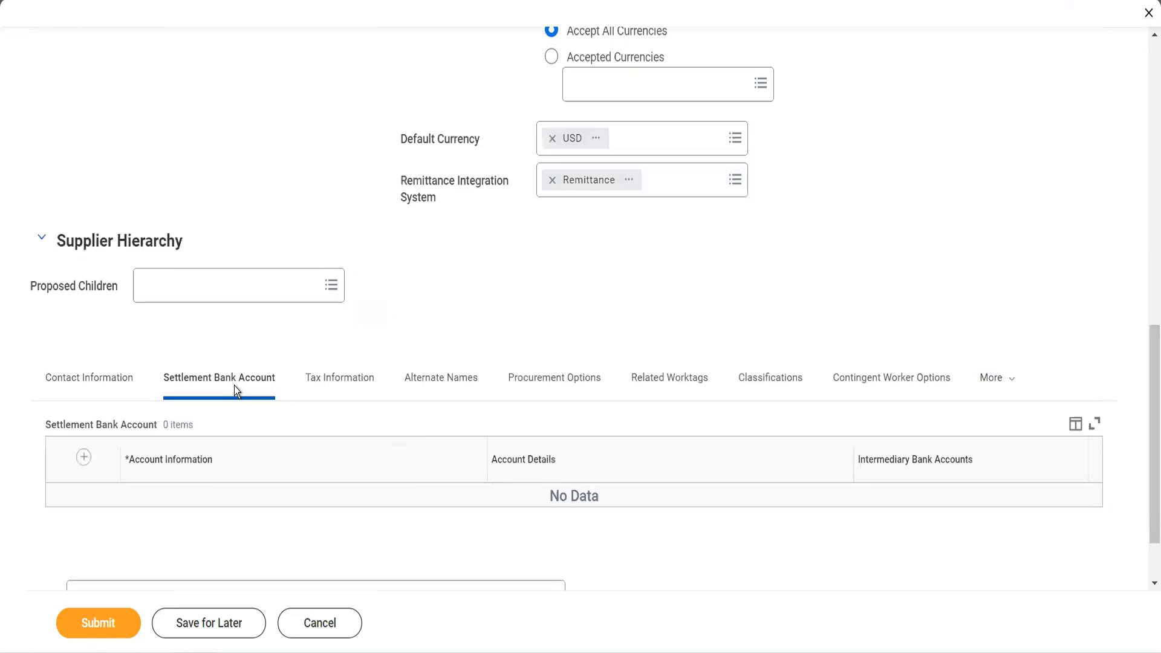
{"action": "left_click", "coordinate": [84, 458]}
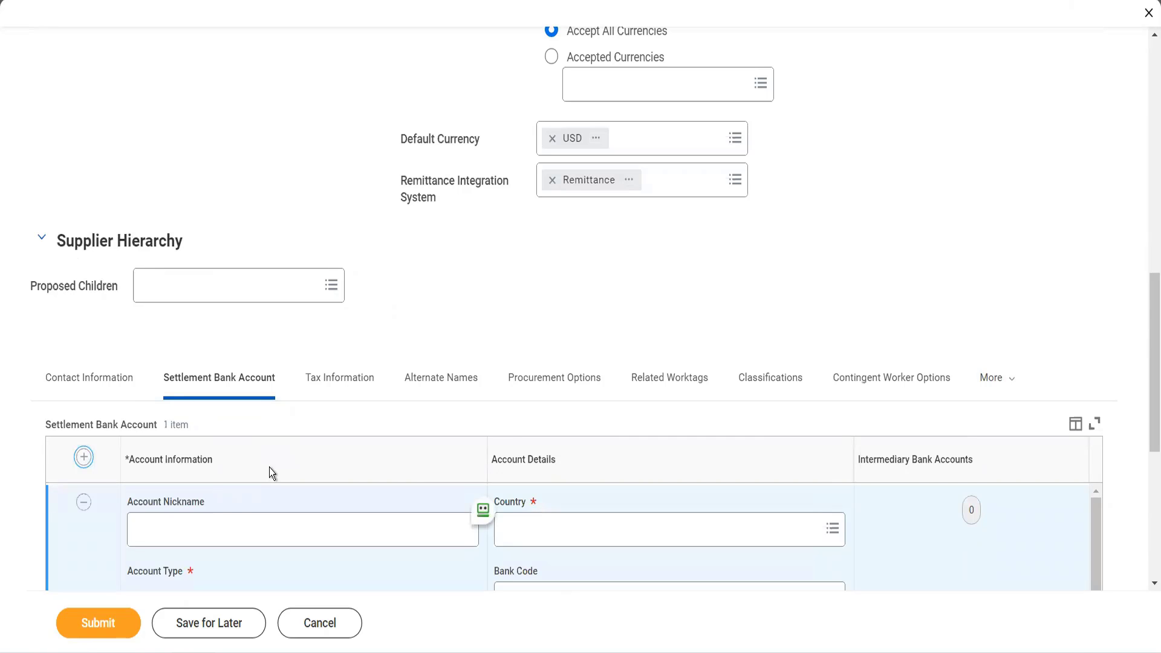
{"action": "scroll", "coordinate": [266, 461], "scroll_direction": "down", "scroll_amount": 1}
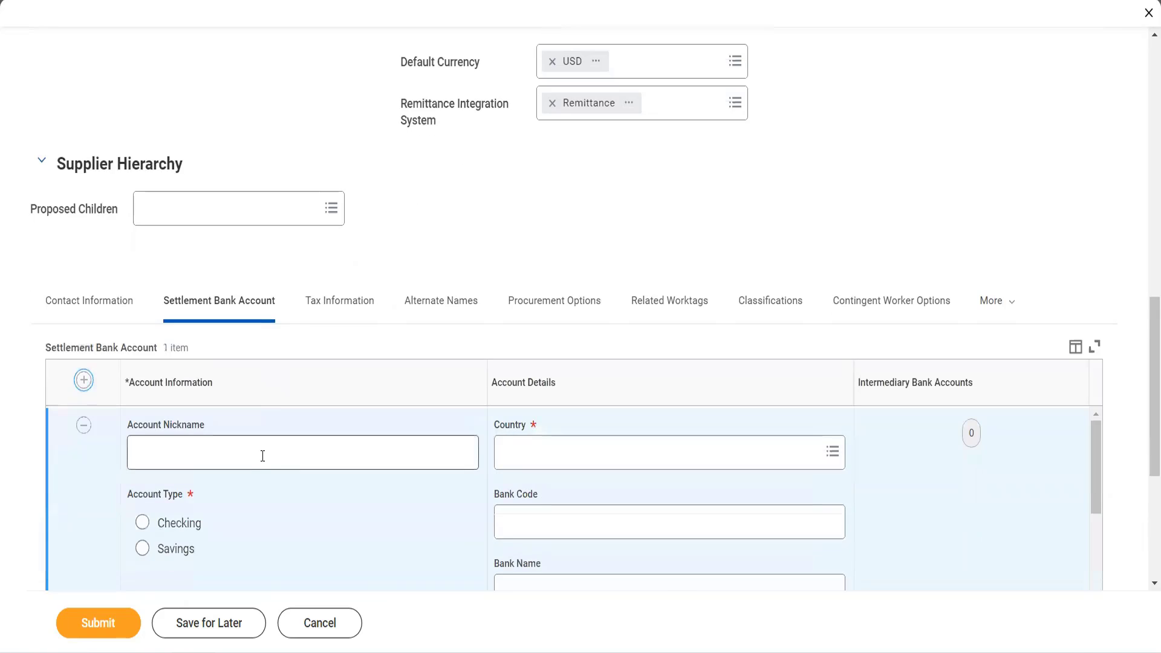
- Set the settlement bank account's nickname to Twitter HDFC and its account type to Checking
{"action": "left_click", "coordinate": [262, 456]}
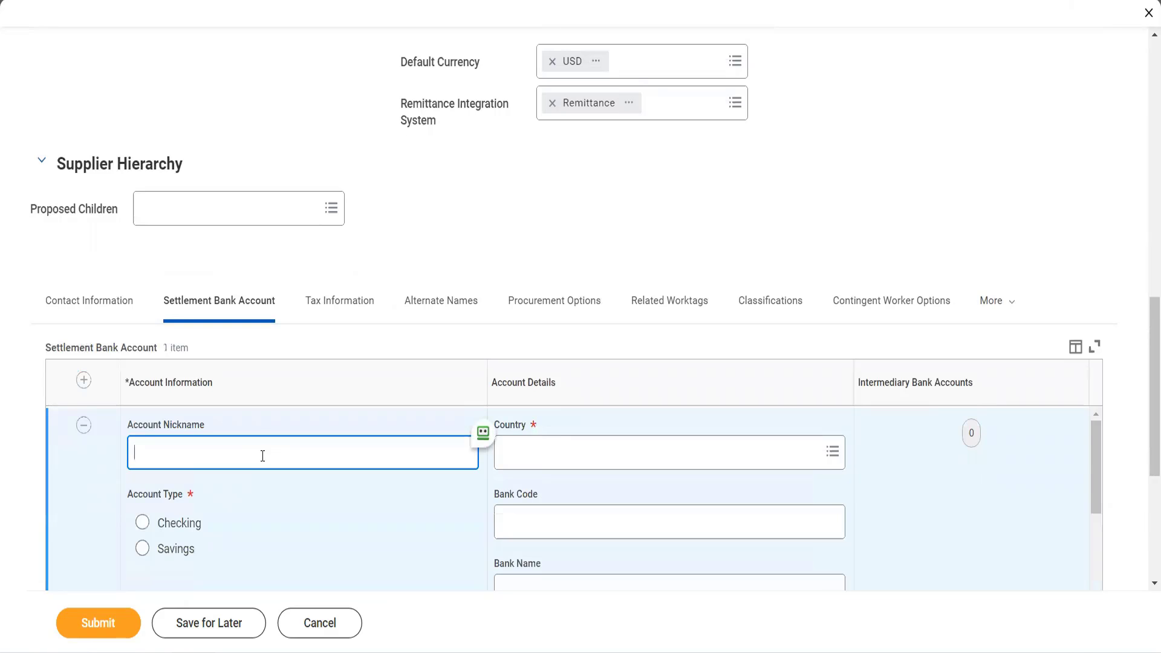
{"action": "type", "text": "Twitter HDFC"}
{"action": "left_click", "coordinate": [187, 527]}
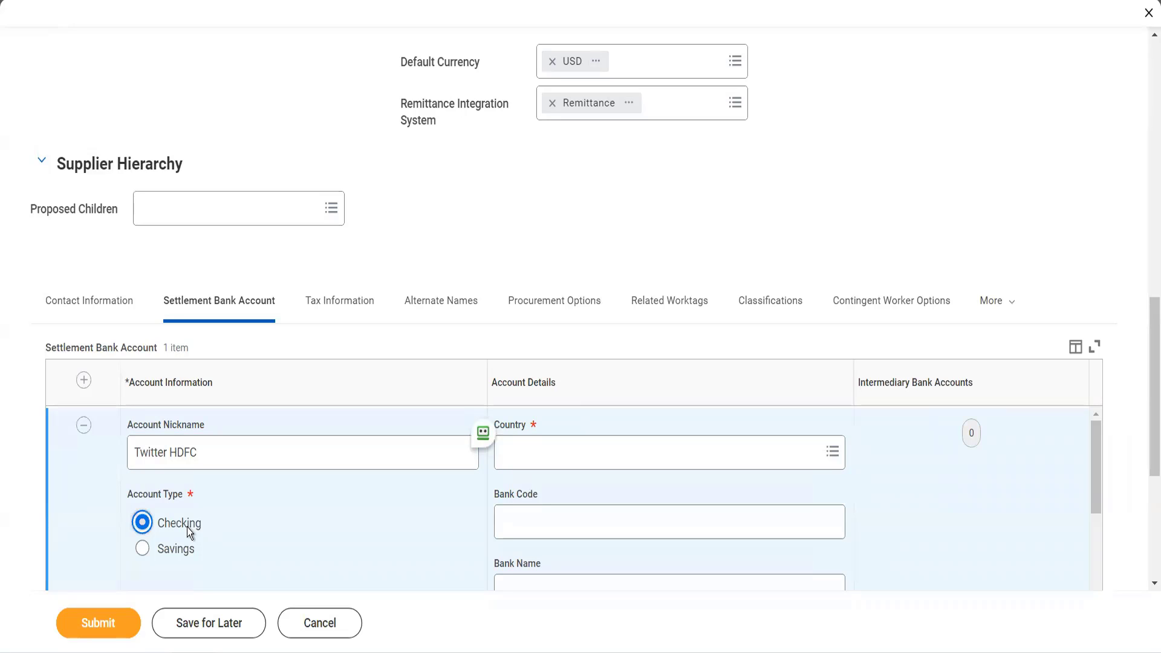
- Set the settlement bank account's country to India
{"action": "left_click", "coordinate": [517, 467]}
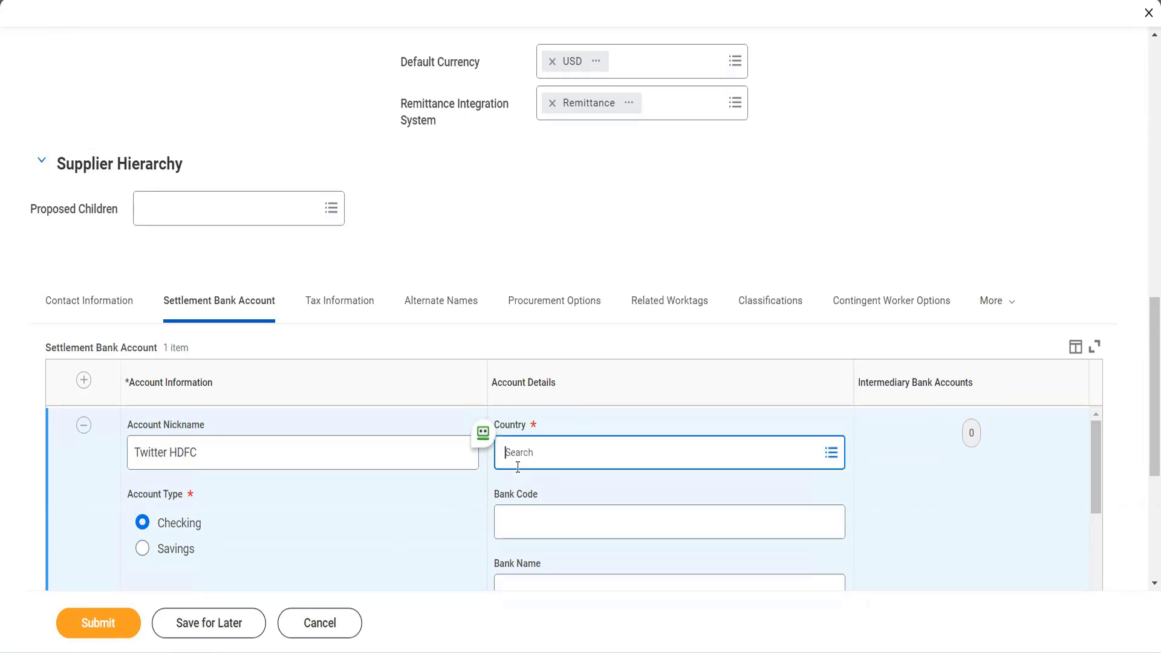
{"action": "type", "text": "india"}
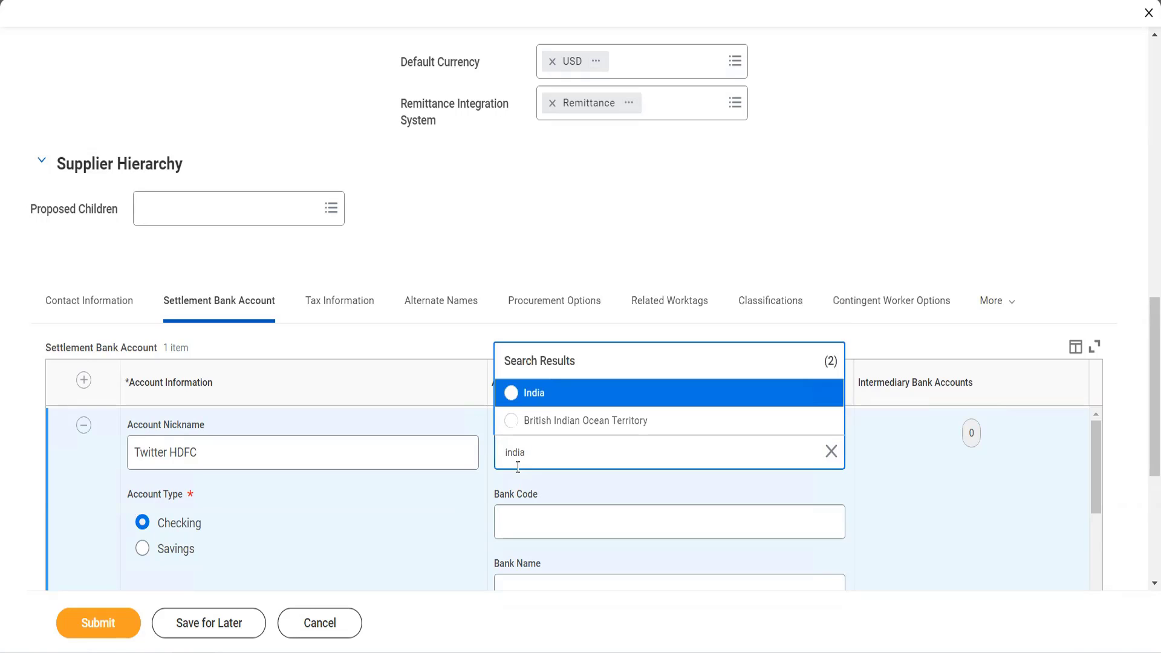
{"action": "left_click", "coordinate": [535, 393]}
{"action": "left_click", "coordinate": [604, 462]}
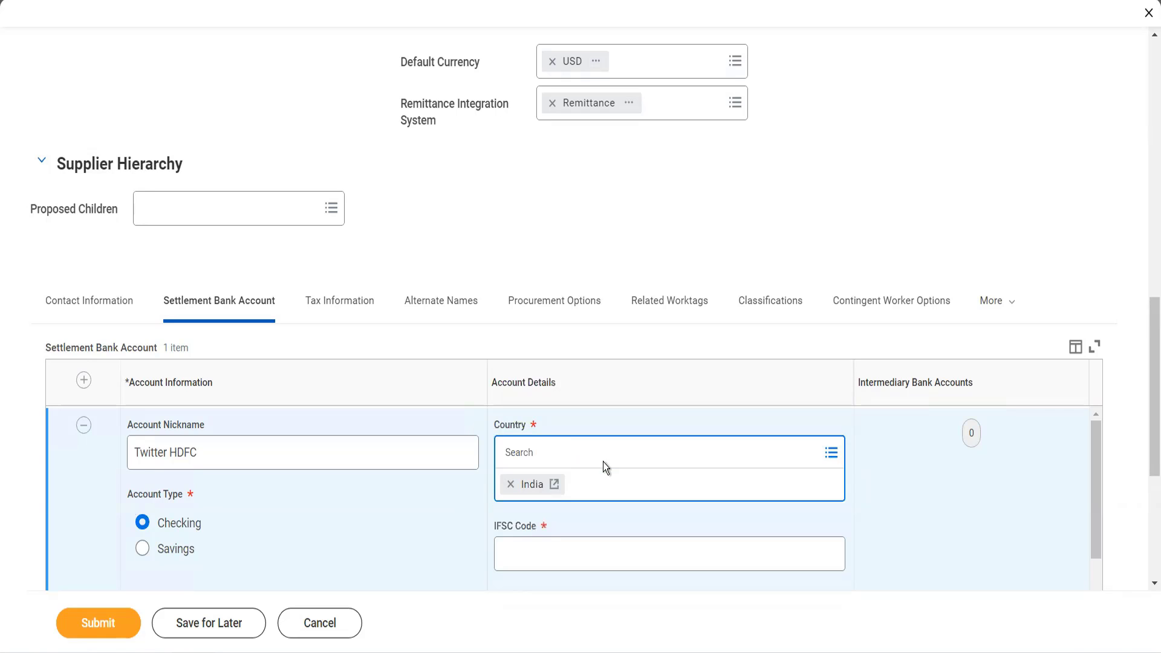
- Enter hDFC0000438 as the IFSC code of the settlement bank account
{"action": "scroll", "coordinate": [603, 462], "scroll_direction": "down", "scroll_amount": 4}
{"action": "scroll", "coordinate": [605, 461], "scroll_direction": "up", "scroll_amount": 3}
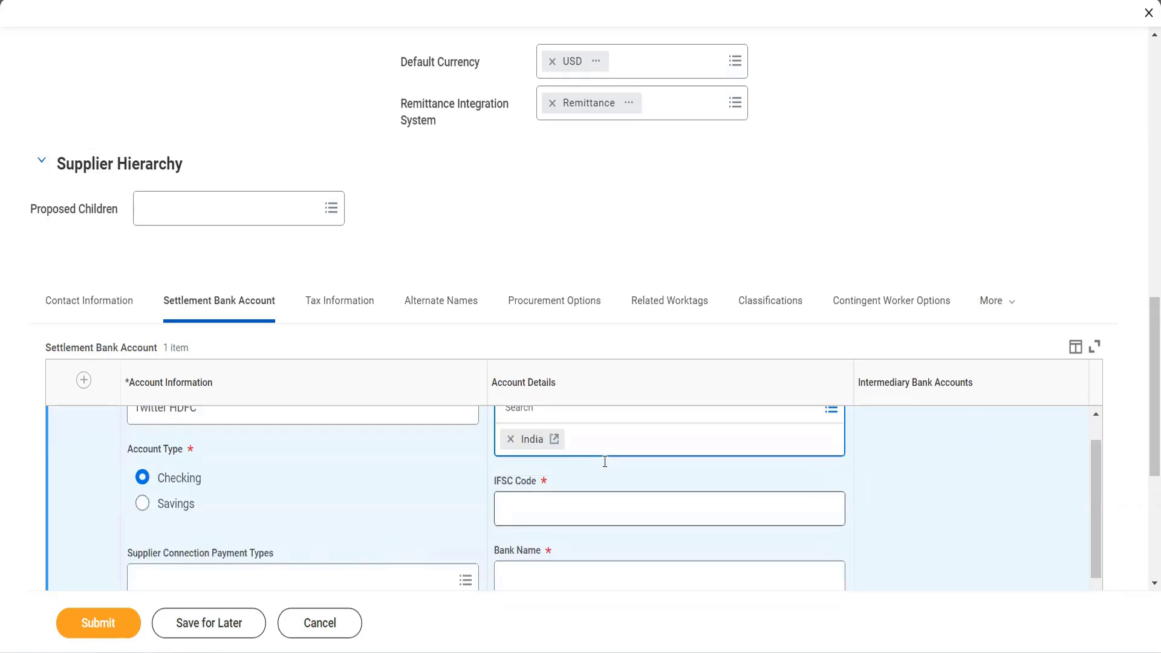
{"action": "left_click", "coordinate": [576, 497]}
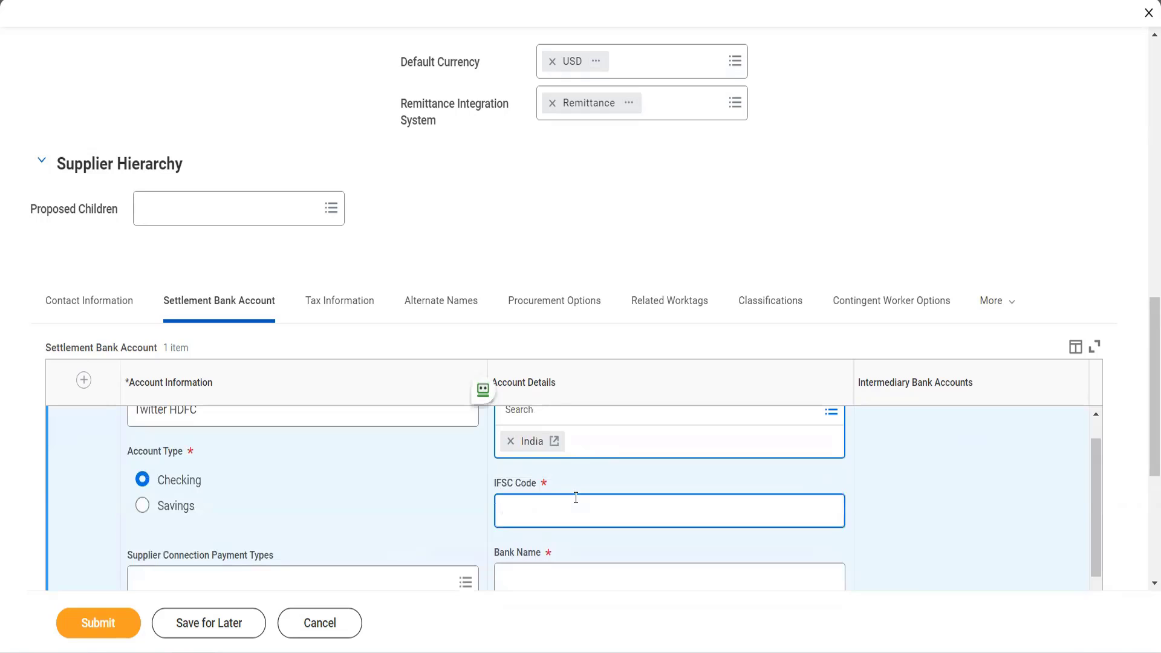
{"action": "type", "text": "hDFC0000438q"}
{"action": "key", "text": "Tab"}
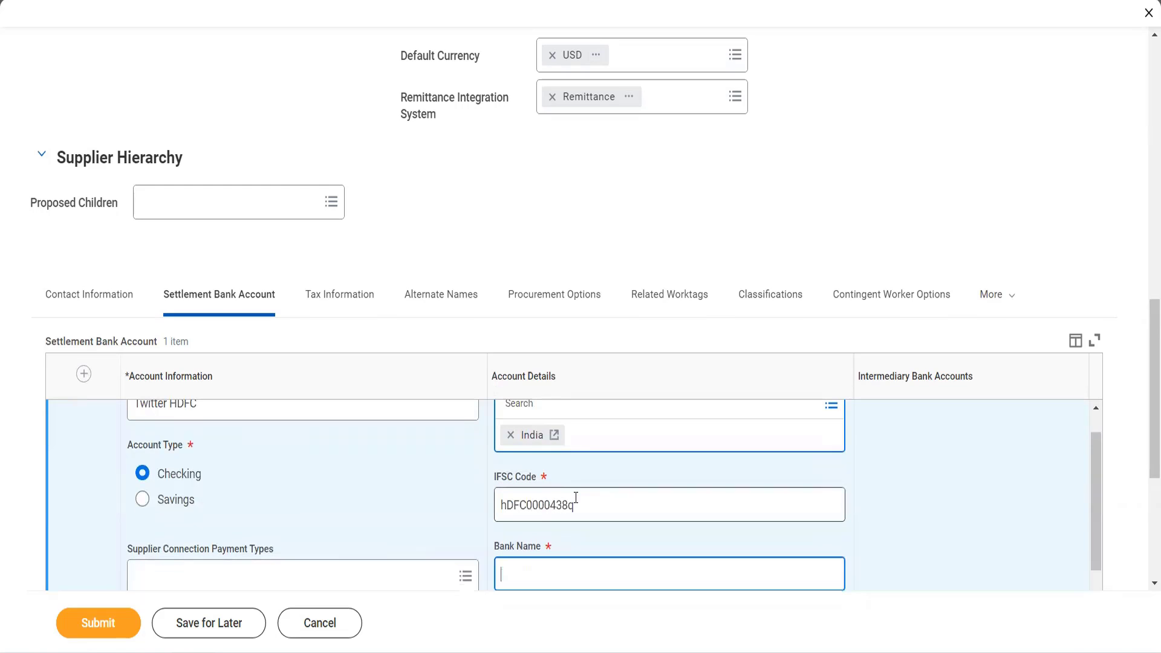
{"action": "left_click", "coordinate": [577, 506]}
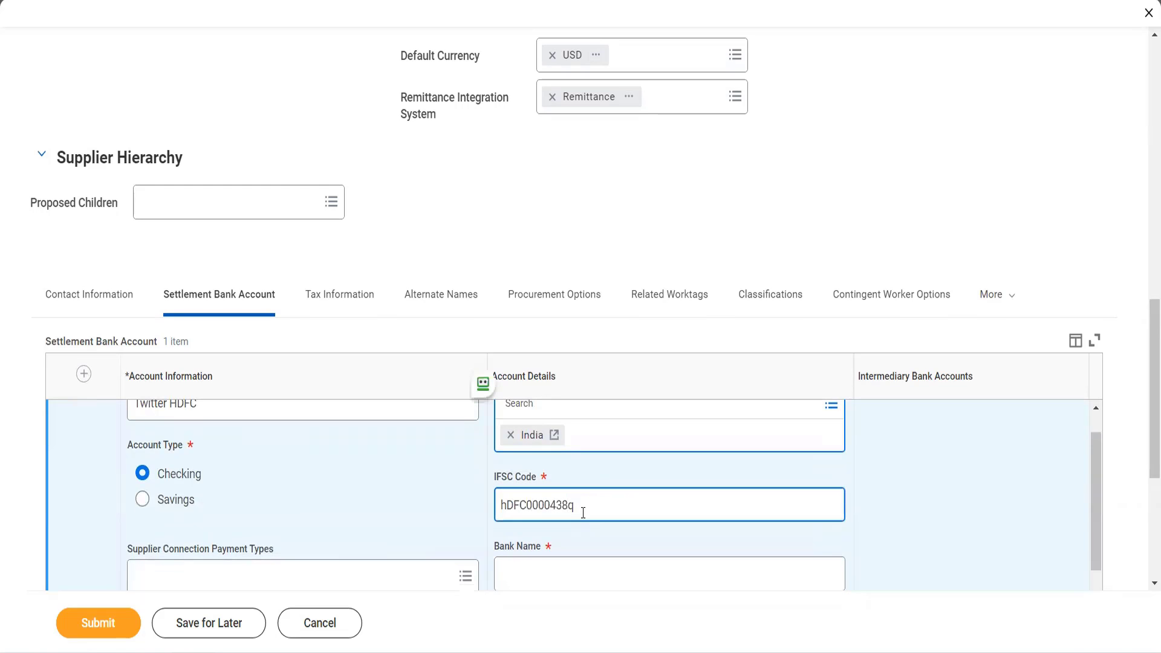
{"action": "key", "text": "BackSpace"}
{"action": "key", "text": "Tab"}
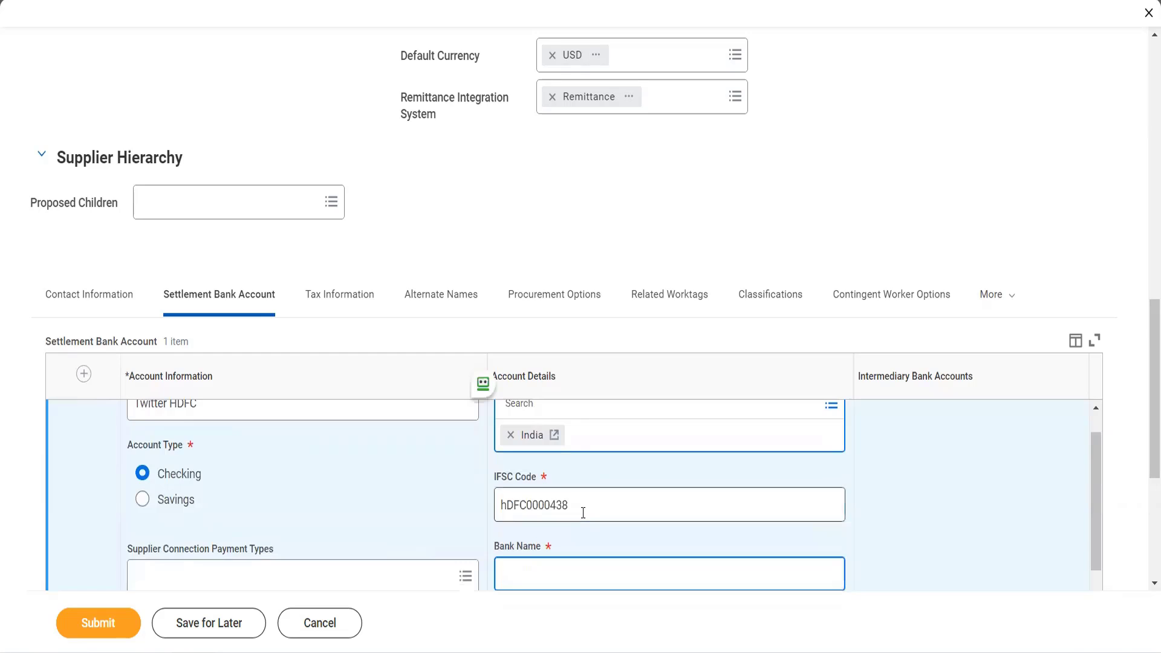
- Enter HDFC Ltd as the bank name and fill in the settlement bank account's account number
{"action": "scroll", "coordinate": [583, 512], "scroll_direction": "down", "scroll_amount": 2}
{"action": "type", "text": "H"}
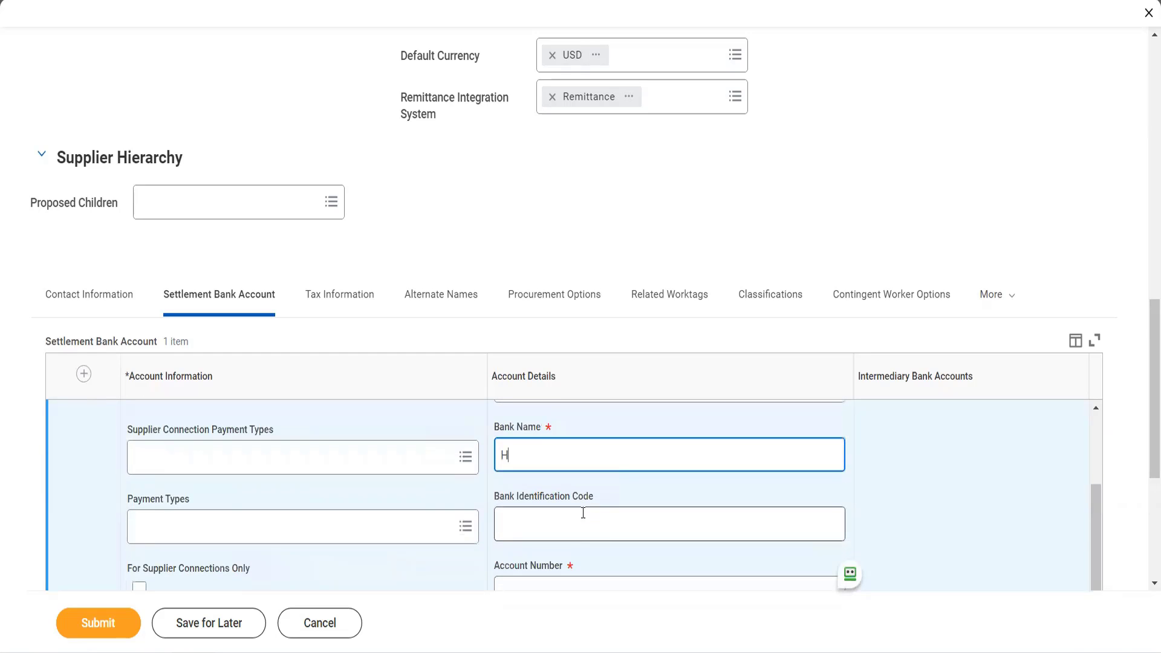
{"action": "type", "text": "DFC Ltd"}
{"action": "key", "text": "Tab"}
{"action": "scroll", "coordinate": [582, 512], "scroll_direction": "down", "scroll_amount": 1}
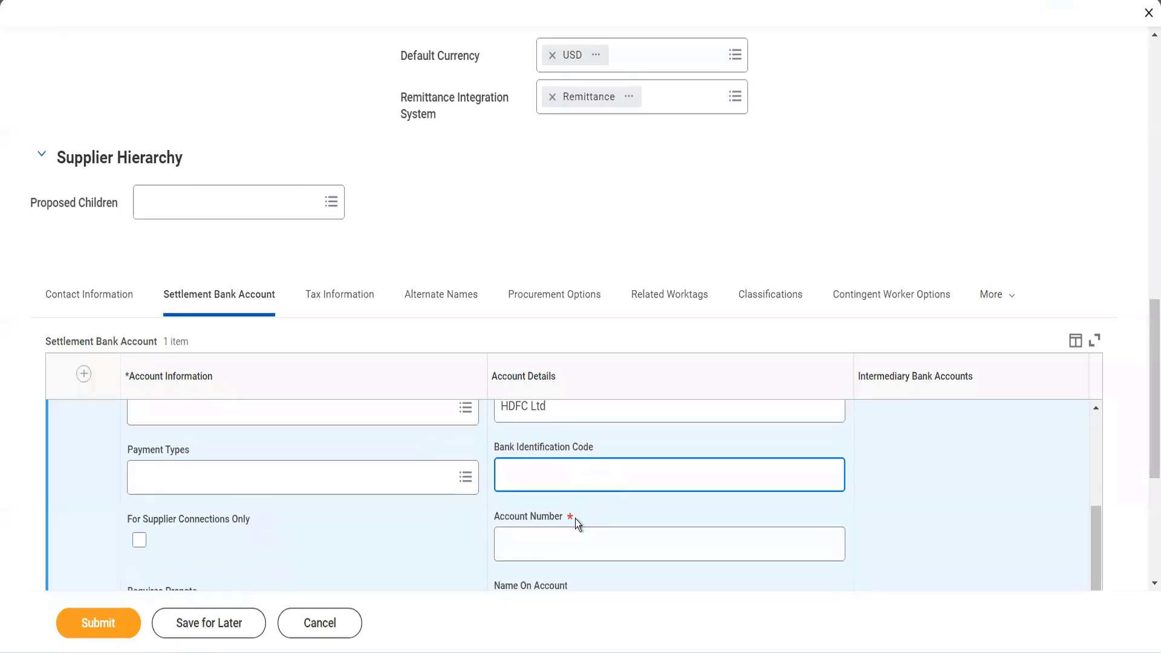
{"action": "left_click", "coordinate": [560, 546]}
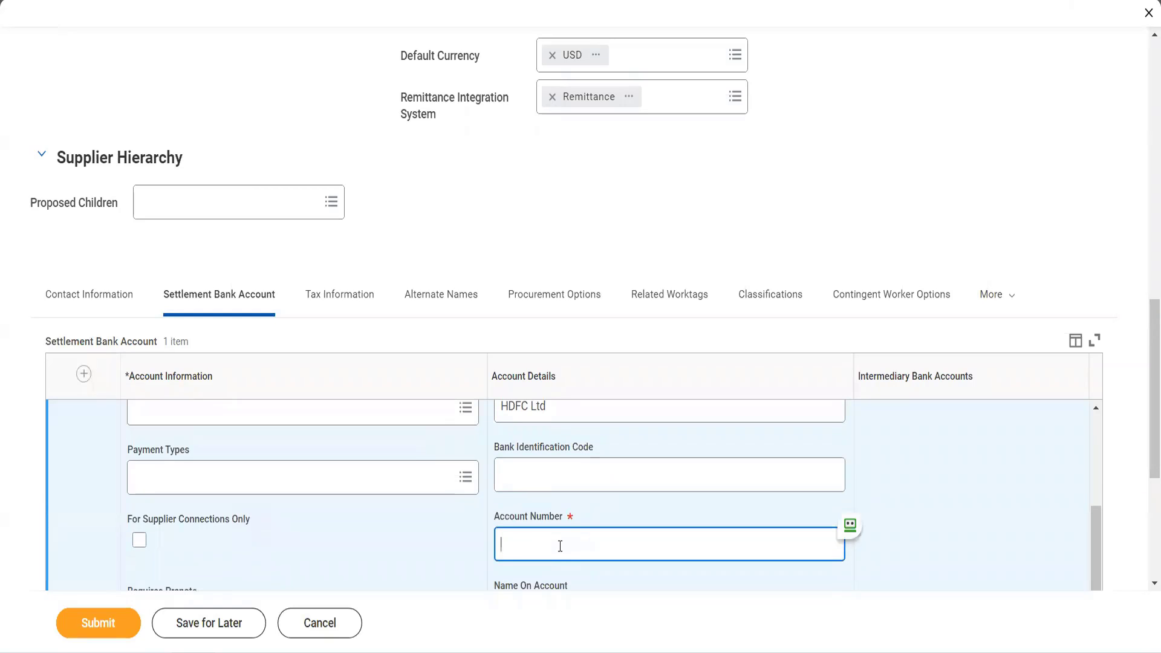
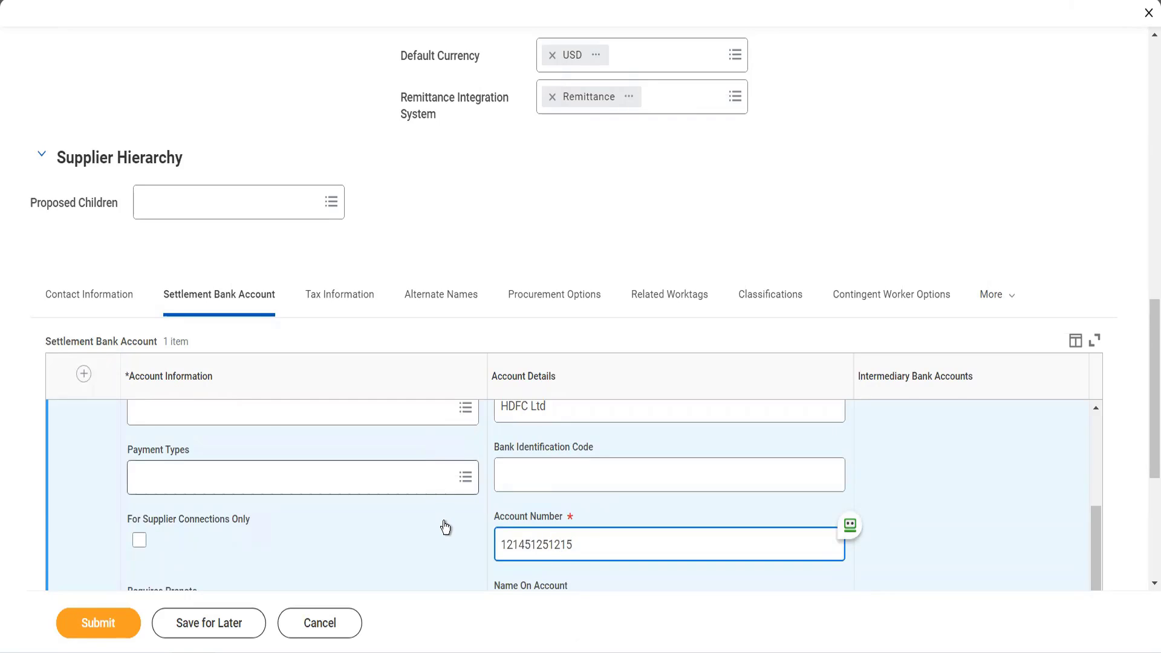
- Copy the supplier name Adani ports into the settlement bank account's Name On Account
{"action": "scroll", "coordinate": [445, 538], "scroll_direction": "up", "scroll_amount": 1}
{"action": "scroll", "coordinate": [446, 544], "scroll_direction": "down", "scroll_amount": 3}
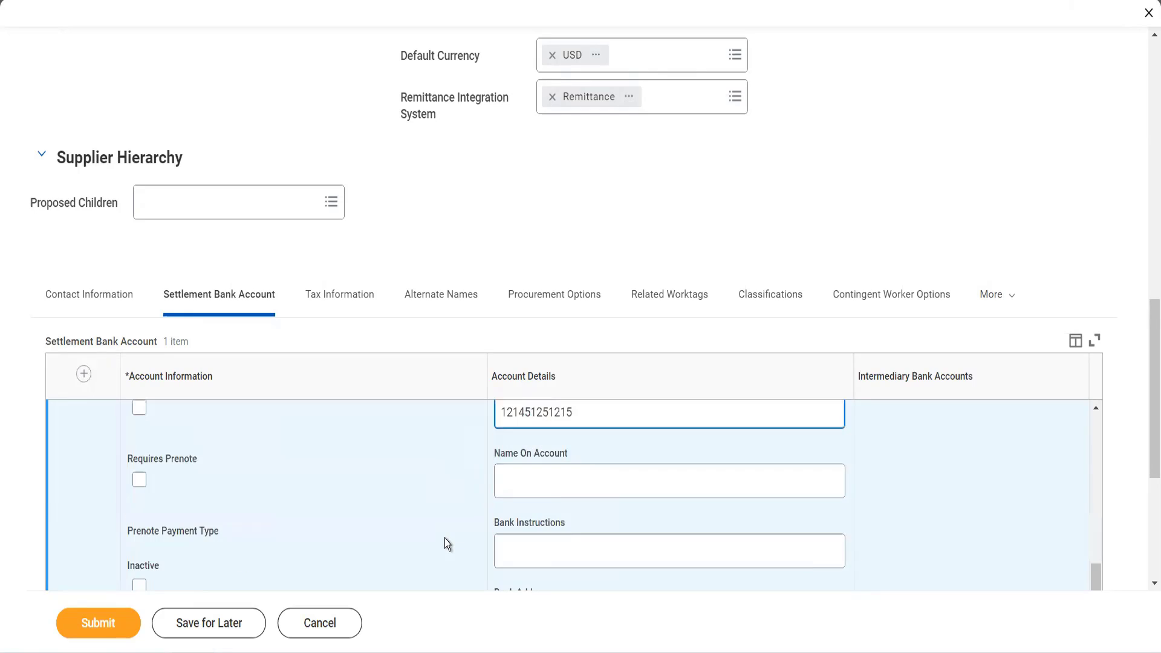
{"action": "left_click", "coordinate": [533, 487]}
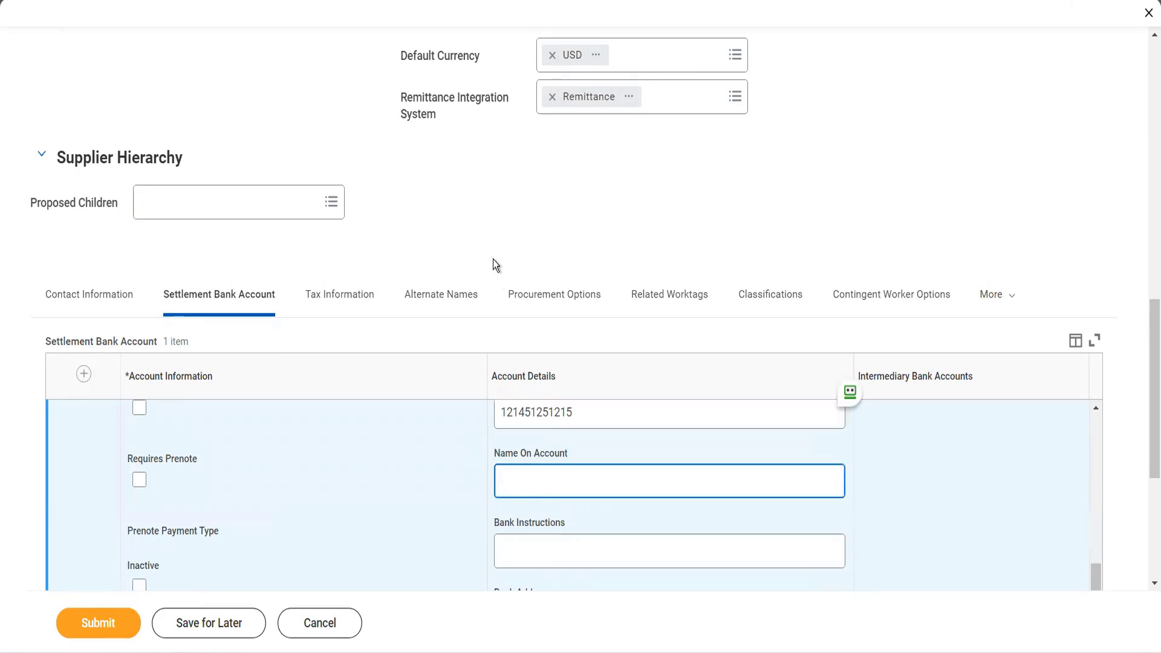
{"action": "scroll", "coordinate": [495, 233], "scroll_direction": "up", "scroll_amount": 5}
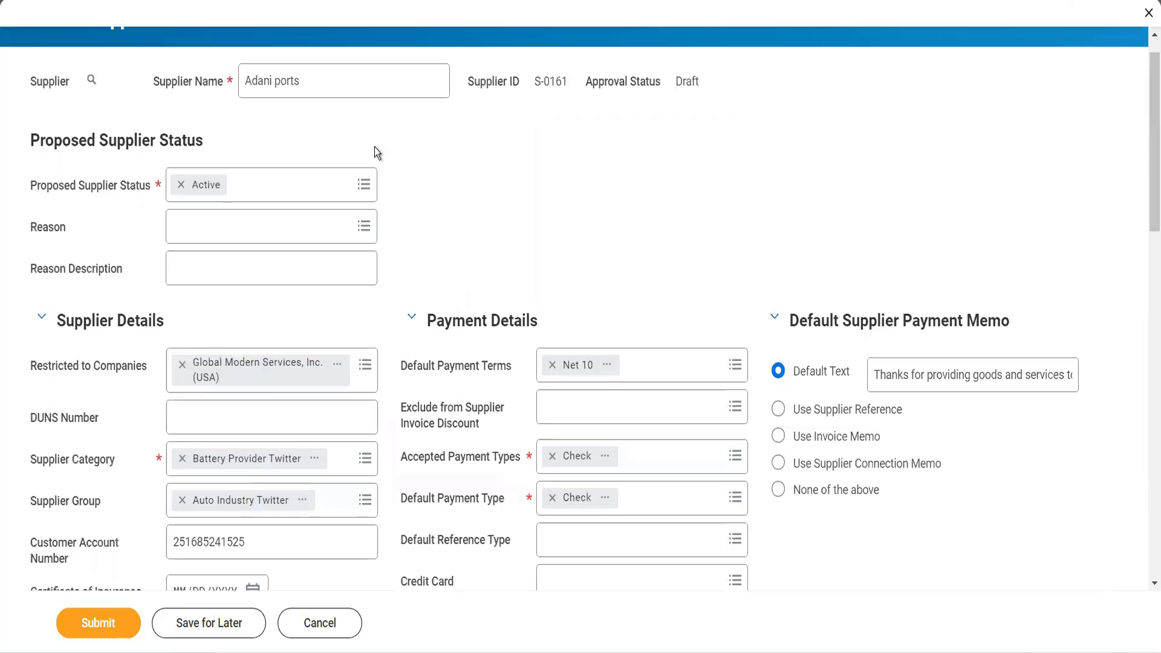
{"action": "left_click_drag", "start_coordinate": [325, 84], "coordinate": [220, 87]}
{"action": "key", "text": "ctrl+c"}
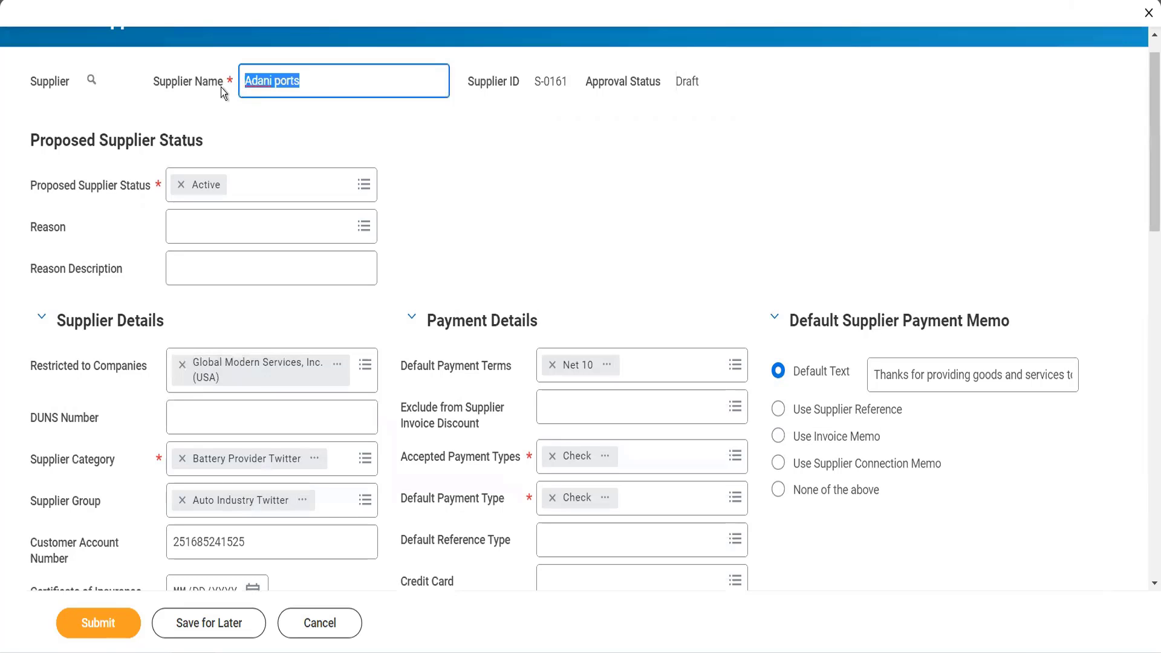
{"action": "scroll", "coordinate": [575, 296], "scroll_direction": "down", "scroll_amount": 10}
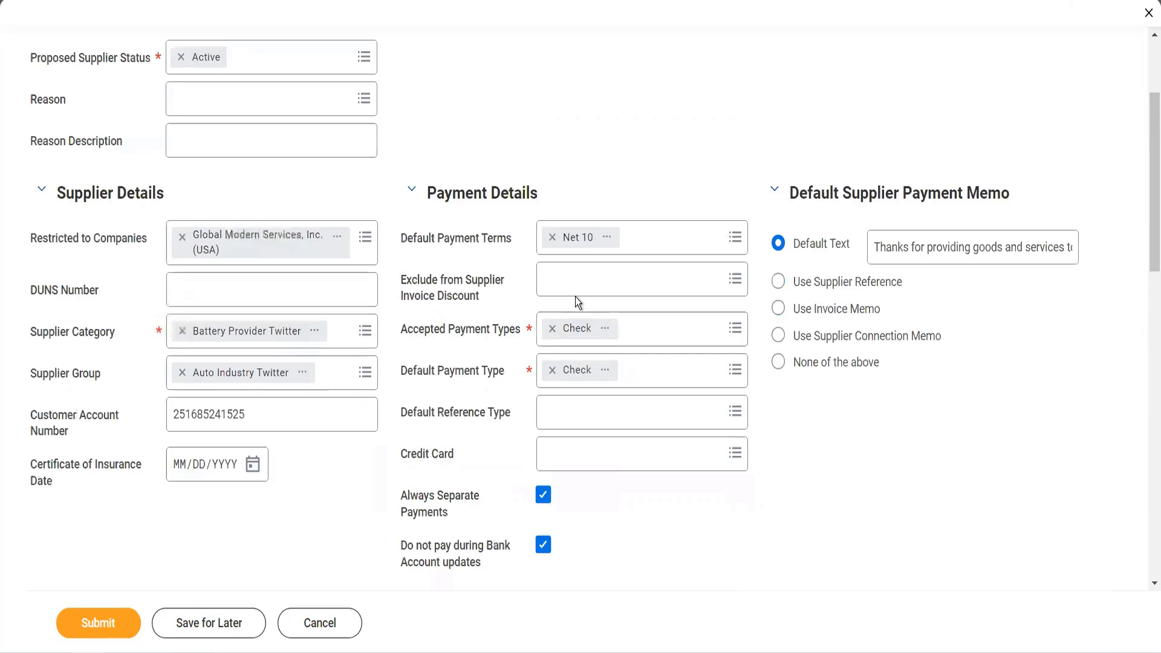
{"action": "left_click", "coordinate": [536, 168]}
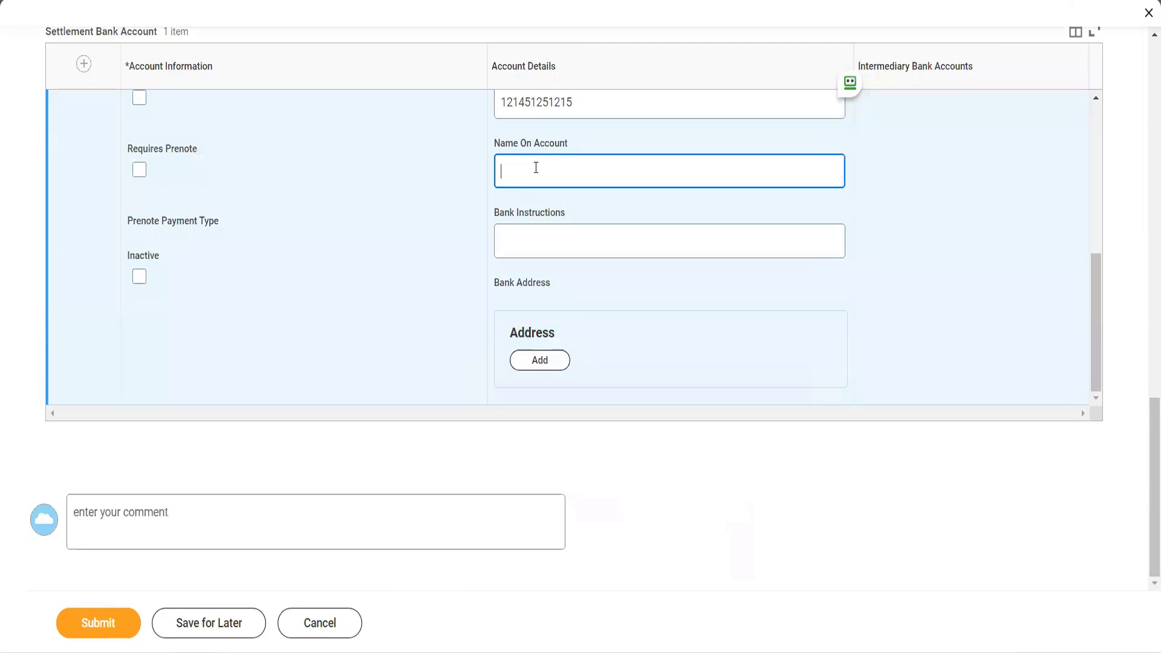
{"action": "key", "text": "ctrl+v"}
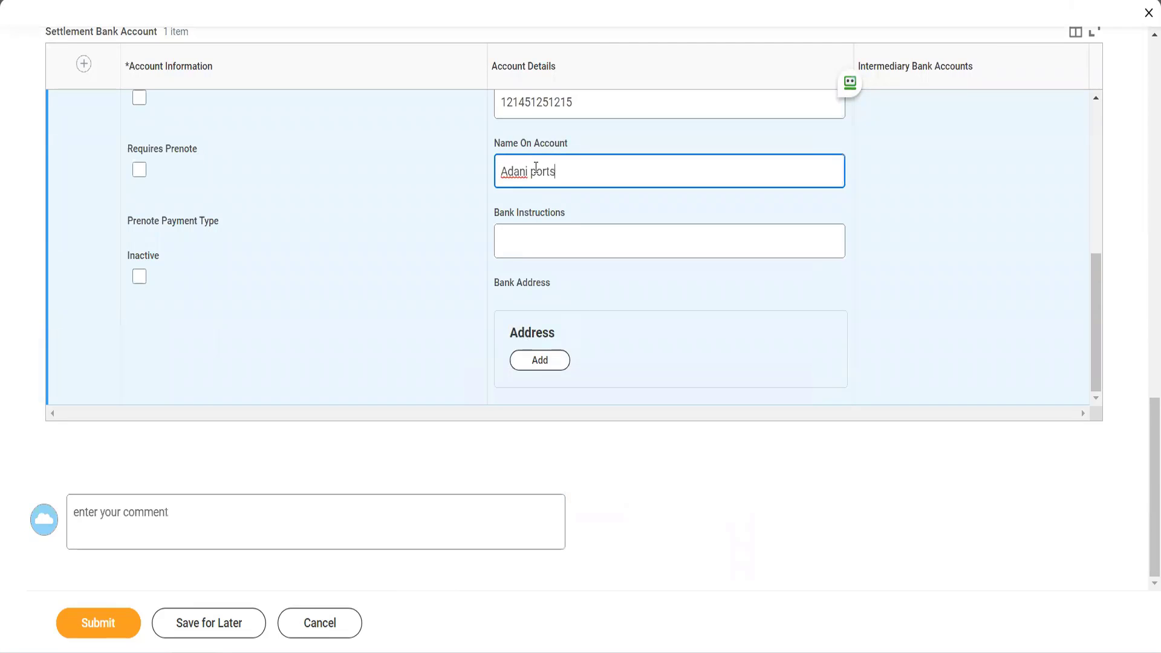
- Enter "We dont work on any days" as the bank instructions for the settlement account
{"action": "left_click", "coordinate": [551, 252]}
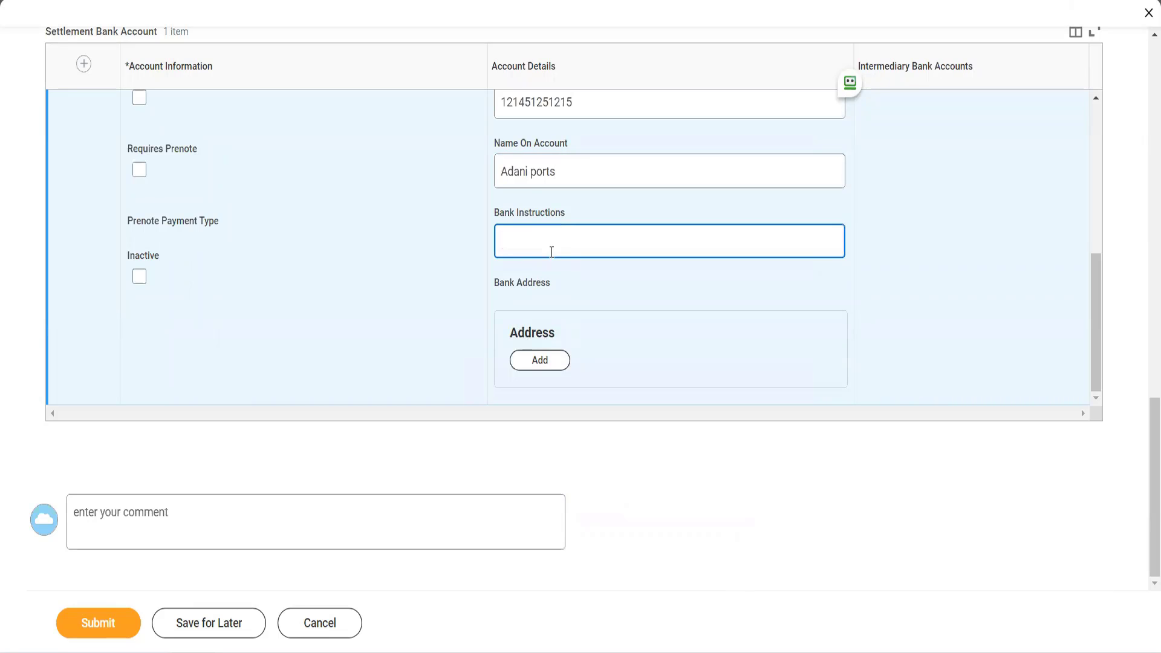
{"action": "type", "text": "We dont work on any days"}
- Make the settlement bank account require a prenote, with EFT as the prenote payment type
{"action": "scroll", "coordinate": [266, 215], "scroll_direction": "up", "scroll_amount": 6}
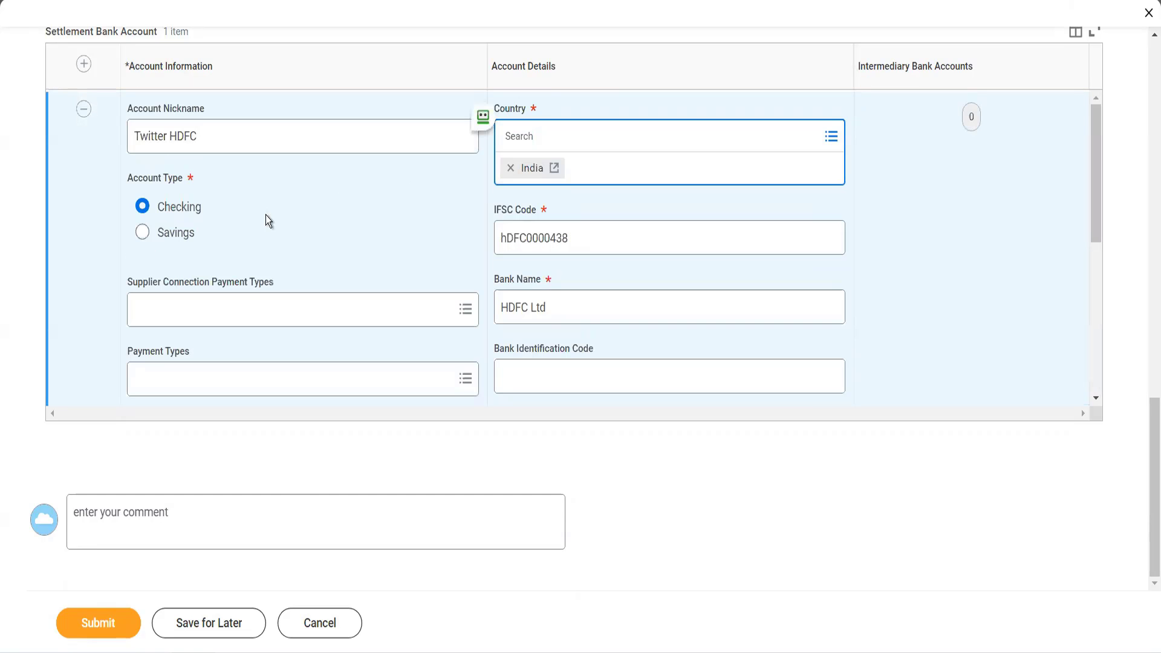
{"action": "scroll", "coordinate": [266, 215], "scroll_direction": "down", "scroll_amount": 4}
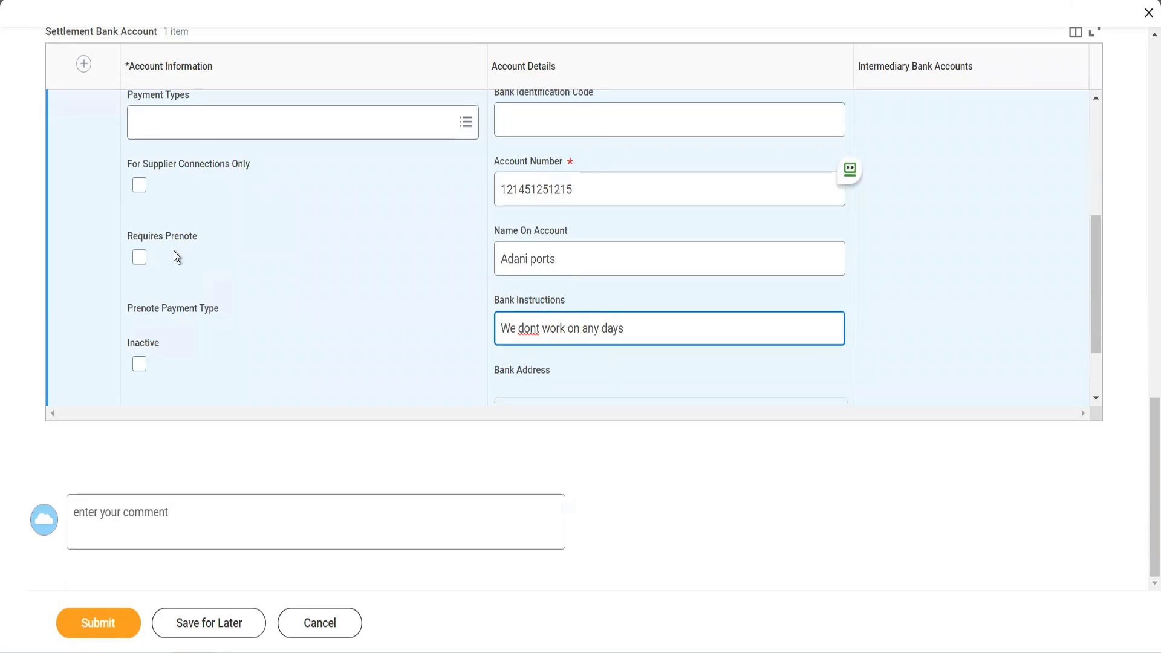
{"action": "left_click", "coordinate": [139, 259]}
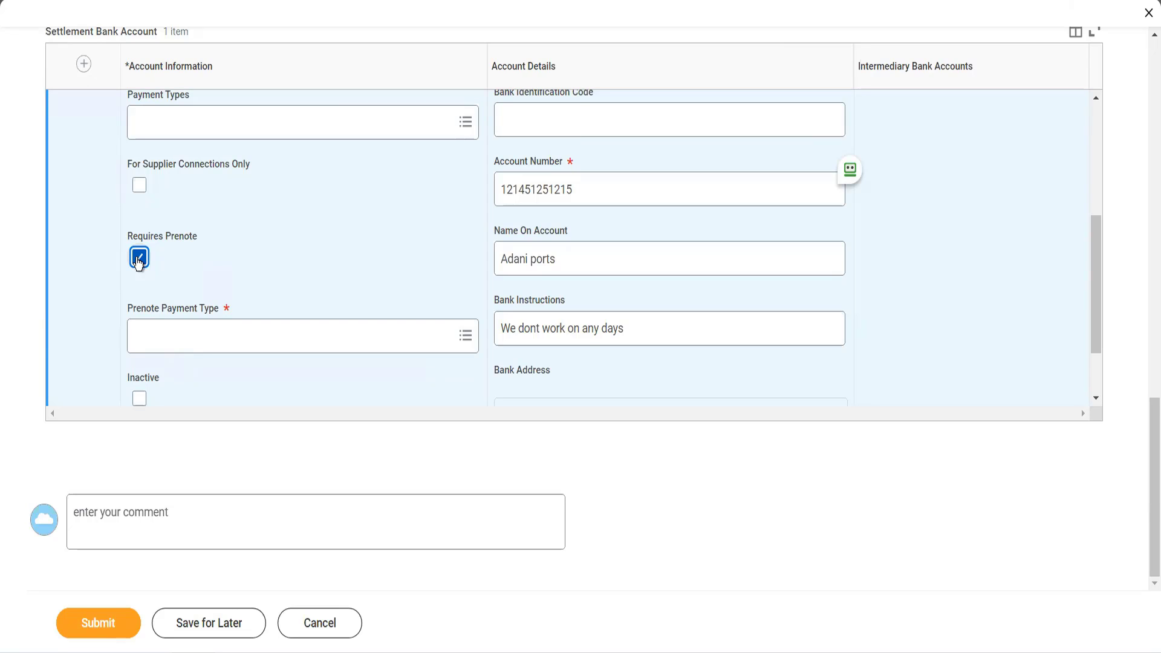
{"action": "left_click", "coordinate": [208, 329]}
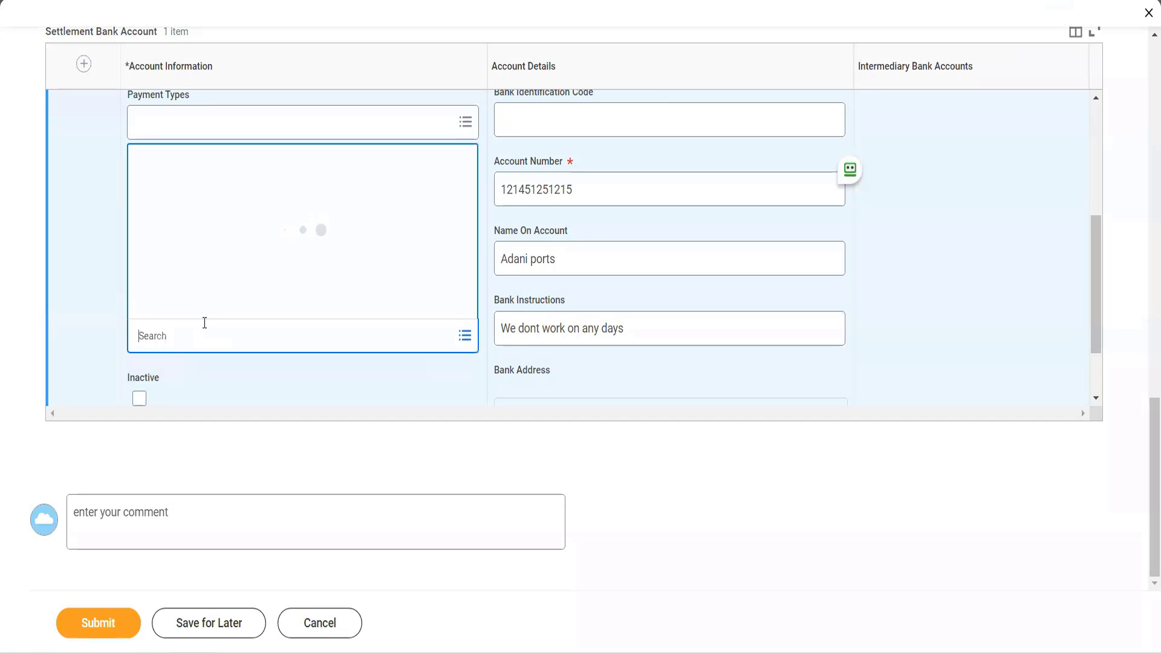
{"action": "left_click", "coordinate": [191, 306]}
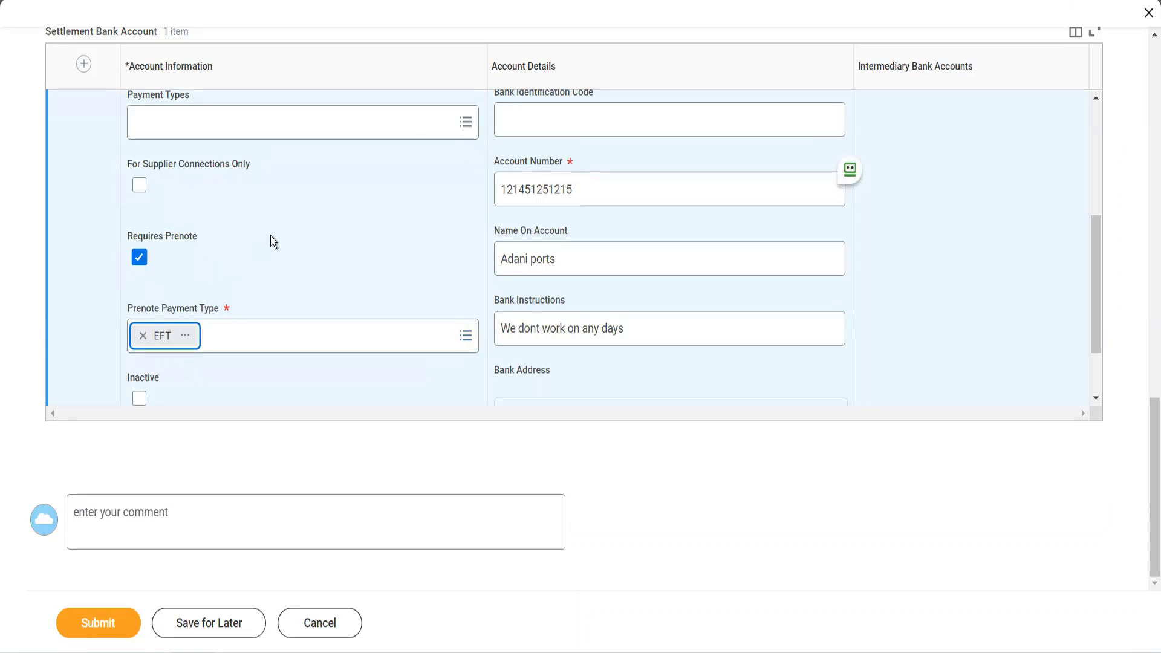
- Examine the supplier's tax information, including the default tax codes, tax IDs and tax statuses
{"action": "scroll", "coordinate": [274, 237], "scroll_direction": "up", "scroll_amount": 4}
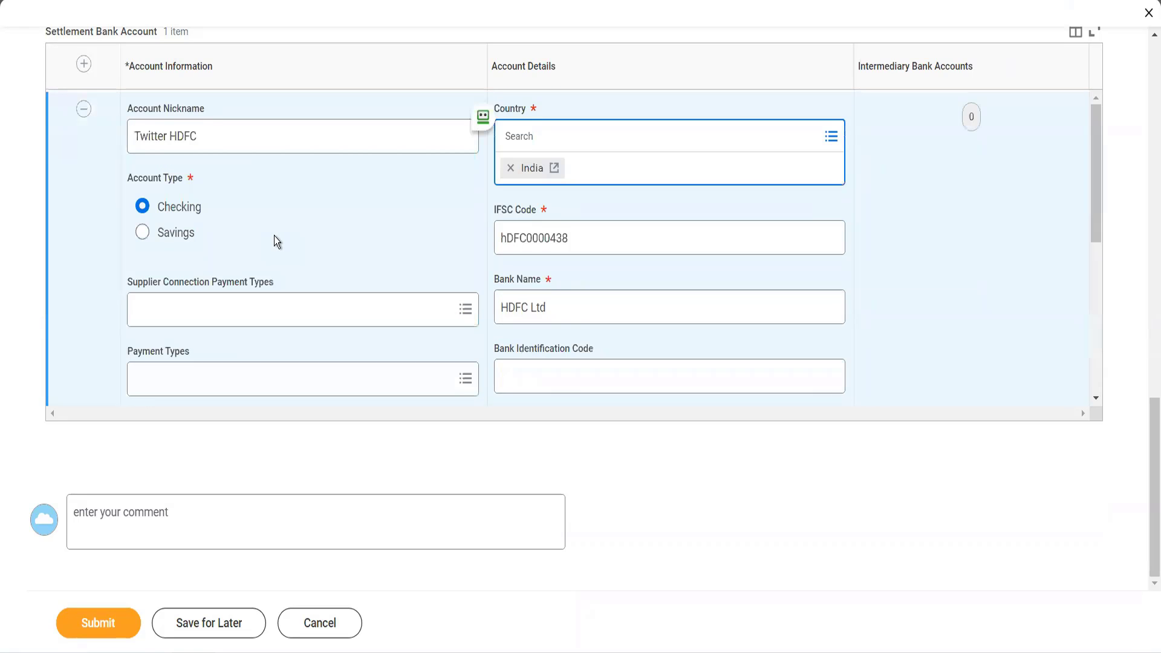
{"action": "scroll", "coordinate": [273, 236], "scroll_direction": "up", "scroll_amount": 5}
{"action": "left_click", "coordinate": [318, 257]}
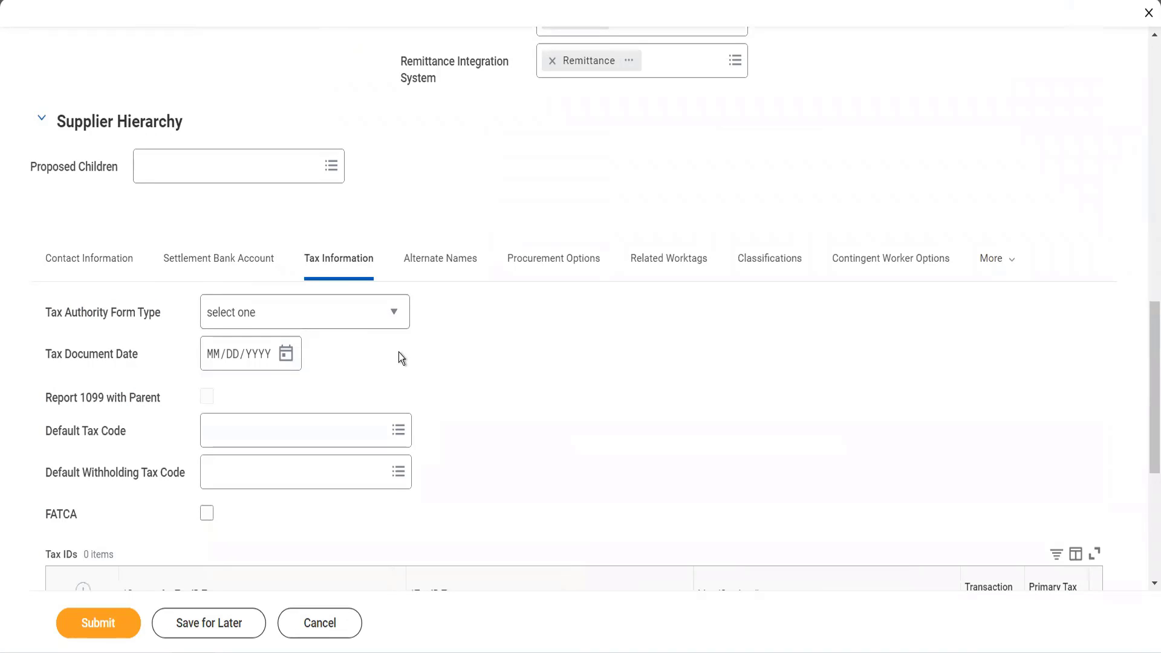
{"action": "scroll", "coordinate": [399, 357], "scroll_direction": "down", "scroll_amount": 1}
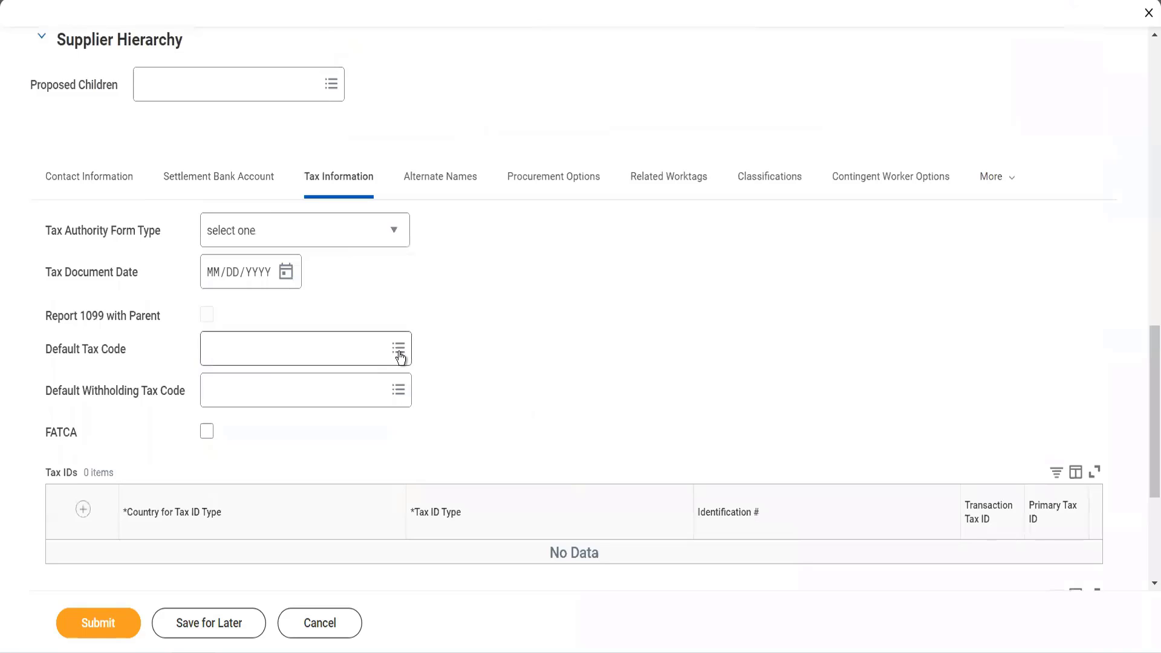
{"action": "scroll", "coordinate": [400, 358], "scroll_direction": "down", "scroll_amount": 1}
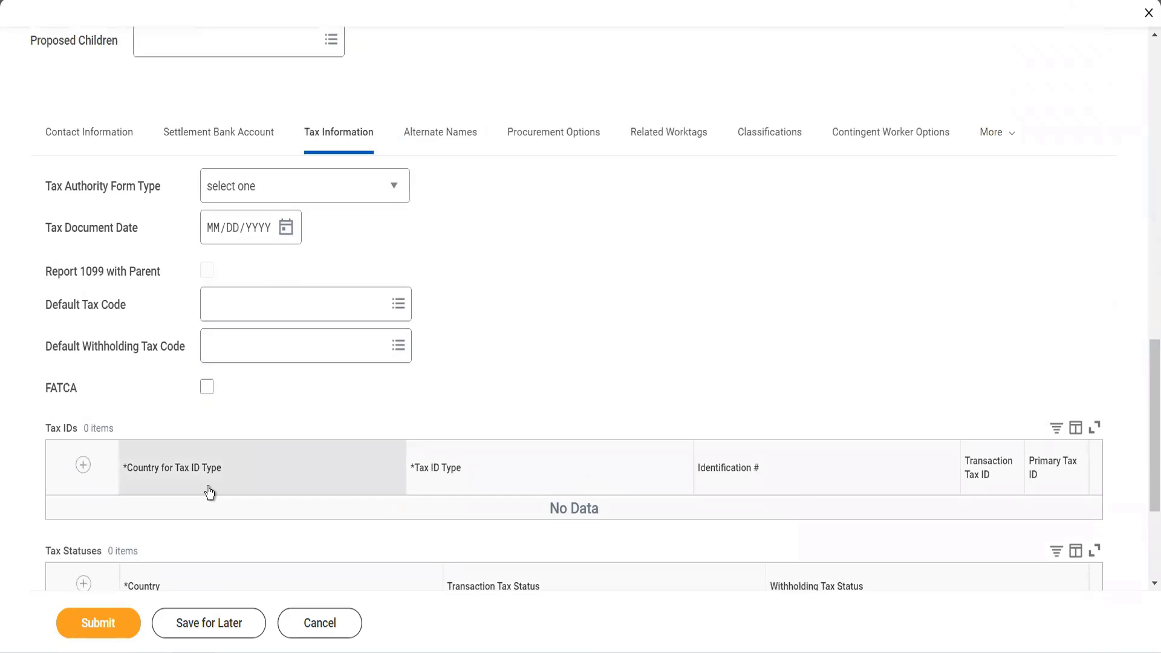
{"action": "scroll", "coordinate": [211, 491], "scroll_direction": "down", "scroll_amount": 1}
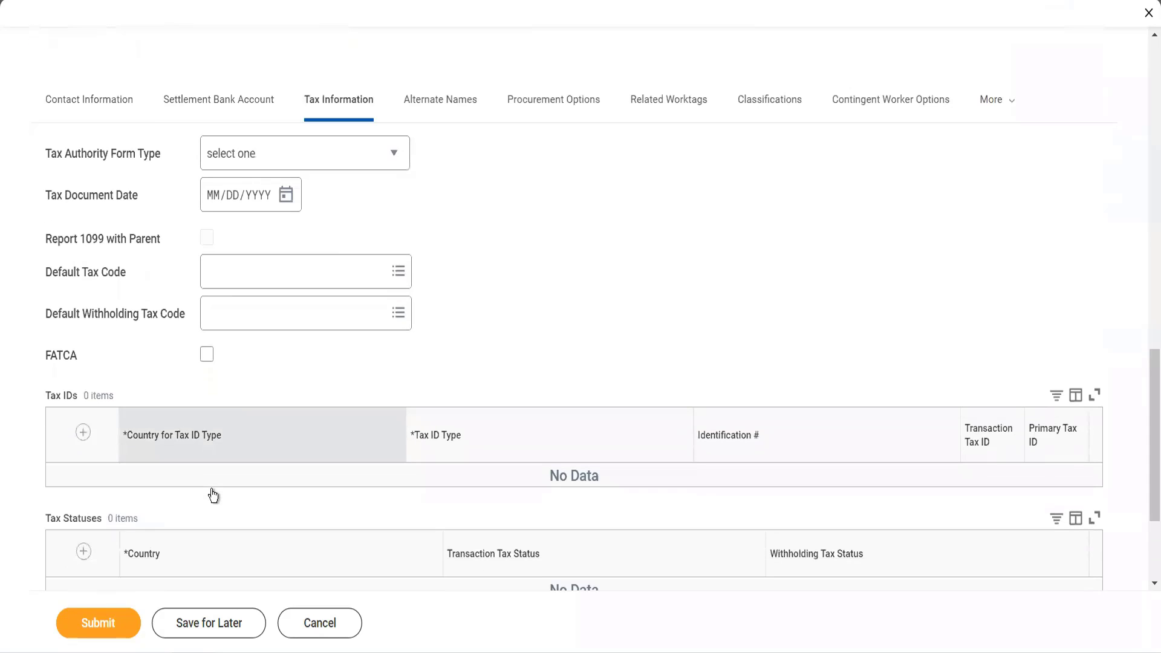
{"action": "scroll", "coordinate": [212, 489], "scroll_direction": "down", "scroll_amount": 2}
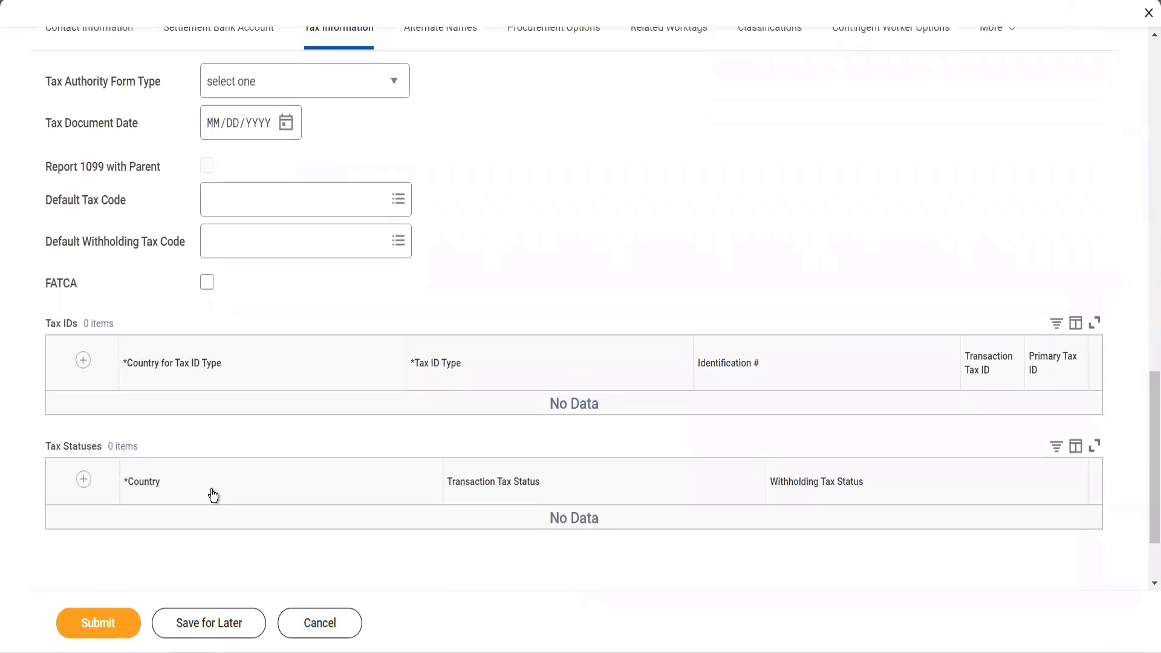
- Add an alternate name entry for the supplier and name it Adani Shipping
{"action": "scroll", "coordinate": [251, 460], "scroll_direction": "up", "scroll_amount": 4}
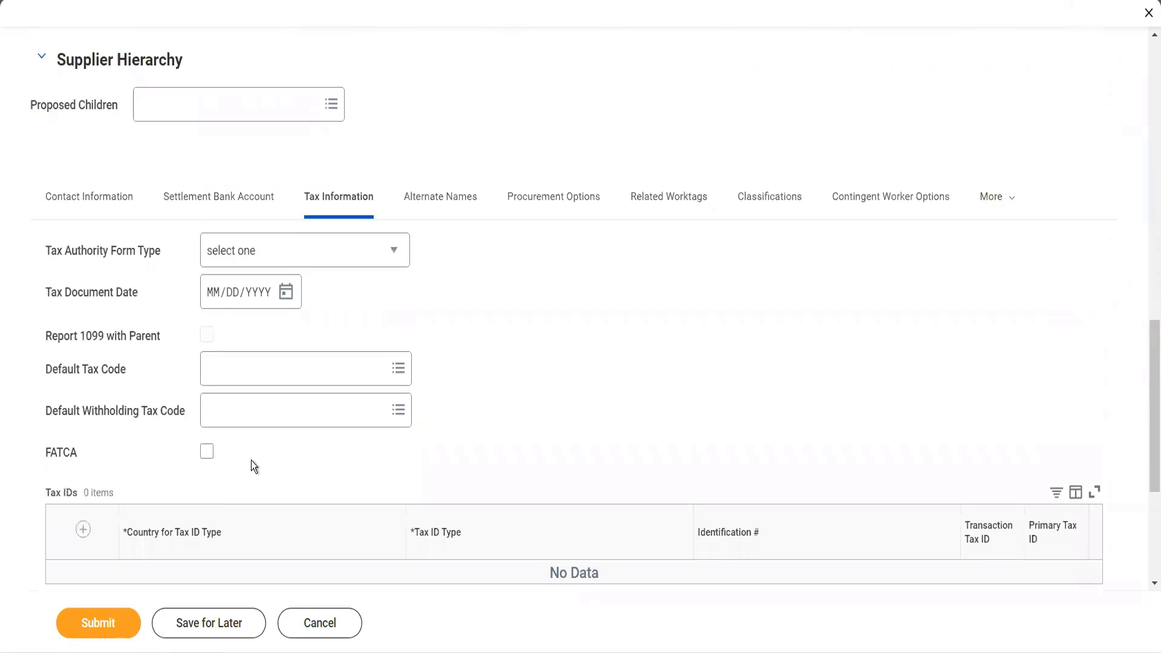
{"action": "left_click", "coordinate": [418, 202]}
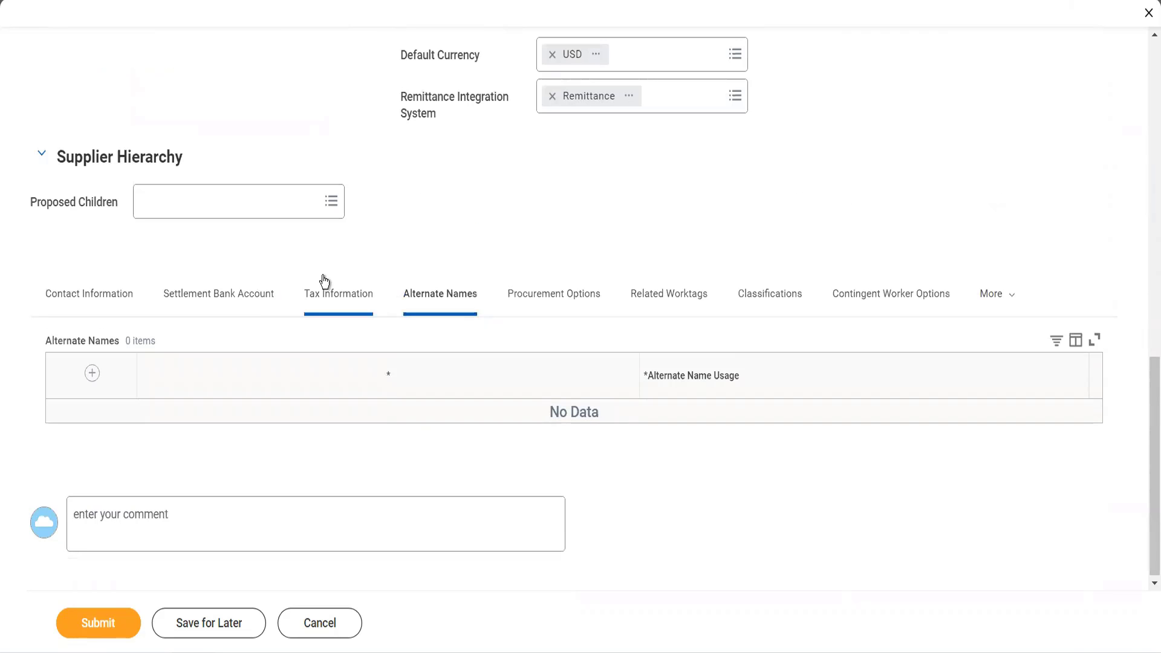
{"action": "left_click", "coordinate": [97, 384]}
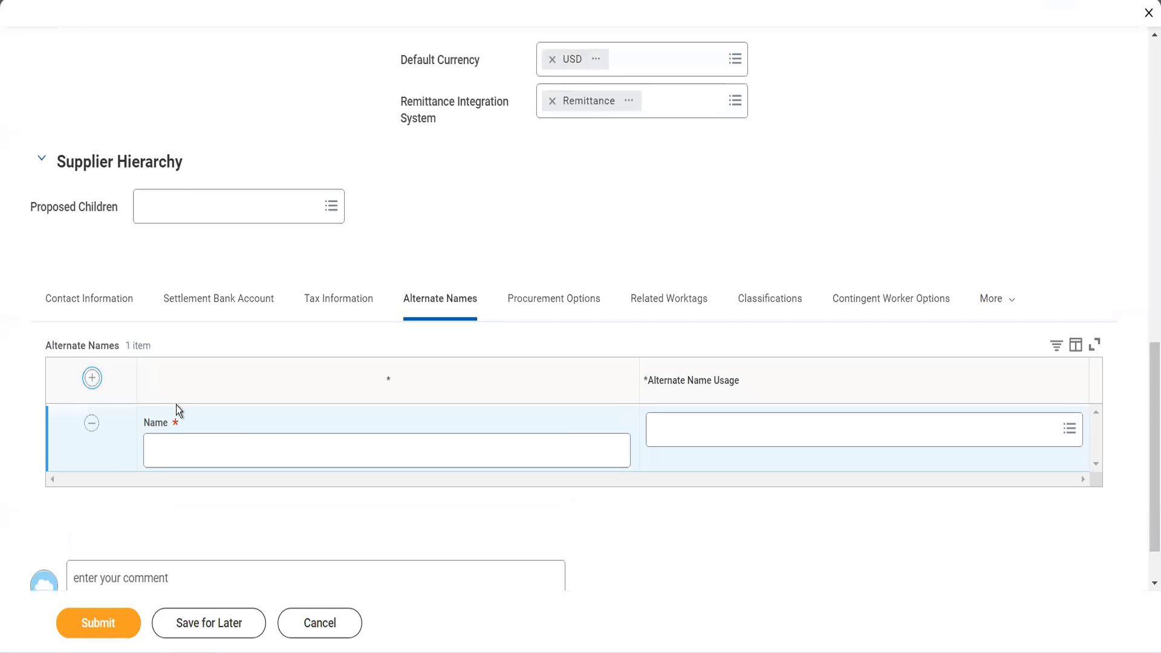
{"action": "left_click", "coordinate": [183, 441]}
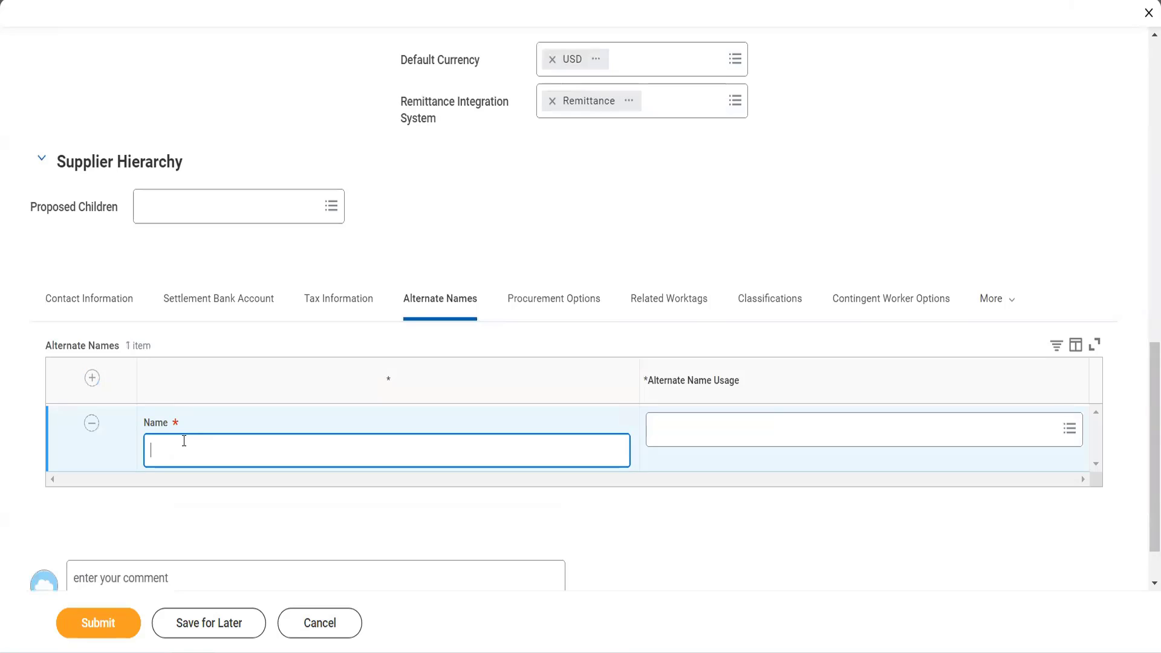
{"action": "type", "text": "Adani Shipping"}
- Assign the usages Doing Business As and Remit To Addressee 1 to the Adani Shipping alternate name
{"action": "left_click", "coordinate": [669, 428]}
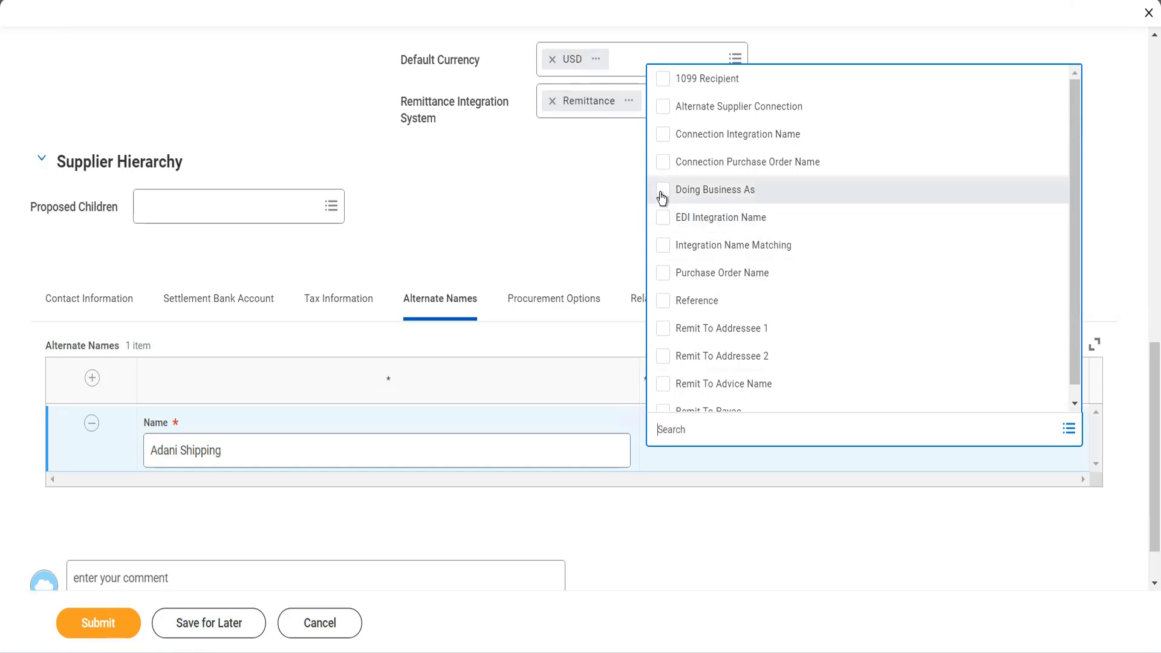
{"action": "left_click", "coordinate": [661, 193]}
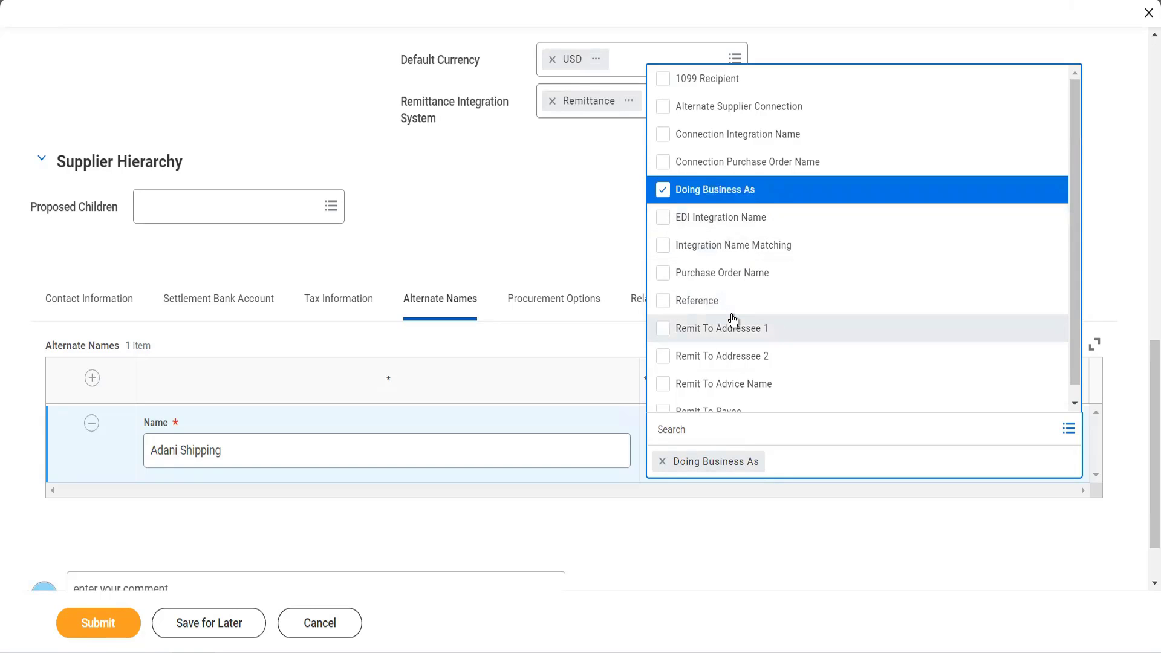
{"action": "scroll", "coordinate": [733, 319], "scroll_direction": "down", "scroll_amount": 1}
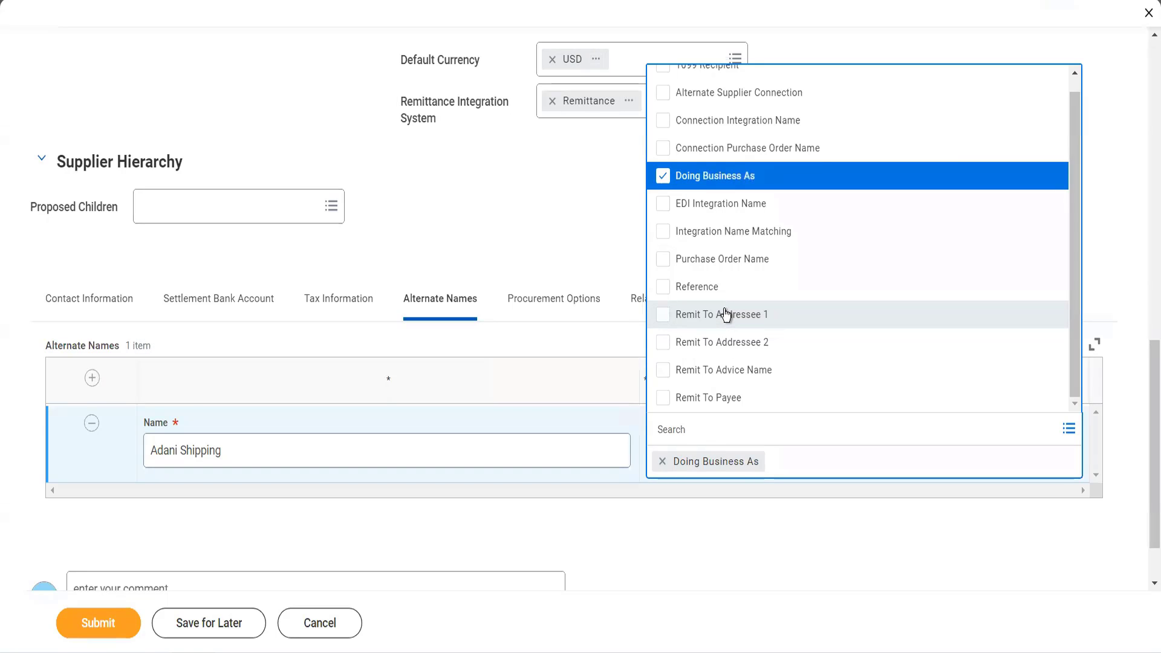
{"action": "left_click", "coordinate": [725, 314]}
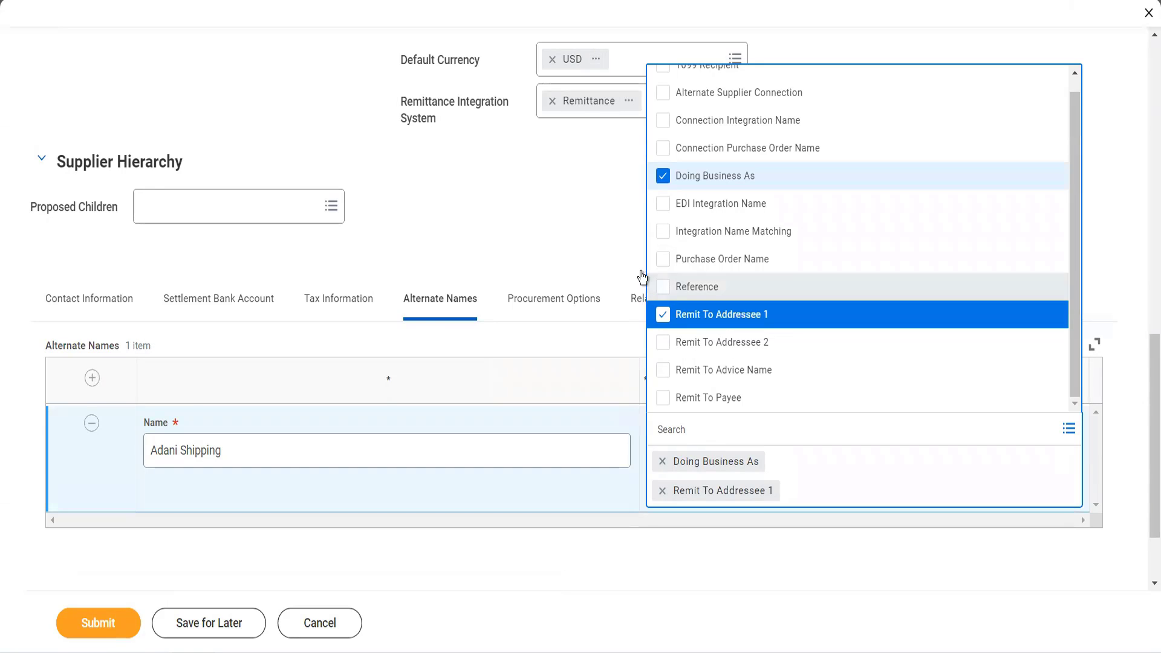
{"action": "left_click", "coordinate": [581, 234]}
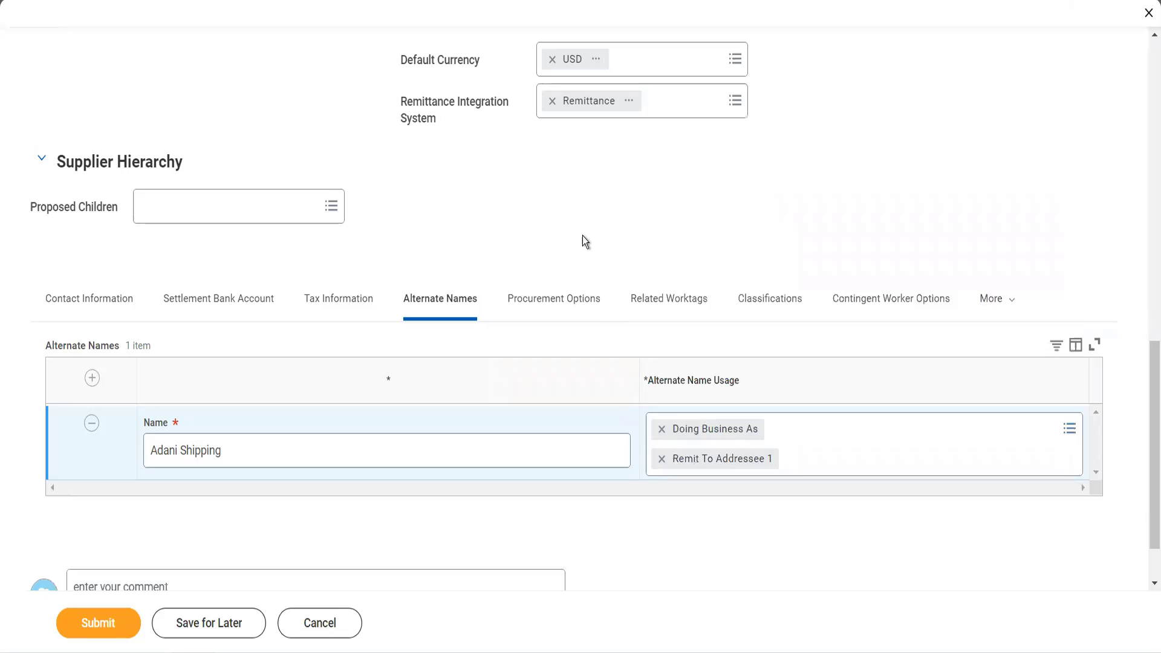
- Examine the supplier's procurement invoicing options and review the supplier and payment details already entered
{"action": "left_click", "coordinate": [584, 303]}
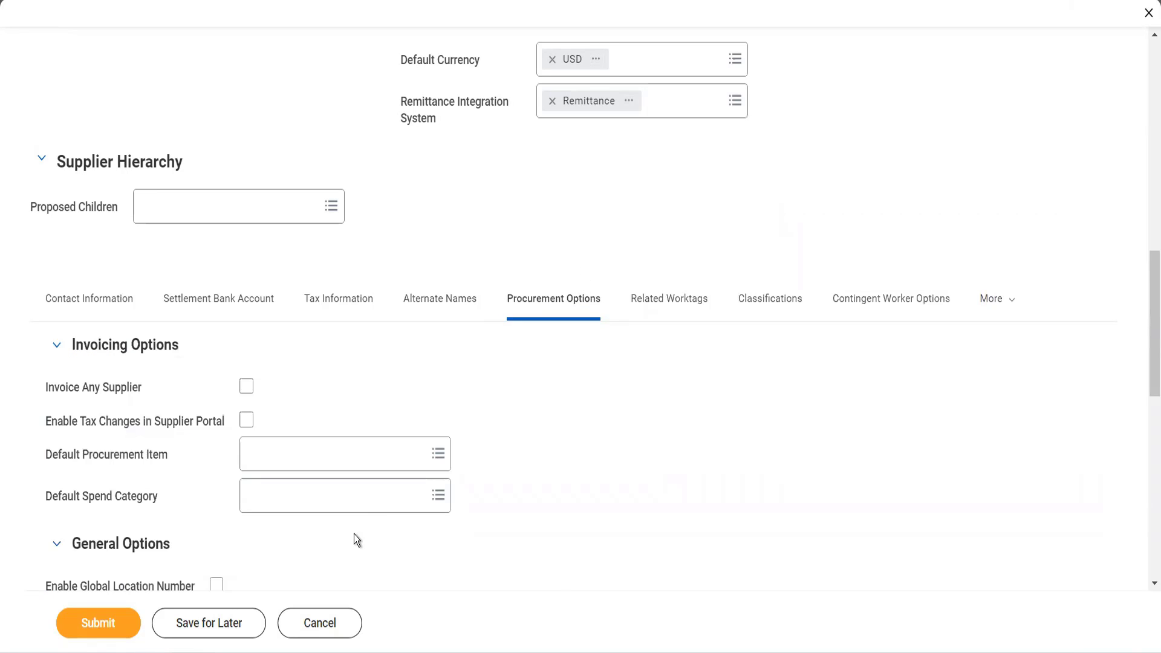
{"action": "scroll", "coordinate": [354, 535], "scroll_direction": "down", "scroll_amount": 1}
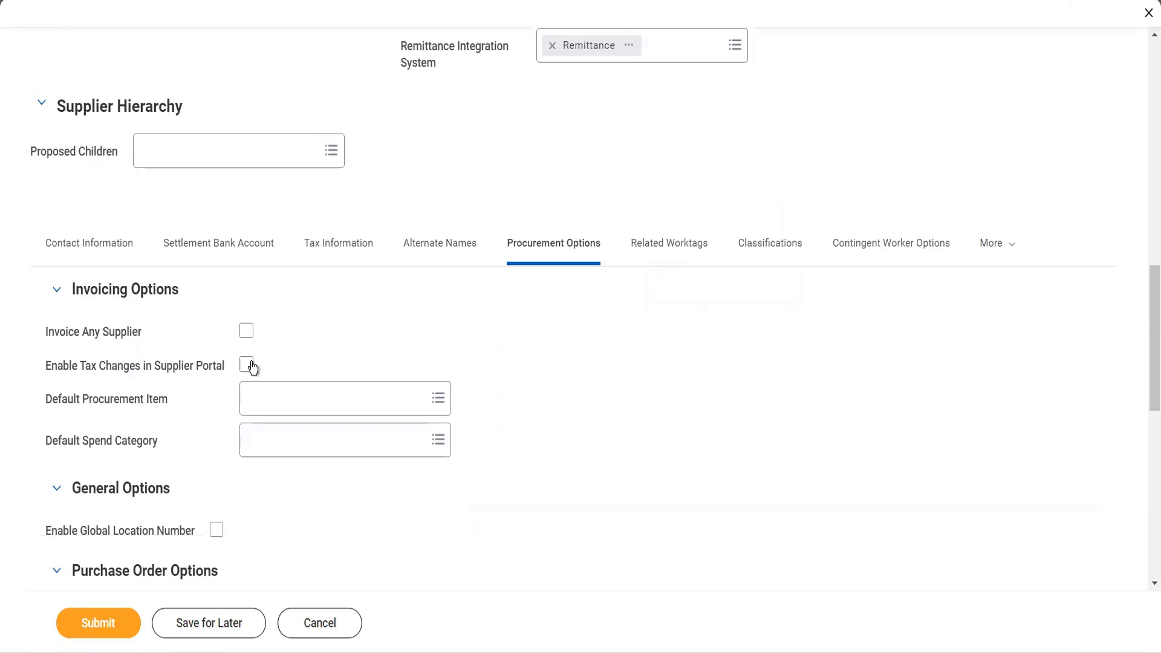
{"action": "mouse_move", "coordinate": [253, 367]}
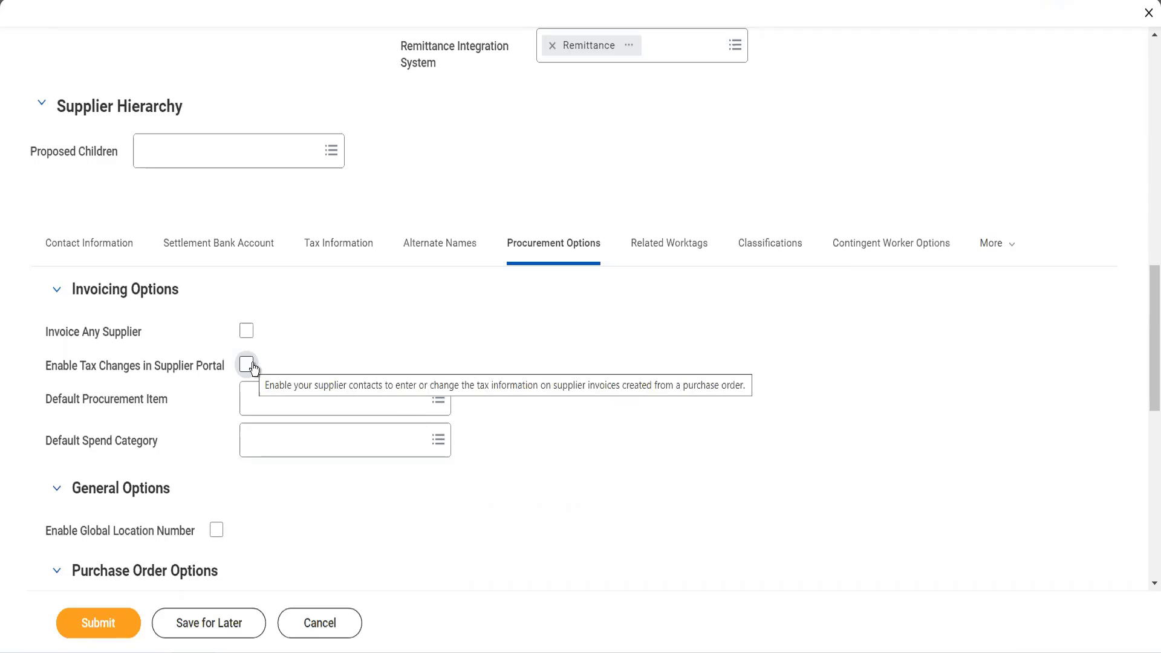
{"action": "scroll", "coordinate": [252, 366], "scroll_direction": "up", "scroll_amount": 15}
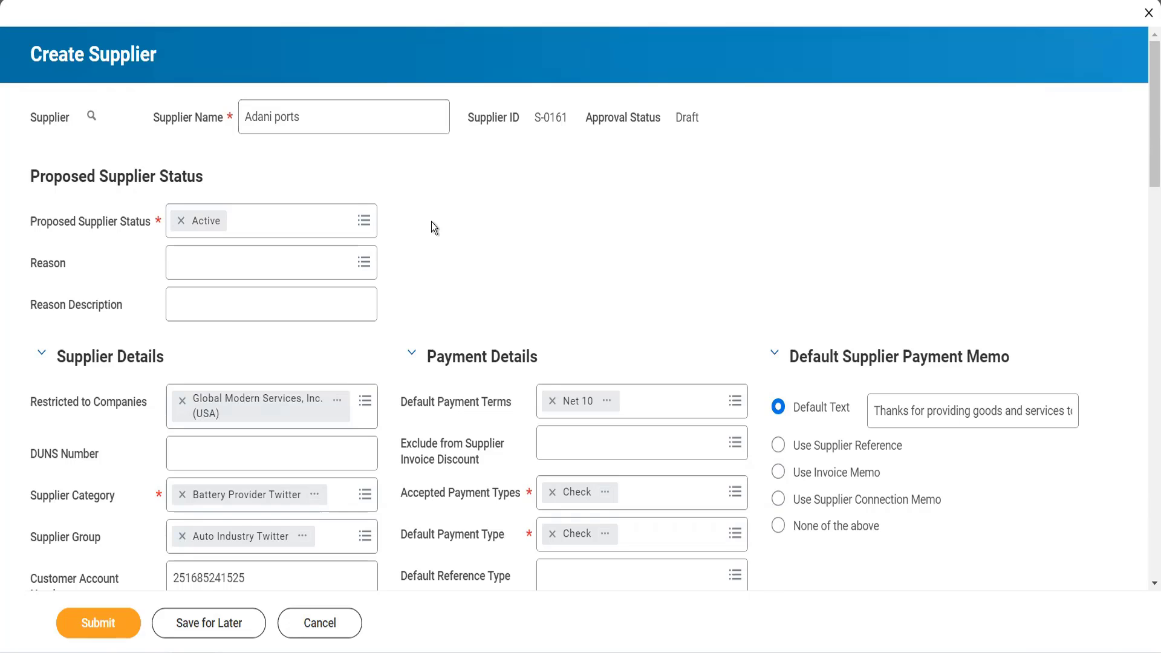
{"action": "scroll", "coordinate": [432, 221], "scroll_direction": "down", "scroll_amount": 3}
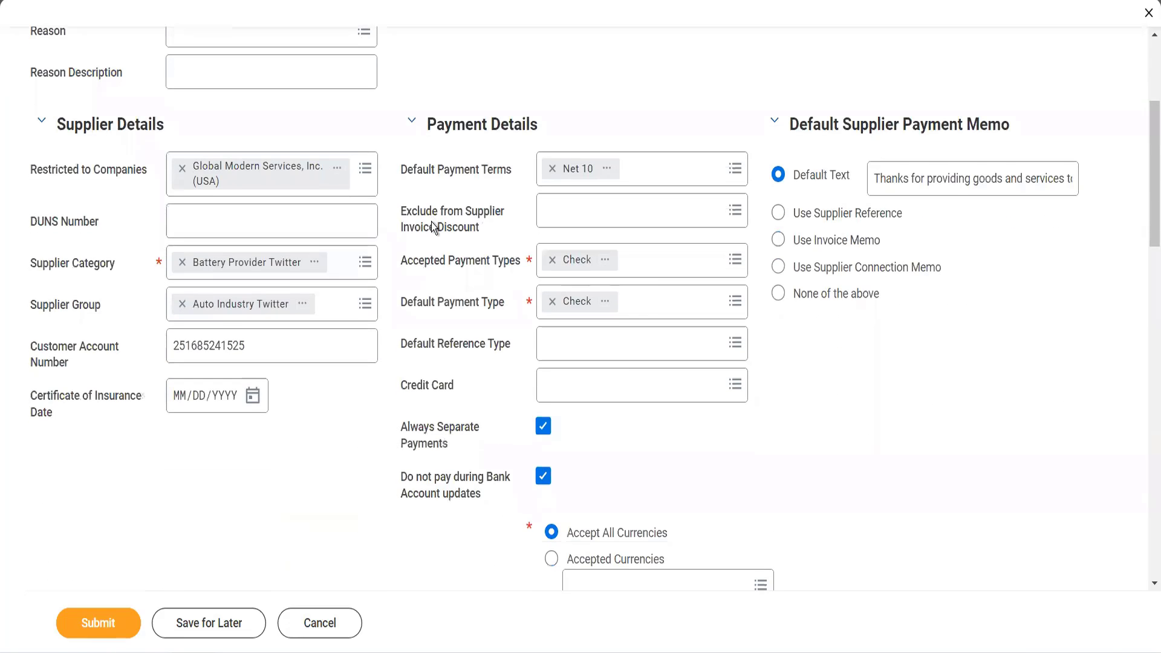
{"action": "scroll", "coordinate": [432, 223], "scroll_direction": "down", "scroll_amount": 3}
{"action": "scroll", "coordinate": [434, 226], "scroll_direction": "down", "scroll_amount": 3}
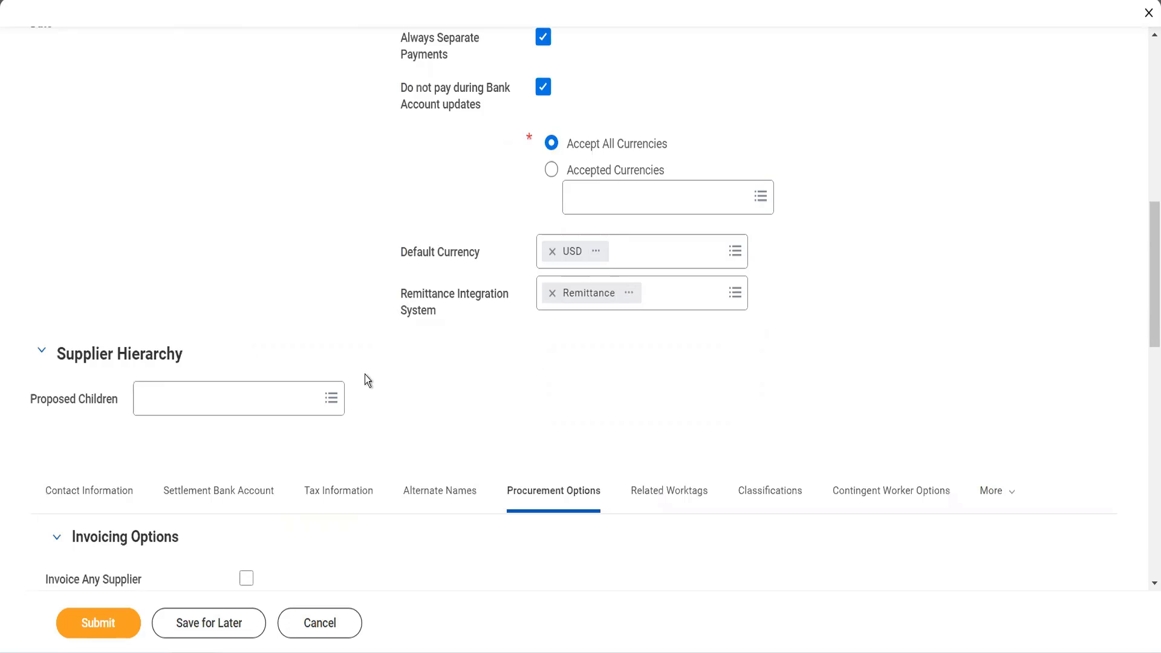
{"action": "scroll", "coordinate": [502, 296], "scroll_direction": "down", "scroll_amount": 5}
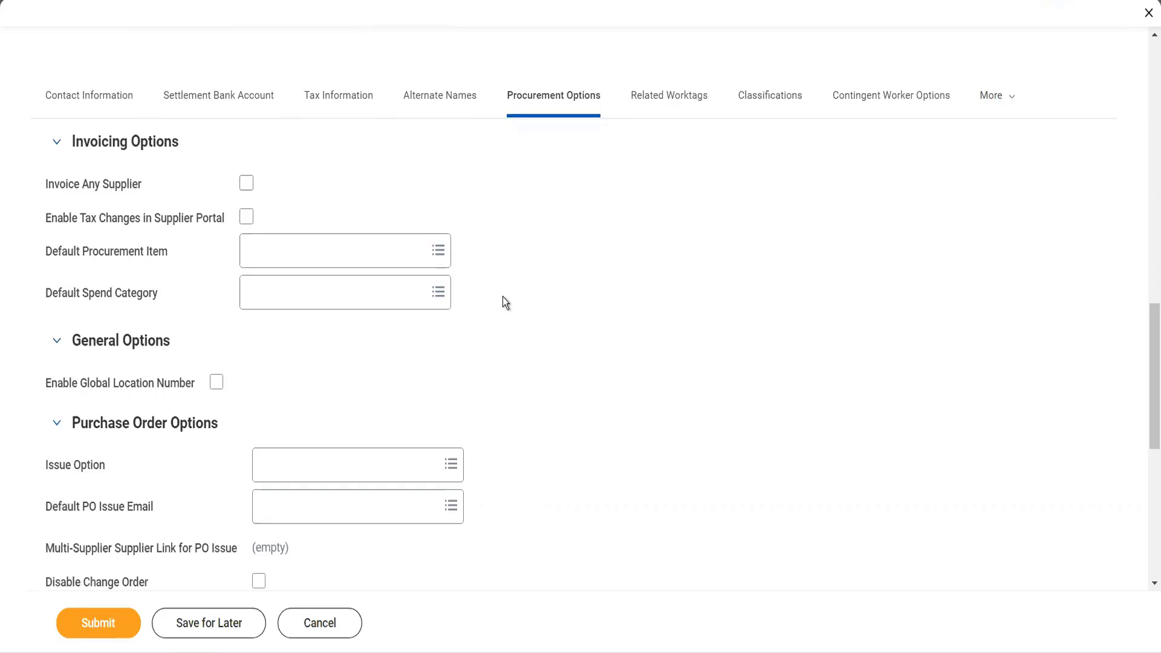
- Set the default spend category in the supplier's invoicing options to Catering
{"action": "left_click", "coordinate": [374, 305]}
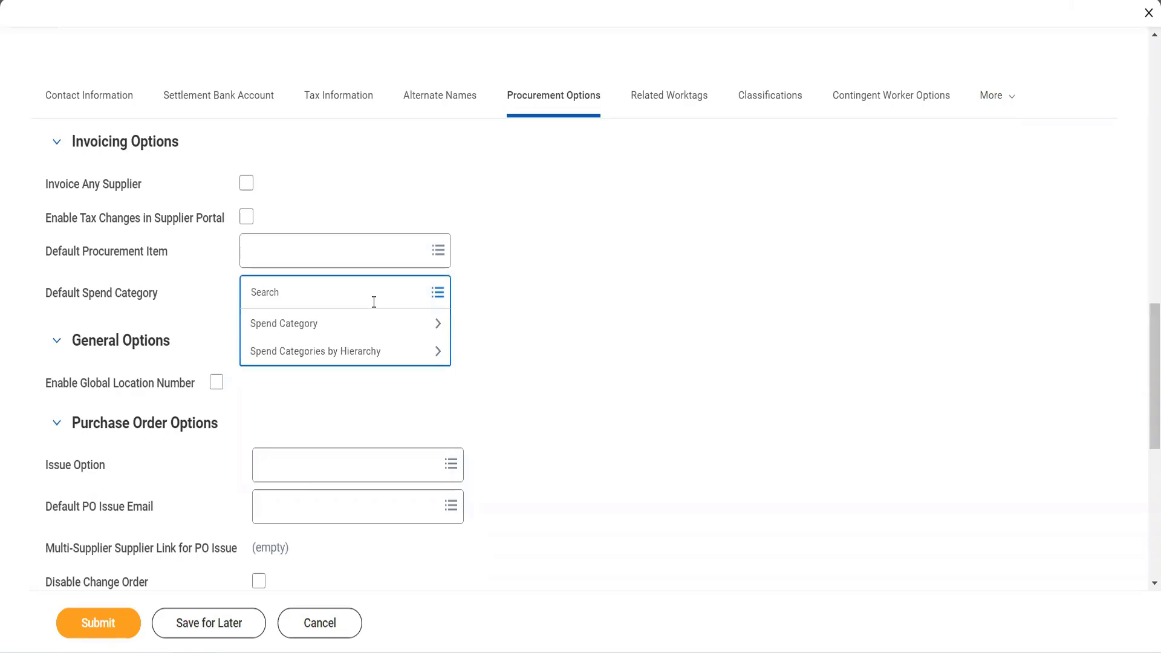
{"action": "left_click", "coordinate": [356, 331]}
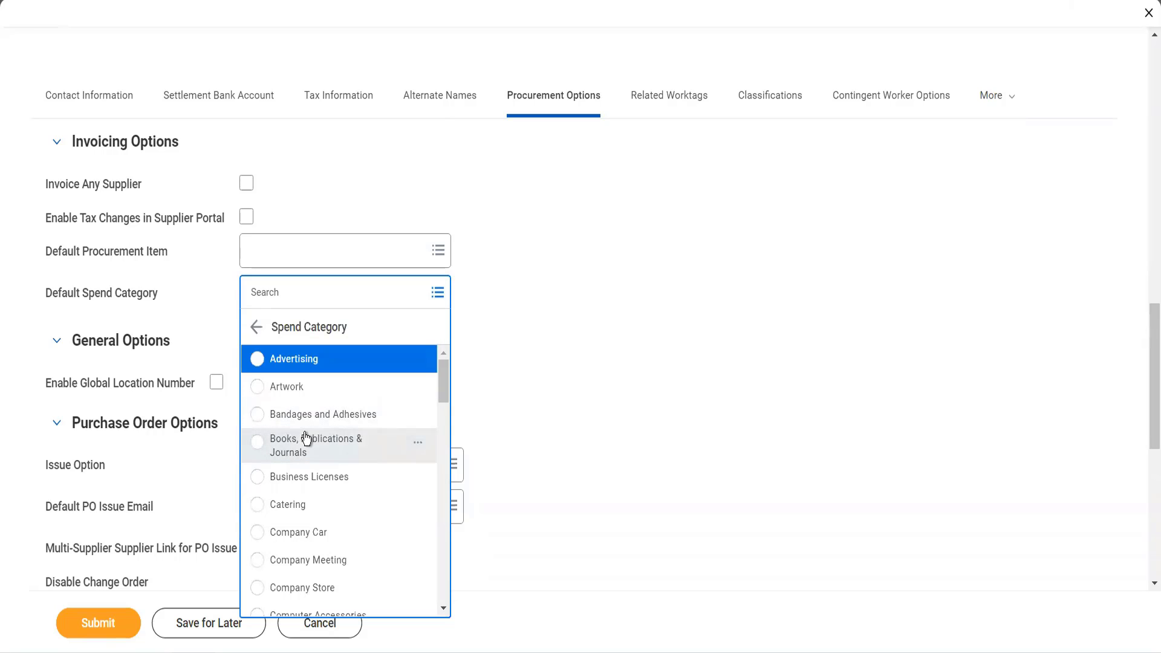
{"action": "left_click", "coordinate": [317, 504]}
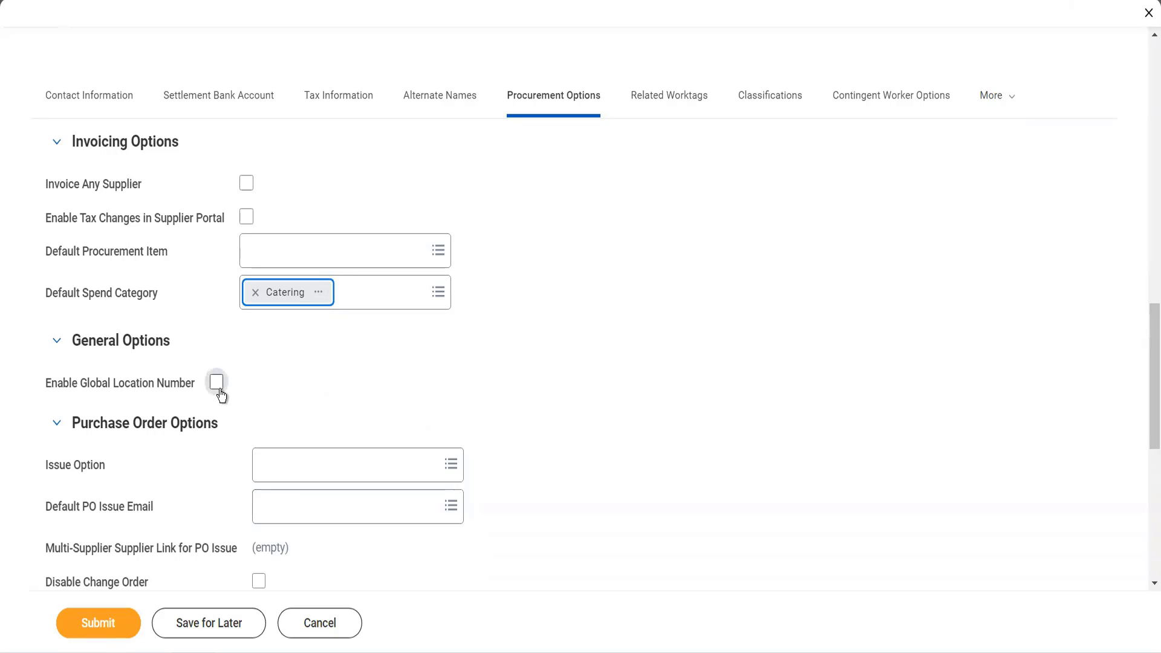
- Set the purchase order issue option to Email and choose the supplier's primary e-mail address as the default PO issue email
{"action": "scroll", "coordinate": [209, 400], "scroll_direction": "down", "scroll_amount": 3}
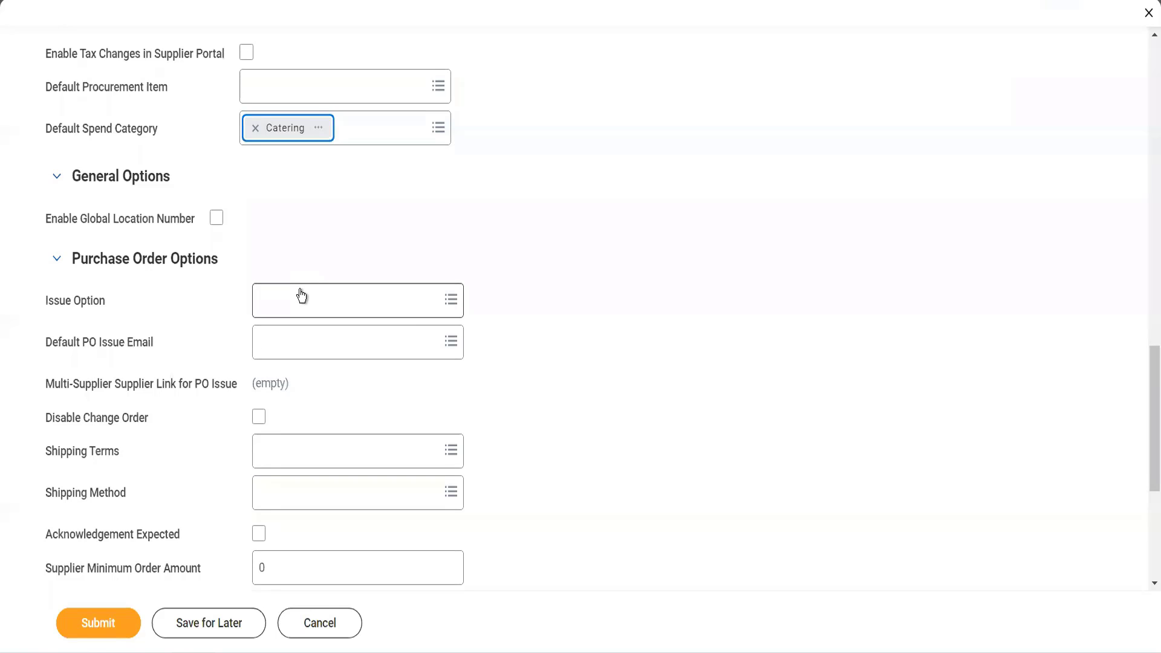
{"action": "left_click", "coordinate": [301, 296]}
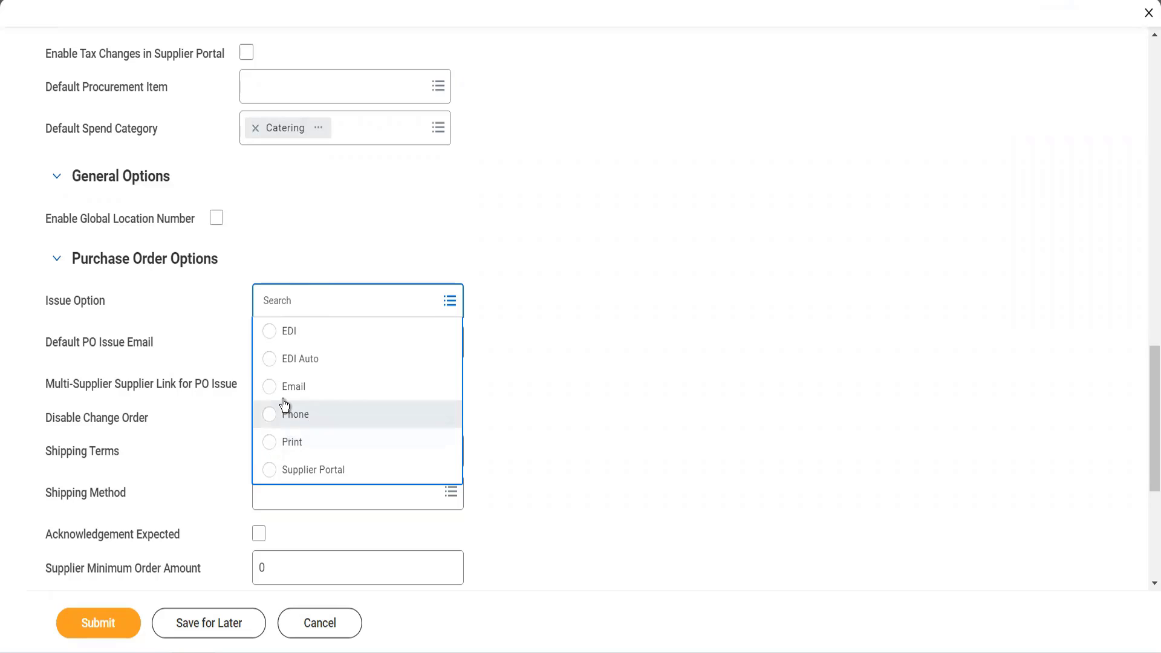
{"action": "left_click", "coordinate": [284, 399]}
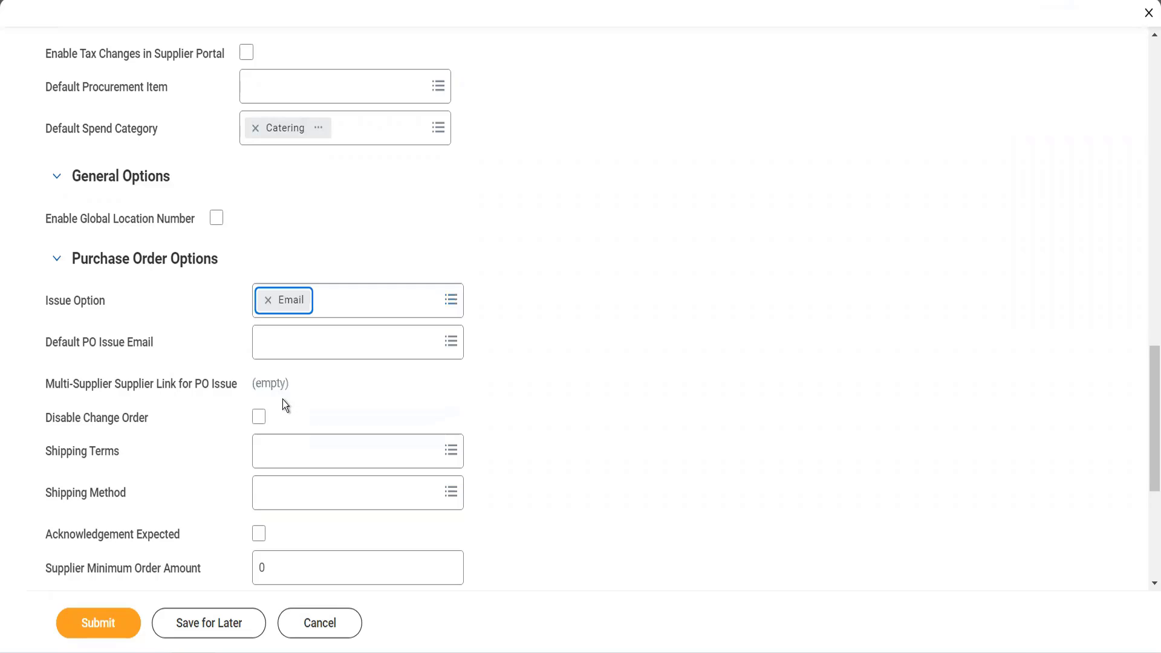
{"action": "left_click", "coordinate": [282, 352]}
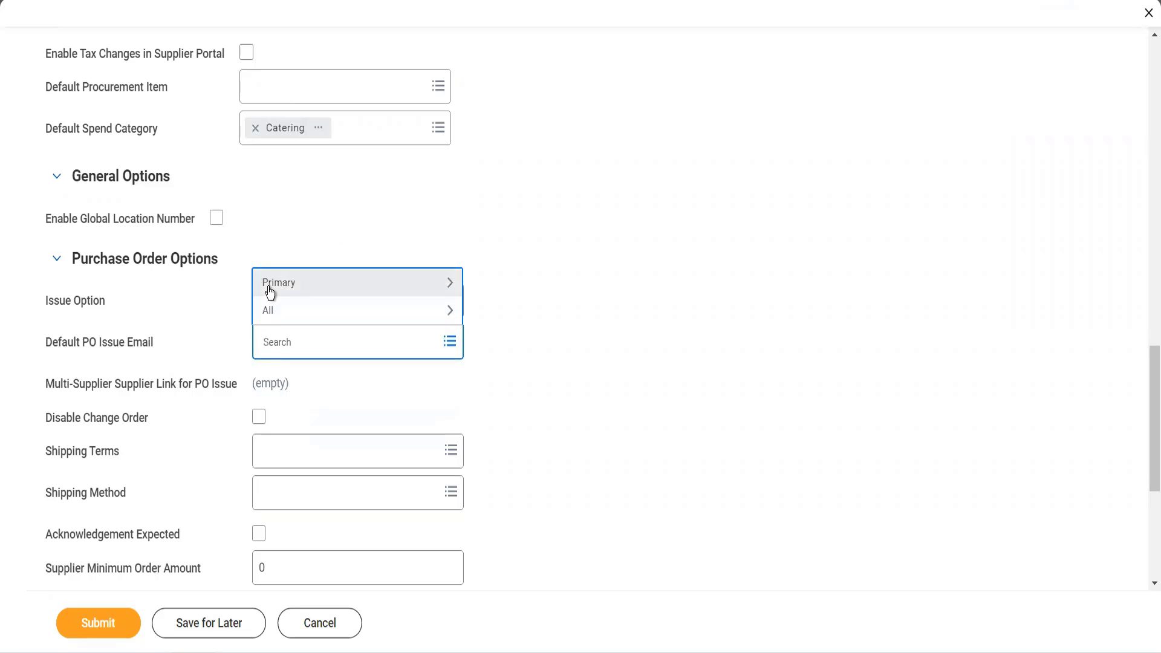
{"action": "left_click", "coordinate": [268, 287]}
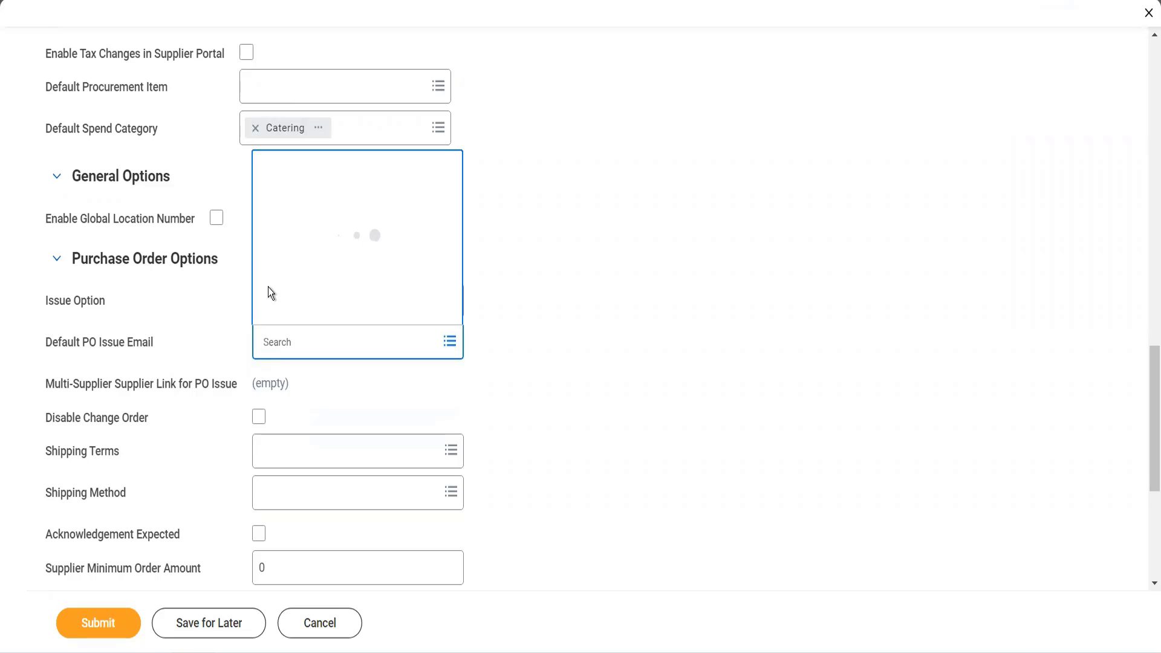
{"action": "left_click", "coordinate": [298, 312]}
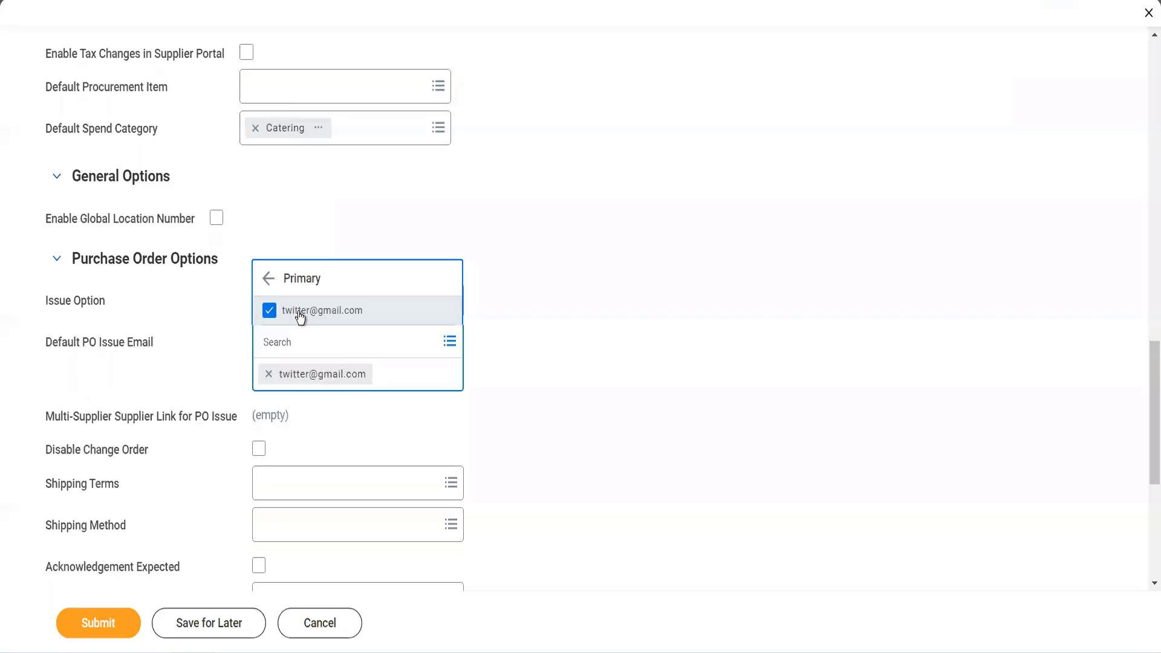
{"action": "left_click", "coordinate": [506, 394]}
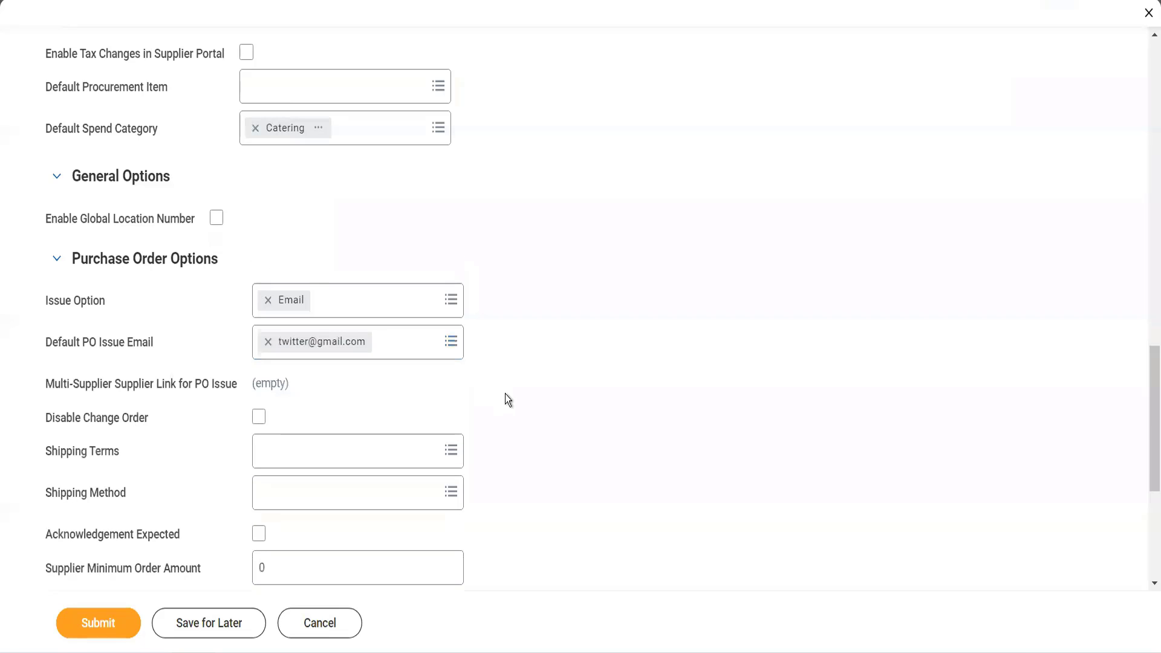
- Review the Disable Change Order option and the choices for shipping terms and shipping method
{"action": "scroll", "coordinate": [505, 399], "scroll_direction": "down", "scroll_amount": 1}
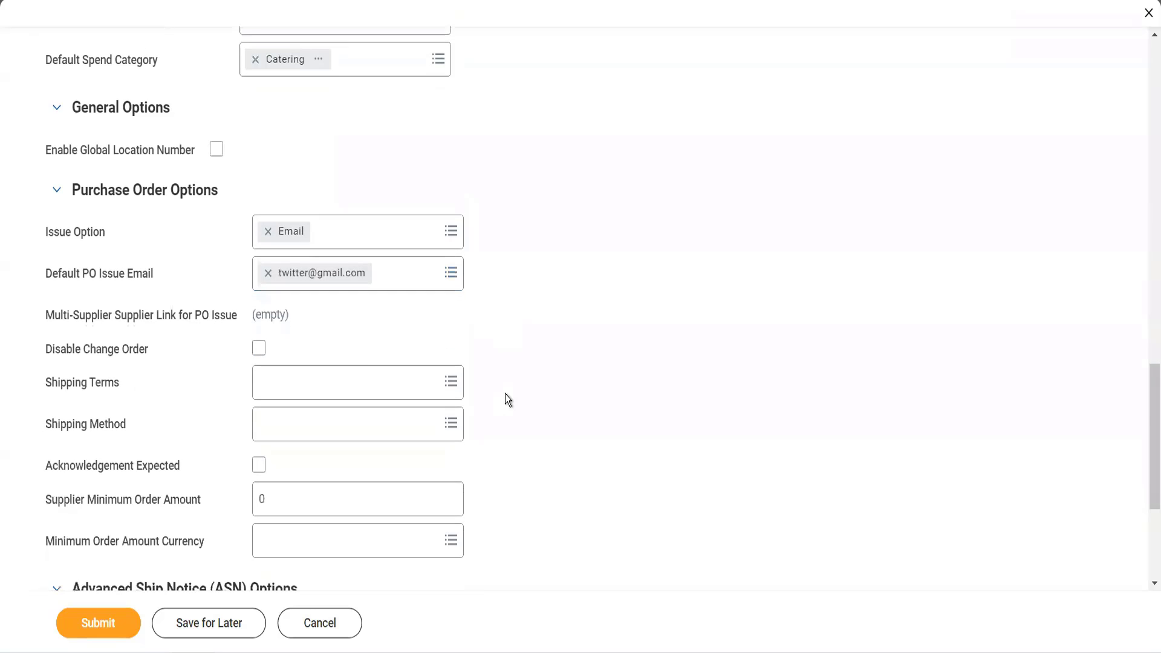
{"action": "left_click", "coordinate": [258, 349]}
{"action": "left_click", "coordinate": [258, 349]}
{"action": "left_click", "coordinate": [282, 380]}
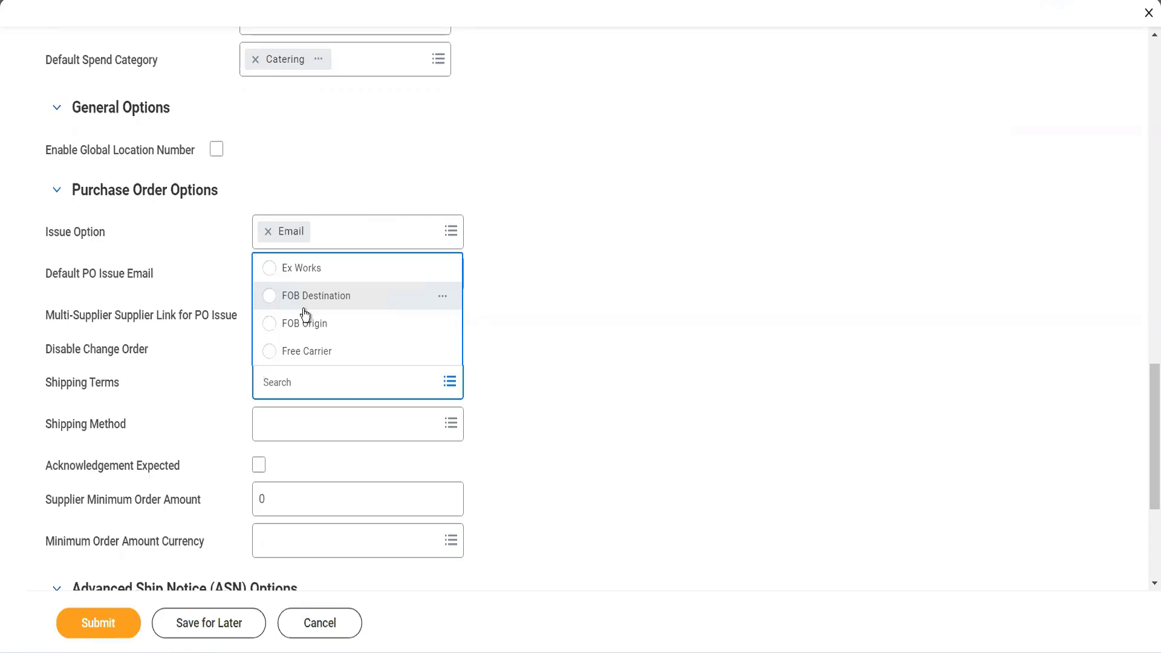
{"action": "left_click", "coordinate": [448, 426]}
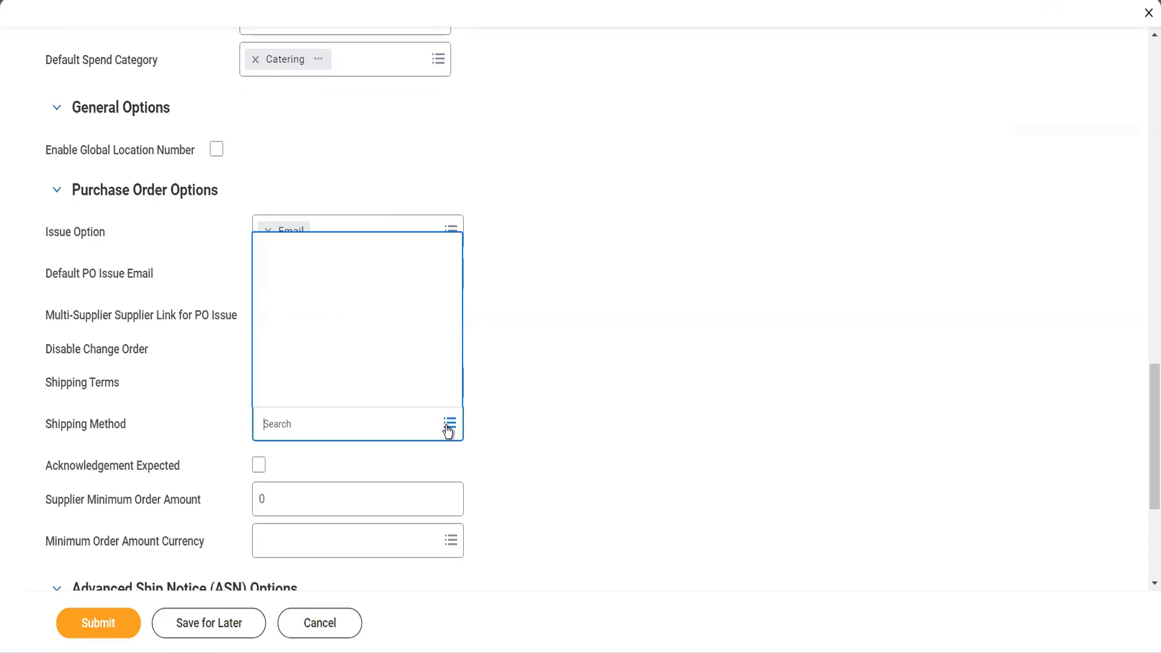
{"action": "left_click", "coordinate": [532, 416]}
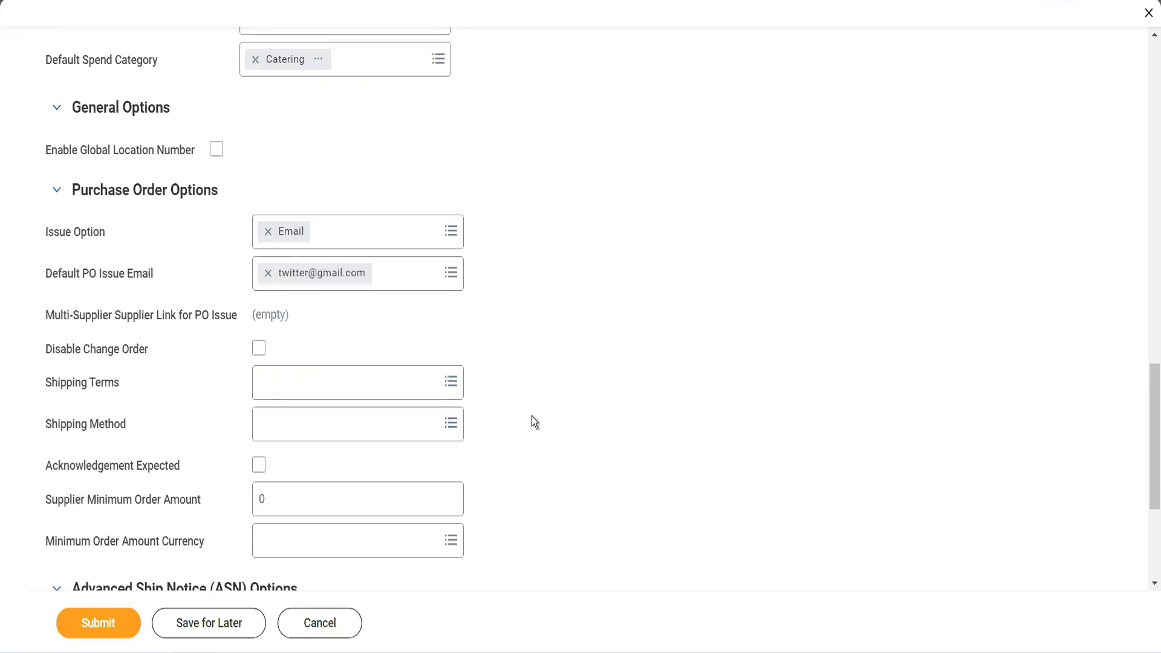
- Mark purchase order acknowledgement as expected and set the supplier minimum order amount to 1000
{"action": "scroll", "coordinate": [532, 416], "scroll_direction": "down", "scroll_amount": 1}
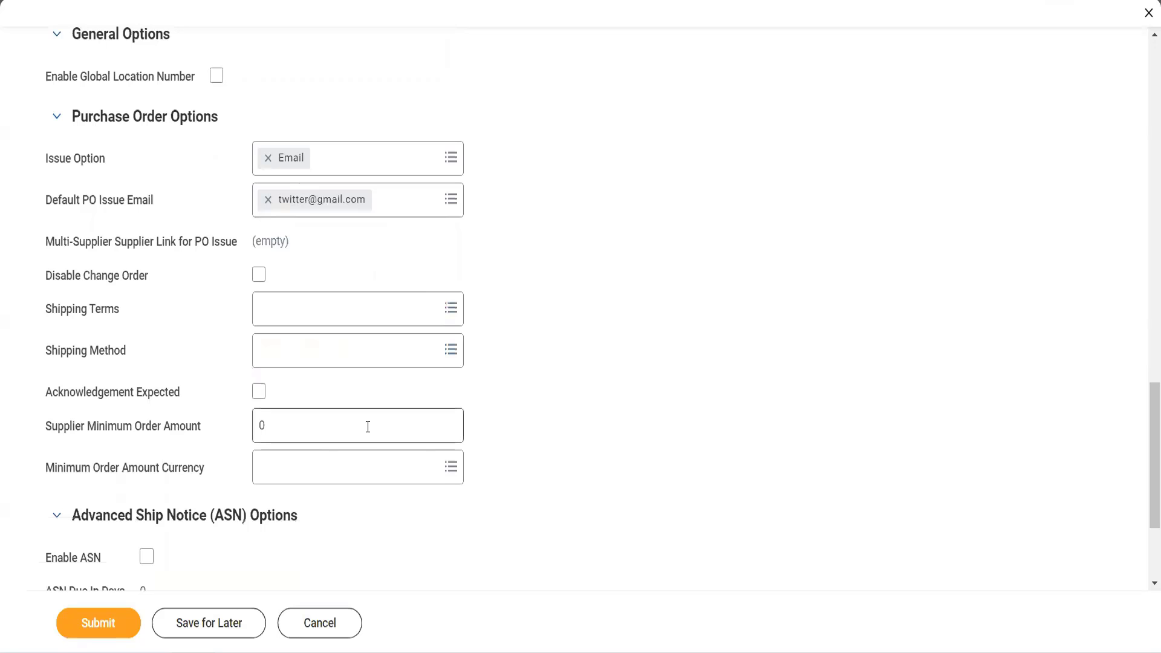
{"action": "left_click", "coordinate": [260, 393]}
{"action": "left_click", "coordinate": [281, 423]}
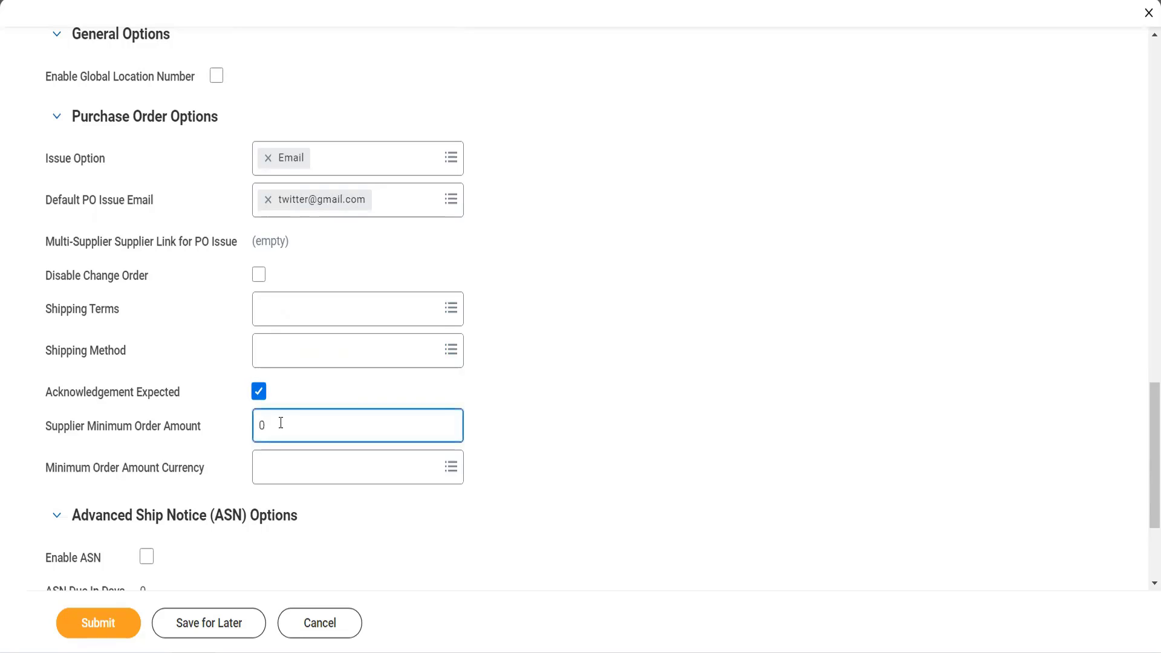
{"action": "key", "text": "ctrl+a"}
{"action": "type", "text": "1000"}
{"action": "key", "text": "Tab"}
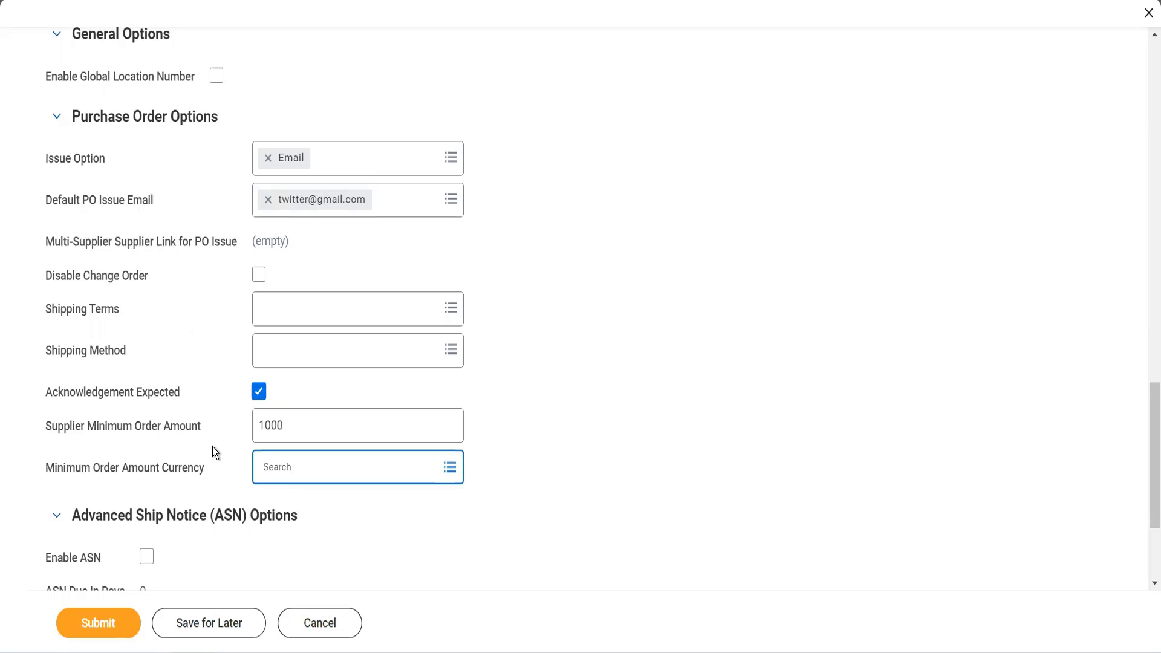
- Set the minimum order amount currency to USD
{"action": "type", "text": "u"}
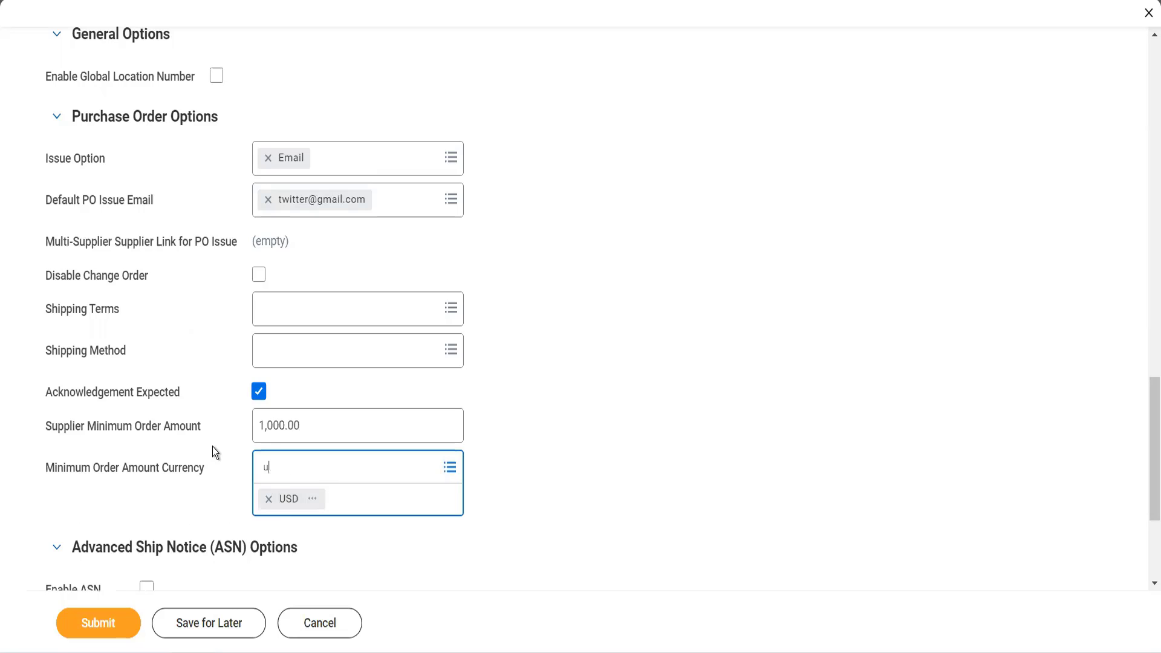
{"action": "key", "text": "BackSpace"}
{"action": "key", "text": "Tab"}
{"action": "scroll", "coordinate": [464, 459], "scroll_direction": "down", "scroll_amount": 3}
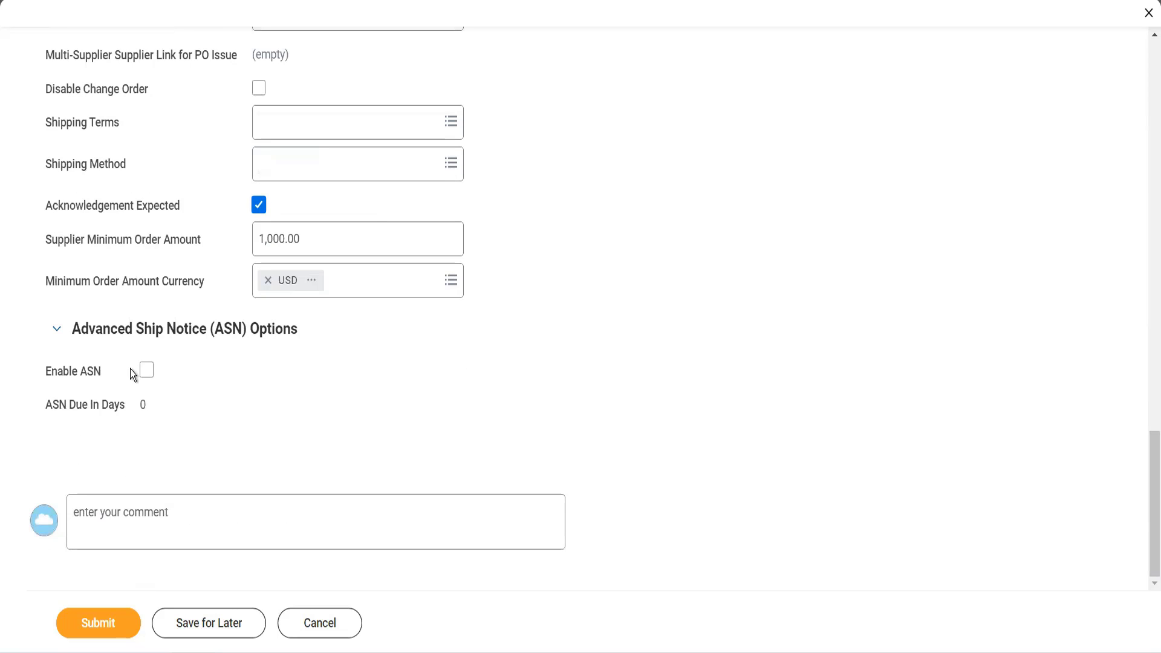
- Enable advanced ship notices for the supplier and set ASN Due In Days to 5
{"action": "left_click", "coordinate": [147, 371]}
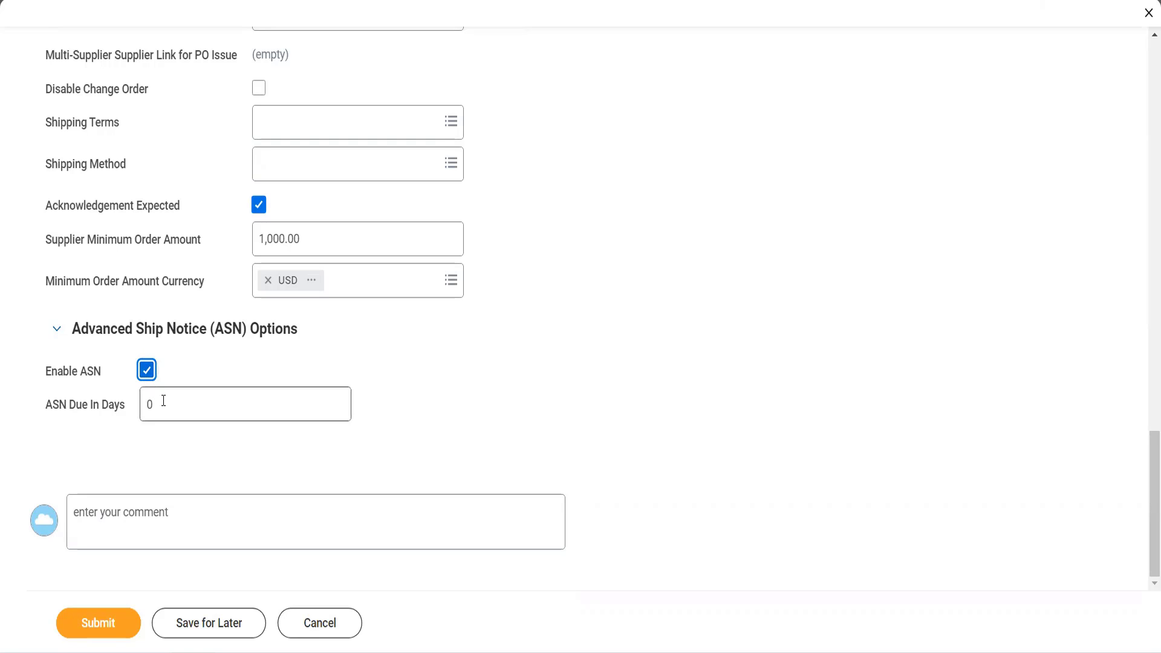
{"action": "left_click", "coordinate": [163, 401]}
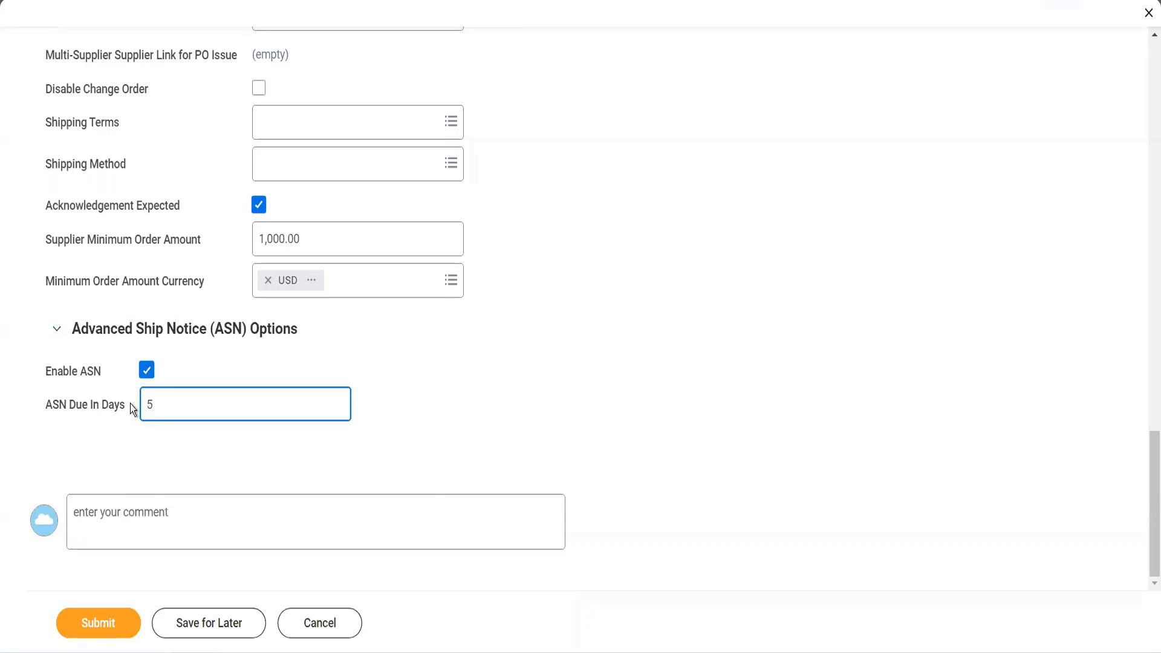
- In the supplier's related worktags, set the default Cost Center worktag to the active cost center 10000 office of CEO
{"action": "scroll", "coordinate": [129, 404], "scroll_direction": "up", "scroll_amount": 10}
{"action": "scroll", "coordinate": [130, 404], "scroll_direction": "down", "scroll_amount": 1}
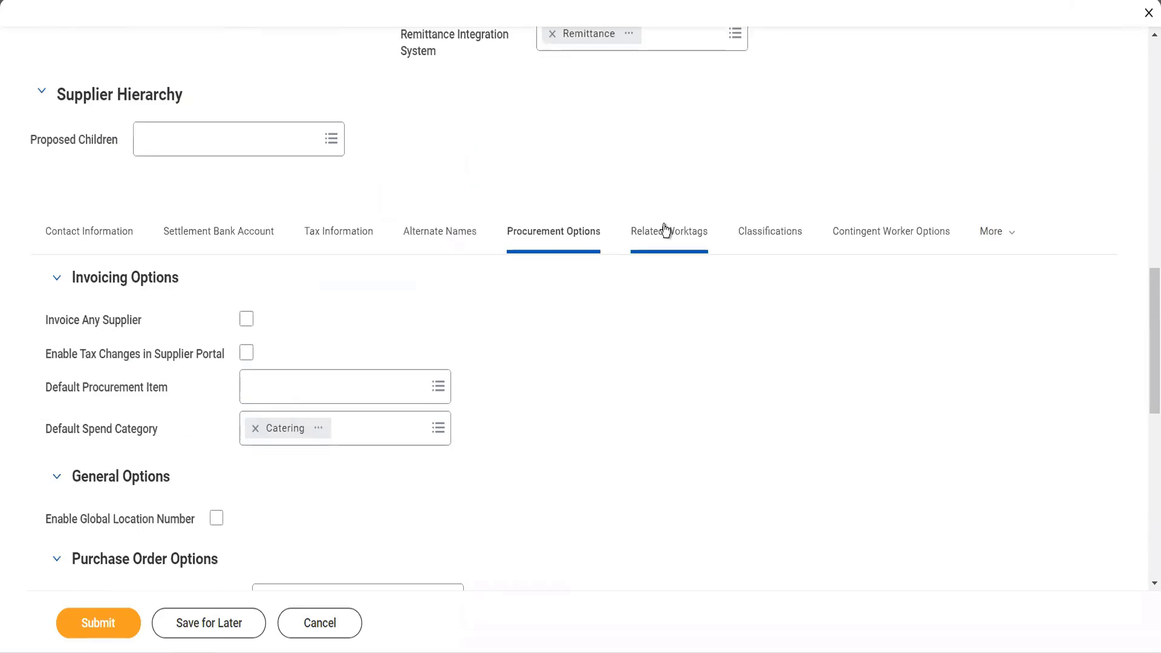
{"action": "left_click", "coordinate": [663, 231]}
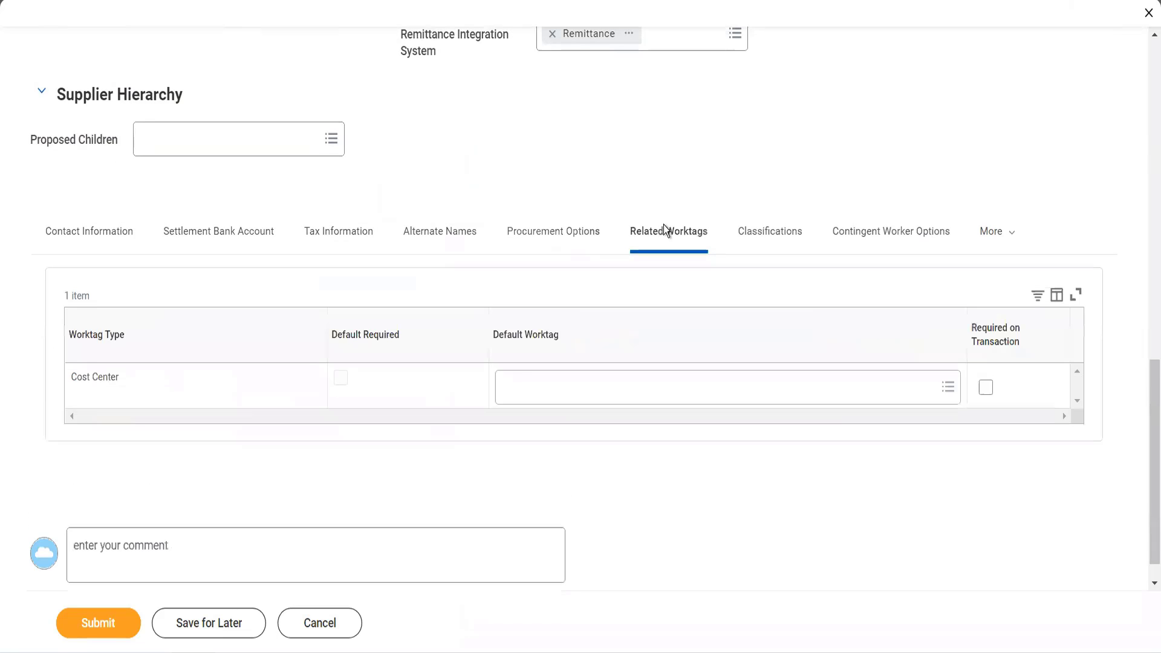
{"action": "left_click", "coordinate": [523, 392]}
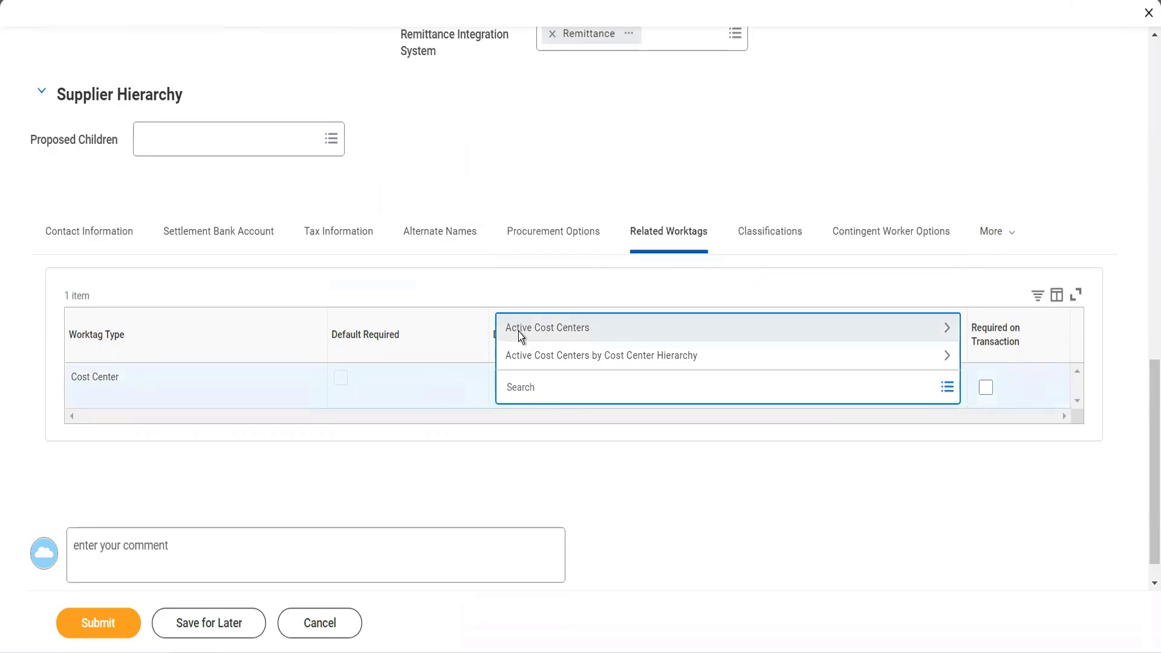
{"action": "left_click", "coordinate": [519, 331]}
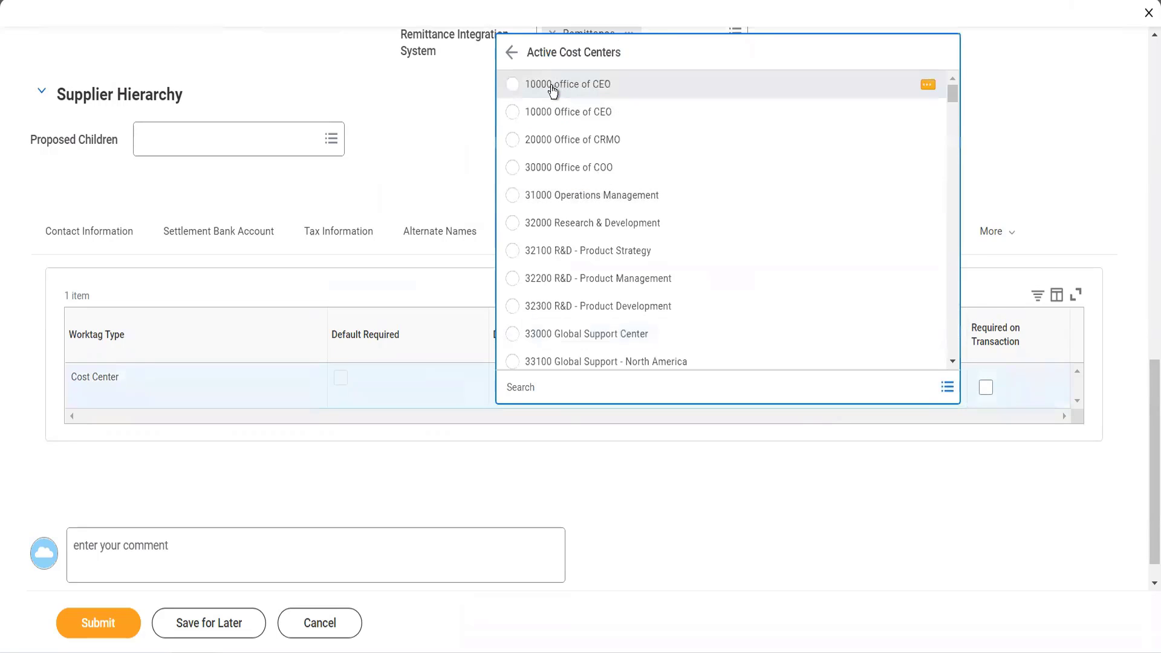
{"action": "left_click", "coordinate": [551, 88]}
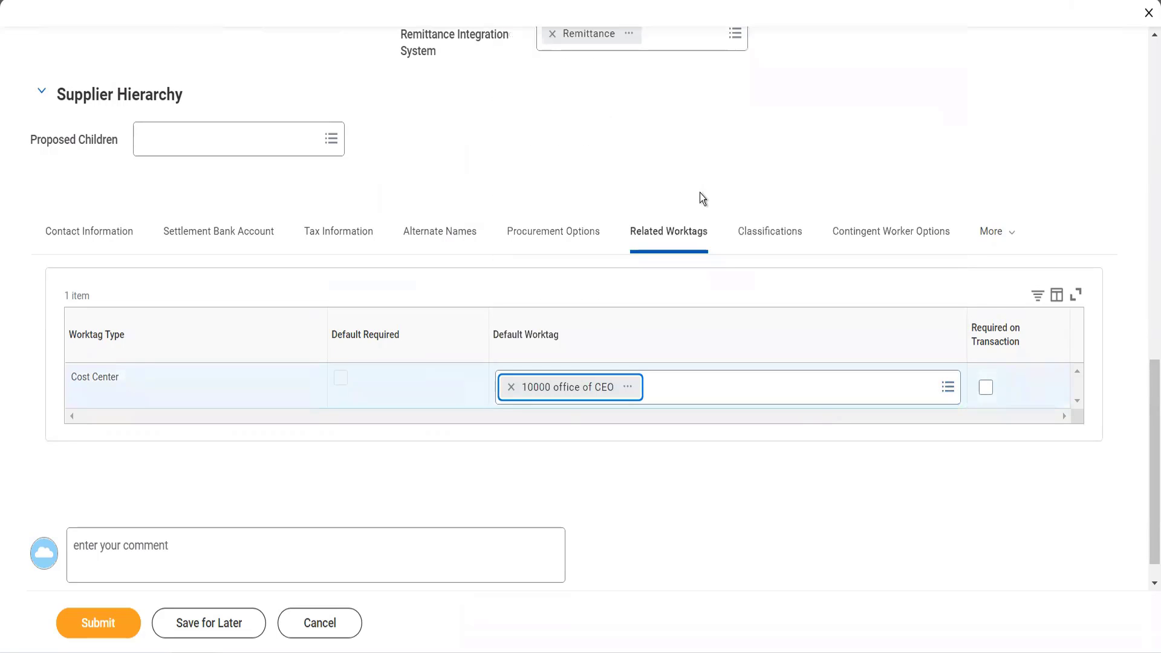
- Review the selection options for Spend Categories/Hierarchies in the supplier's classifications
{"action": "left_click", "coordinate": [757, 227]}
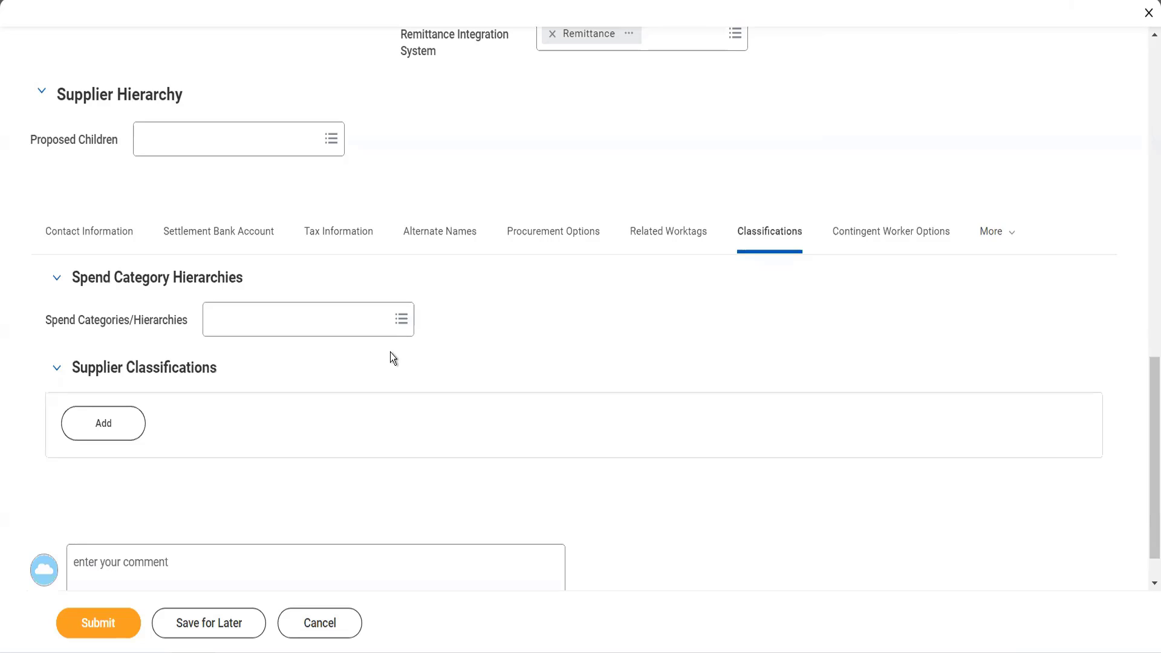
{"action": "left_click", "coordinate": [366, 327]}
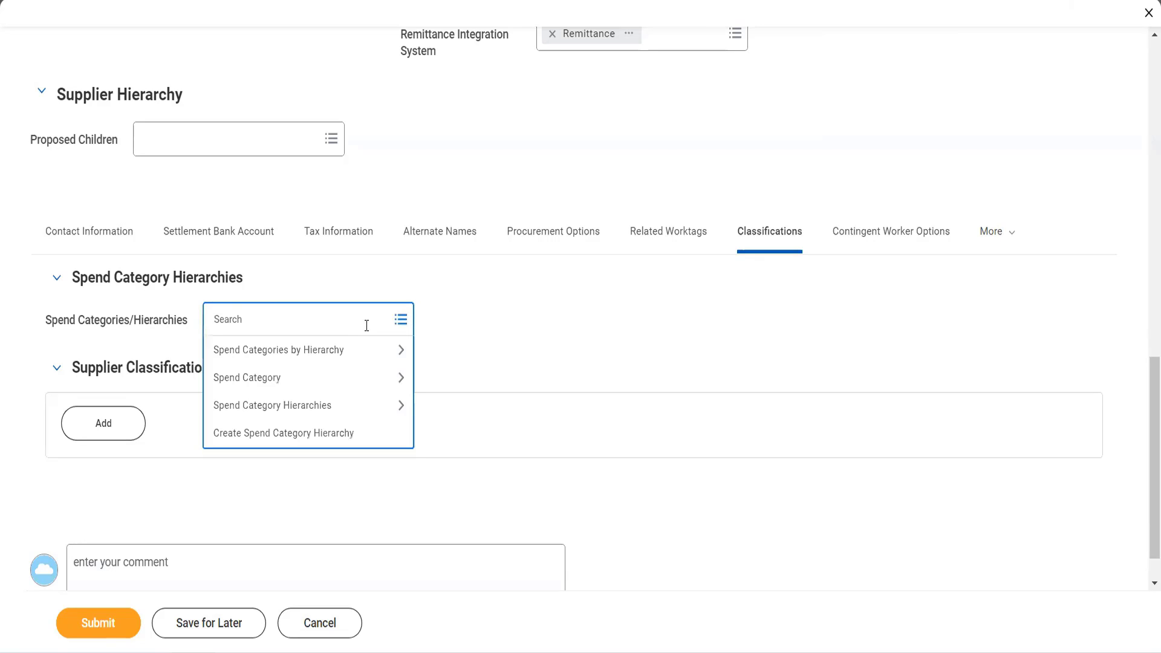
{"action": "left_click", "coordinate": [455, 366]}
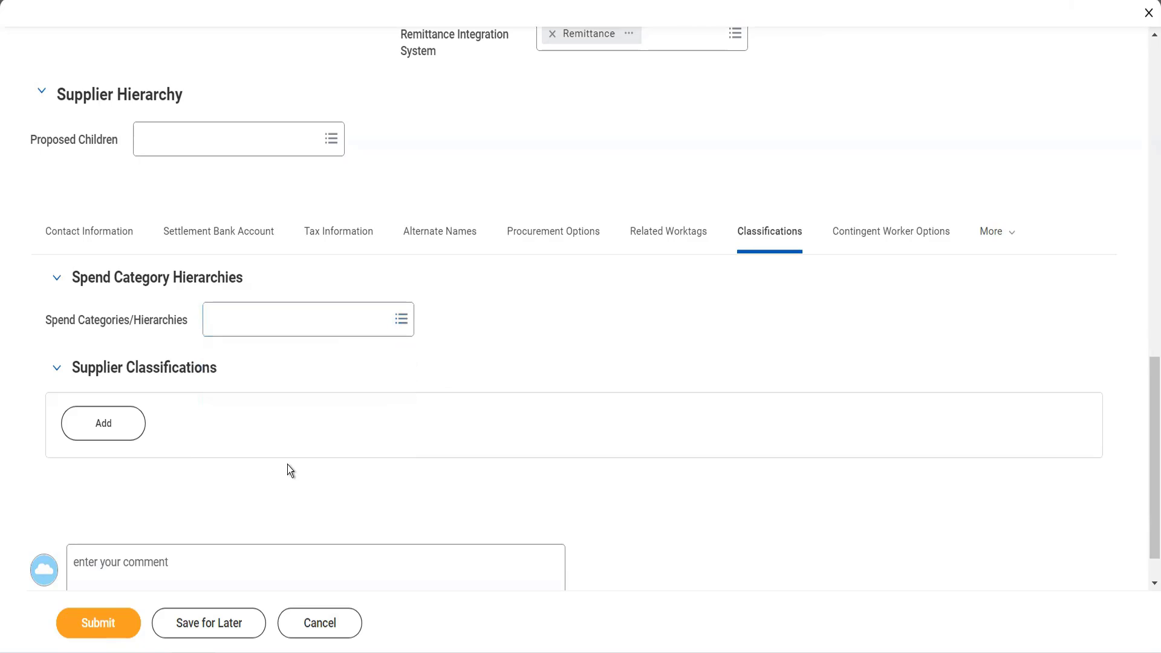
- Add a supplier classification entry and open the list of available classifications for it
{"action": "left_click", "coordinate": [104, 425]}
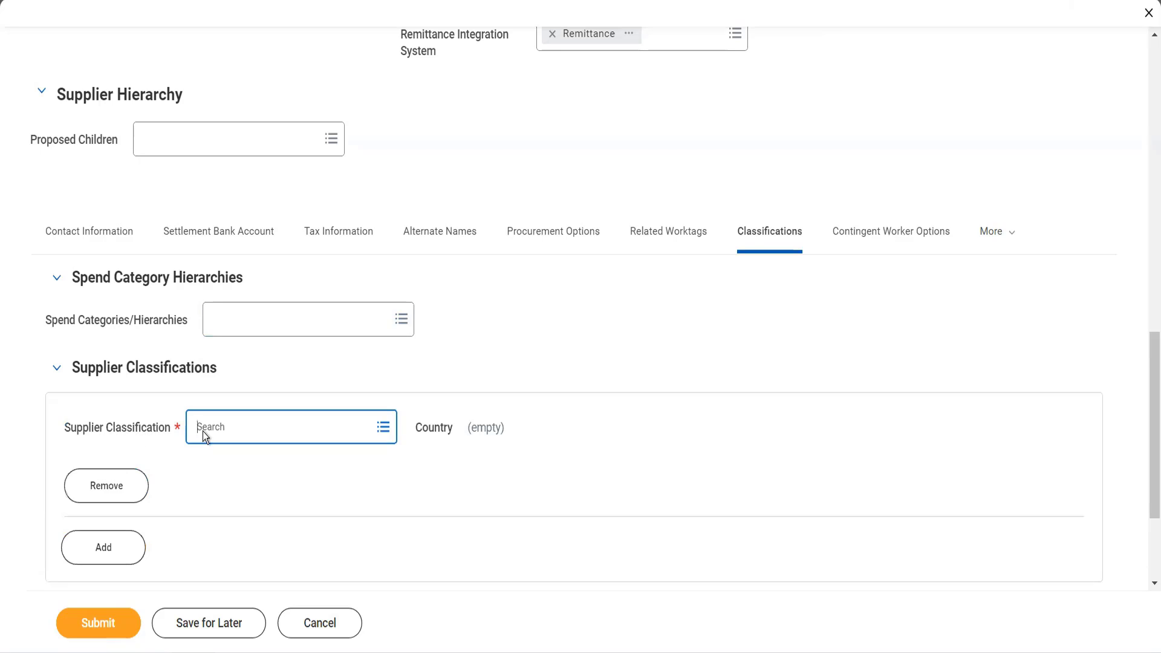
{"action": "left_click", "coordinate": [220, 431]}
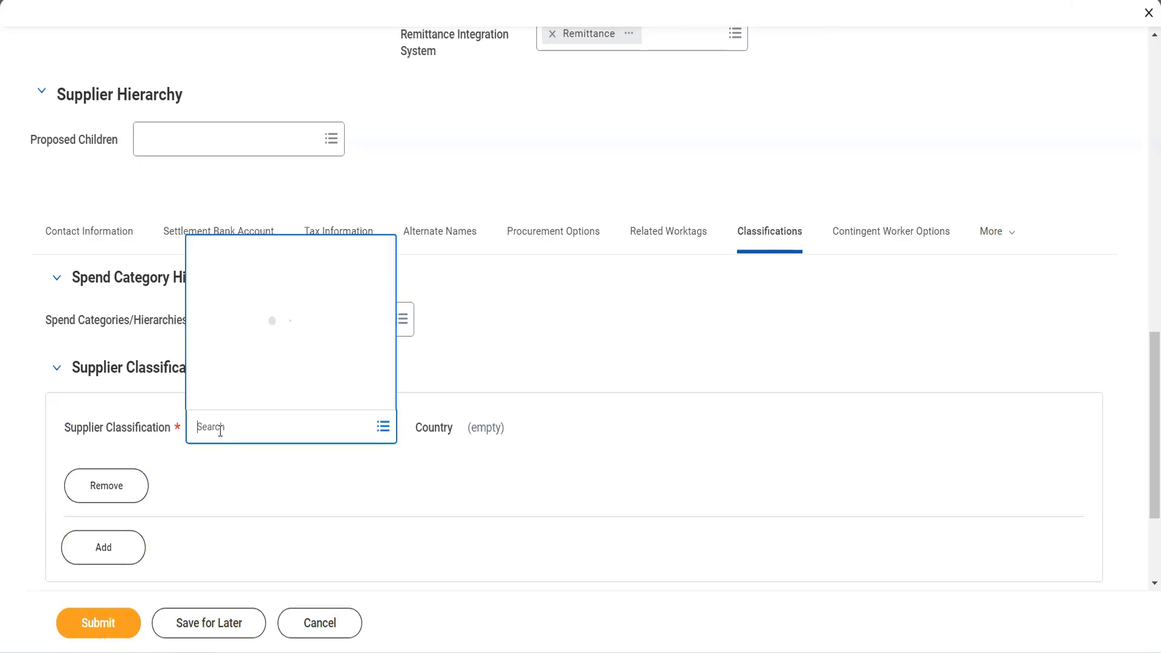
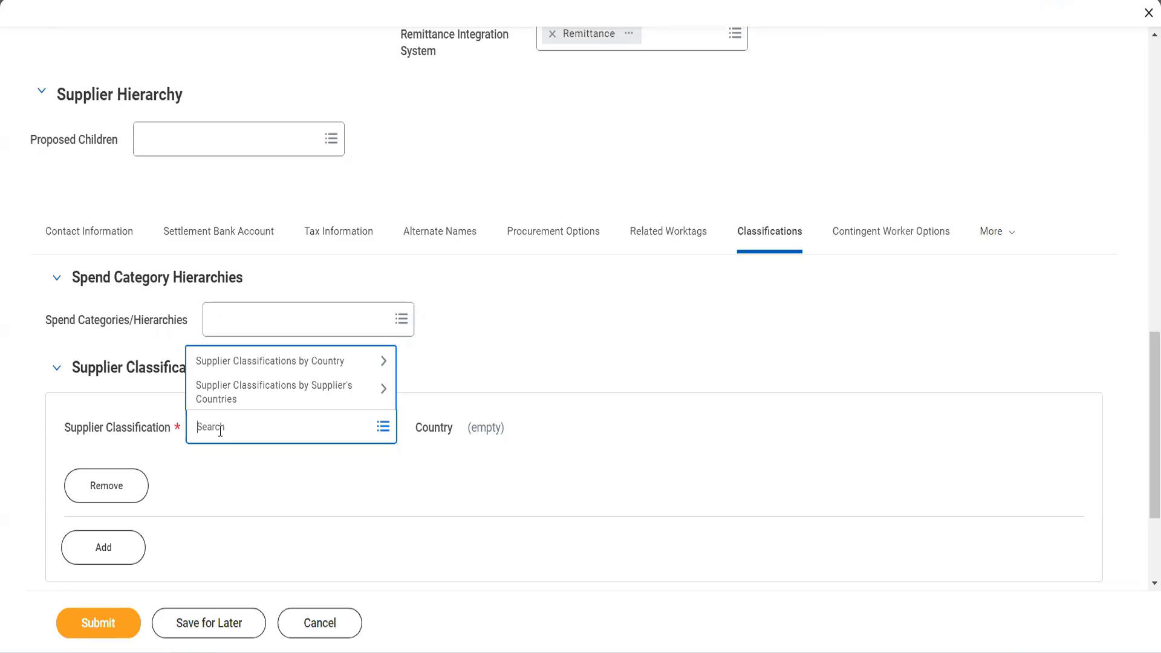
- Select the United States of America supplier classification MBE/WMBE and set its Certification Expiration Date to 05/30/2022
{"action": "left_click", "coordinate": [235, 370]}
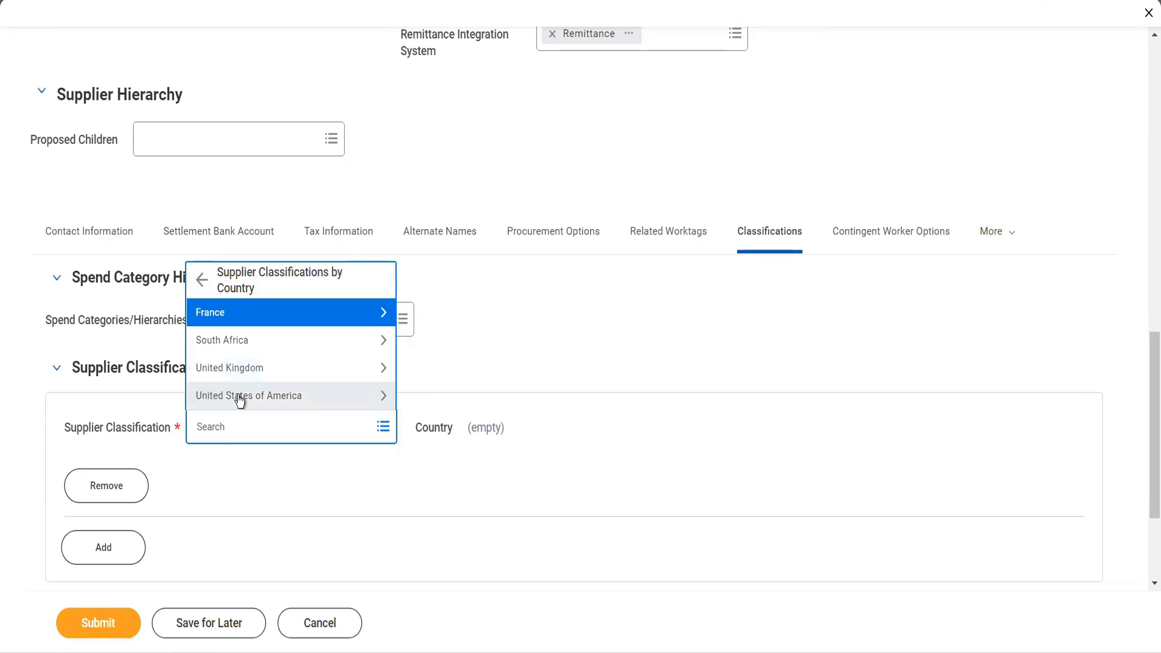
{"action": "left_click", "coordinate": [238, 395]}
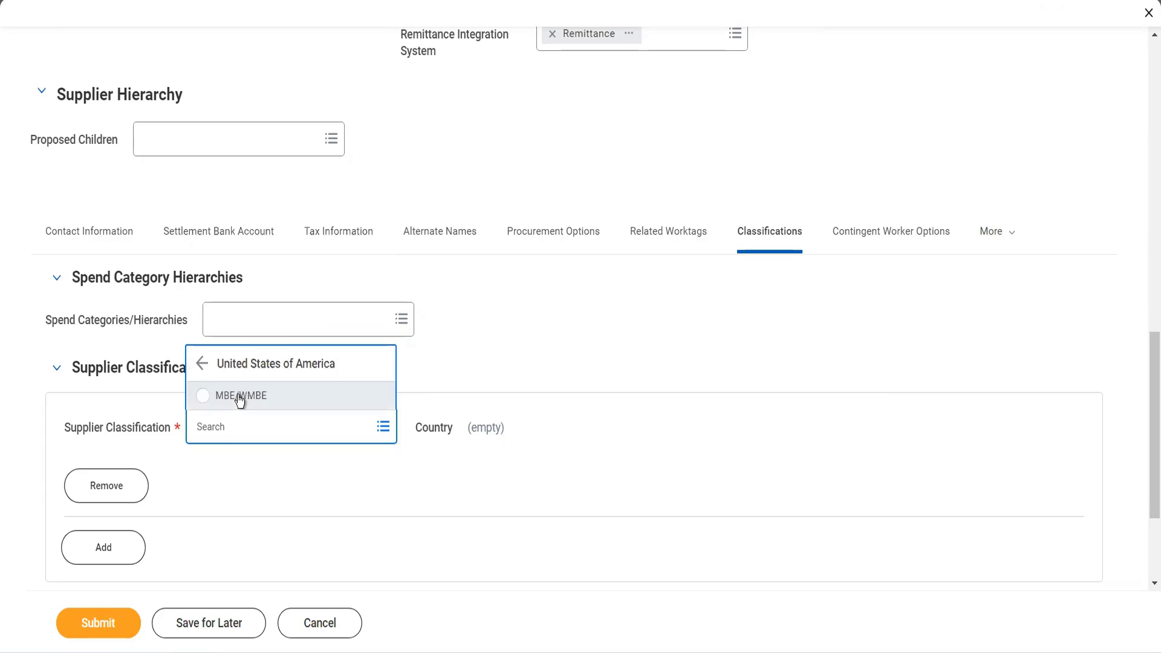
{"action": "left_click", "coordinate": [239, 398]}
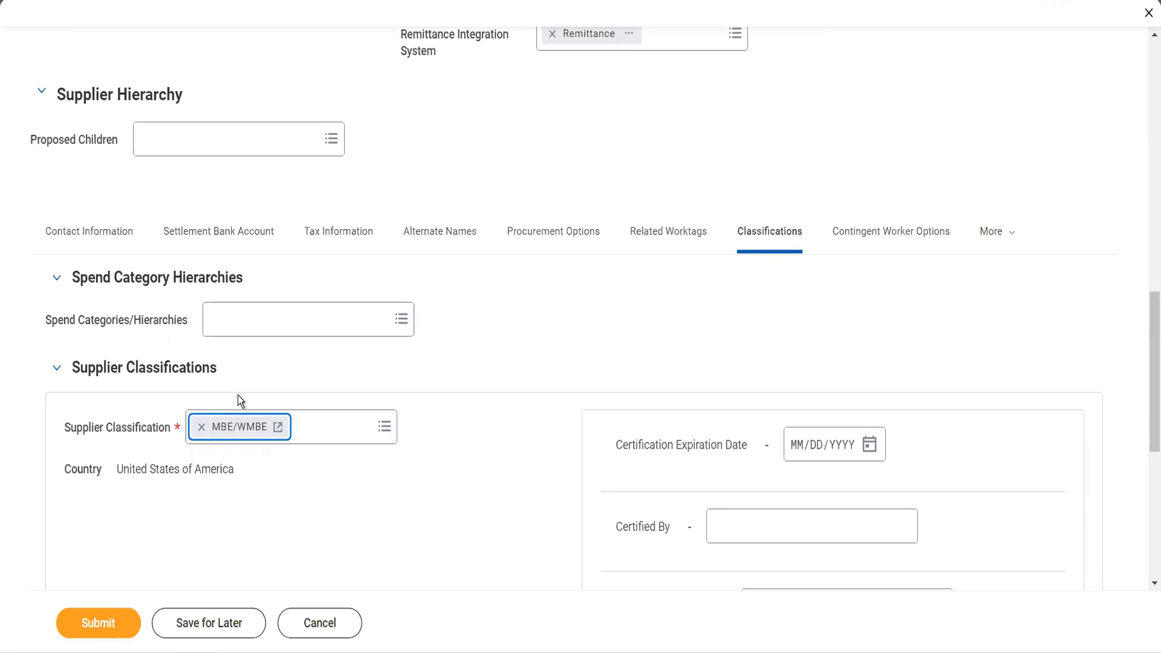
{"action": "left_click", "coordinate": [868, 443]}
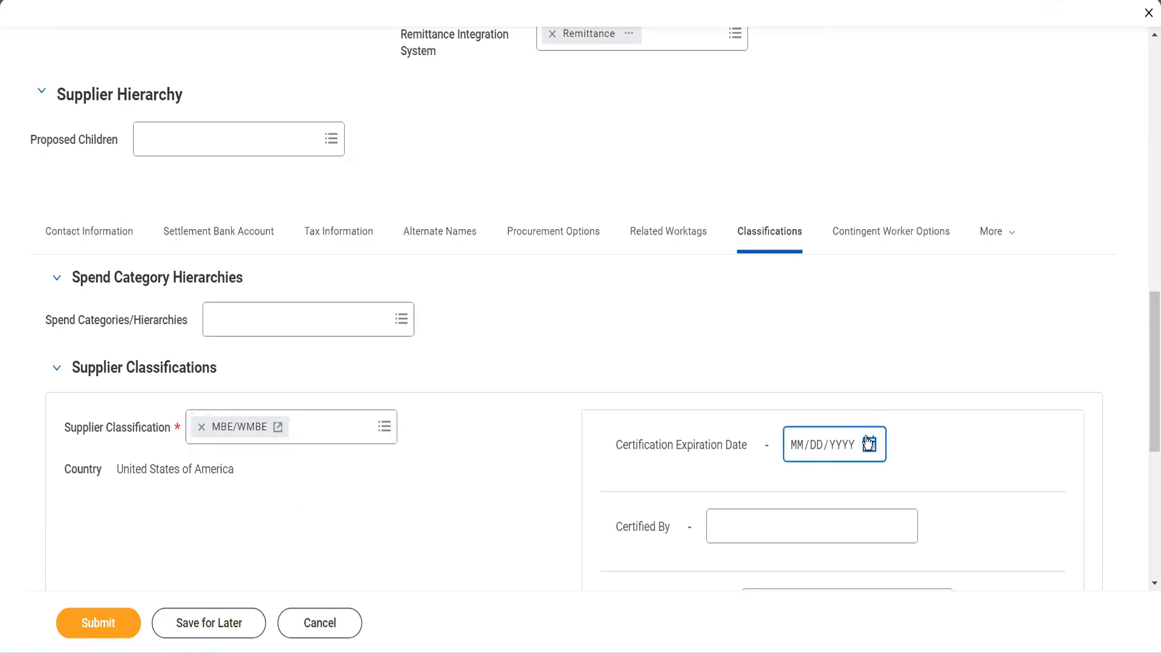
{"action": "left_click", "coordinate": [869, 443]}
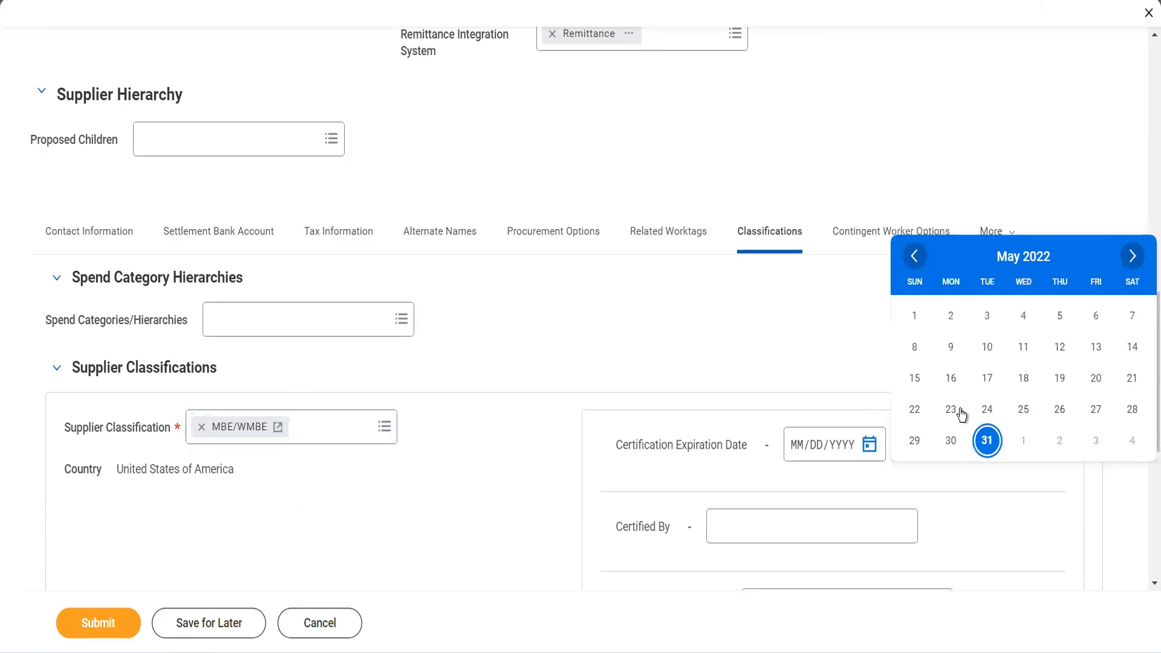
{"action": "left_click", "coordinate": [953, 441]}
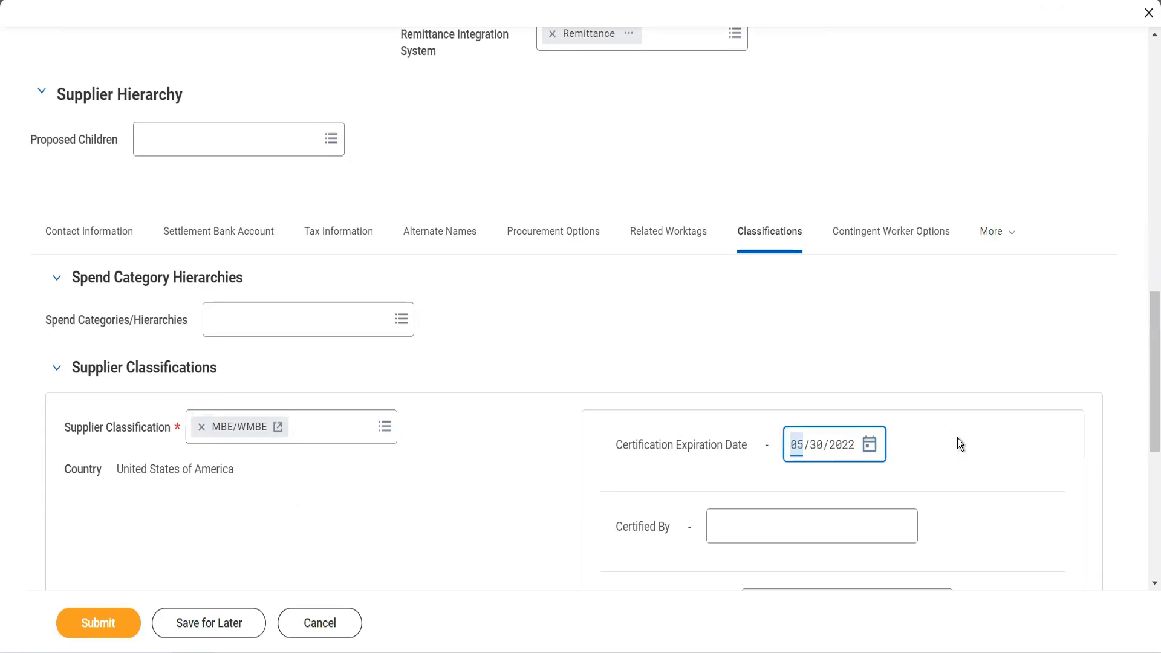
{"action": "scroll", "coordinate": [956, 437], "scroll_direction": "down", "scroll_amount": 2}
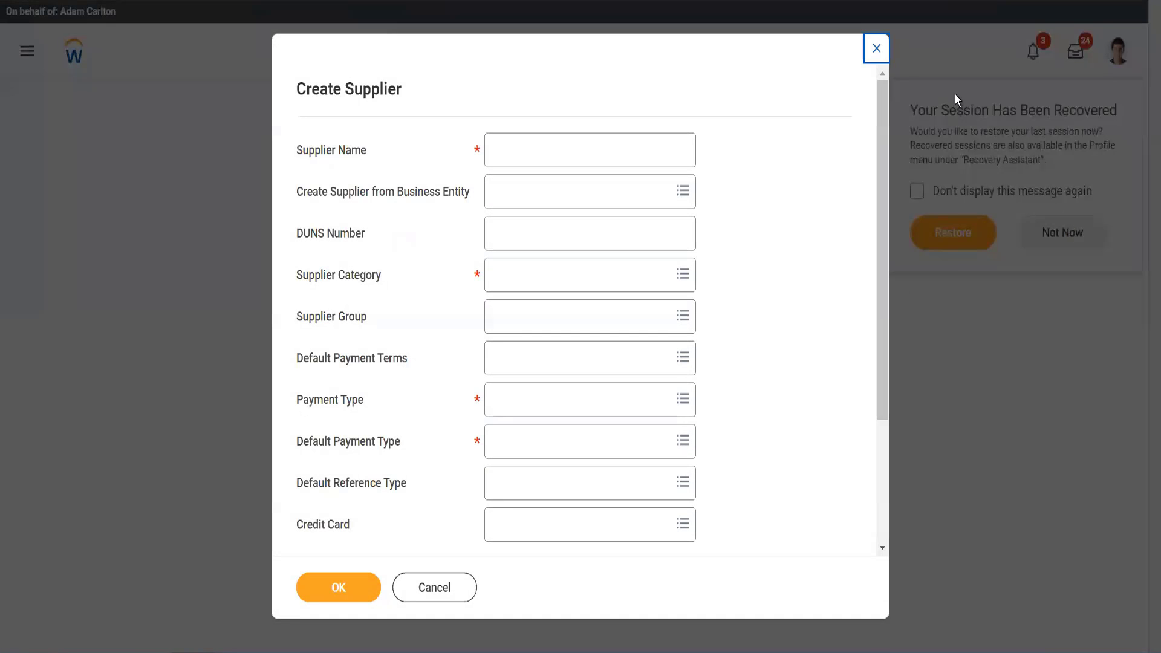
- Close the blank Create Supplier form and open the Find Suppliers report
{"action": "left_click", "coordinate": [876, 54]}
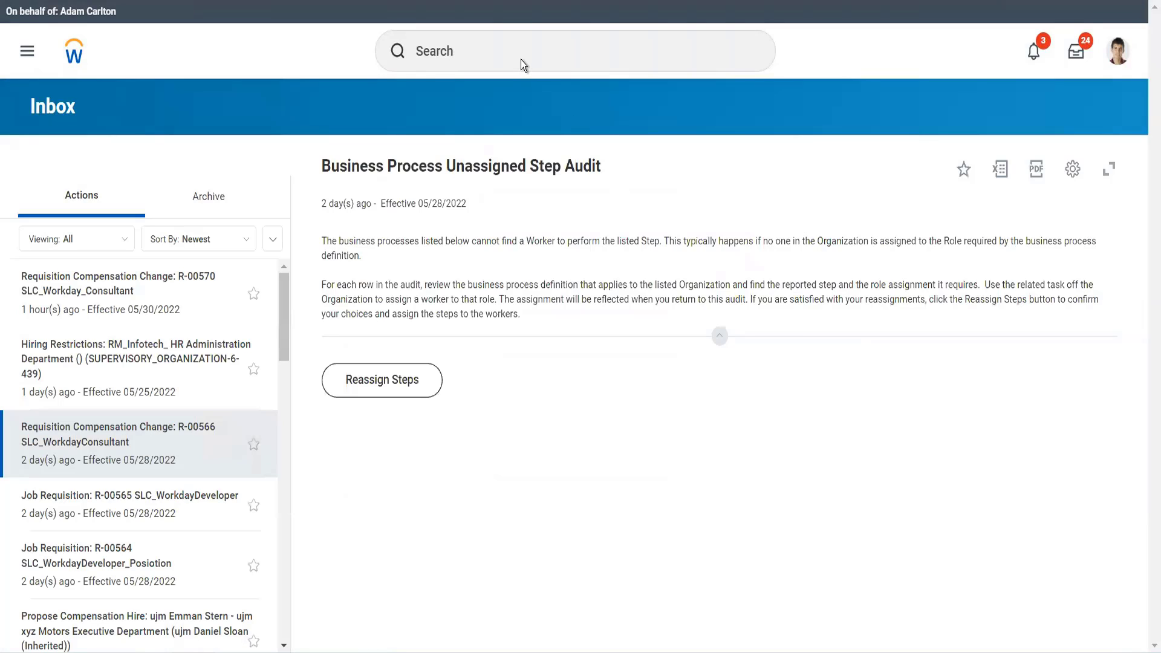
{"action": "left_click", "coordinate": [493, 59]}
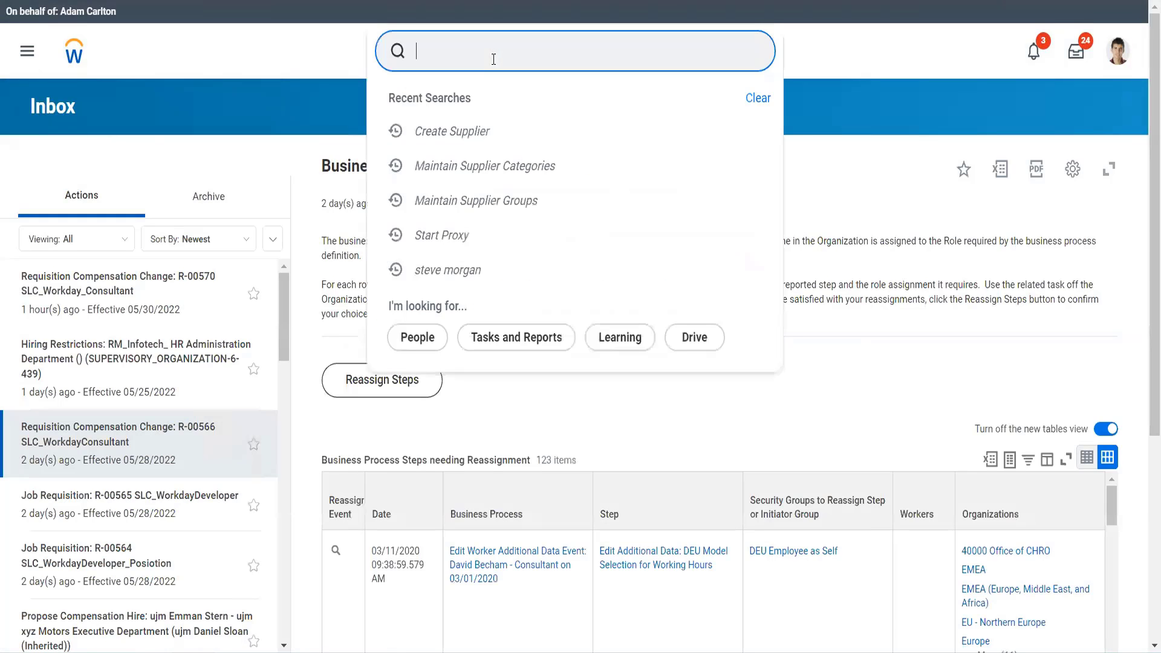
{"action": "type", "text": "find a"}
{"action": "key", "text": "BackSpace"}
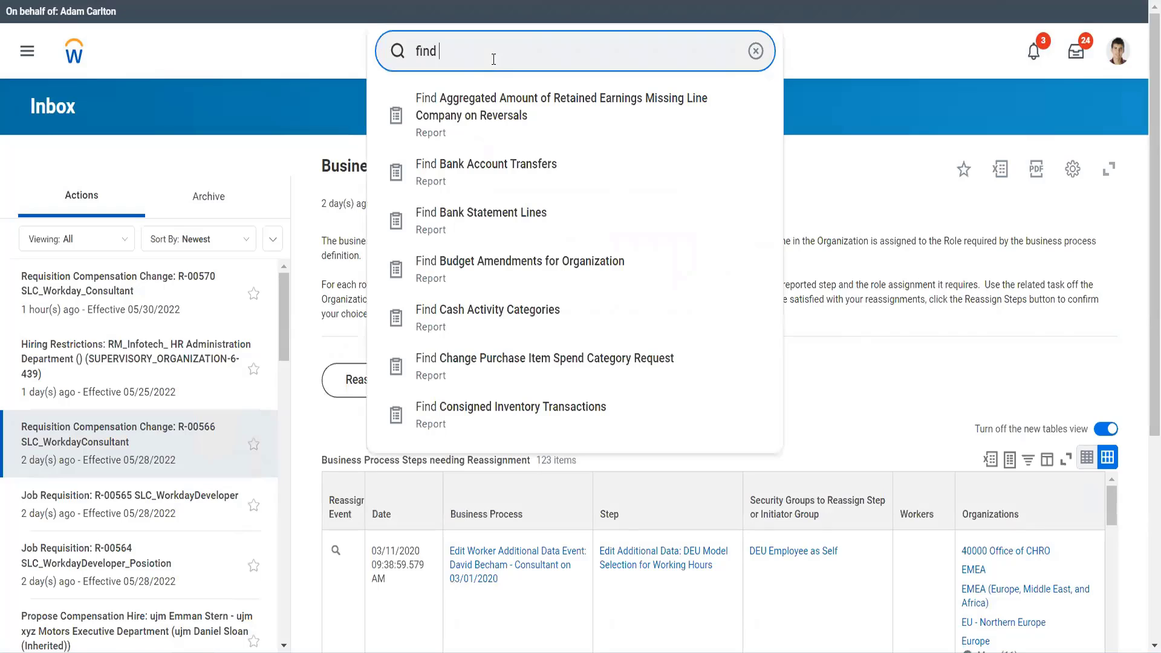
{"action": "type", "text": "supplier"}
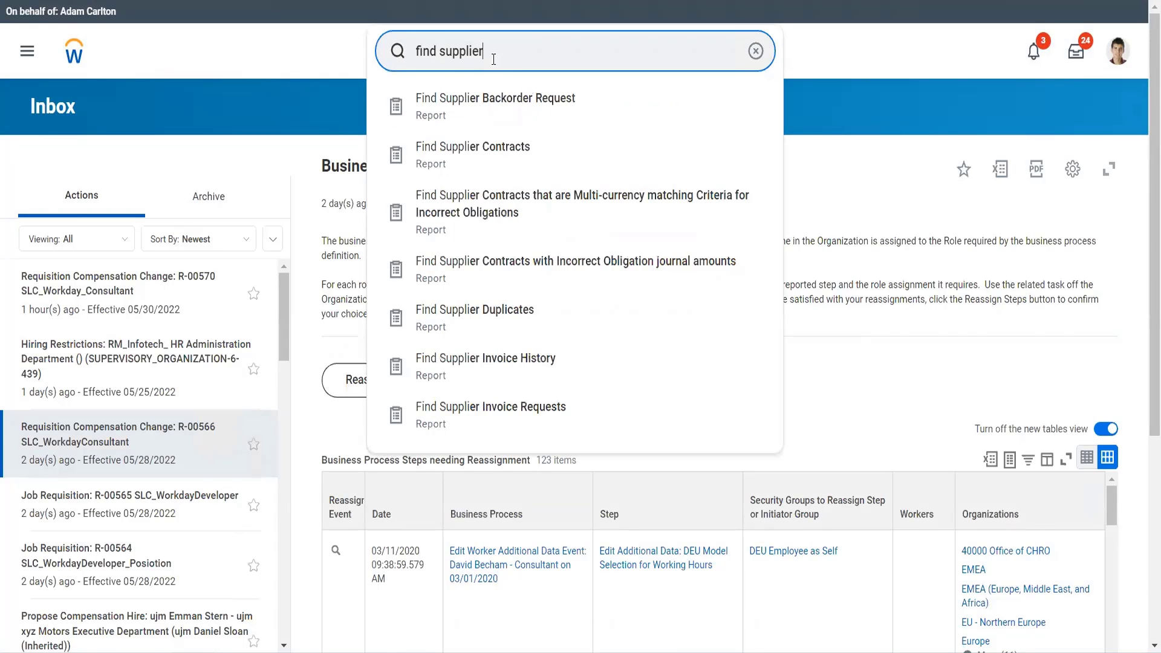
{"action": "type", "text": "s"}
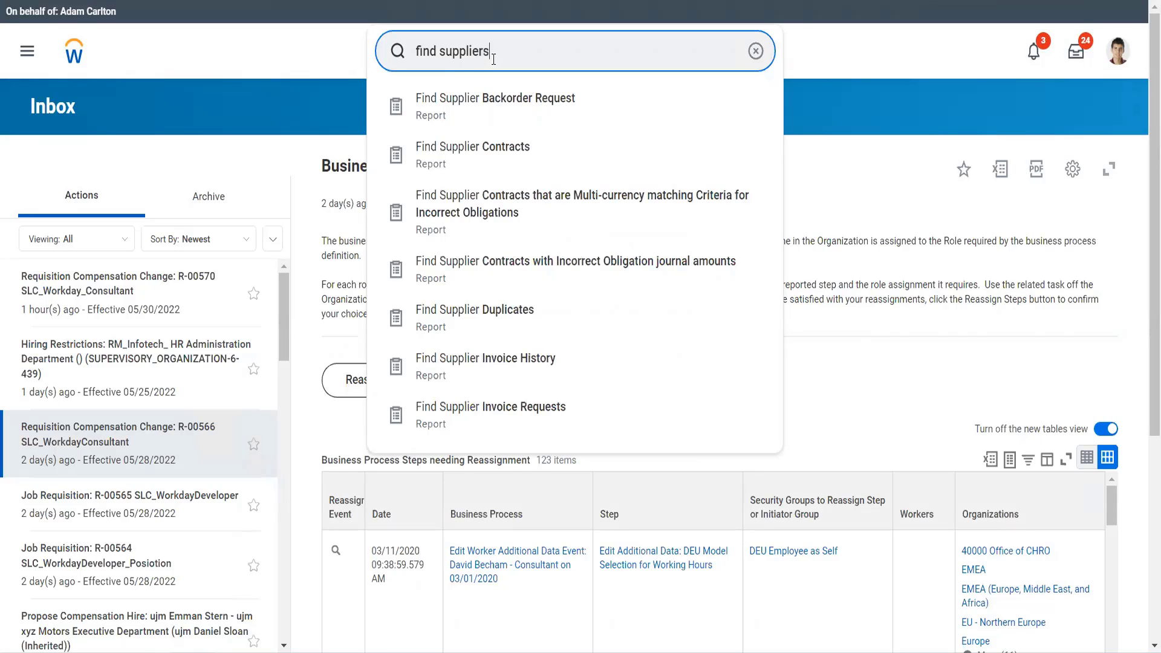
{"action": "left_click", "coordinate": [488, 100]}
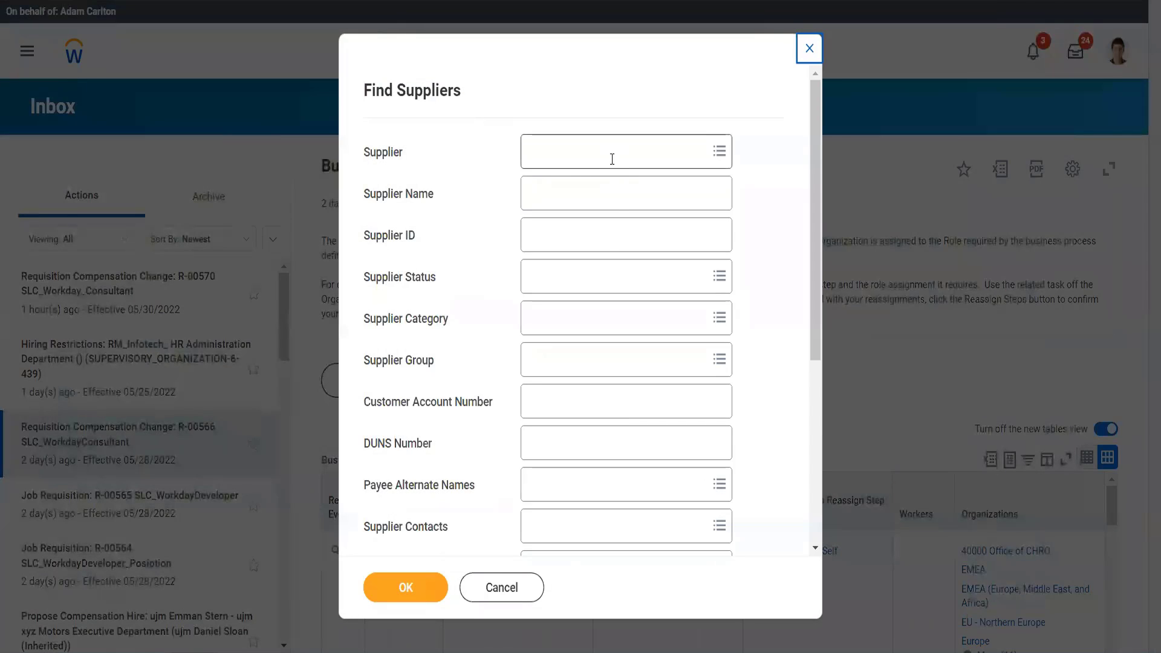
- Run the Find Suppliers report for the supplier Adani ports
{"action": "left_click", "coordinate": [612, 159]}
{"action": "type", "text": "ada"}
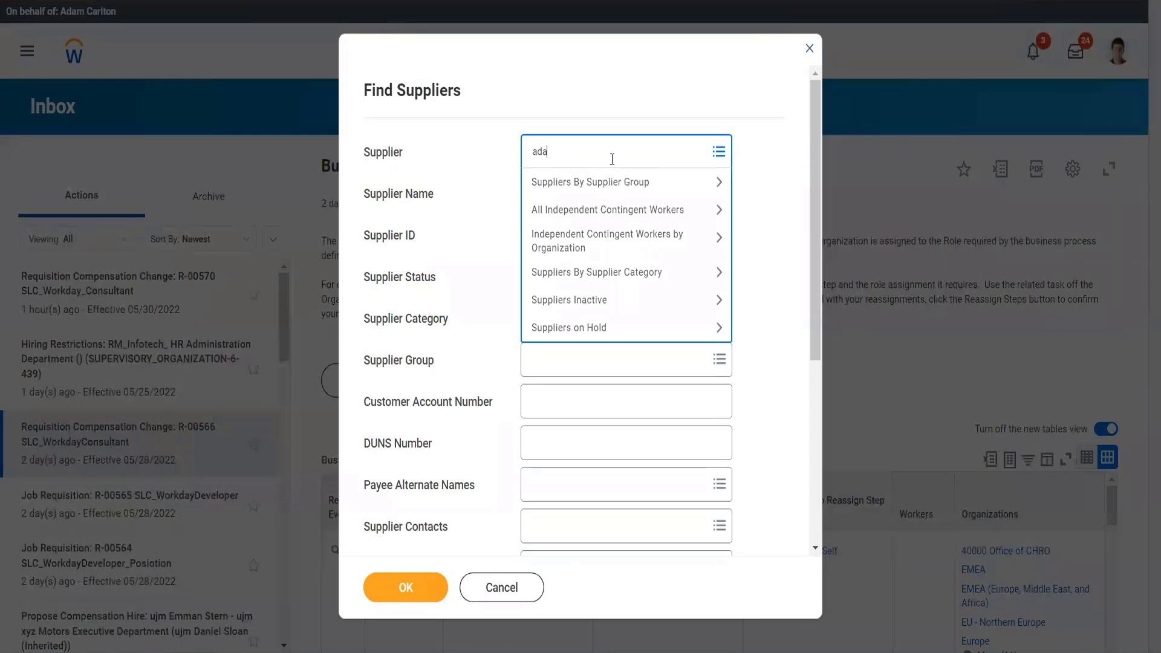
{"action": "type", "text": "m"}
{"action": "type", "text": "i port"}
{"action": "key", "text": "Return"}
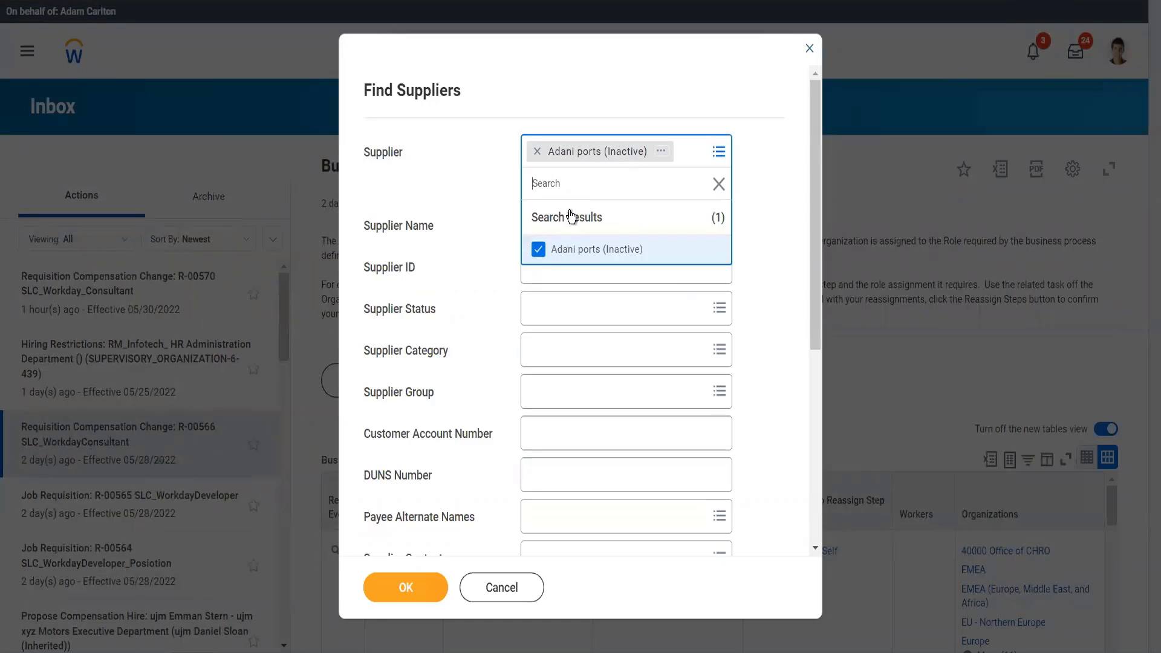
{"action": "left_click", "coordinate": [424, 596]}
{"action": "left_click", "coordinate": [422, 593]}
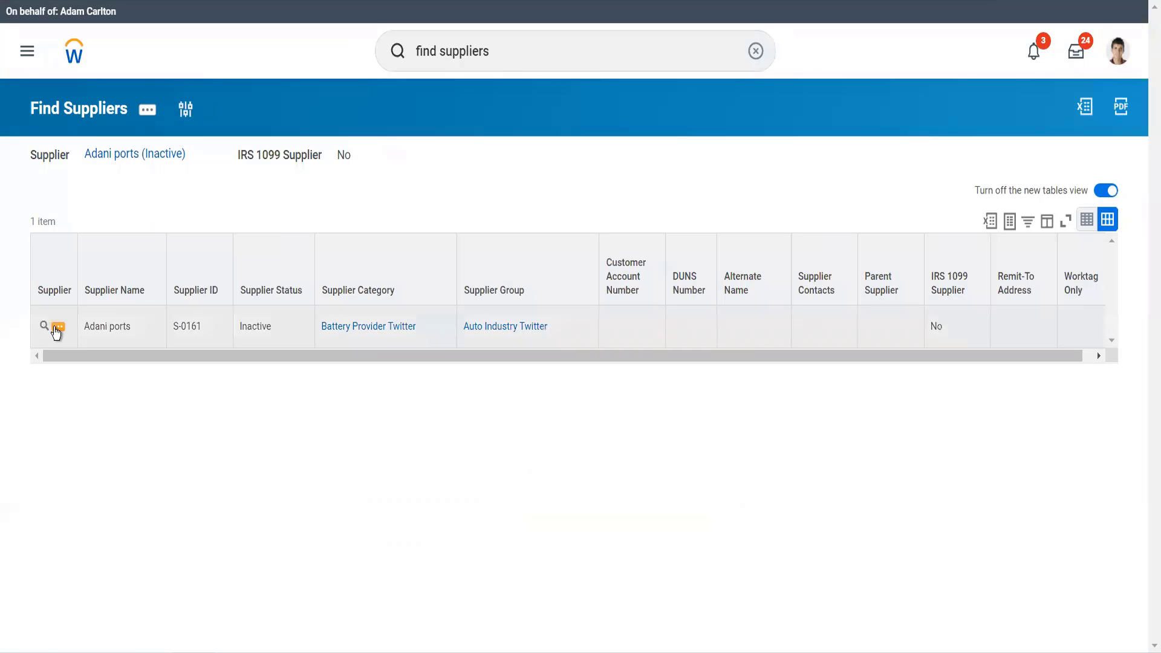
- Open the Adani ports supplier from the report results for editing
{"action": "left_click", "coordinate": [57, 329]}
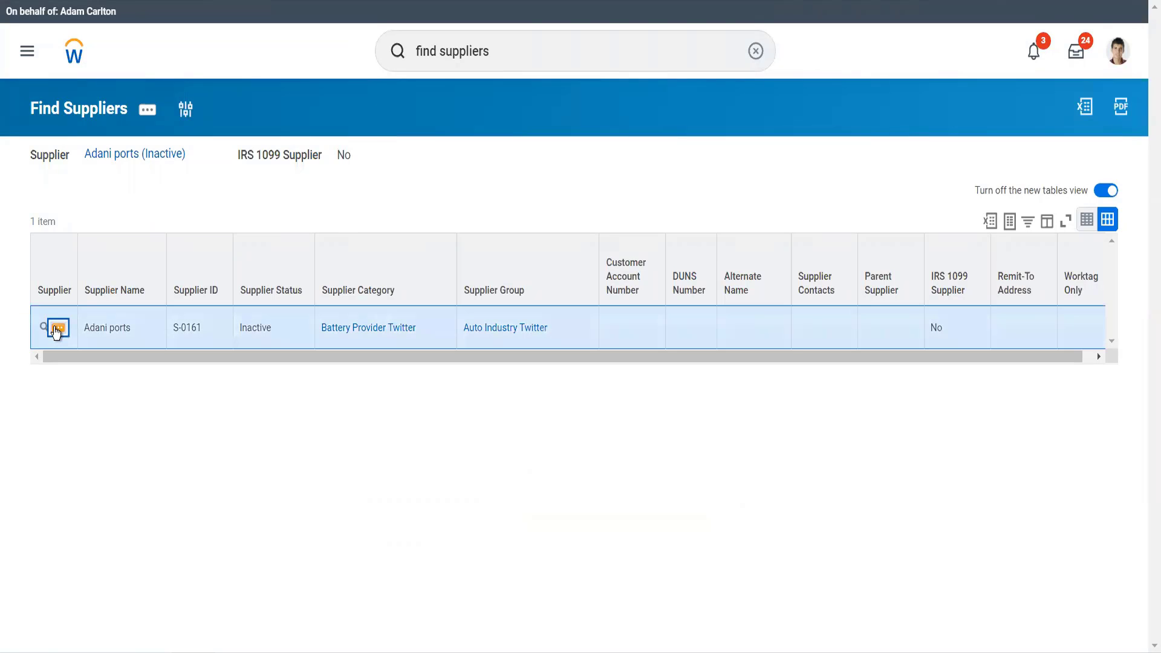
{"action": "left_click", "coordinate": [56, 331]}
{"action": "mouse_move", "coordinate": [158, 108]}
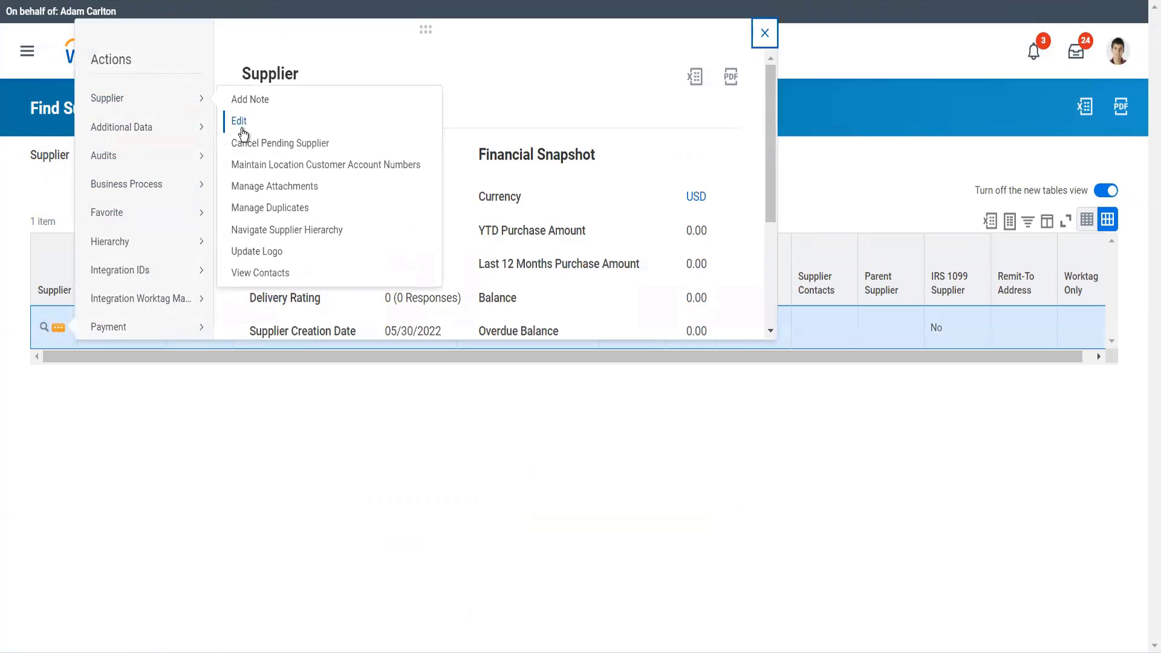
{"action": "left_click", "coordinate": [242, 128]}
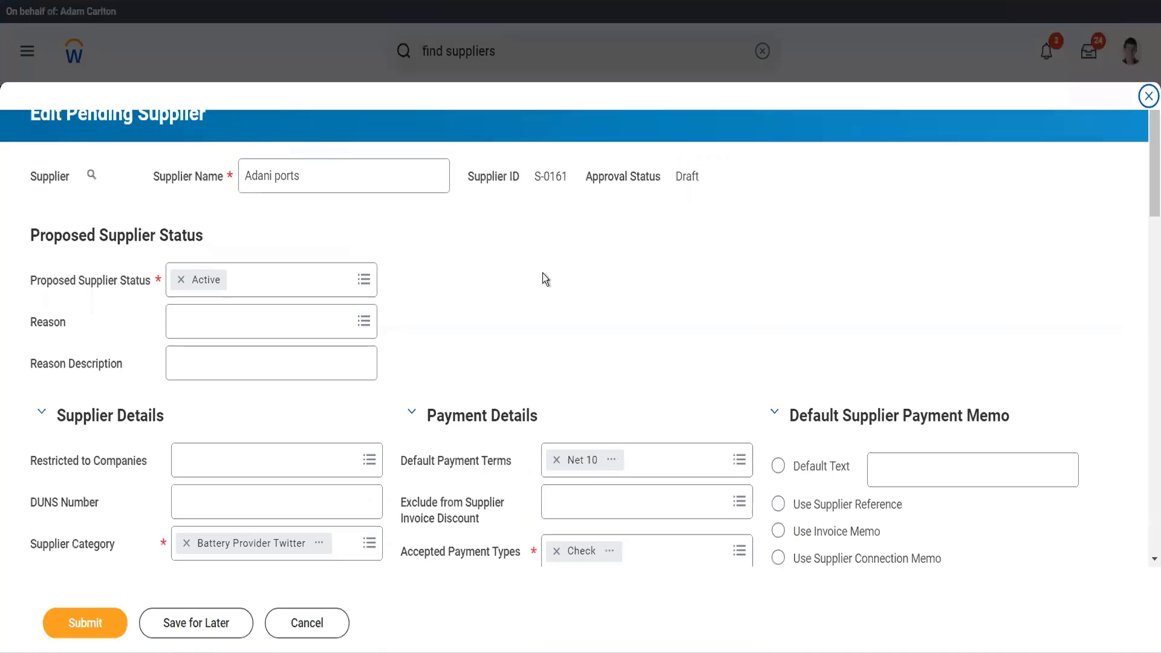
- Review the pending supplier's classifications, contingent worker options, payment details and supplier ID
{"action": "scroll", "coordinate": [572, 300], "scroll_direction": "down", "scroll_amount": 10}
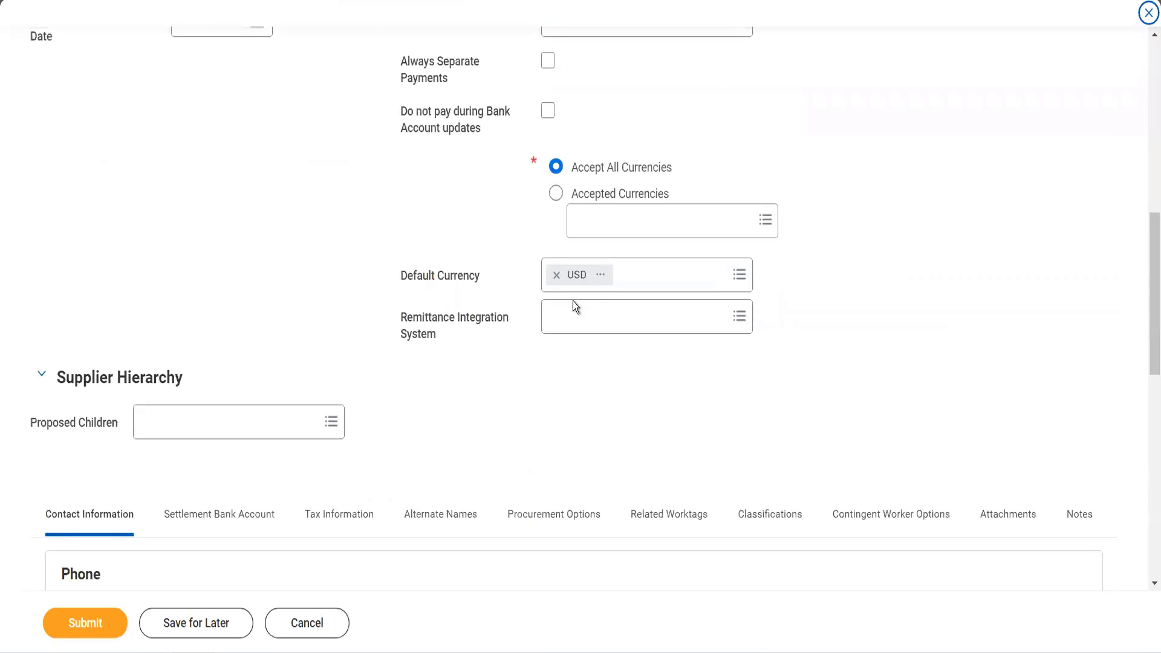
{"action": "left_click", "coordinate": [757, 477]}
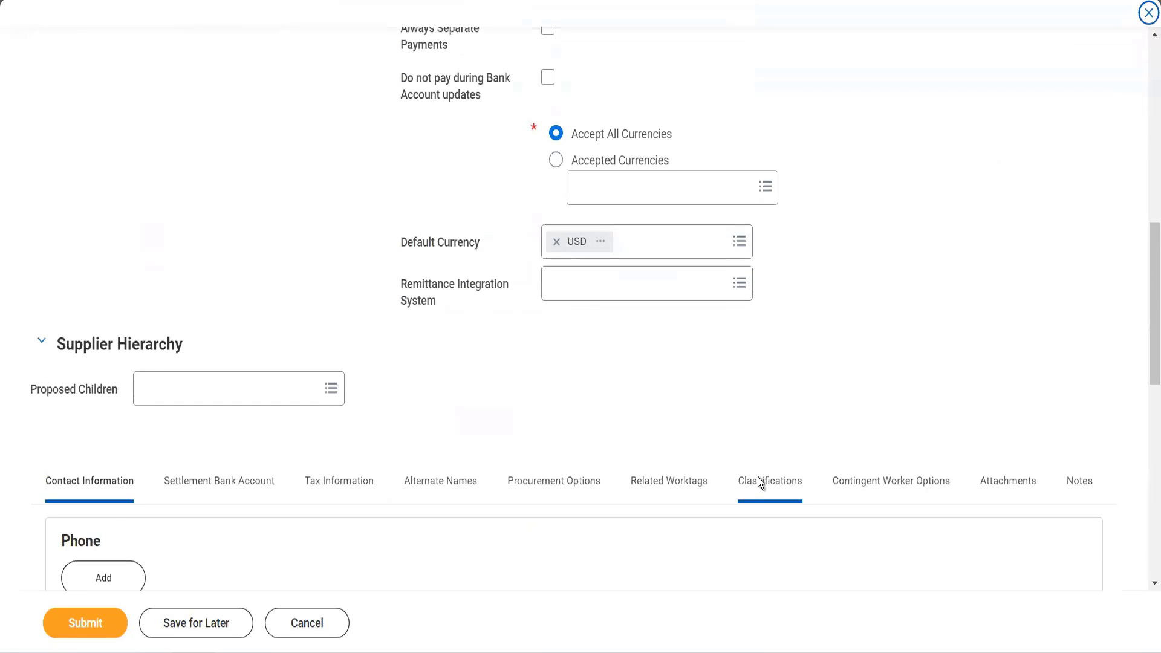
{"action": "scroll", "coordinate": [757, 477], "scroll_direction": "down", "scroll_amount": 5}
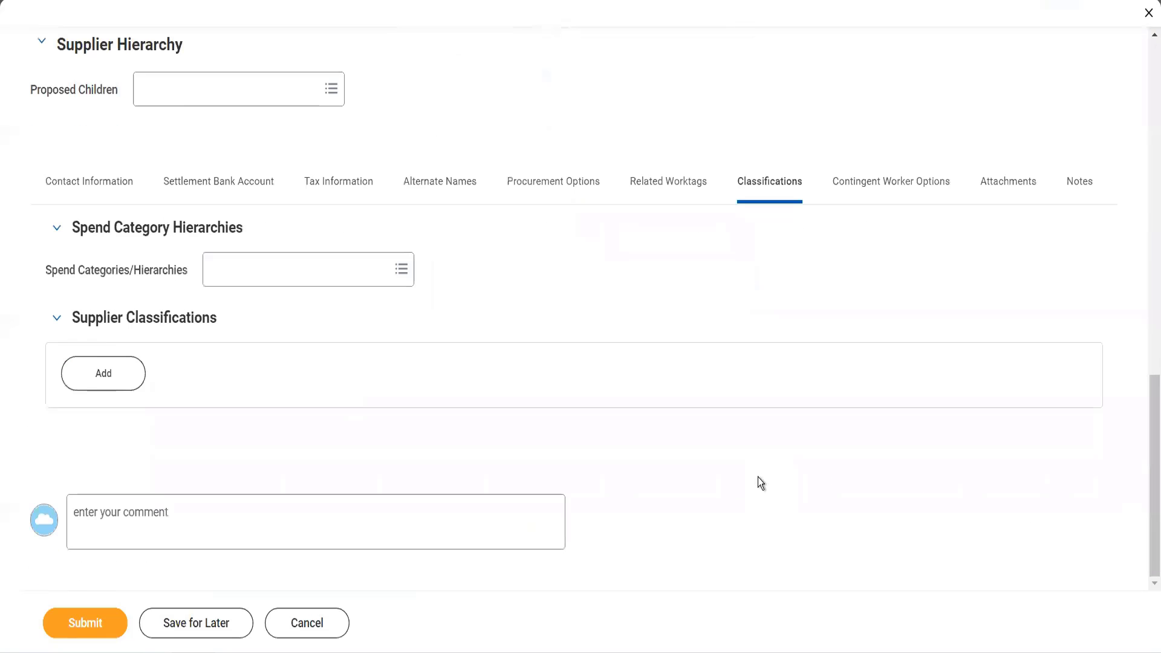
{"action": "scroll", "coordinate": [757, 477], "scroll_direction": "up", "scroll_amount": 5}
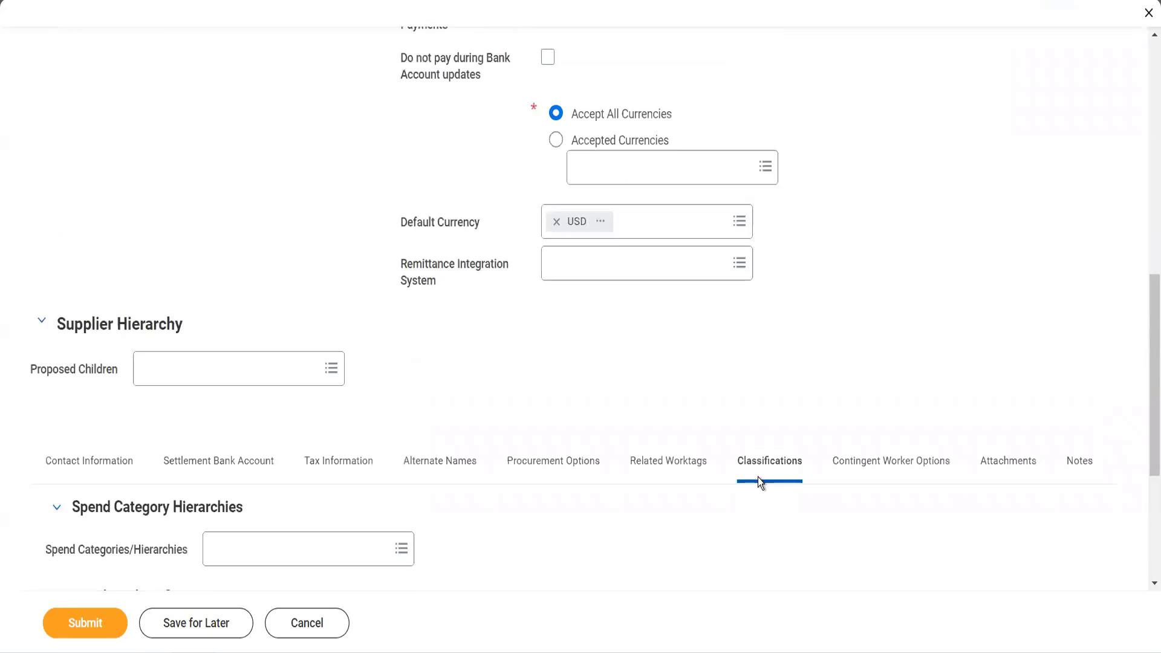
{"action": "left_click", "coordinate": [838, 479]}
{"action": "scroll", "coordinate": [837, 474], "scroll_direction": "down", "scroll_amount": 2}
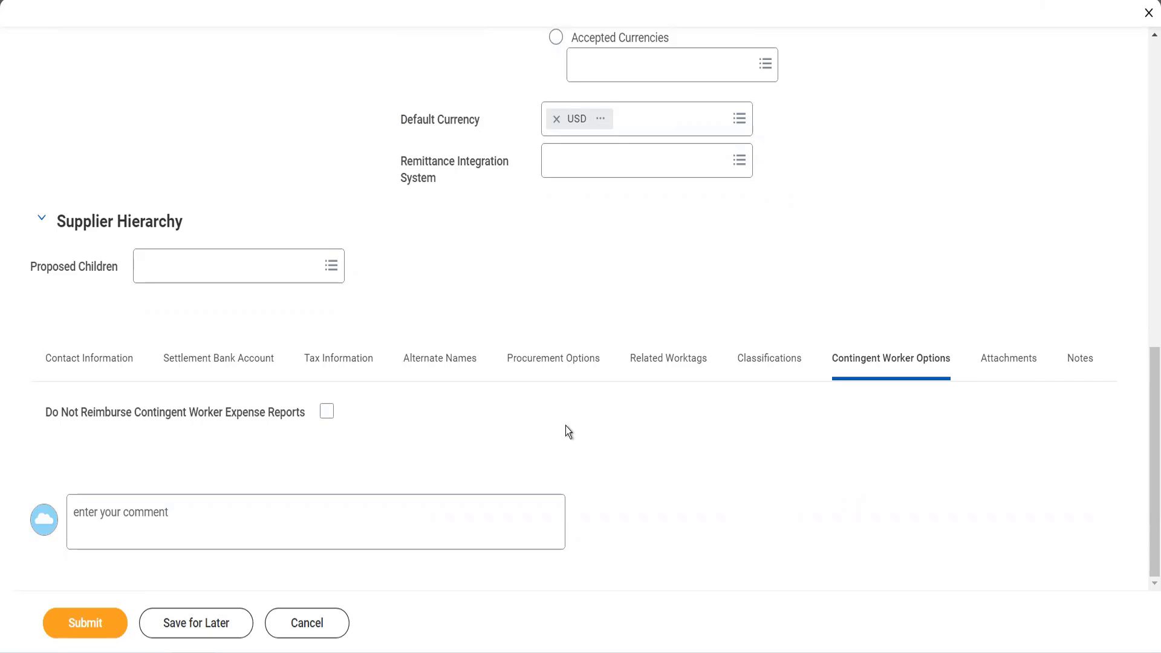
{"action": "scroll", "coordinate": [565, 426], "scroll_direction": "up", "scroll_amount": 5}
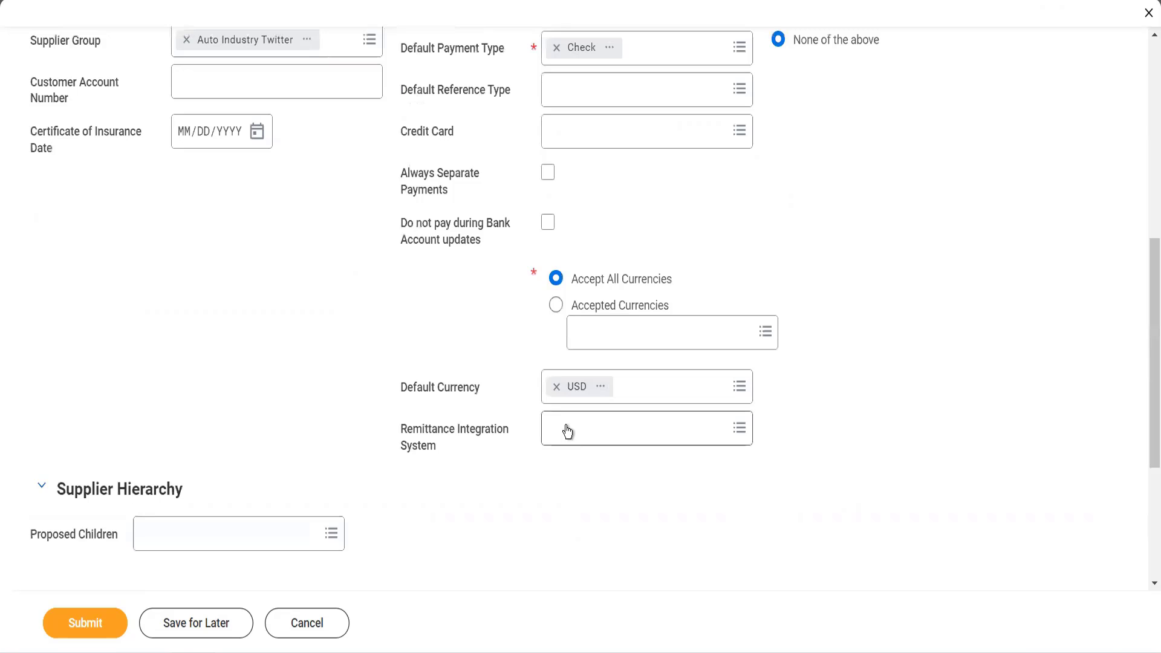
{"action": "scroll", "coordinate": [505, 250], "scroll_direction": "up", "scroll_amount": 9}
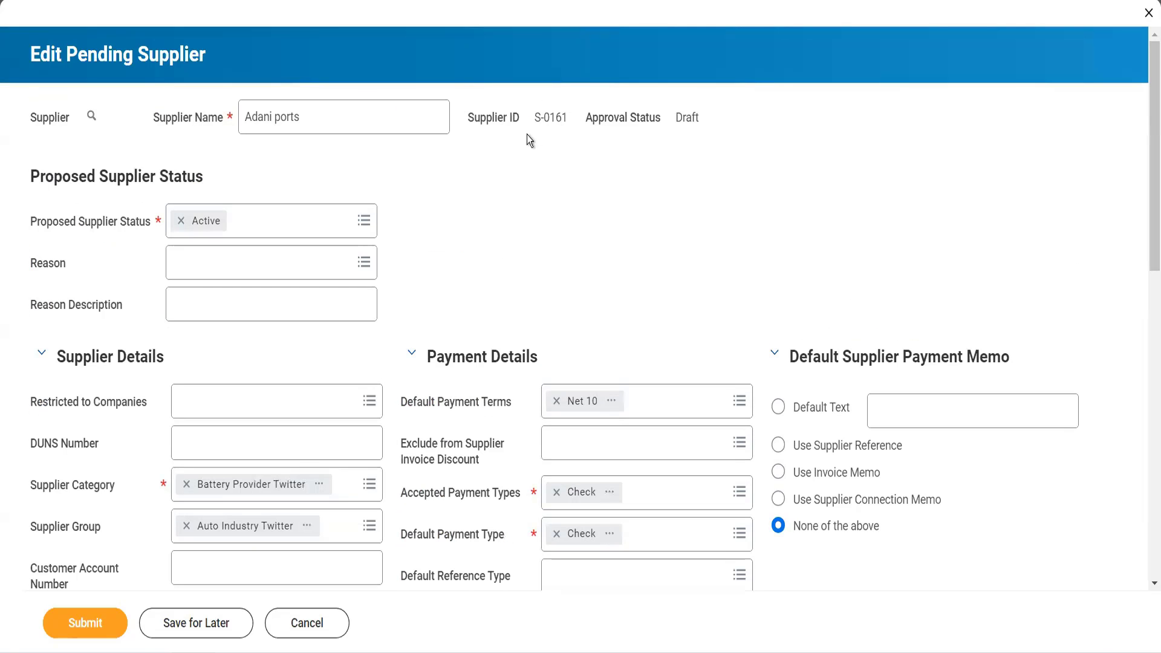
{"action": "double_click", "coordinate": [527, 118]}
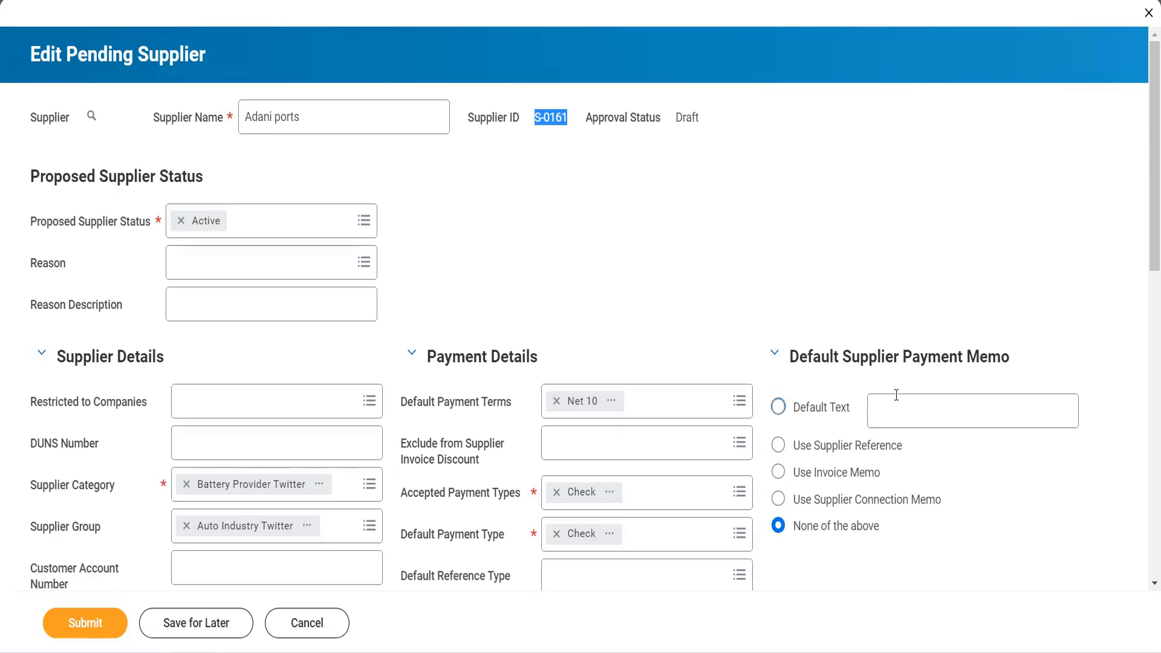
- Set the default supplier payment memo to the default text "Thanks for doing business"
{"action": "left_click", "coordinate": [779, 409]}
{"action": "left_click", "coordinate": [899, 402]}
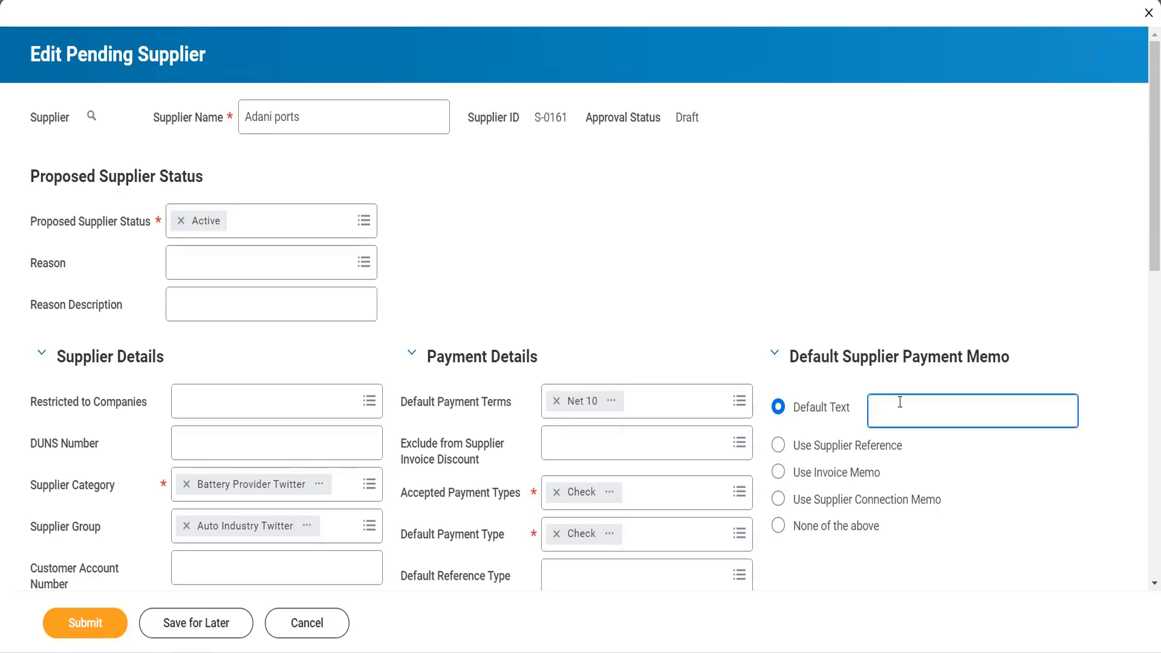
{"action": "type", "text": "Thannsn"}
{"action": "key", "text": "BackSpace"}
{"action": "key", "text": "BackSpace"}
{"action": "type", "text": "ks for doingingn"}
{"action": "key", "text": "BackSpace"}
{"action": "key", "text": "BackSpace"}
{"action": "key", "text": "BackSpace"}
{"action": "key", "text": "BackSpace"}
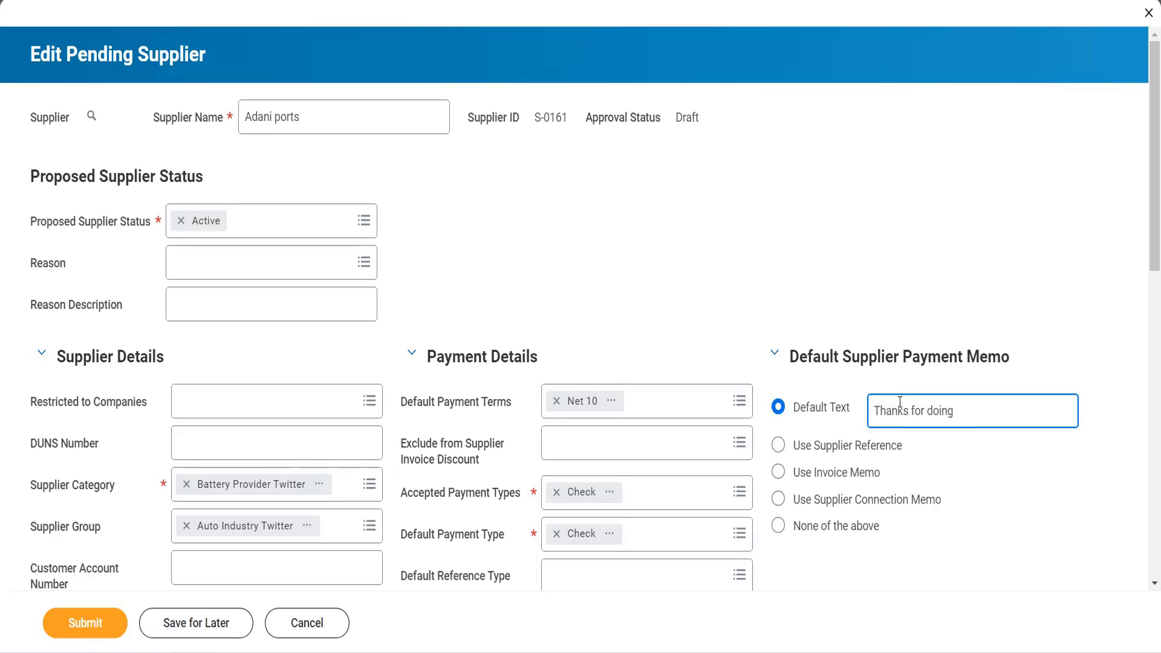
{"action": "type", "text": "n"}
{"action": "key", "text": "BackSpace"}
{"action": "type", "text": "bu"}
{"action": "type", "text": "sinrs"}
{"action": "key", "text": "BackSpace"}
{"action": "key", "text": "BackSpace"}
{"action": "type", "text": "ess"}
- Enable Always Separate Payments and Do not pay during Bank Account updates in the supplier's payment details
{"action": "scroll", "coordinate": [731, 466], "scroll_direction": "down", "scroll_amount": 7}
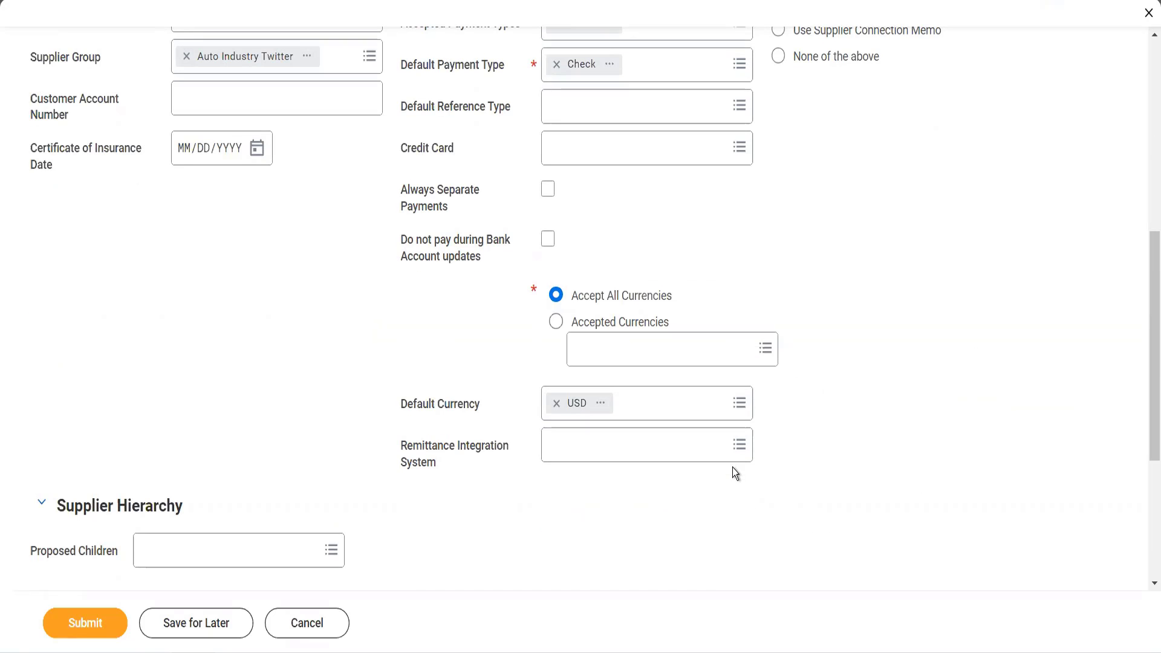
{"action": "left_click", "coordinate": [548, 193]}
{"action": "left_click", "coordinate": [547, 241]}
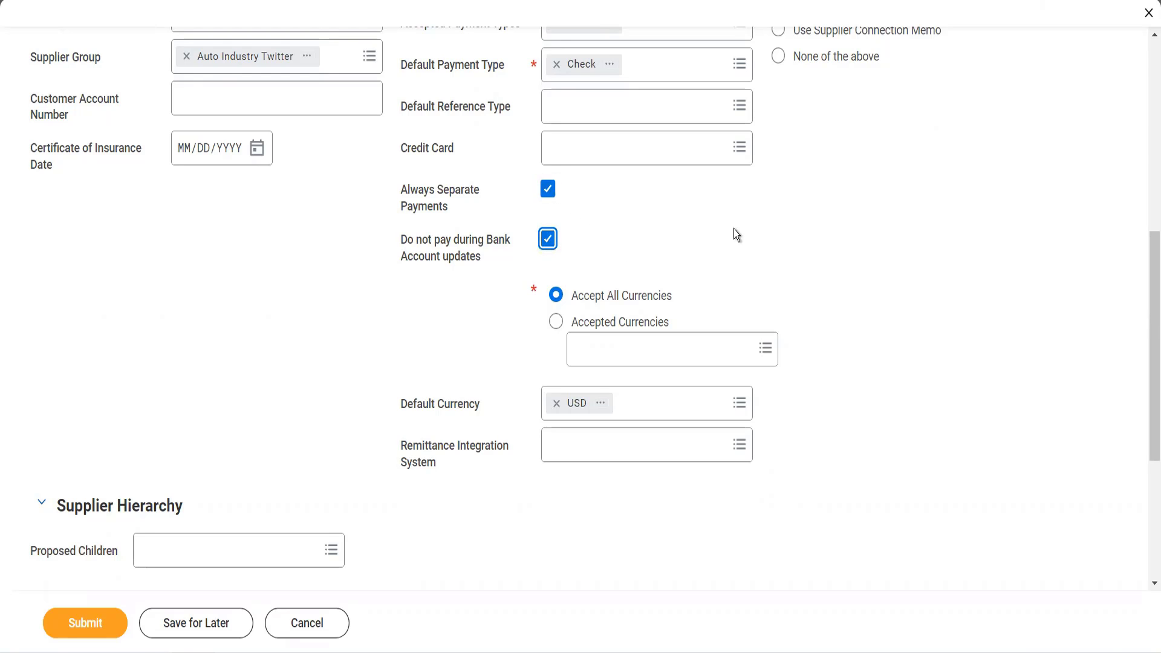
{"action": "scroll", "coordinate": [734, 229], "scroll_direction": "up", "scroll_amount": 3}
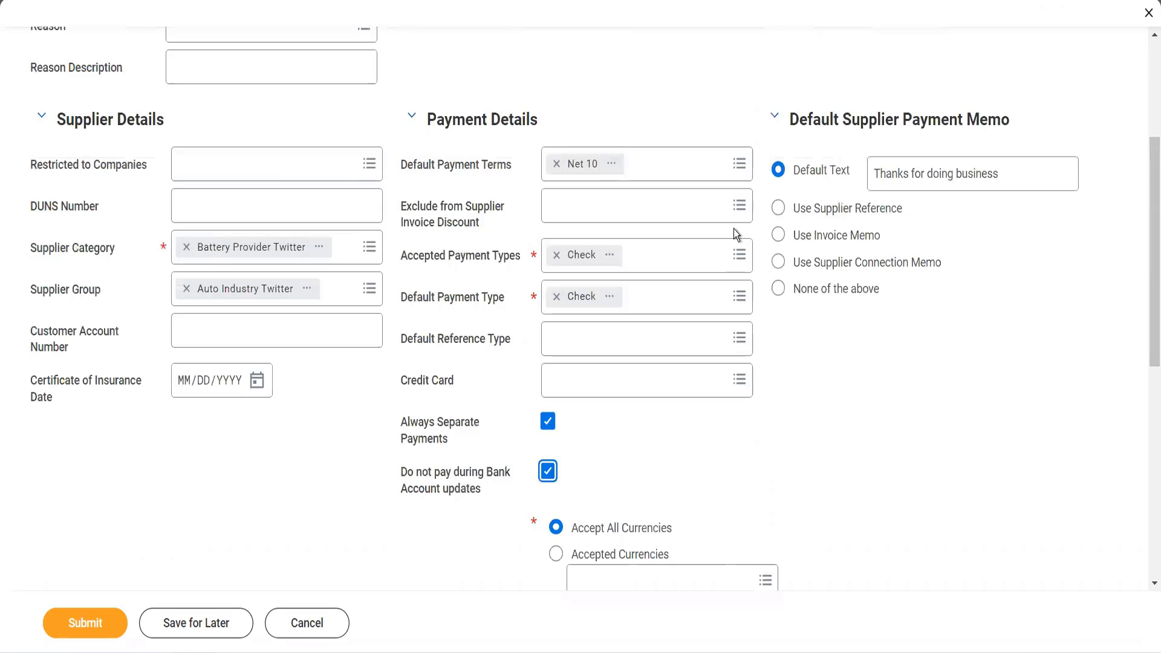
- Add a phone entry to the supplier's contact information with the country phone code India (+91)
{"action": "scroll", "coordinate": [734, 229], "scroll_direction": "down", "scroll_amount": 5}
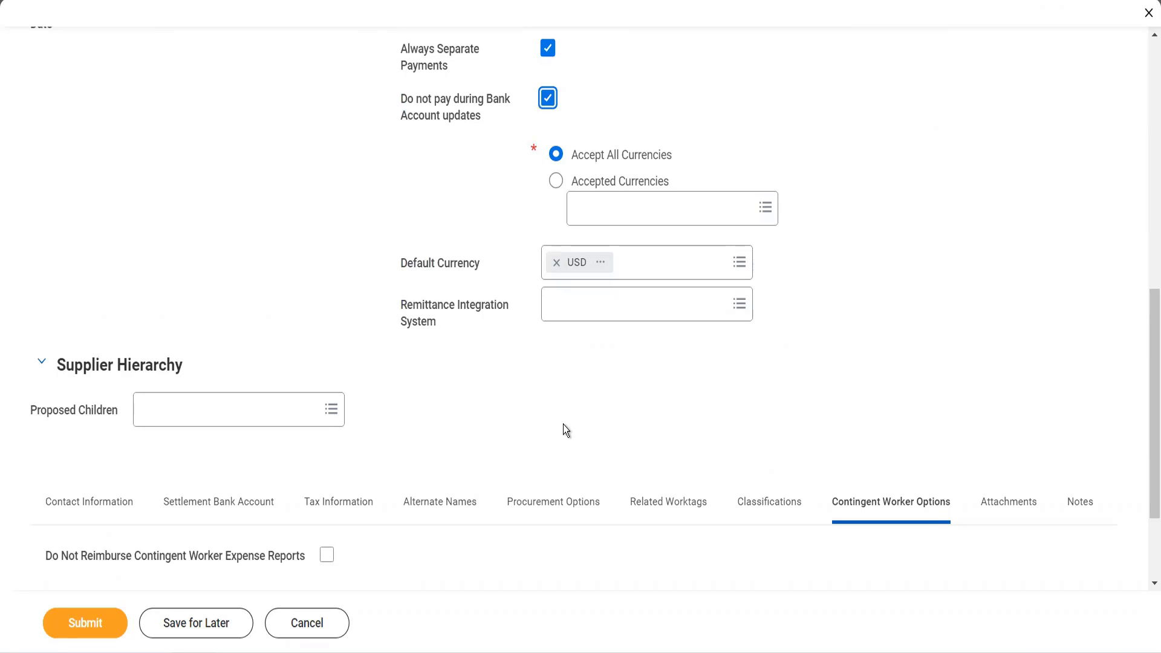
{"action": "scroll", "coordinate": [564, 425], "scroll_direction": "down", "scroll_amount": 2}
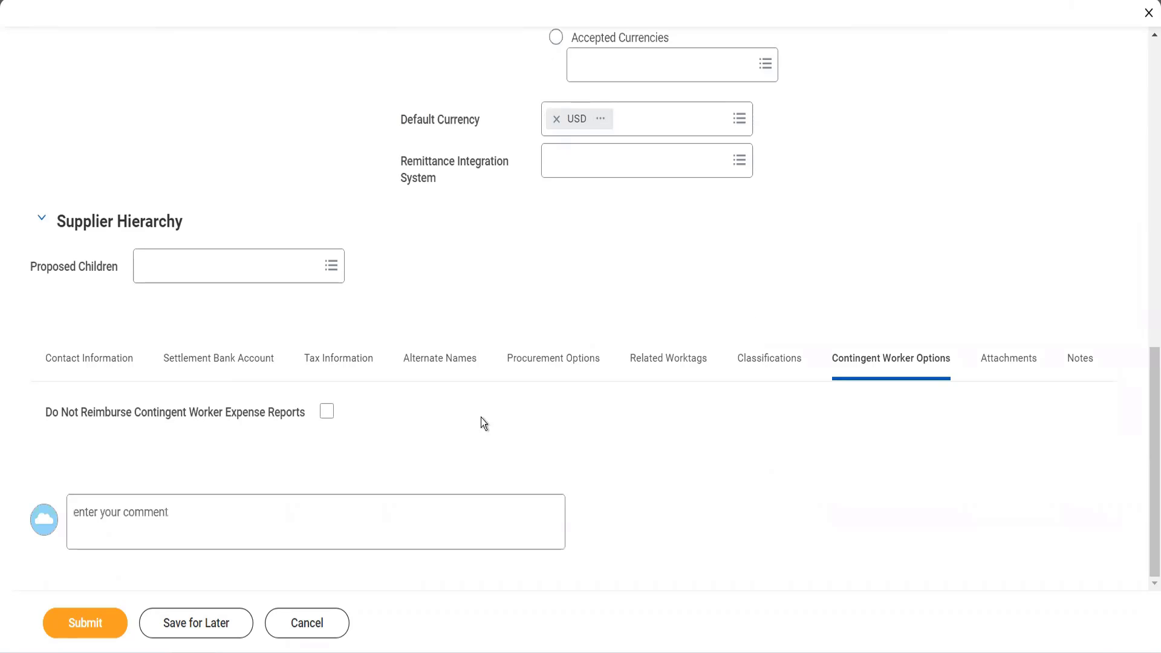
{"action": "left_click", "coordinate": [125, 362]}
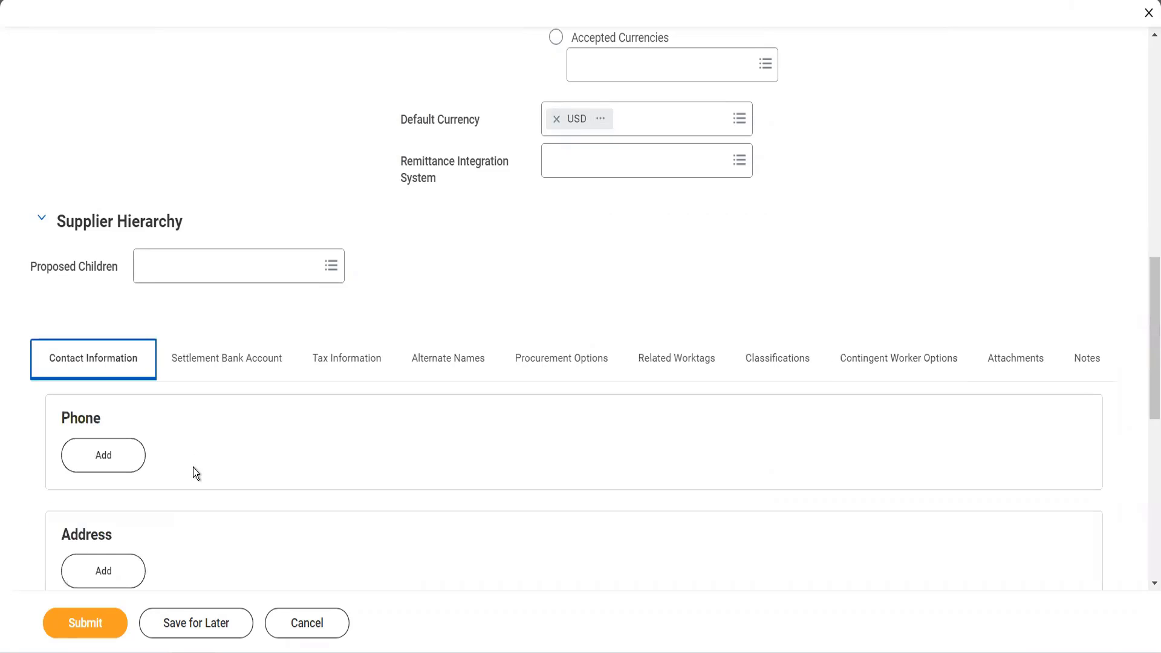
{"action": "scroll", "coordinate": [194, 467], "scroll_direction": "down", "scroll_amount": 4}
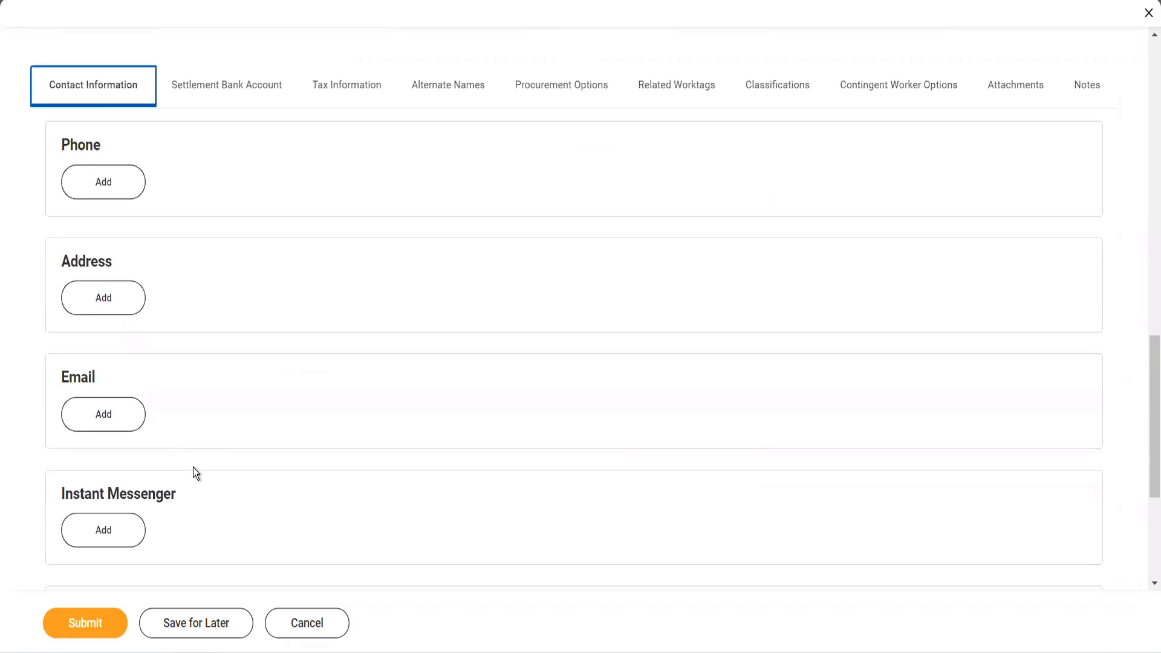
{"action": "left_click", "coordinate": [99, 197]}
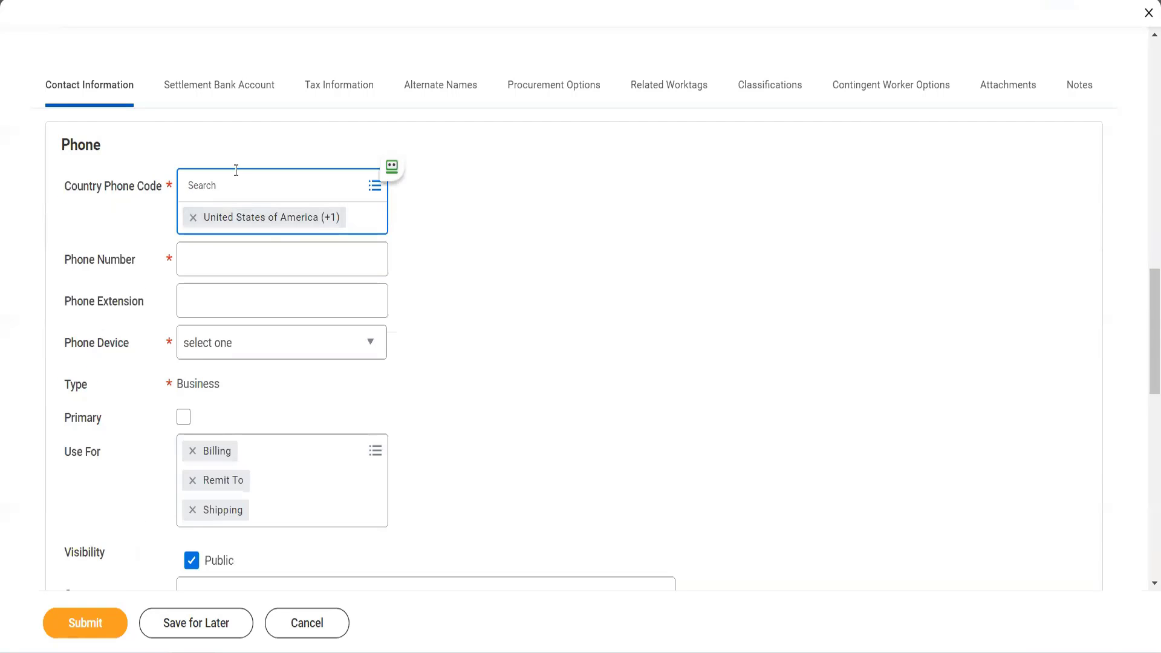
{"action": "left_click", "coordinate": [236, 172]}
{"action": "type", "text": "ind"}
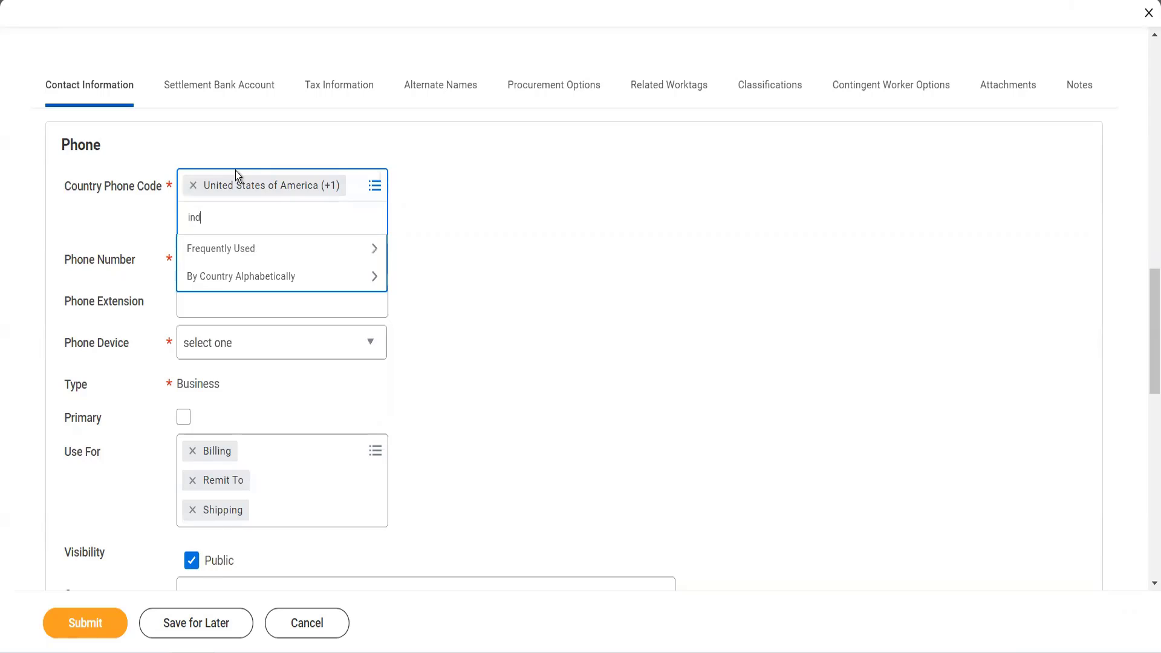
{"action": "type", "text": "ia"}
{"action": "key", "text": "Return"}
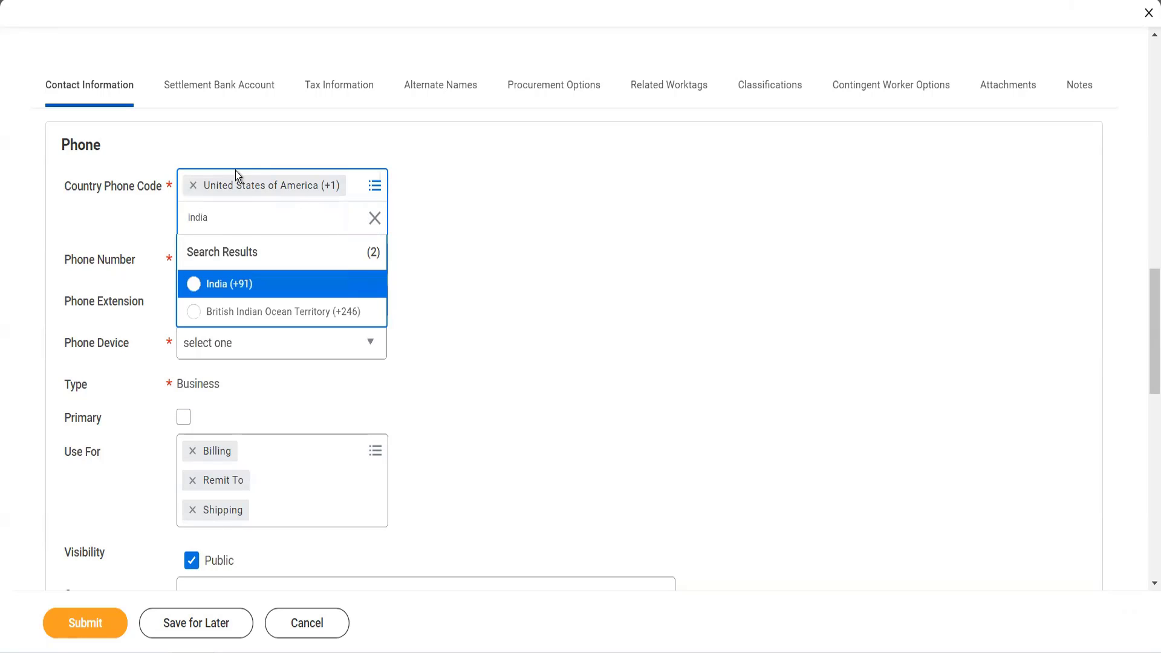
{"action": "left_click", "coordinate": [259, 294]}
- Set the phone entry's device to Mobile and mark it as primary
{"action": "left_click", "coordinate": [222, 235]}
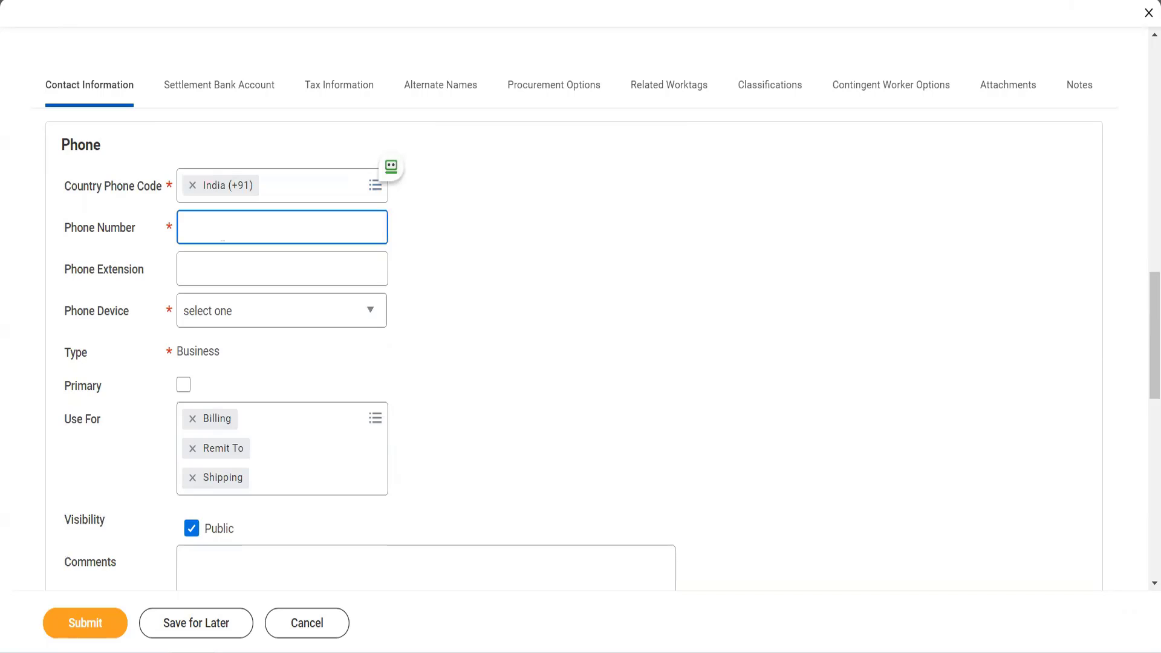
{"action": "key", "text": "Tab"}
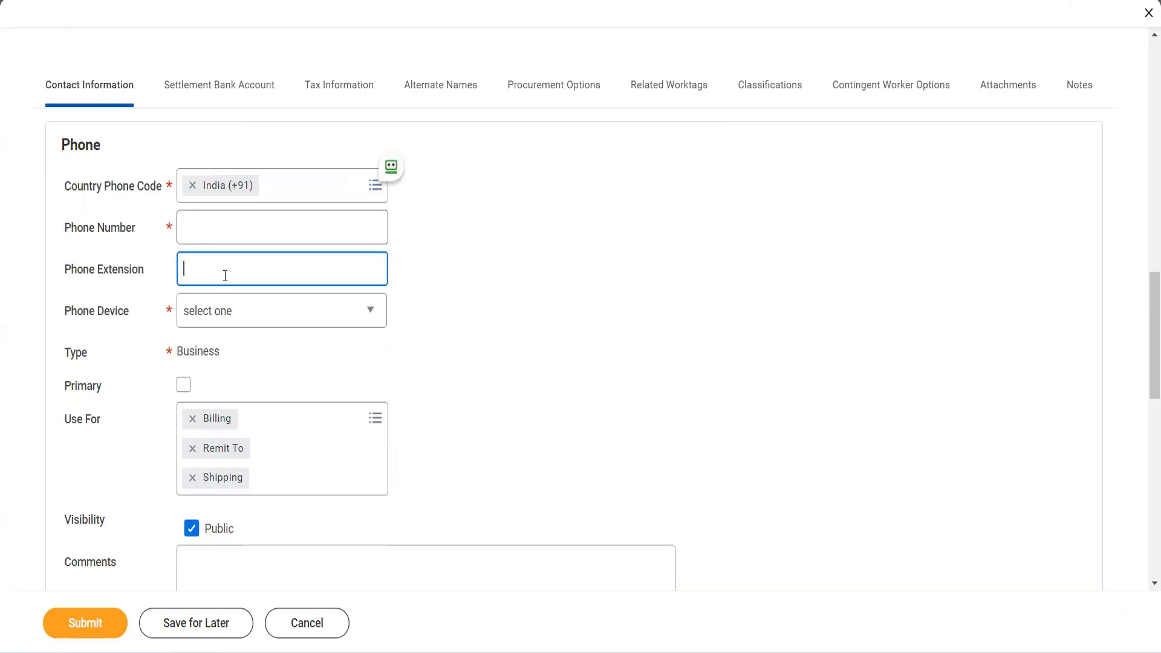
{"action": "left_click", "coordinate": [226, 321]}
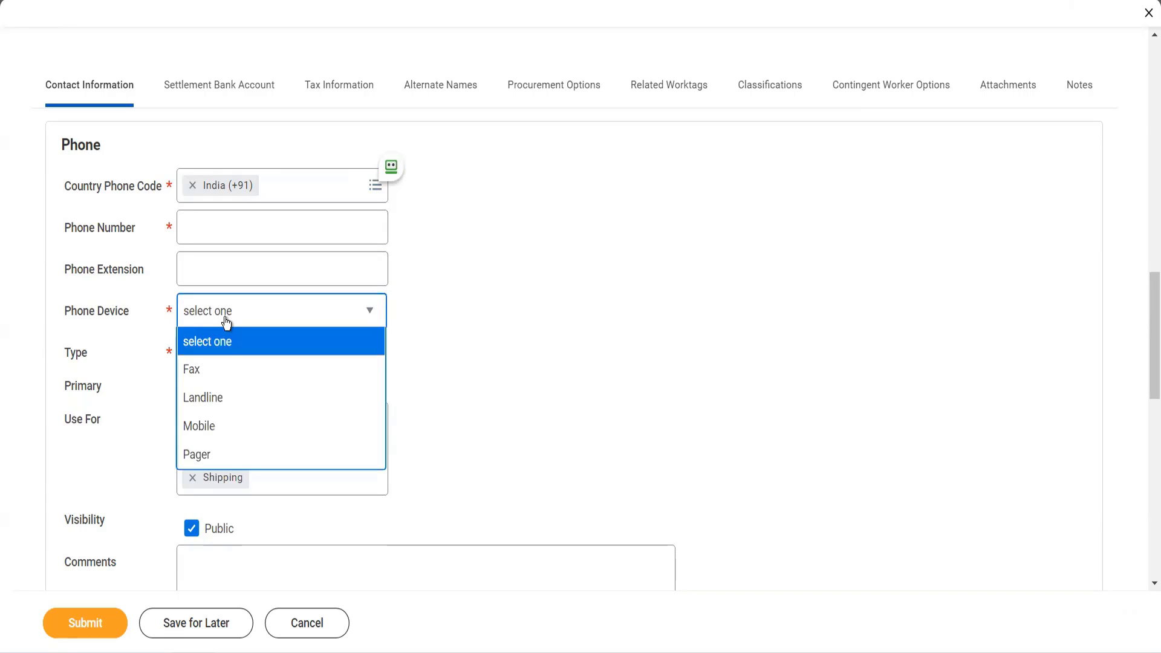
{"action": "left_click", "coordinate": [233, 430]}
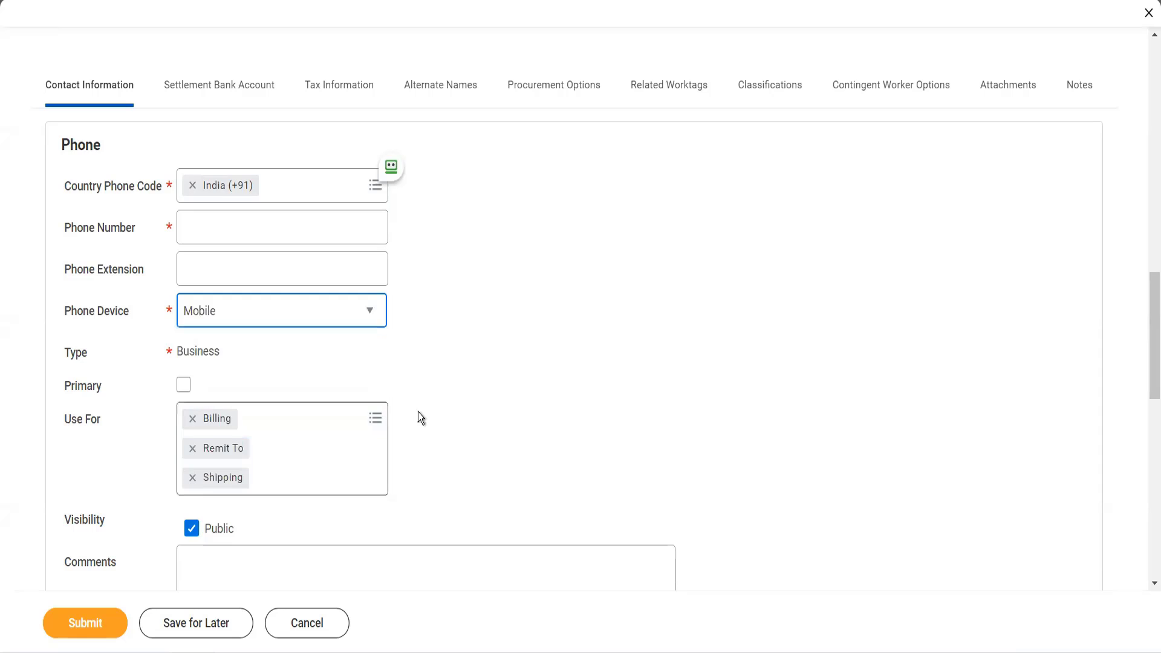
{"action": "left_click", "coordinate": [184, 385]}
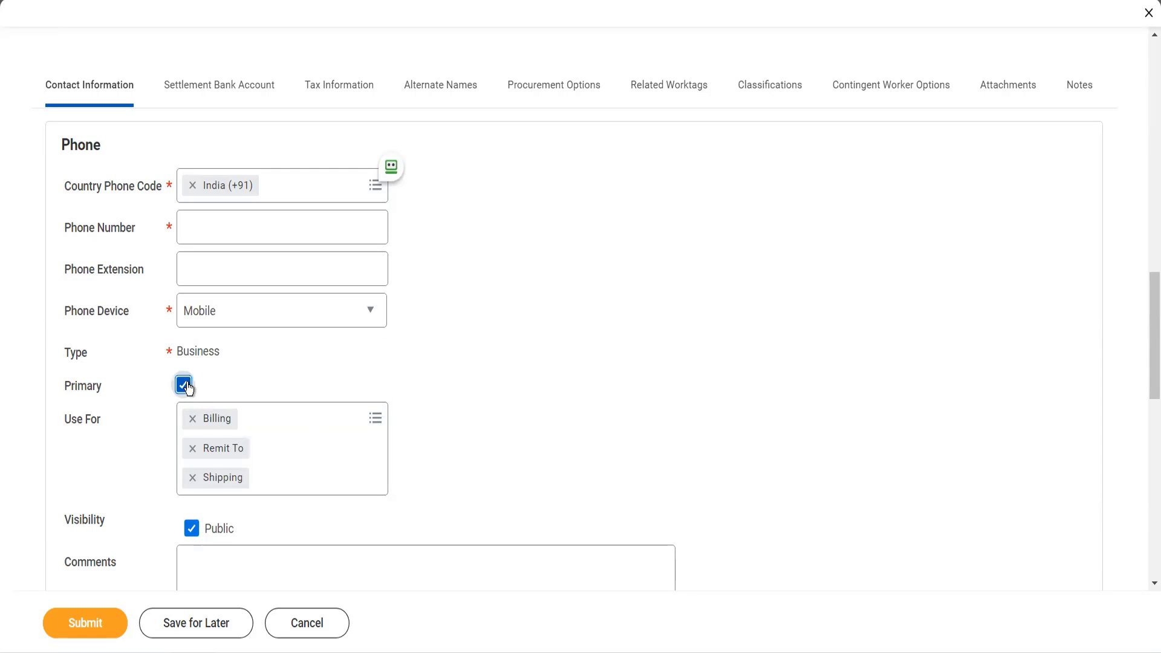
{"action": "left_click", "coordinate": [272, 417]}
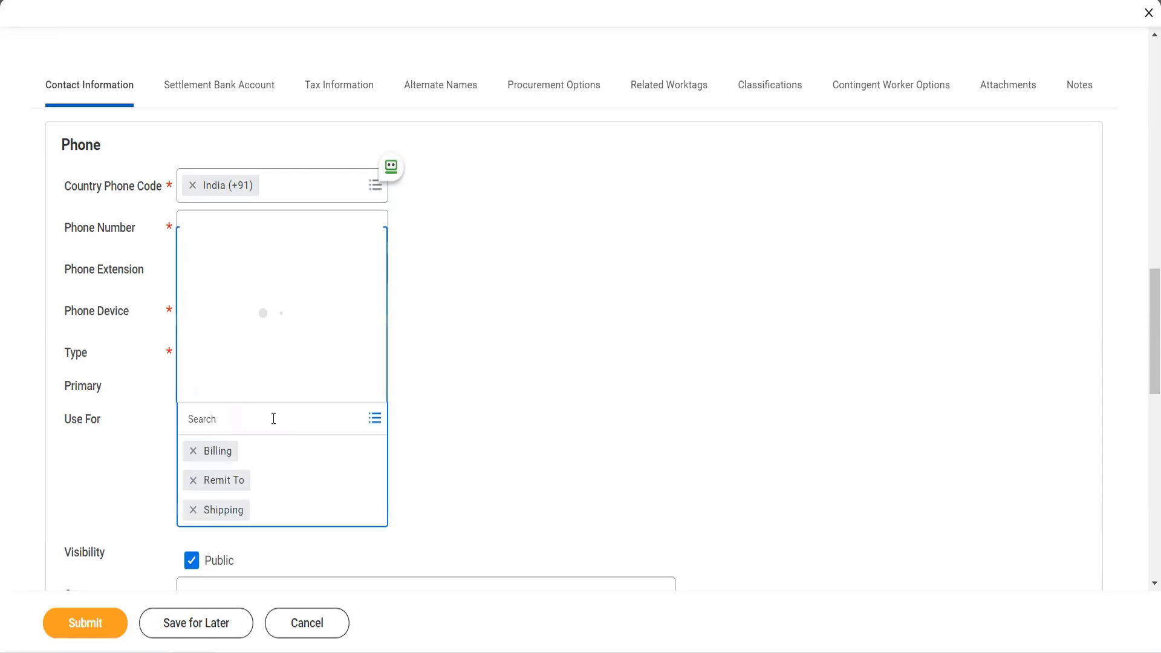
{"action": "left_click", "coordinate": [432, 416]}
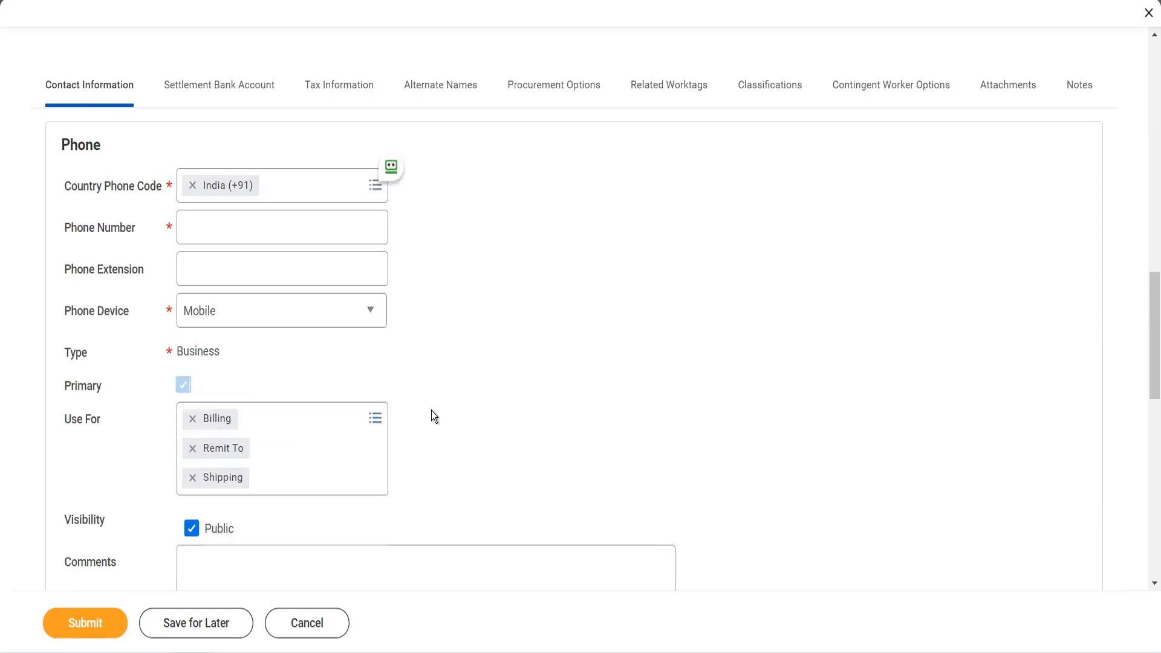
- Add an address to the supplier's contact information and fill in its first and second address lines
{"action": "scroll", "coordinate": [434, 416], "scroll_direction": "down", "scroll_amount": 9}
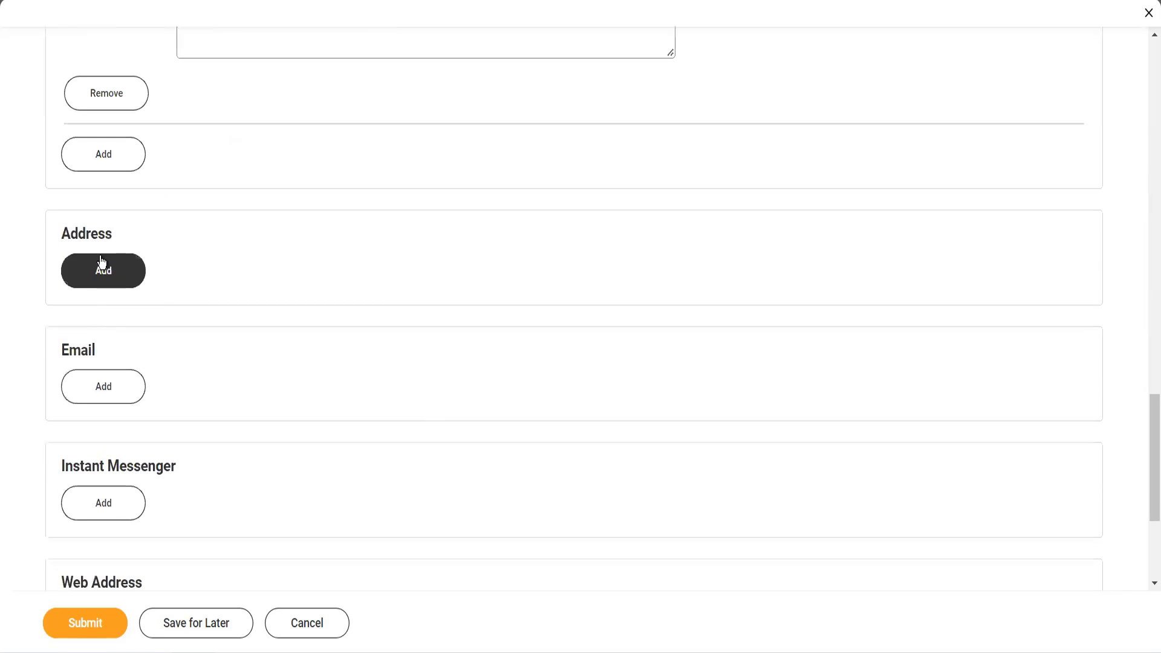
{"action": "left_click", "coordinate": [101, 263]}
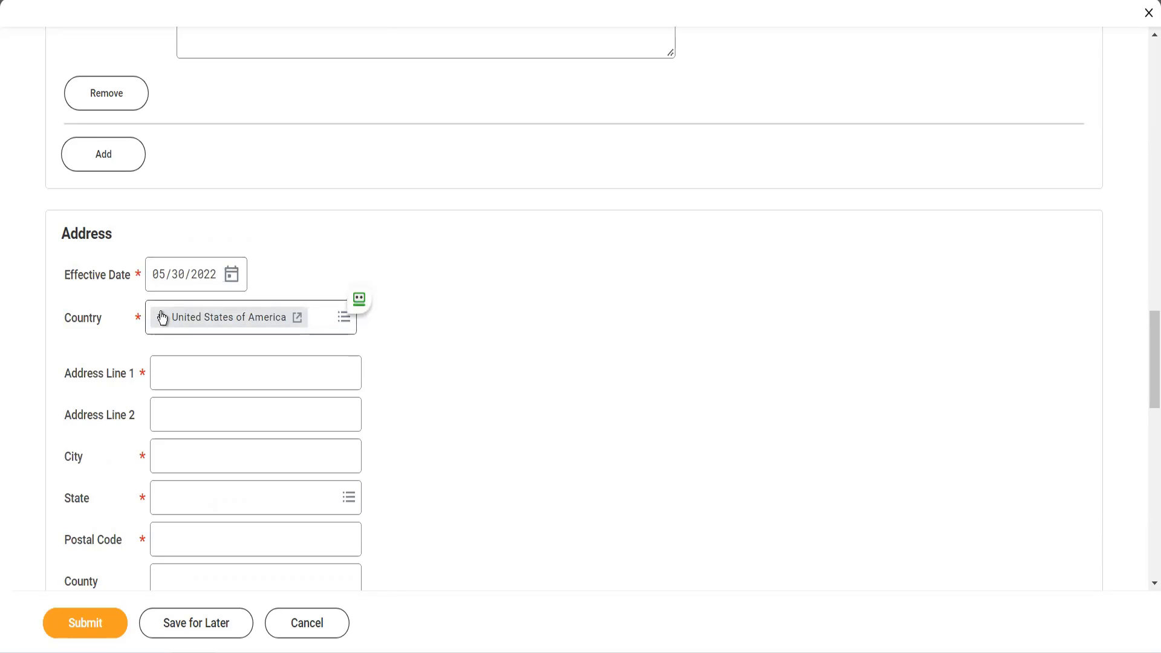
{"action": "left_click", "coordinate": [194, 387]}
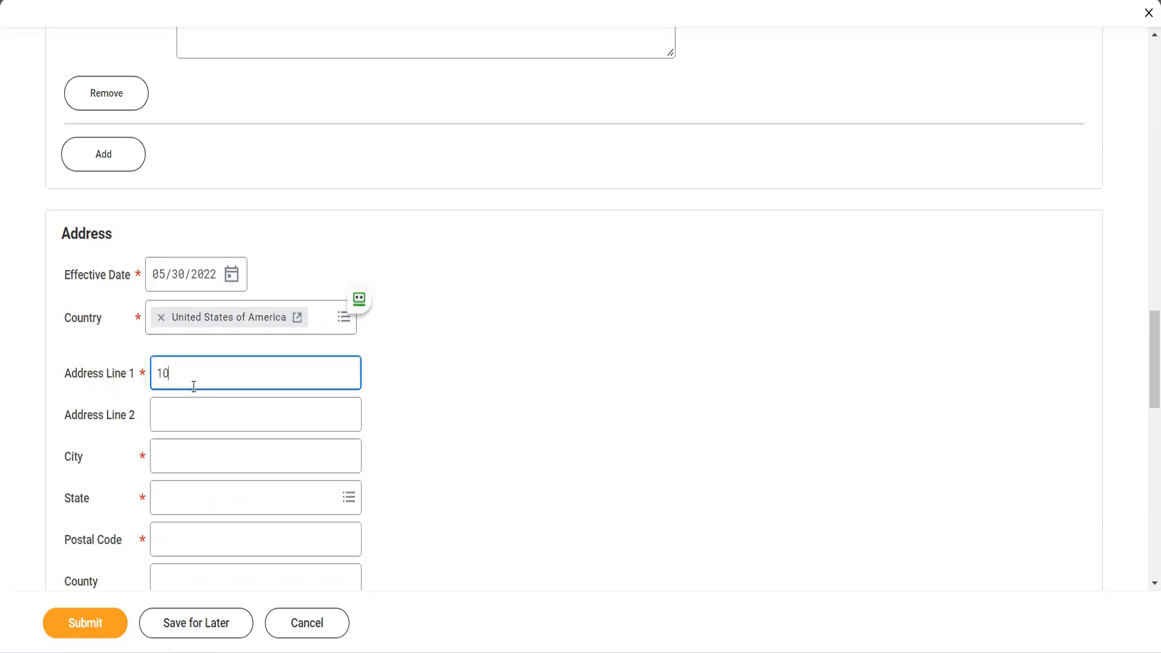
{"action": "key", "text": "Tab"}
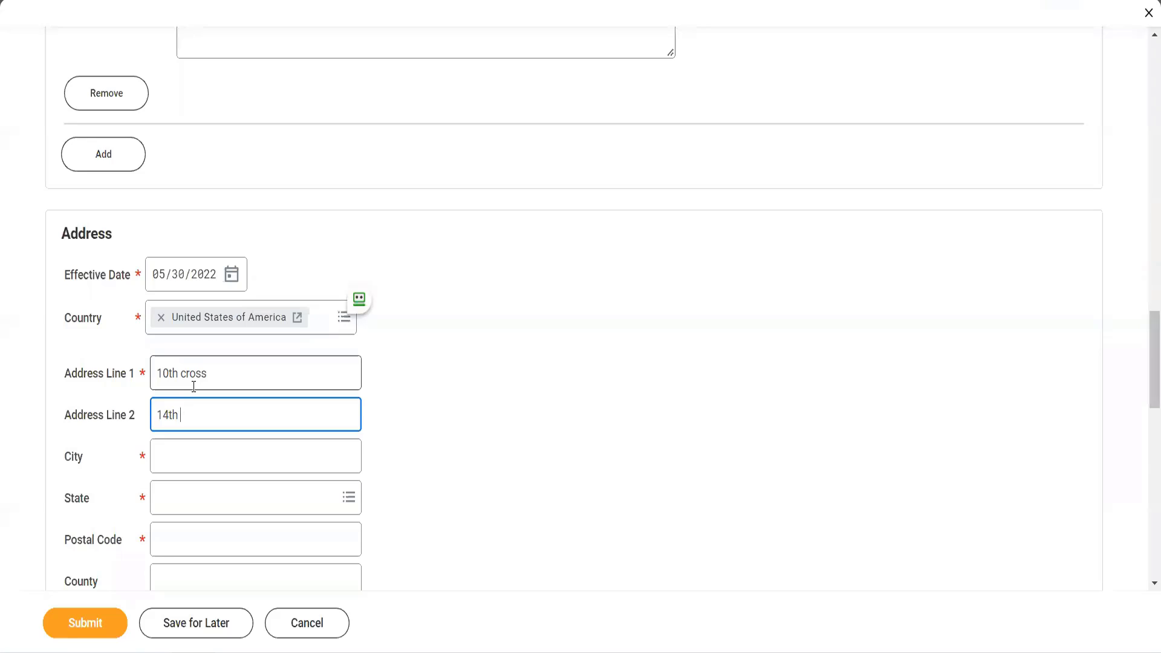
{"action": "key", "text": "Tab"}
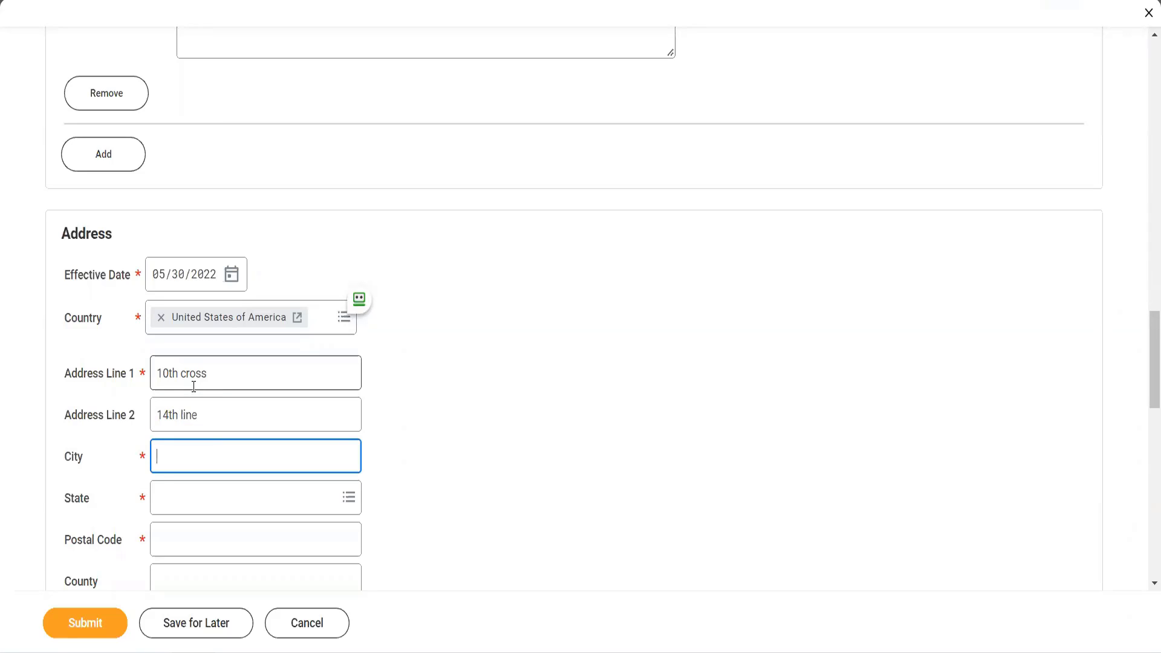
- Fill in the supplier address's city, state and postal code
{"action": "type", "text": "New york"}
{"action": "left_click", "coordinate": [194, 493]}
{"action": "type", "text": "N"}
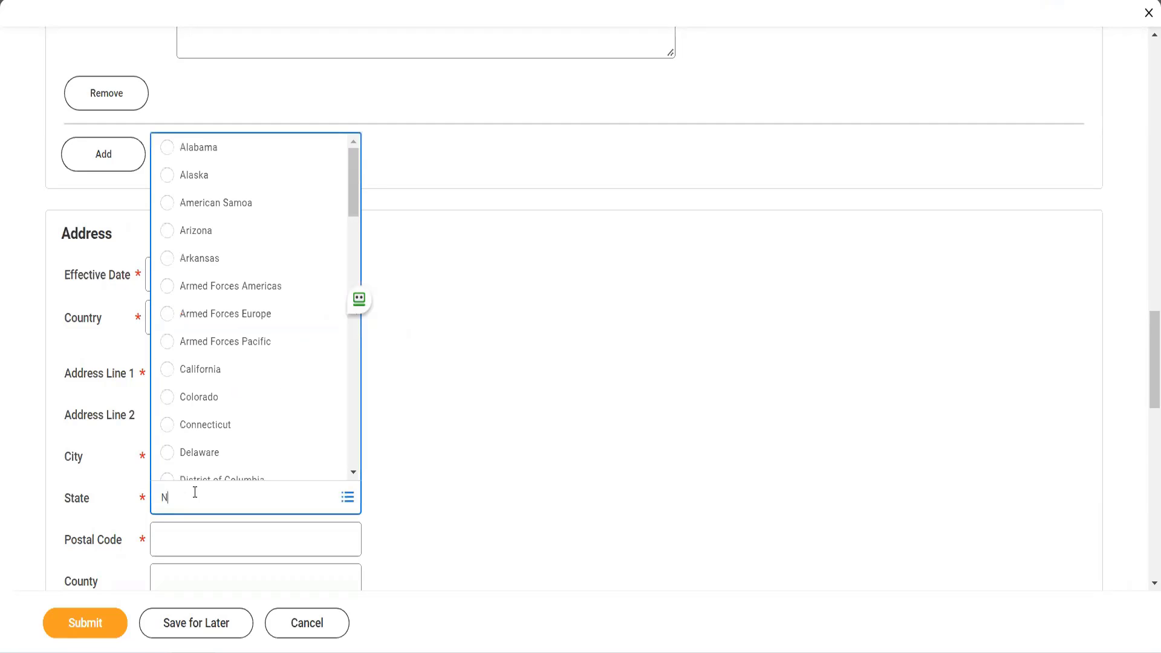
{"action": "type", "text": "ew York"}
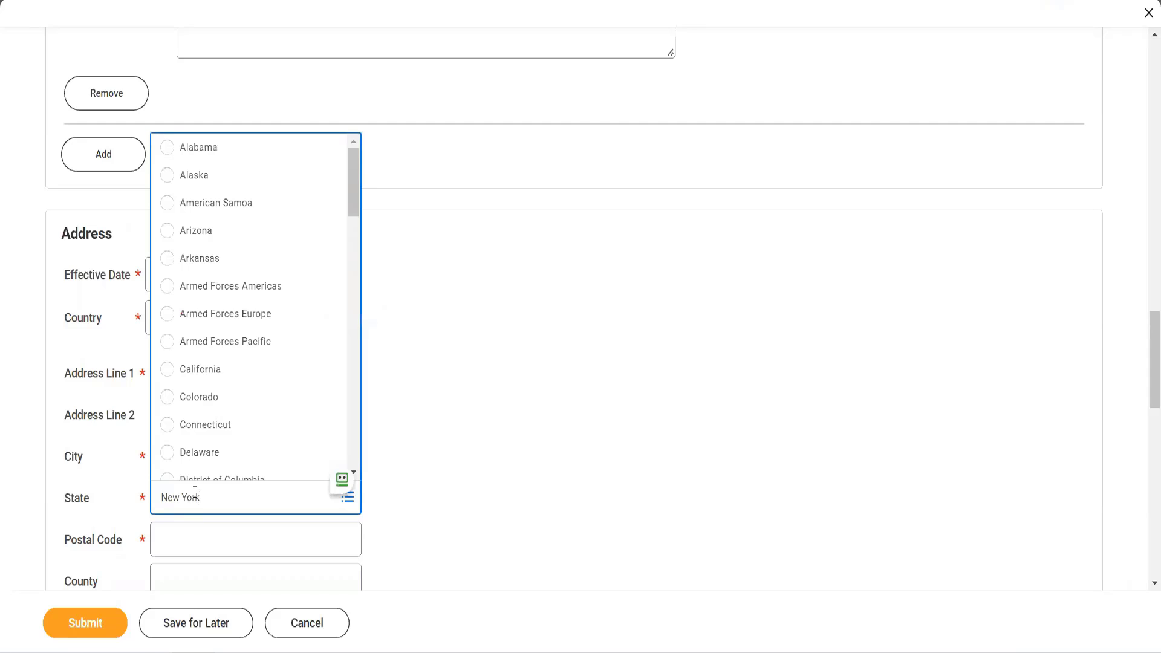
{"action": "key", "text": "Return"}
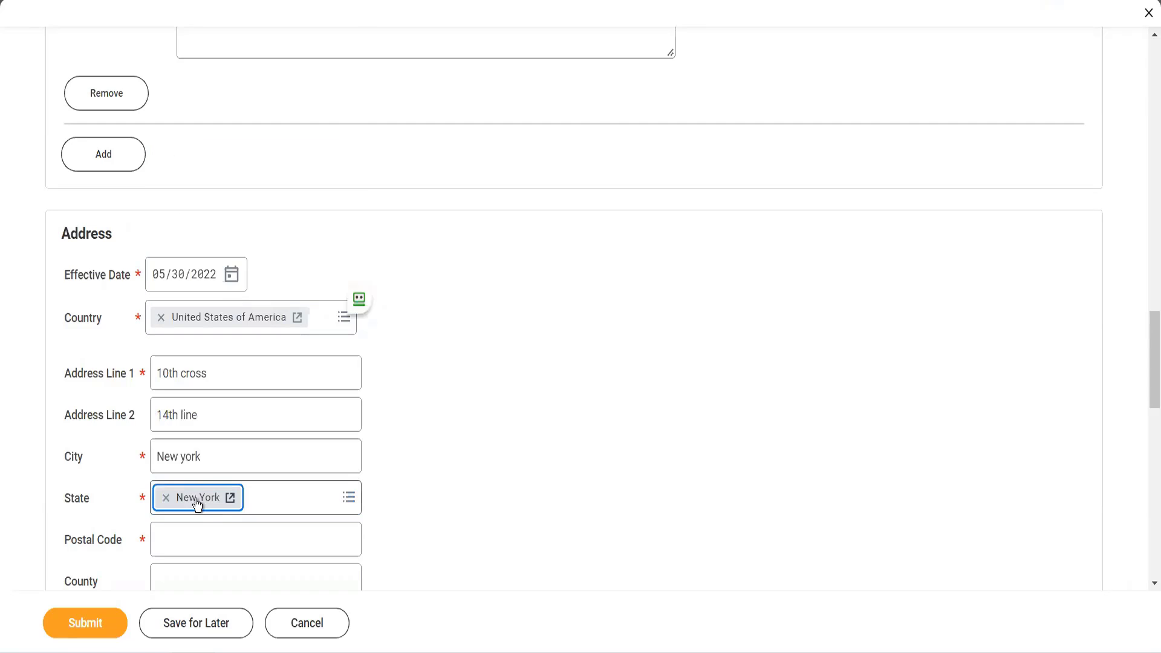
{"action": "left_click", "coordinate": [198, 531]}
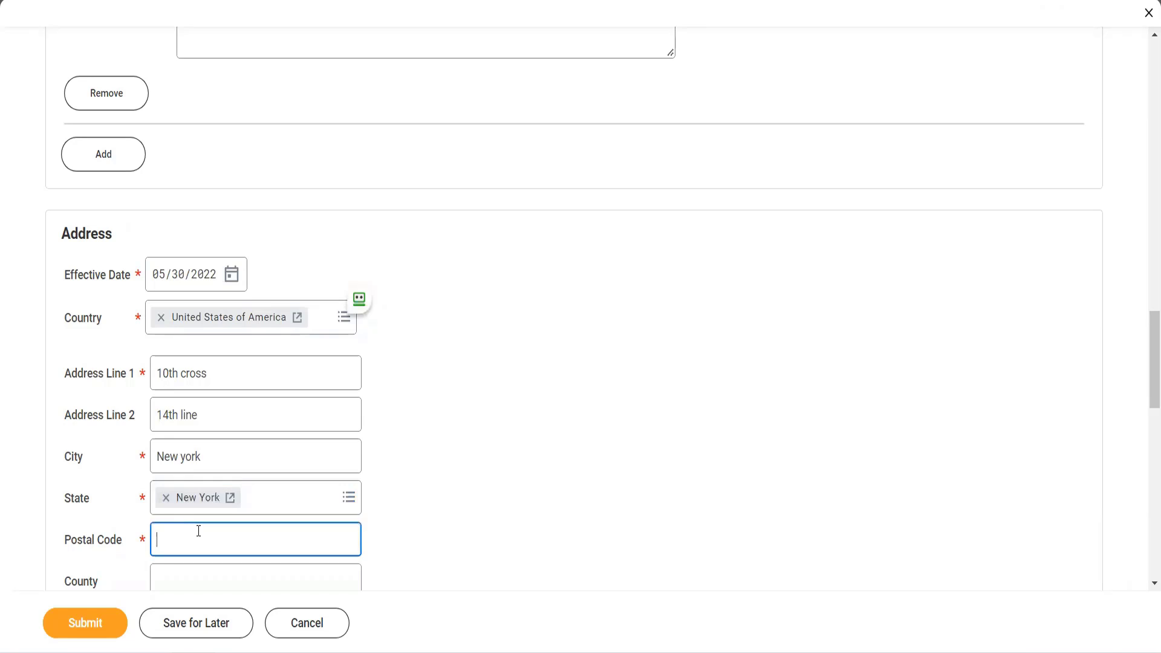
{"action": "type", "text": "10013"}
{"action": "left_click", "coordinate": [413, 504]}
- Mark the address as primary and add Mailing, Other - Business, Storage, Street Address and Tax Reporting to its uses
{"action": "scroll", "coordinate": [413, 501], "scroll_direction": "down", "scroll_amount": 4}
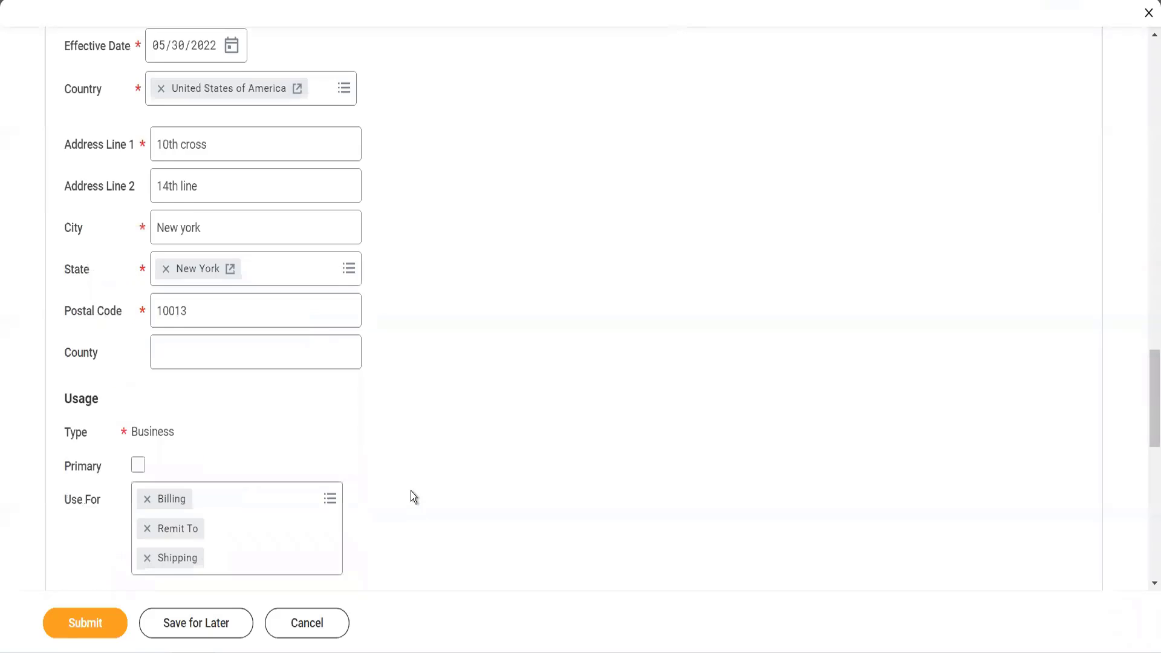
{"action": "left_click", "coordinate": [139, 463]}
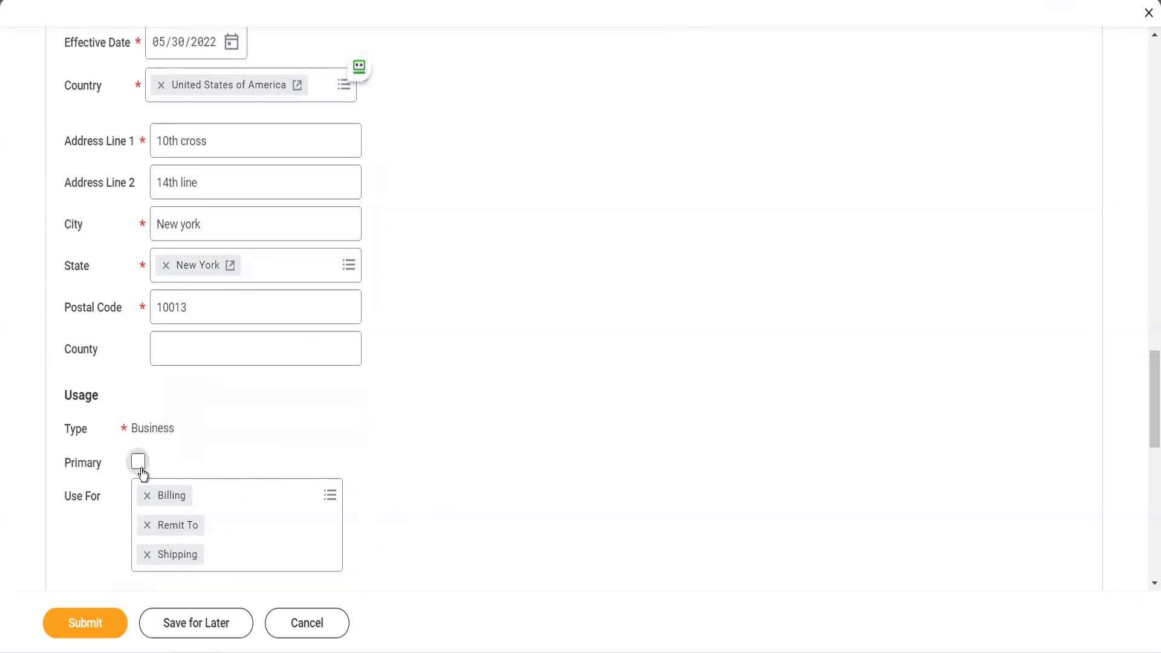
{"action": "left_click", "coordinate": [209, 482]}
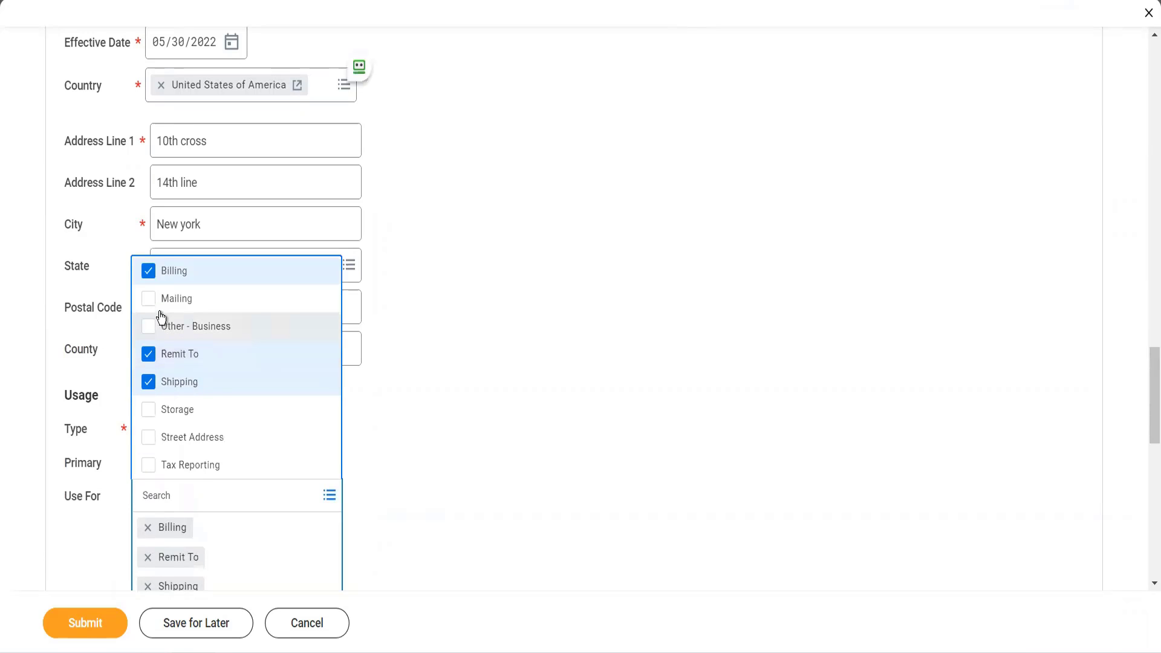
{"action": "left_click", "coordinate": [150, 303]}
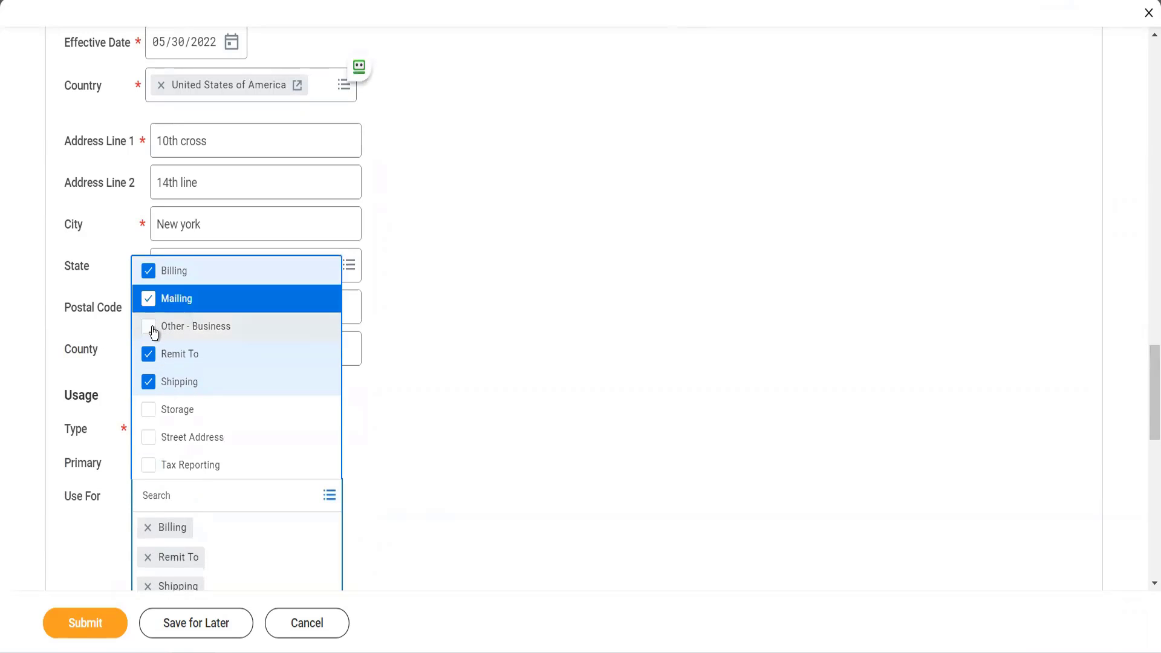
{"action": "left_click", "coordinate": [158, 417]}
{"action": "left_click", "coordinate": [154, 440]}
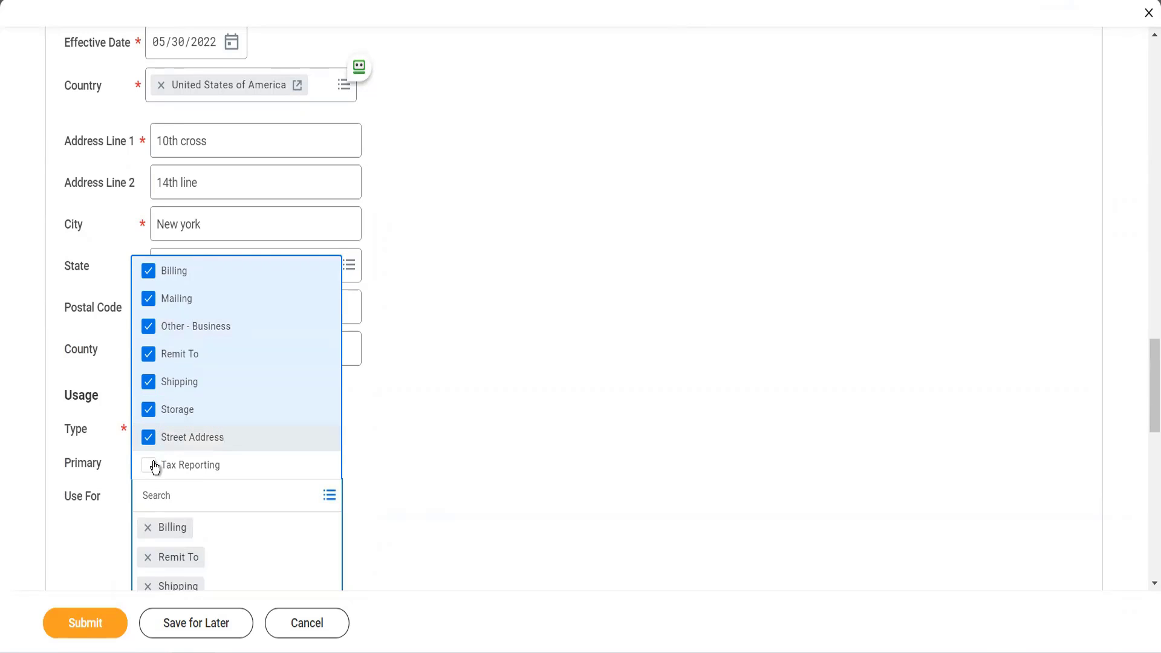
{"action": "left_click", "coordinate": [153, 465]}
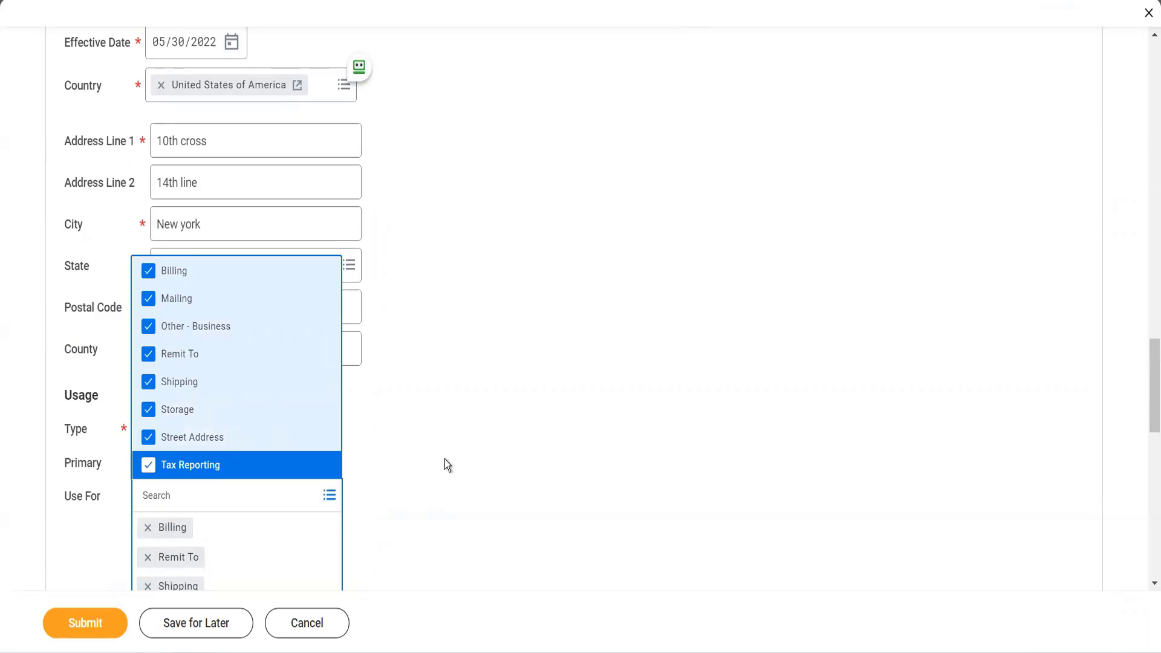
{"action": "left_click", "coordinate": [444, 459]}
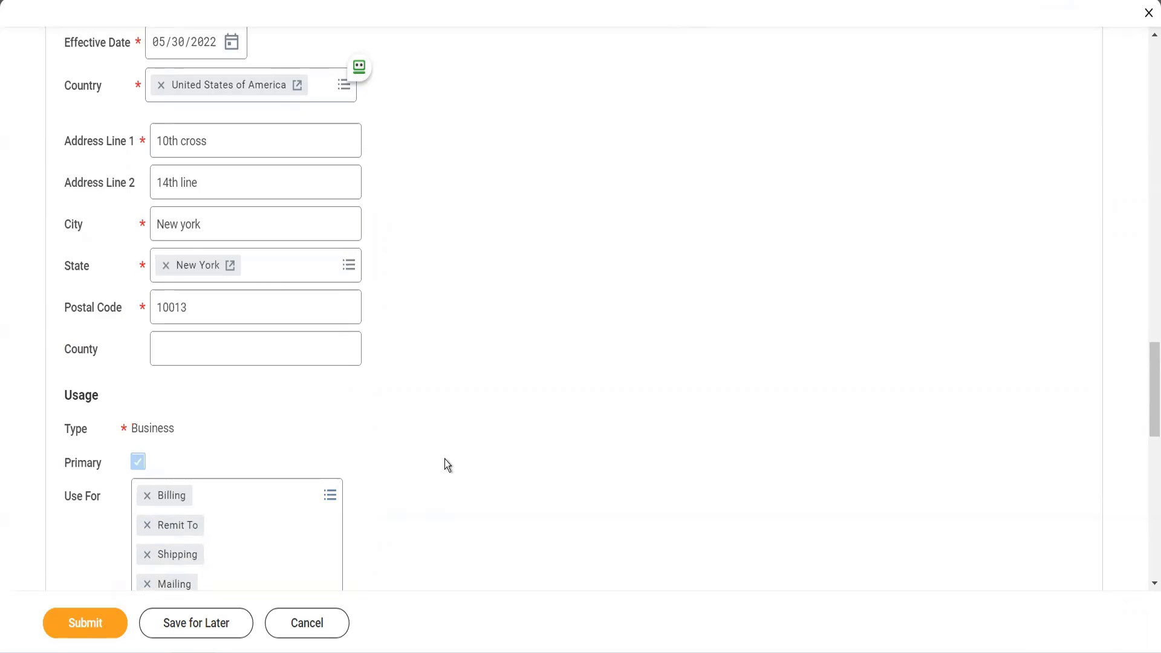
- Add an email entry to the contact information and fill in the supplier's email address
{"action": "scroll", "coordinate": [444, 459], "scroll_direction": "down", "scroll_amount": 10}
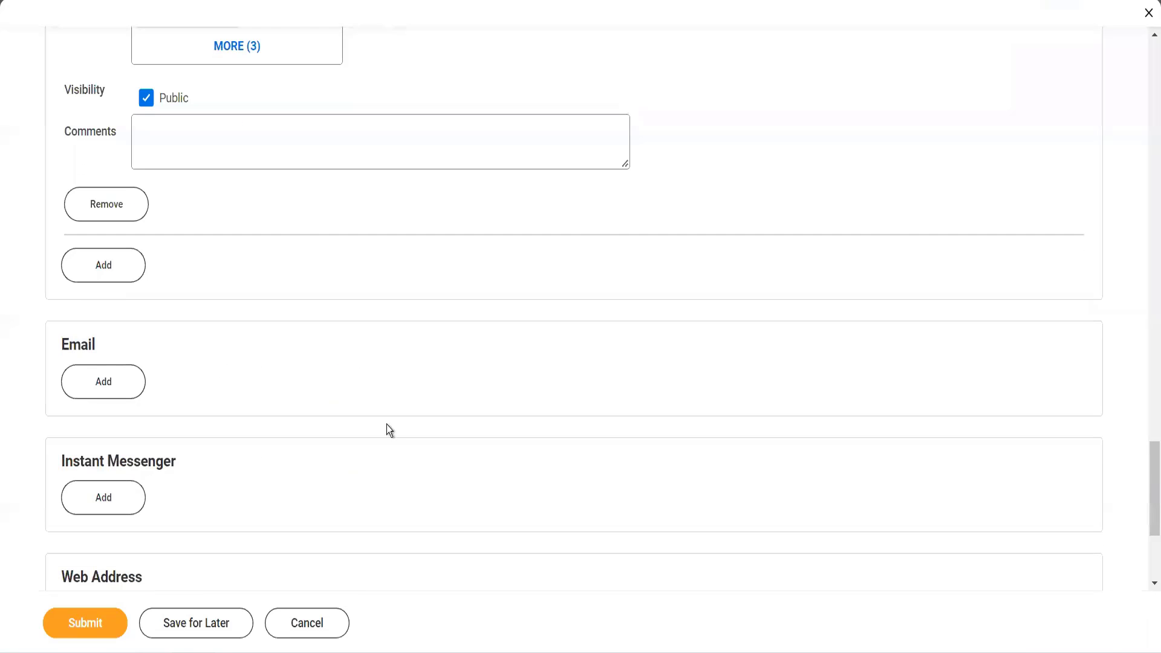
{"action": "left_click", "coordinate": [126, 390]}
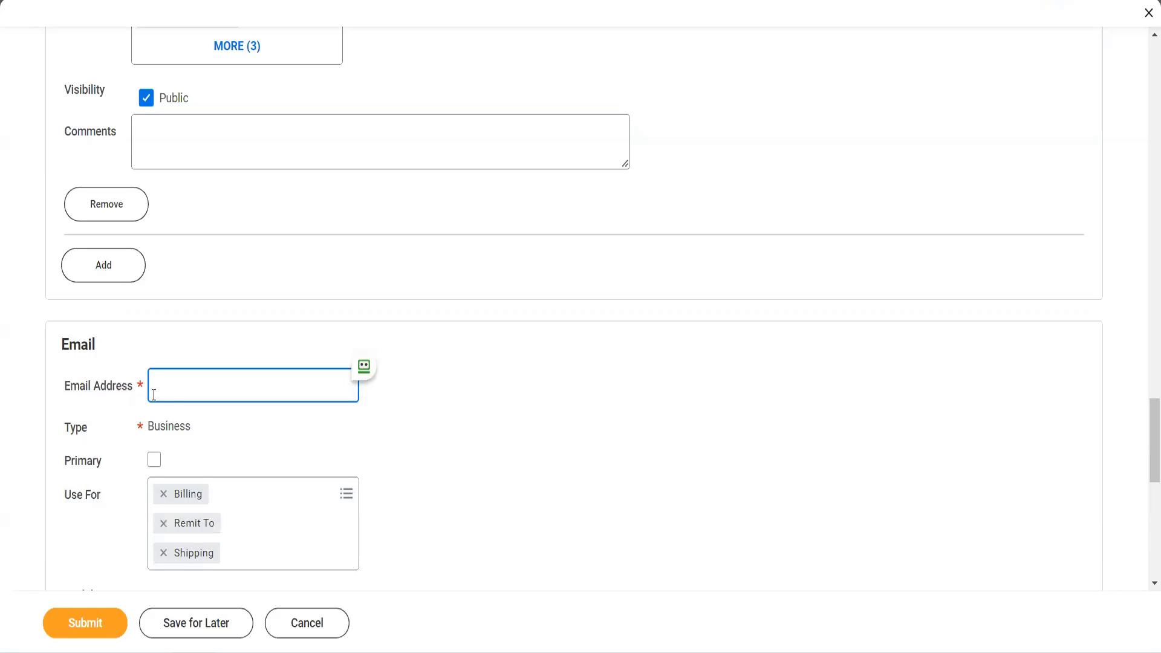
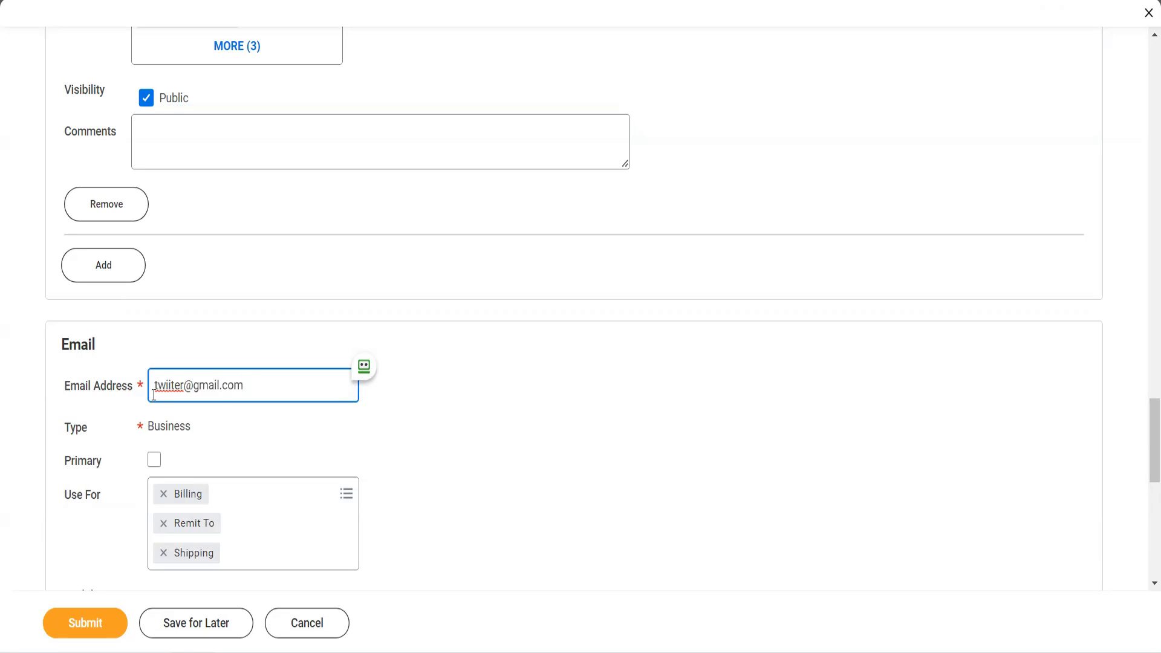
{"action": "key", "text": "Tab"}
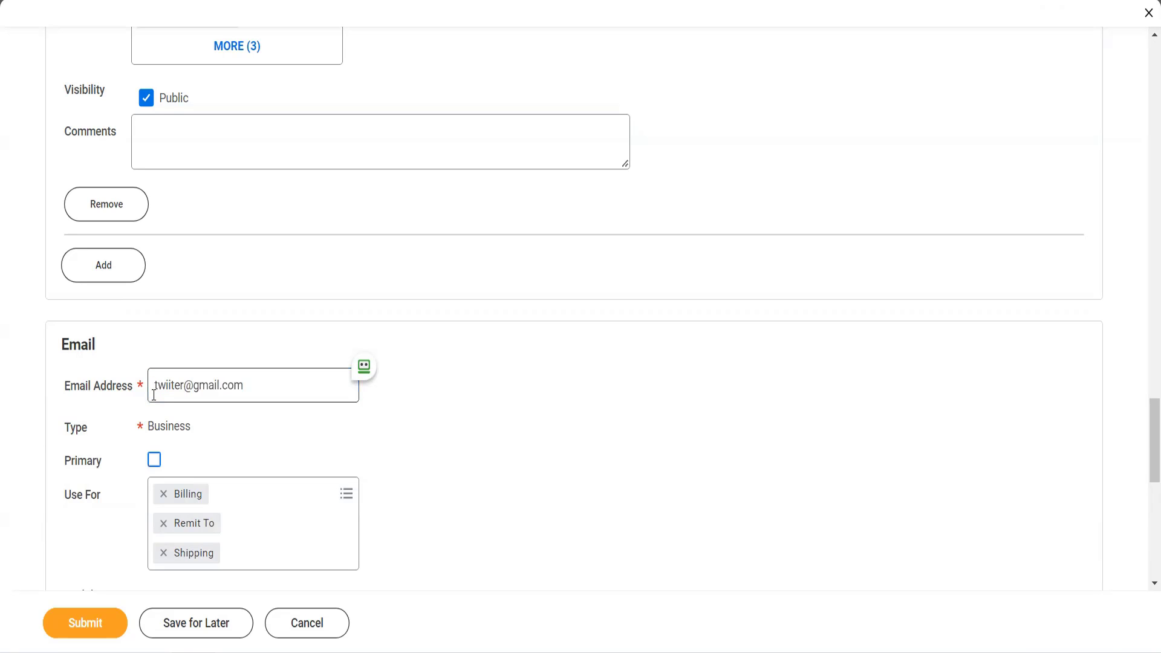
- Mark the email as primary and add Procurement to its uses
{"action": "left_click", "coordinate": [154, 459]}
{"action": "left_click", "coordinate": [223, 490]}
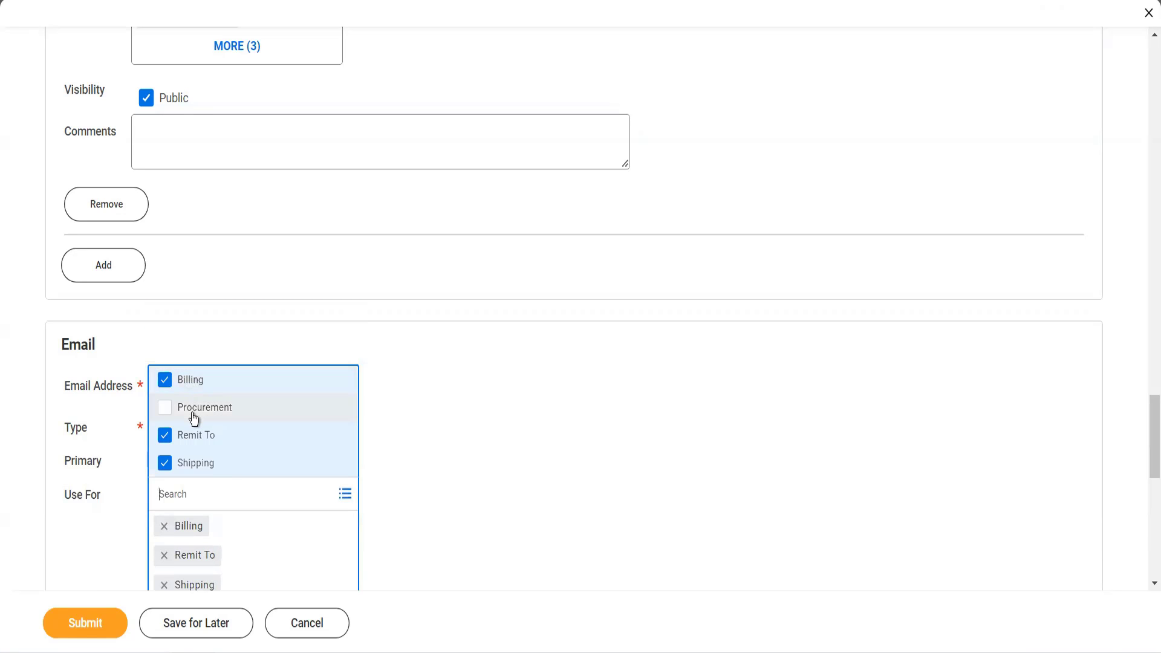
{"action": "left_click", "coordinate": [165, 408]}
{"action": "left_click", "coordinate": [387, 483]}
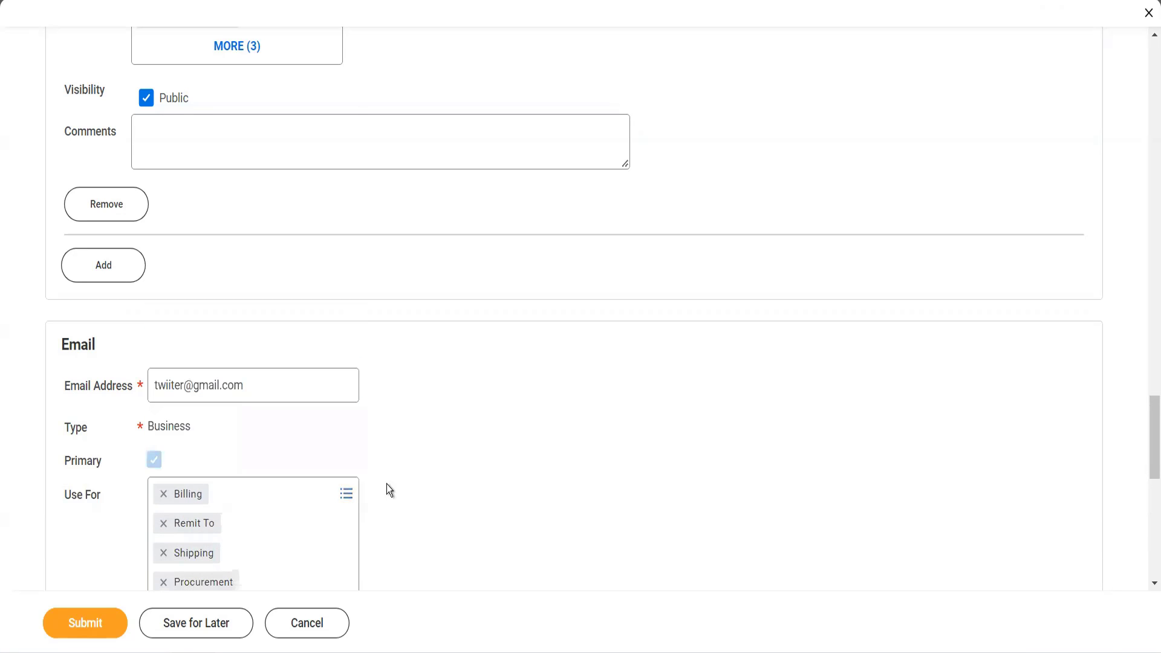
{"action": "scroll", "coordinate": [387, 484], "scroll_direction": "down", "scroll_amount": 5}
{"action": "scroll", "coordinate": [387, 483], "scroll_direction": "down", "scroll_amount": 3}
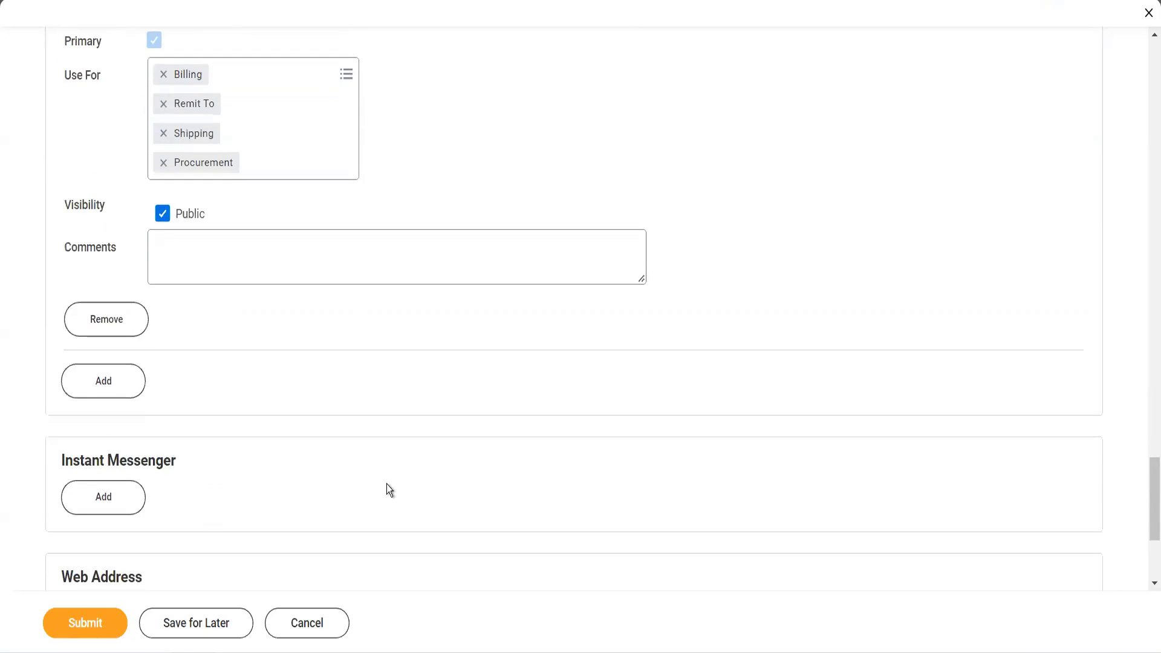
- In the supplier's procurement options, set the default procurement item to Desks
{"action": "scroll", "coordinate": [387, 487], "scroll_direction": "up", "scroll_amount": 10}
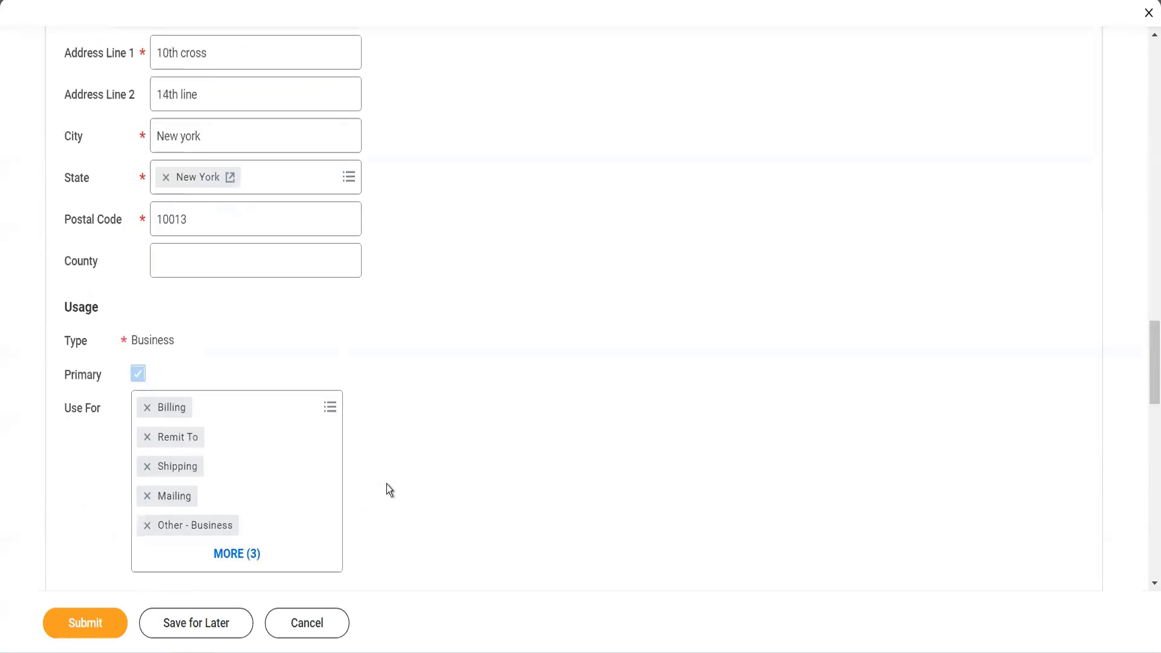
{"action": "scroll", "coordinate": [387, 486], "scroll_direction": "up", "scroll_amount": 5}
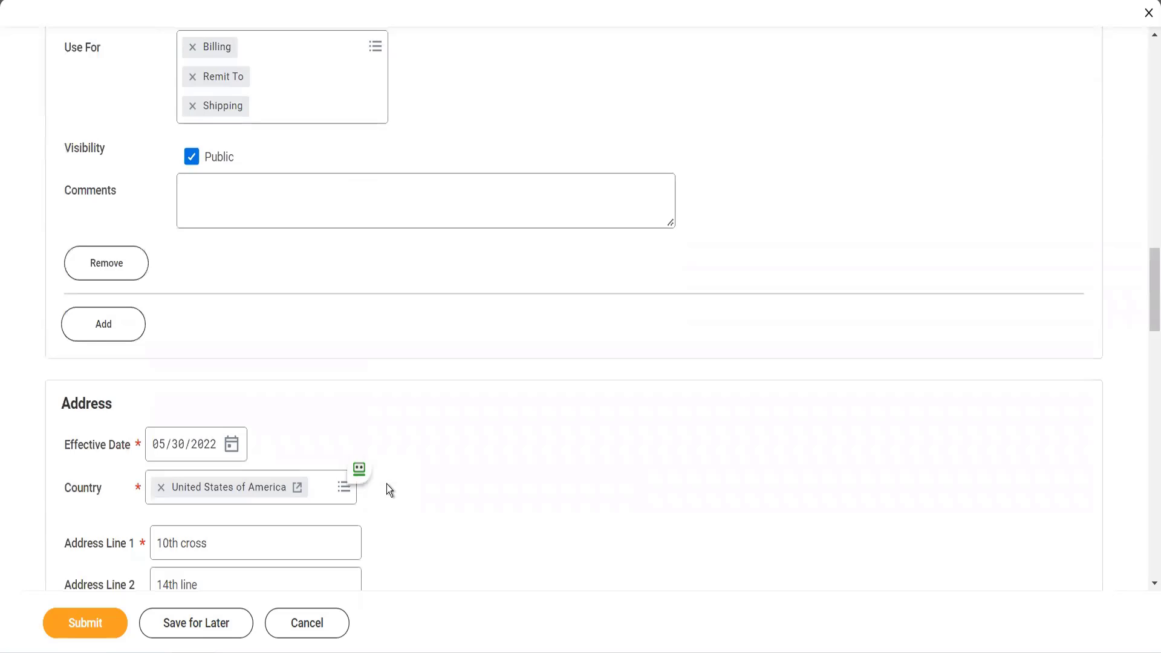
{"action": "scroll", "coordinate": [386, 483], "scroll_direction": "up", "scroll_amount": 5}
{"action": "scroll", "coordinate": [387, 484], "scroll_direction": "up", "scroll_amount": 10}
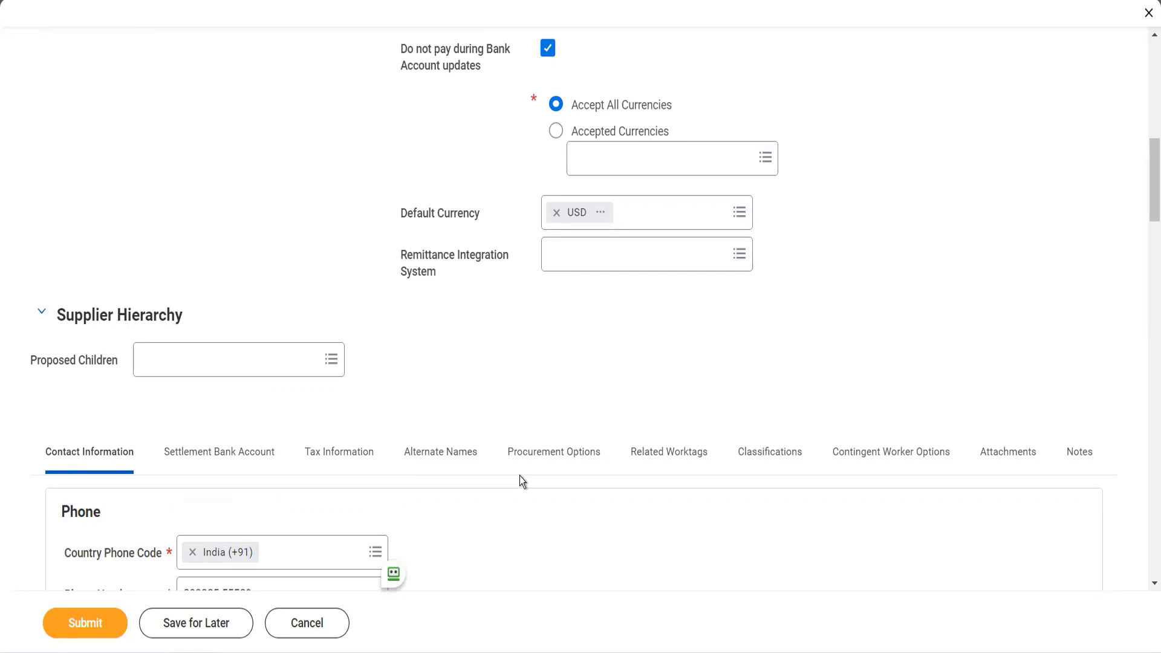
{"action": "left_click", "coordinate": [527, 456]}
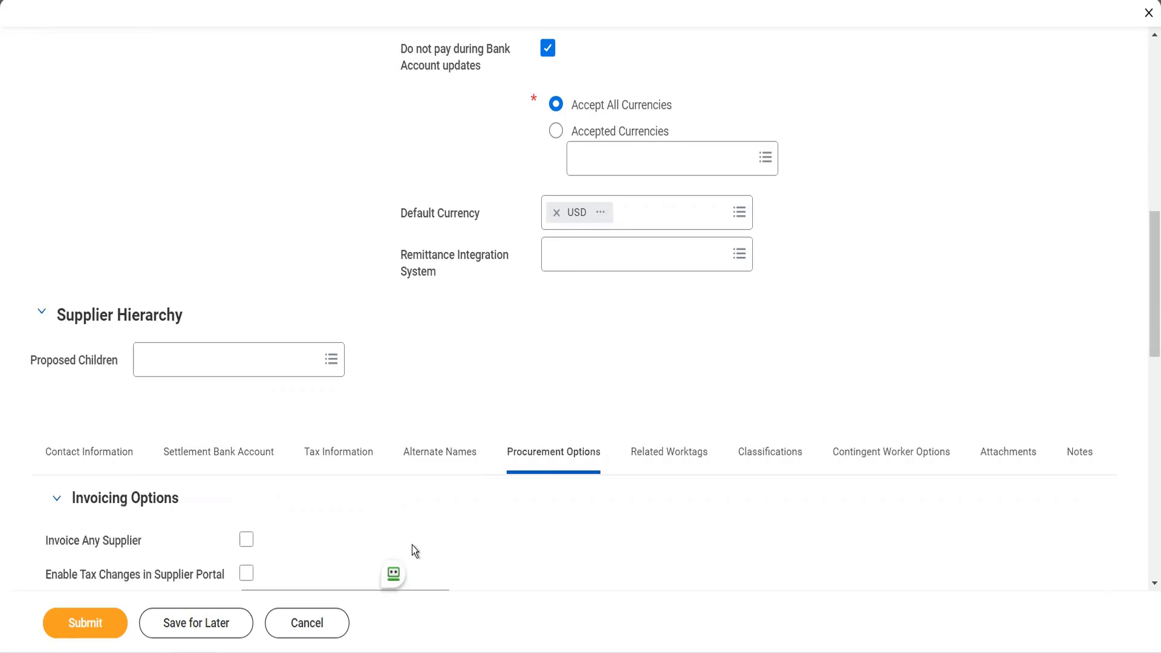
{"action": "scroll", "coordinate": [412, 547], "scroll_direction": "down", "scroll_amount": 2}
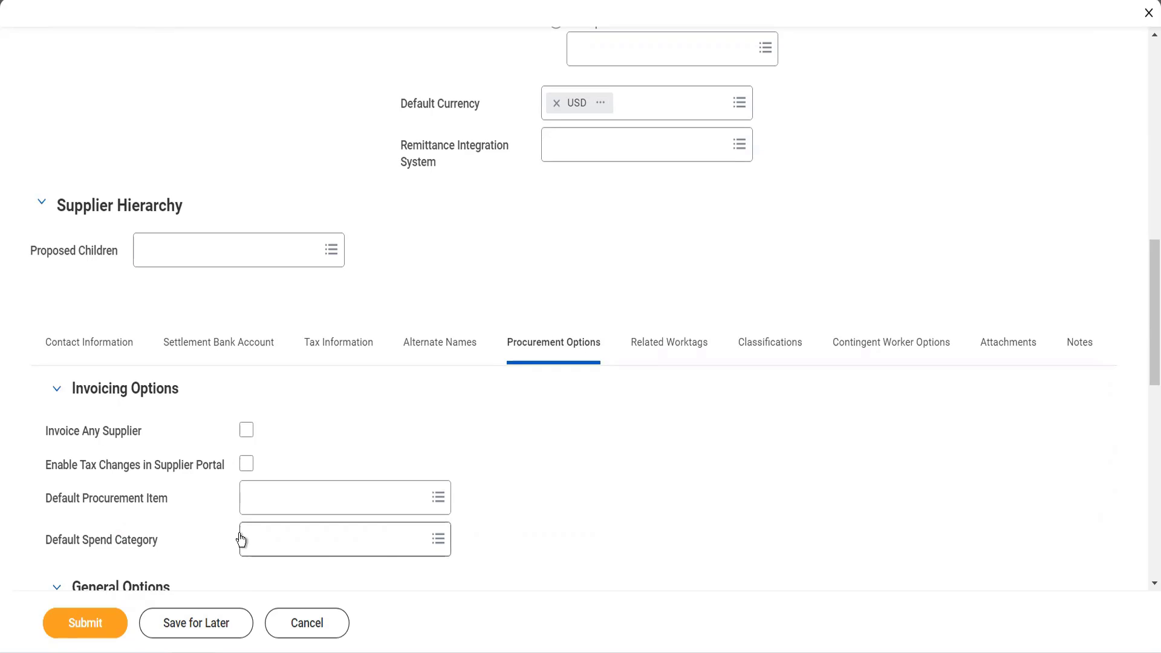
{"action": "mouse_move", "coordinate": [241, 539]}
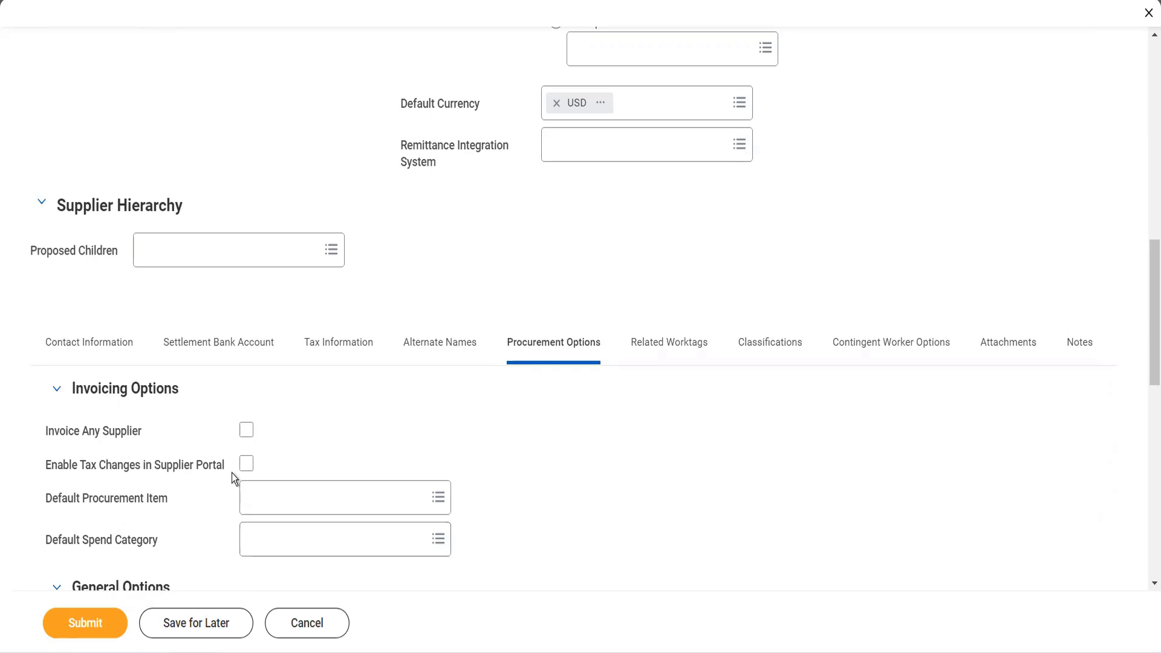
{"action": "left_click", "coordinate": [249, 508]}
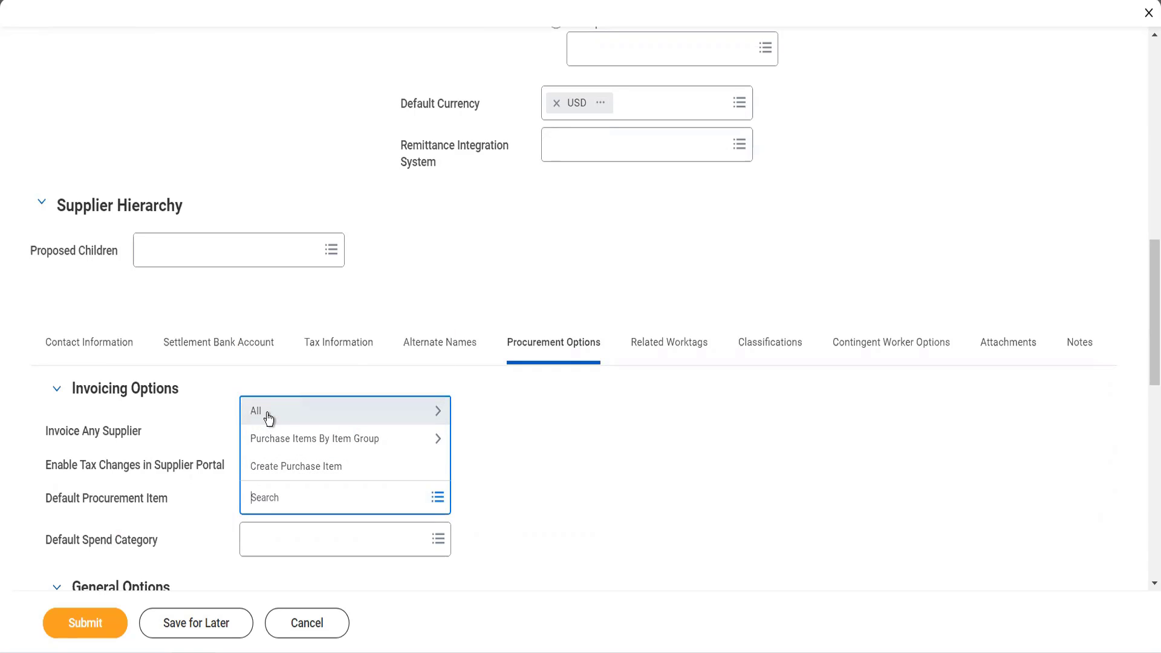
{"action": "left_click", "coordinate": [267, 413]}
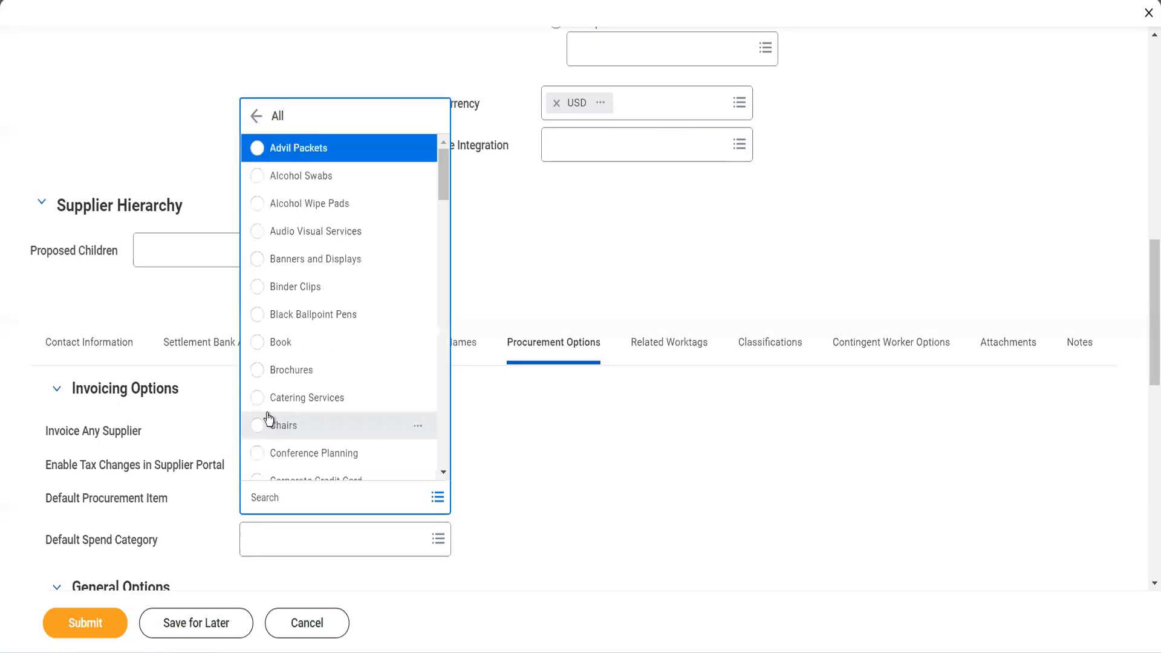
{"action": "scroll", "coordinate": [309, 425], "scroll_direction": "down", "scroll_amount": 1}
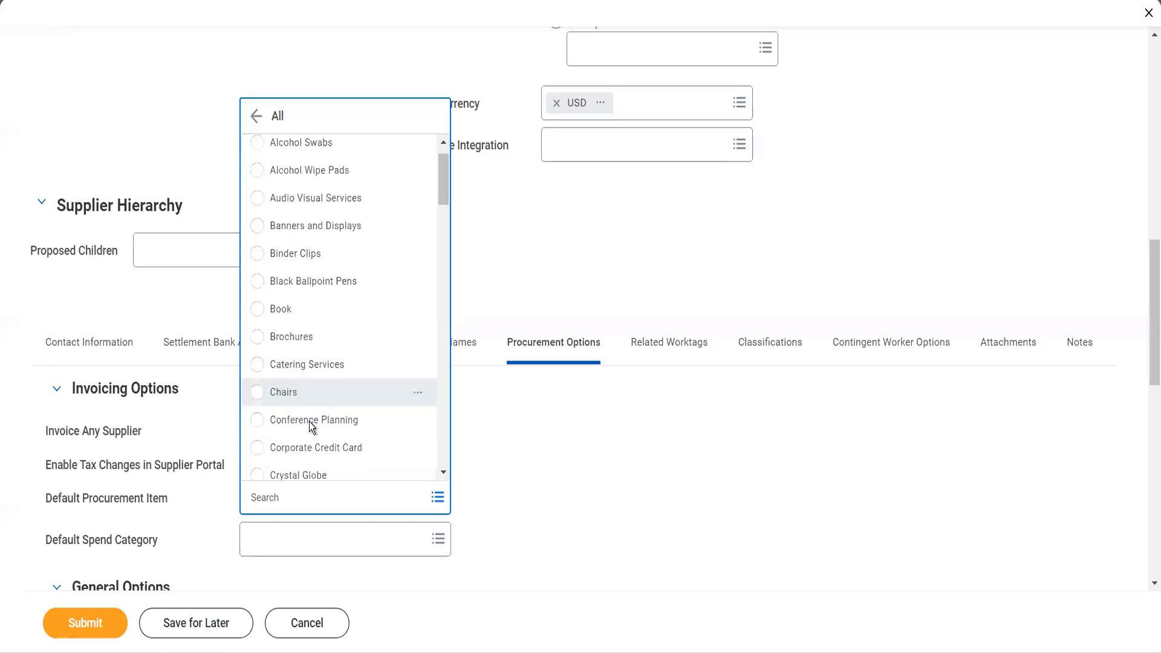
{"action": "scroll", "coordinate": [310, 422], "scroll_direction": "down", "scroll_amount": 3}
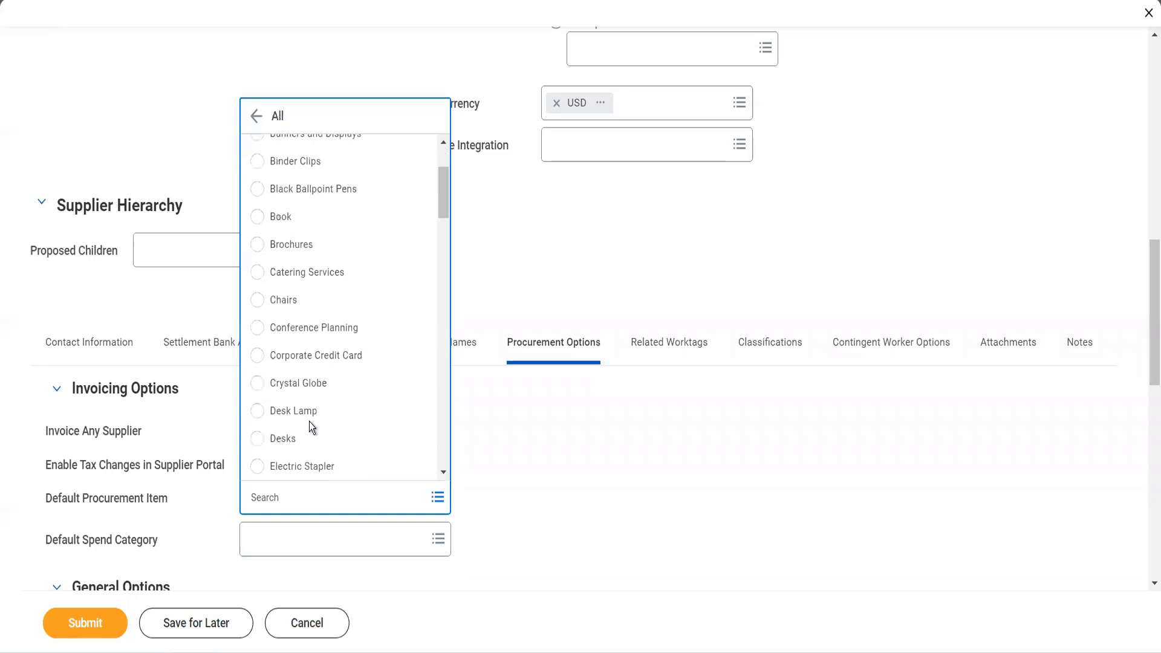
{"action": "left_click", "coordinate": [296, 449]}
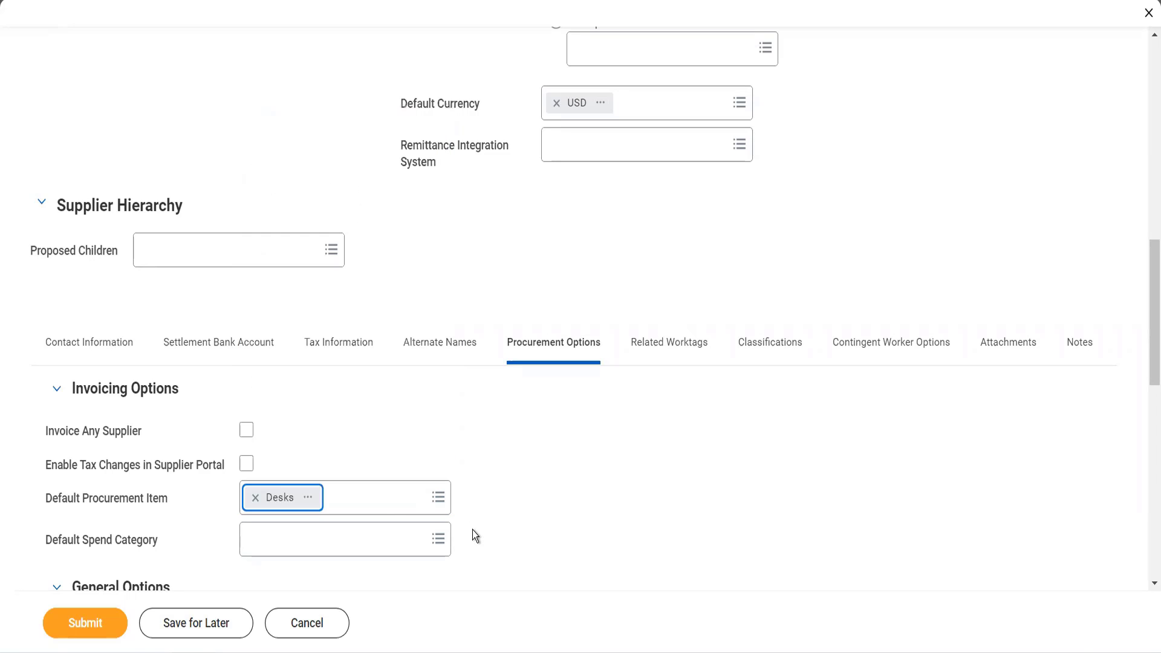
- Set the purchase order issue option to Email and choose the supplier's primary email as the default PO issue email
{"action": "scroll", "coordinate": [473, 532], "scroll_direction": "down", "scroll_amount": 1}
{"action": "scroll", "coordinate": [472, 529], "scroll_direction": "down", "scroll_amount": 3}
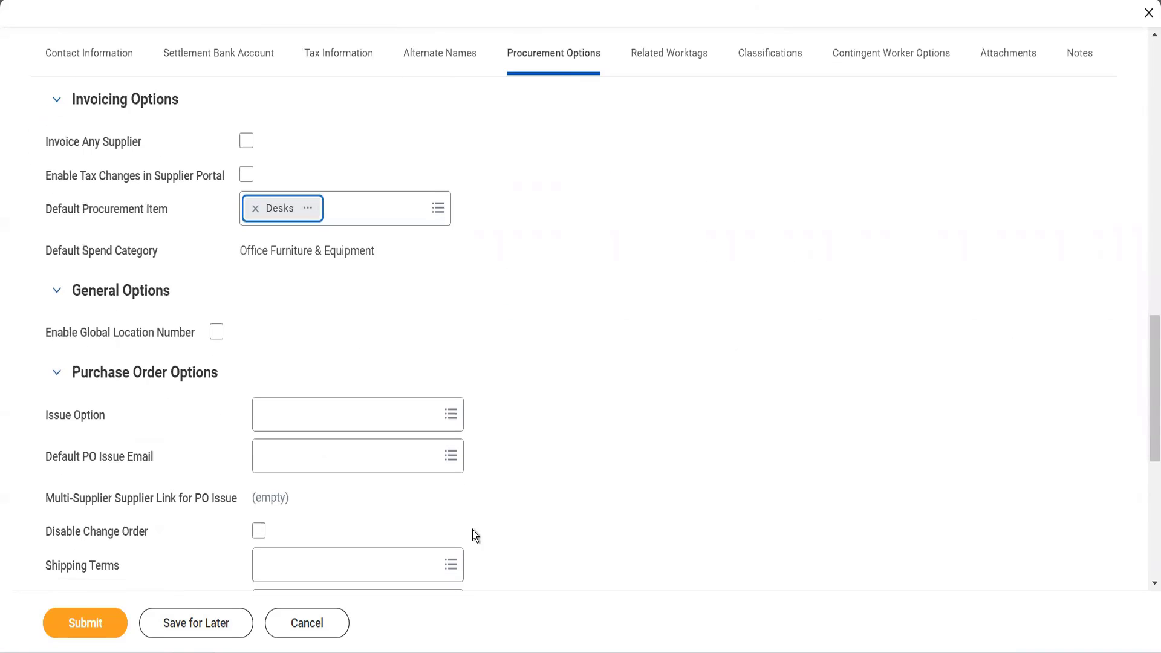
{"action": "left_click", "coordinate": [356, 405]}
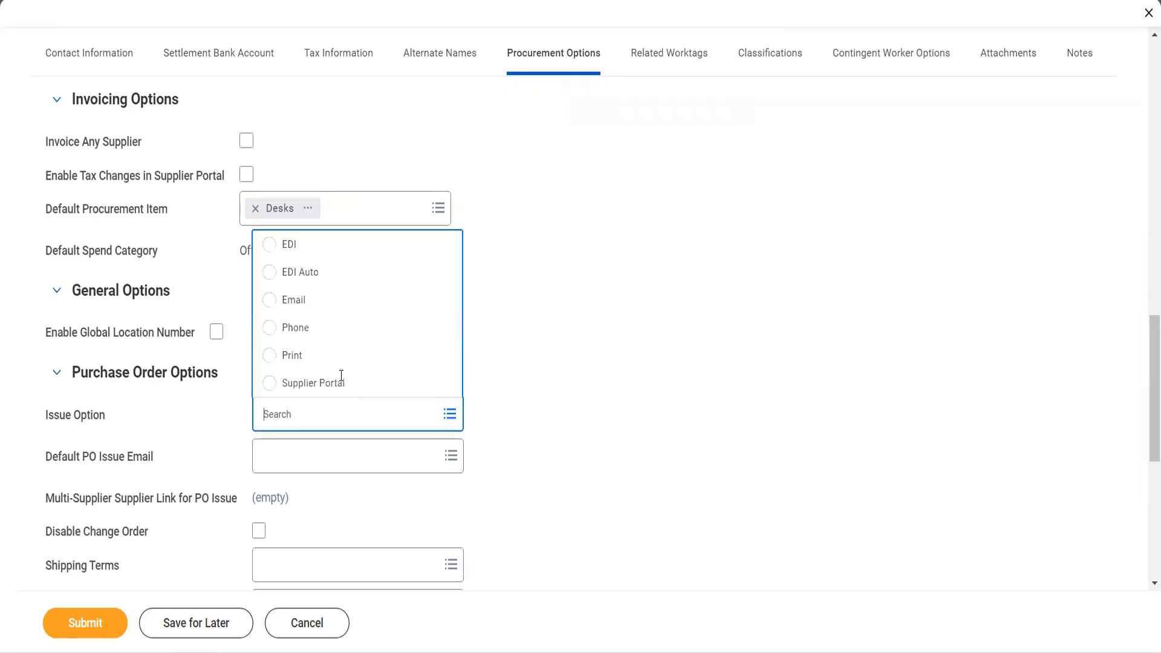
{"action": "left_click", "coordinate": [300, 305]}
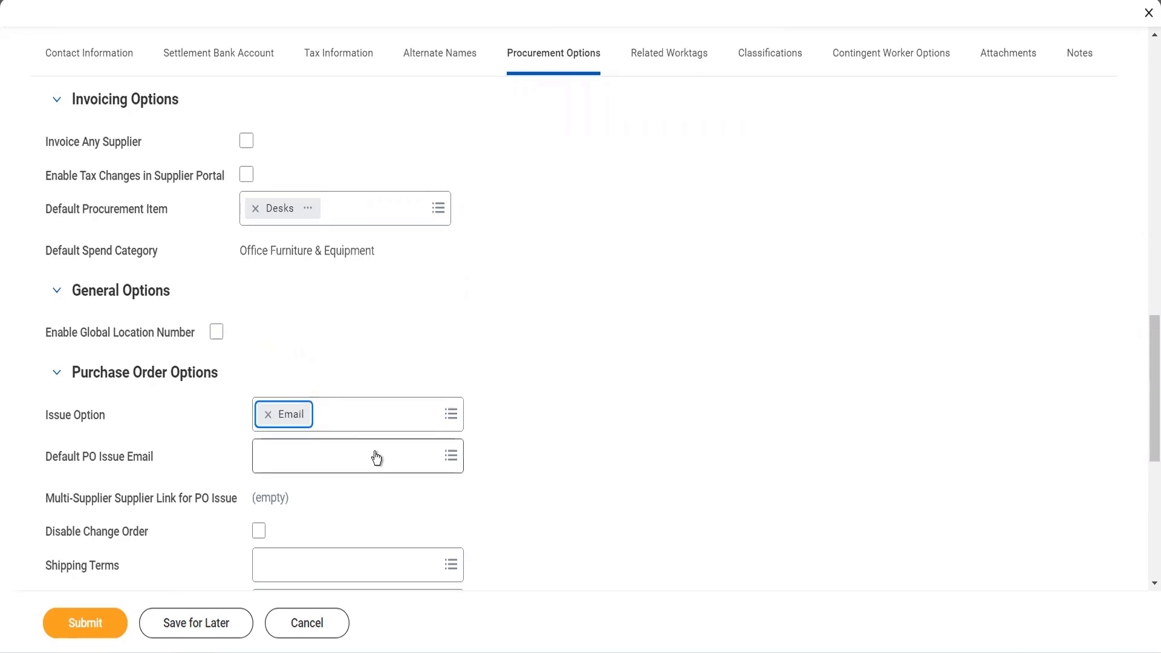
{"action": "left_click", "coordinate": [370, 470]}
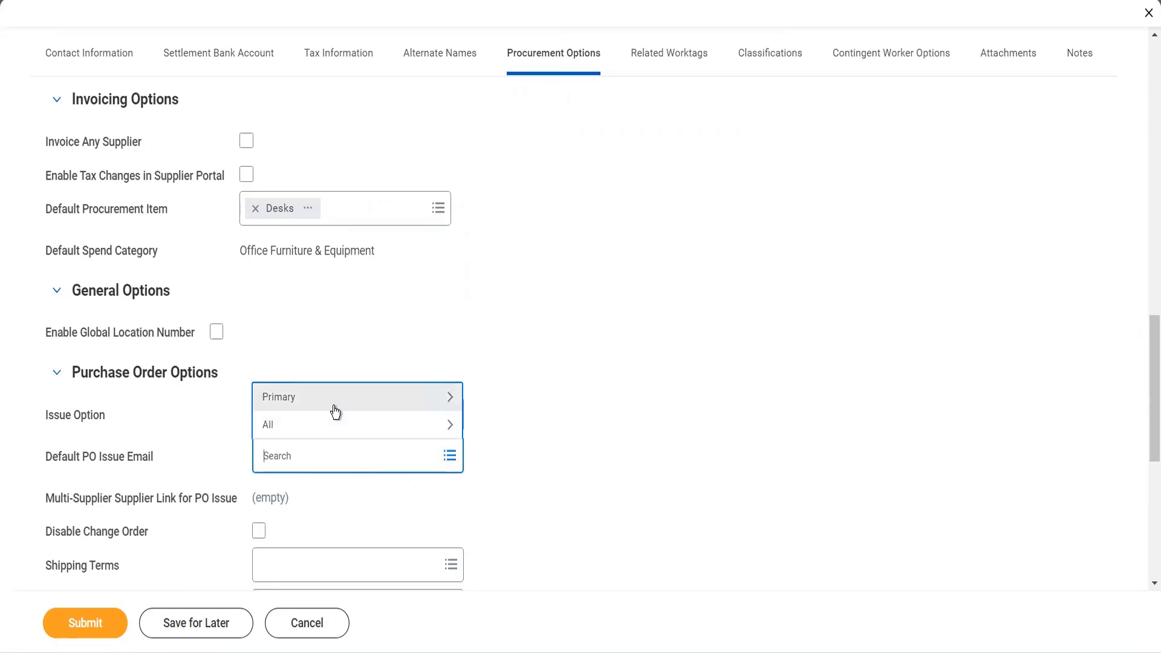
{"action": "left_click", "coordinate": [334, 407]}
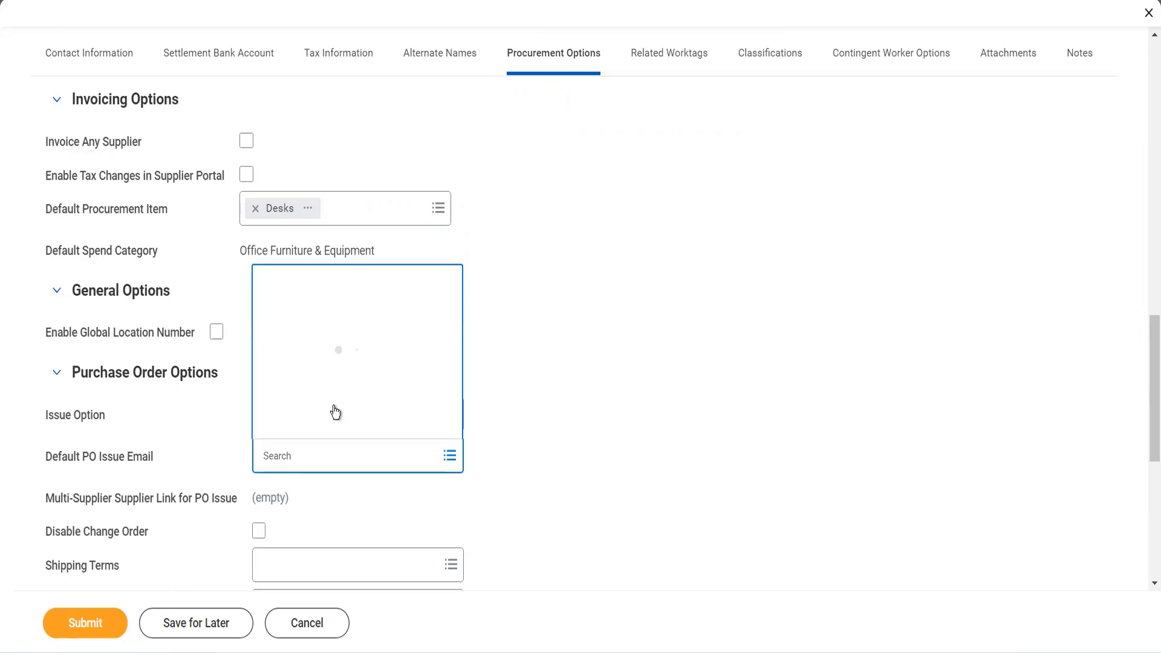
{"action": "left_click", "coordinate": [332, 435]}
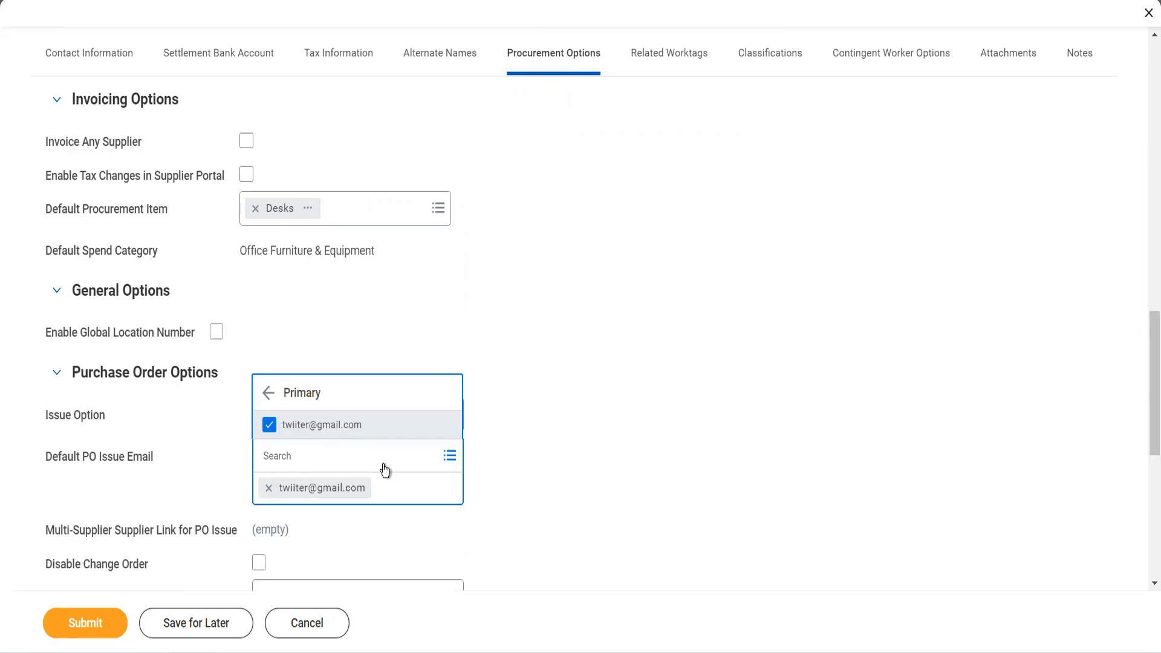
{"action": "left_click", "coordinate": [487, 501]}
- Enable Acknowledgement Expected in the purchase order options
{"action": "scroll", "coordinate": [487, 500], "scroll_direction": "down", "scroll_amount": 1}
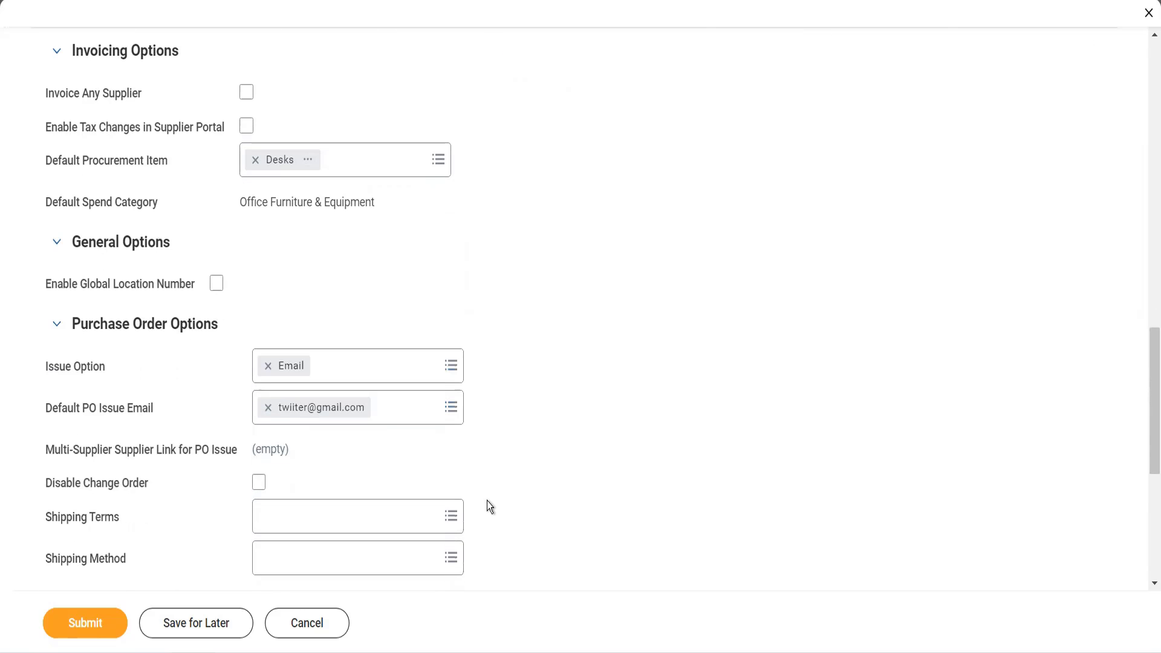
{"action": "scroll", "coordinate": [487, 501], "scroll_direction": "down", "scroll_amount": 1}
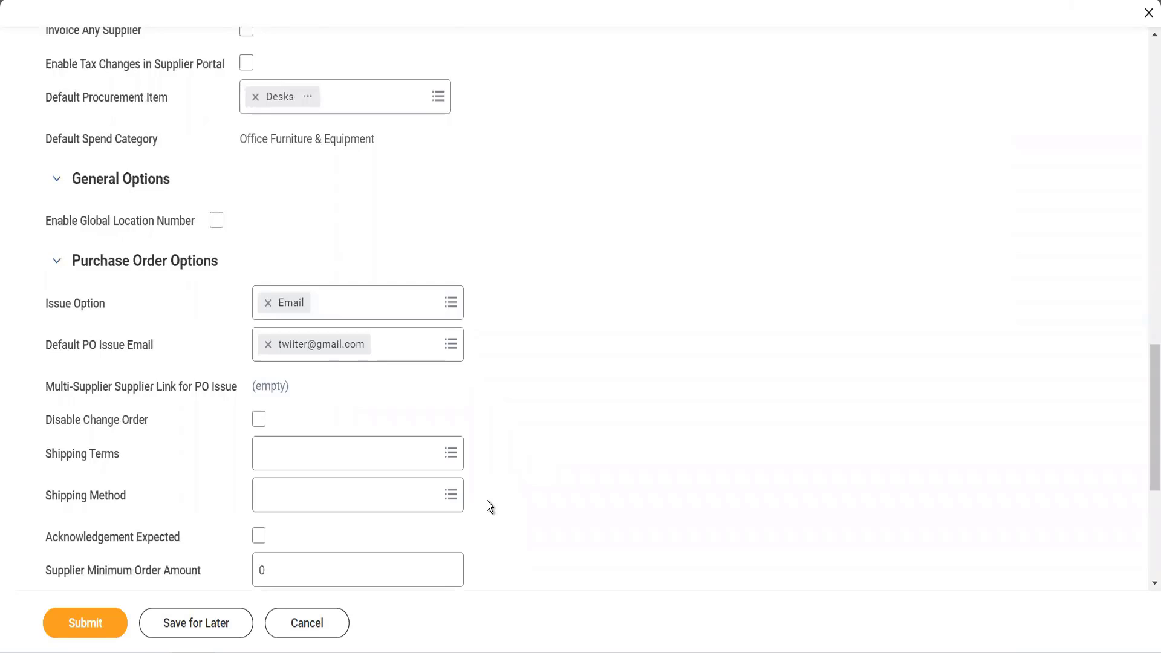
{"action": "scroll", "coordinate": [490, 506], "scroll_direction": "down", "scroll_amount": 1}
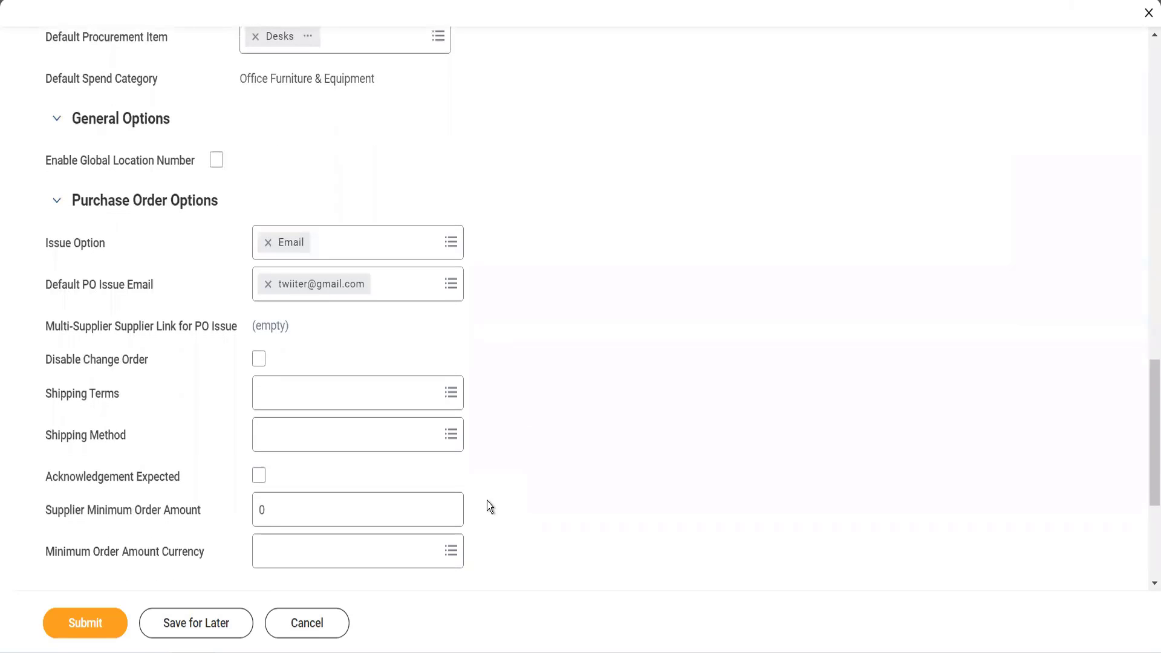
{"action": "left_click", "coordinate": [258, 477]}
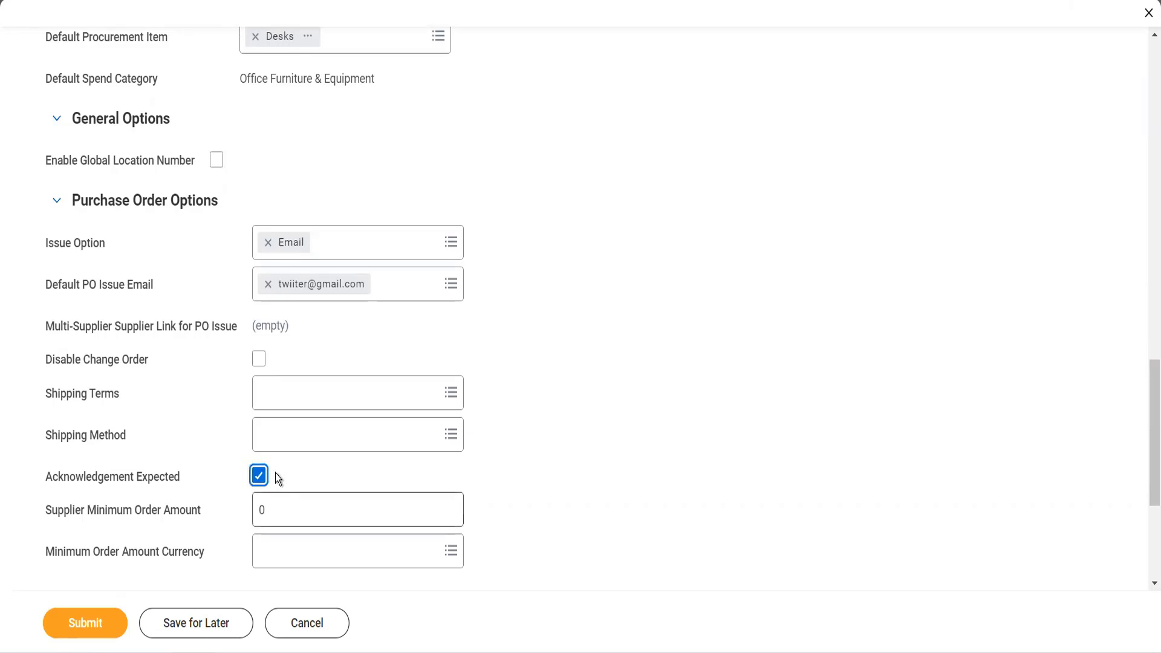
- Set the supplier minimum order amount to 1,000 with USD as its currency
{"action": "left_click_drag", "start_coordinate": [267, 511], "coordinate": [254, 511]}
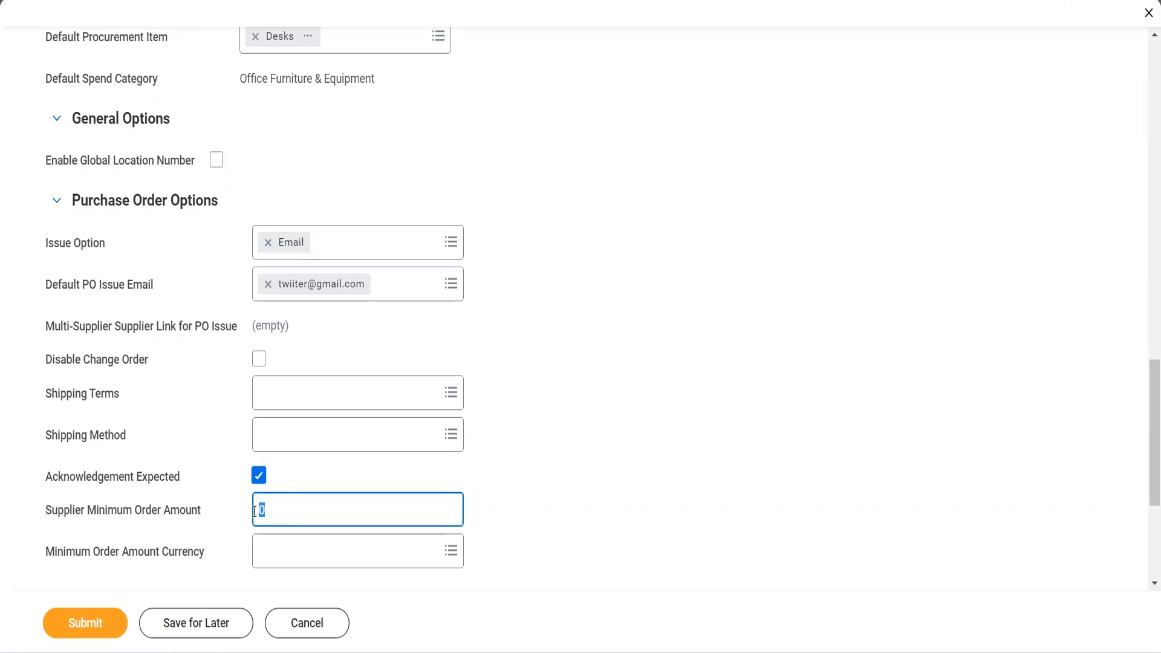
{"action": "type", "text": "1000"}
{"action": "key", "text": "Tab"}
{"action": "type", "text": "q"}
{"action": "key", "text": "BackSpace"}
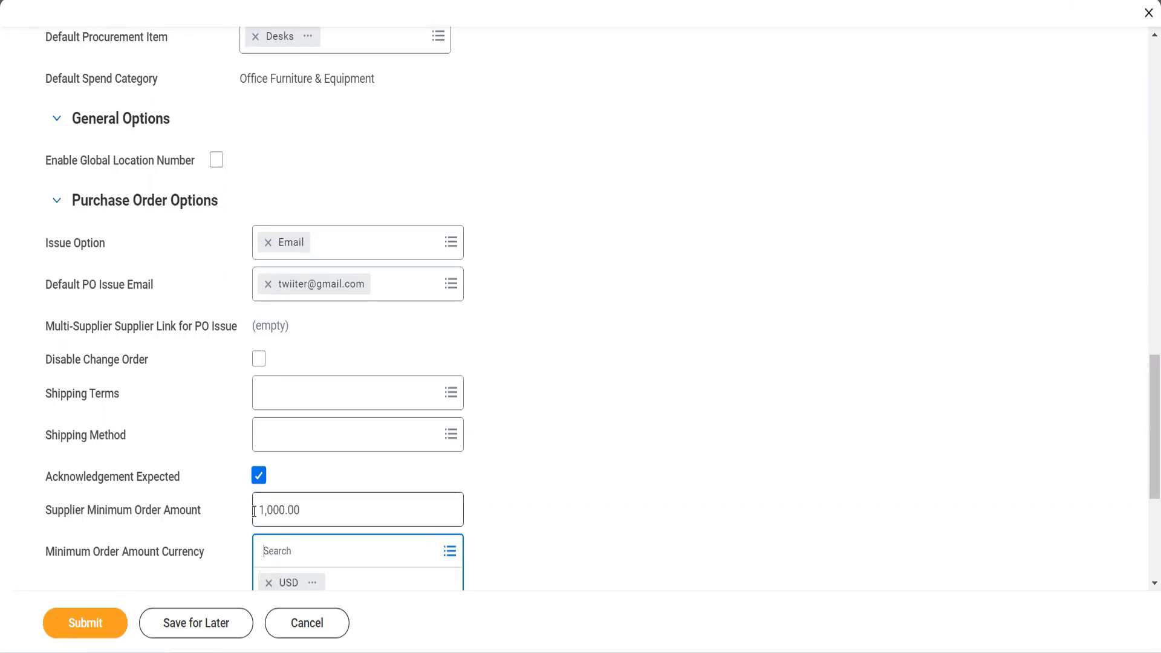
{"action": "left_click", "coordinate": [555, 548]}
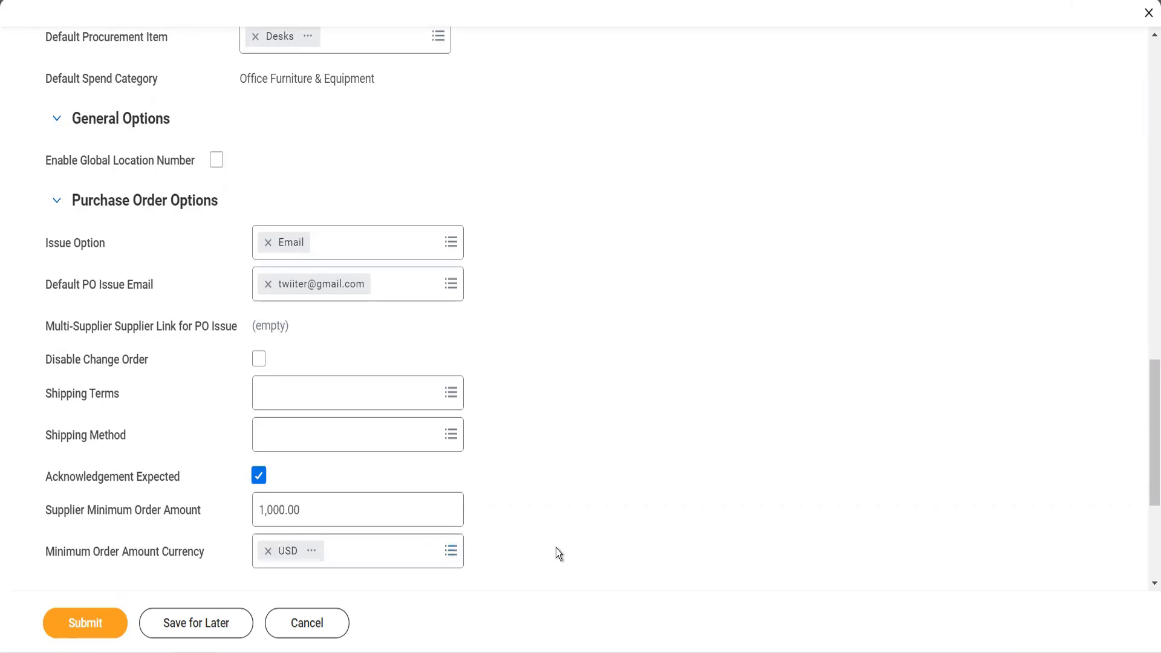
- Enable advanced ship notices for the supplier and make them due in 5 days
{"action": "scroll", "coordinate": [556, 548], "scroll_direction": "down", "scroll_amount": 3}
{"action": "scroll", "coordinate": [556, 548], "scroll_direction": "down", "scroll_amount": 2}
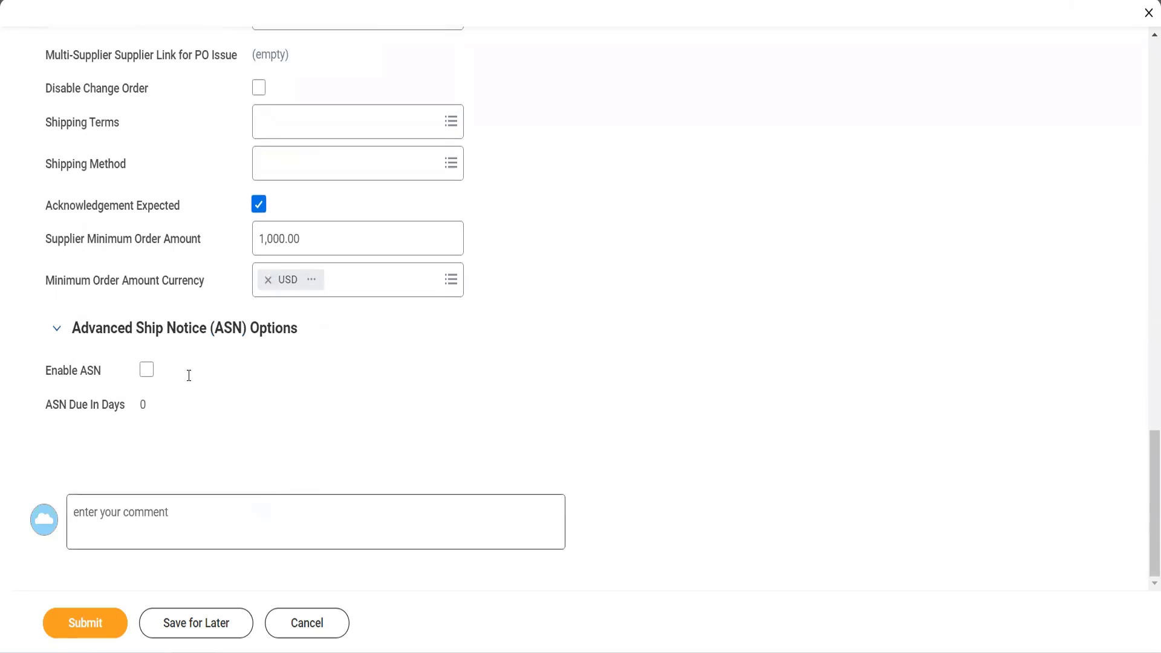
{"action": "left_click", "coordinate": [145, 370]}
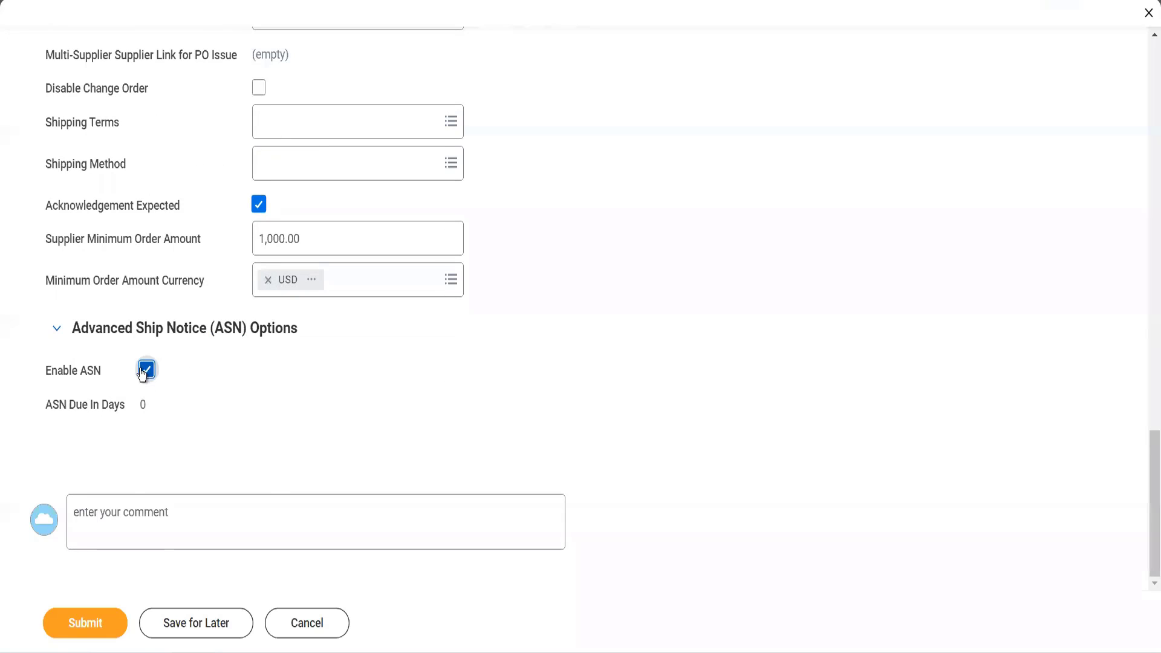
{"action": "left_click", "coordinate": [150, 402]}
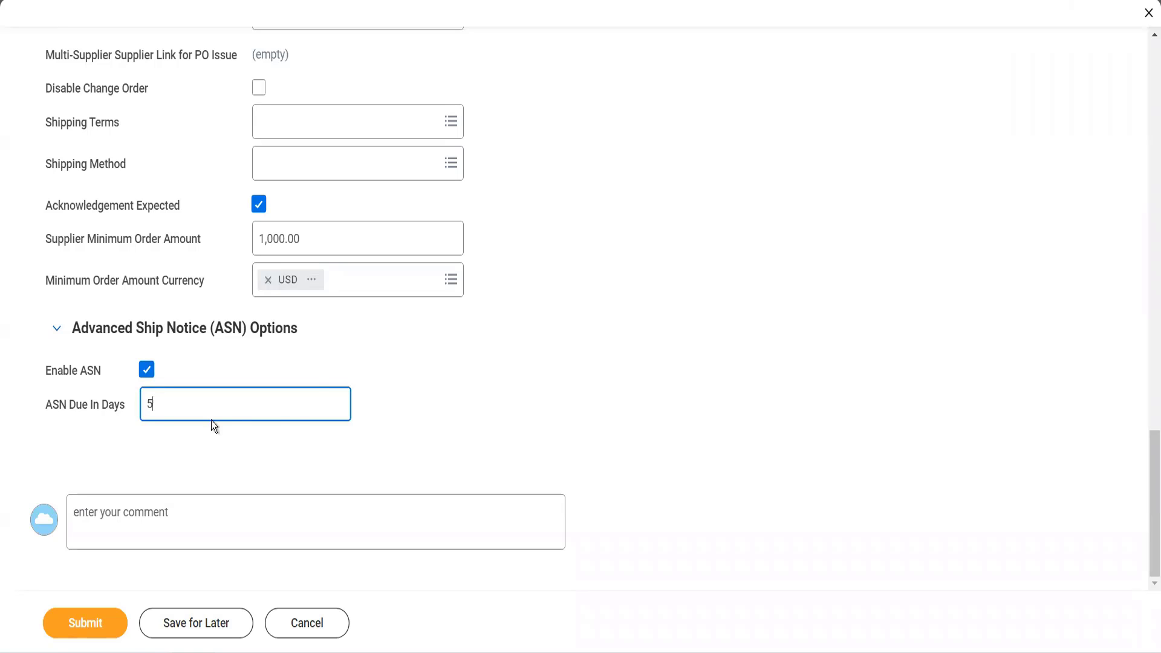
{"action": "type", "text": "5"}
- Add a settlement bank account for the supplier with the account nickname Adani HDFC
{"action": "scroll", "coordinate": [317, 390], "scroll_direction": "up", "scroll_amount": 5}
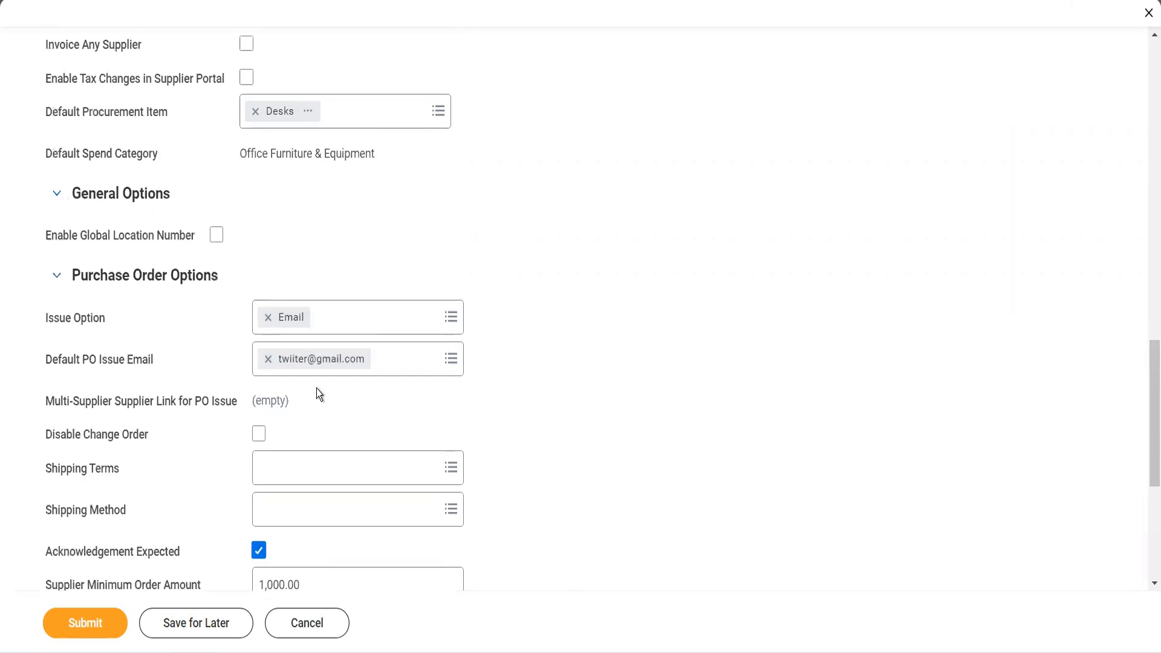
{"action": "scroll", "coordinate": [317, 388], "scroll_direction": "up", "scroll_amount": 4}
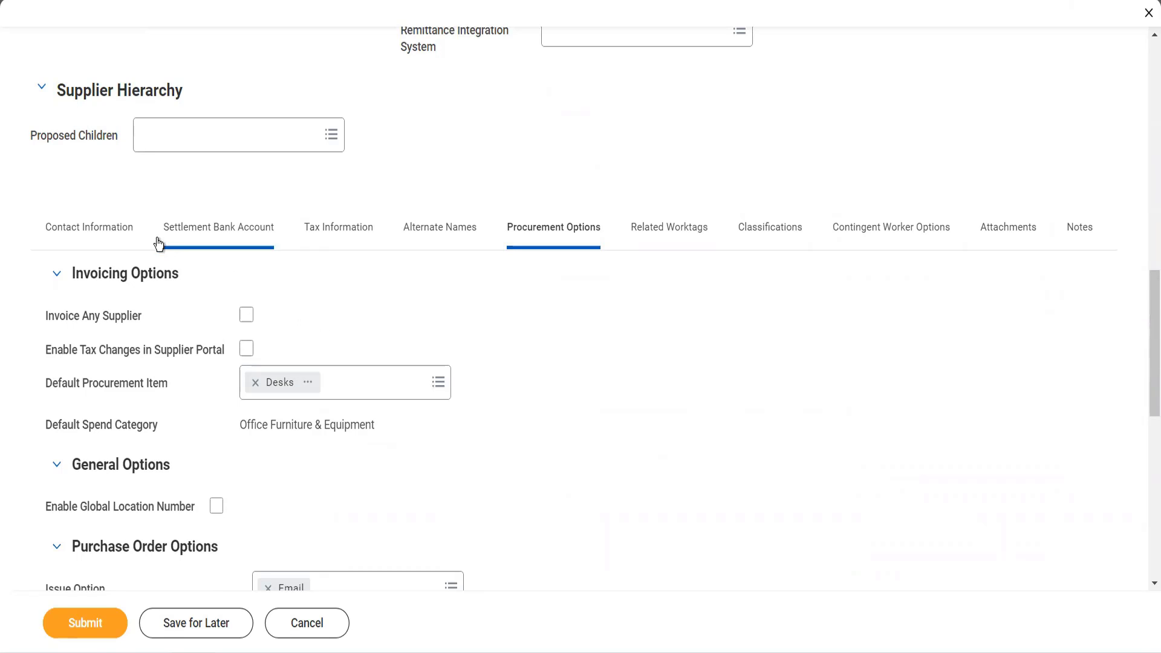
{"action": "left_click", "coordinate": [192, 234]}
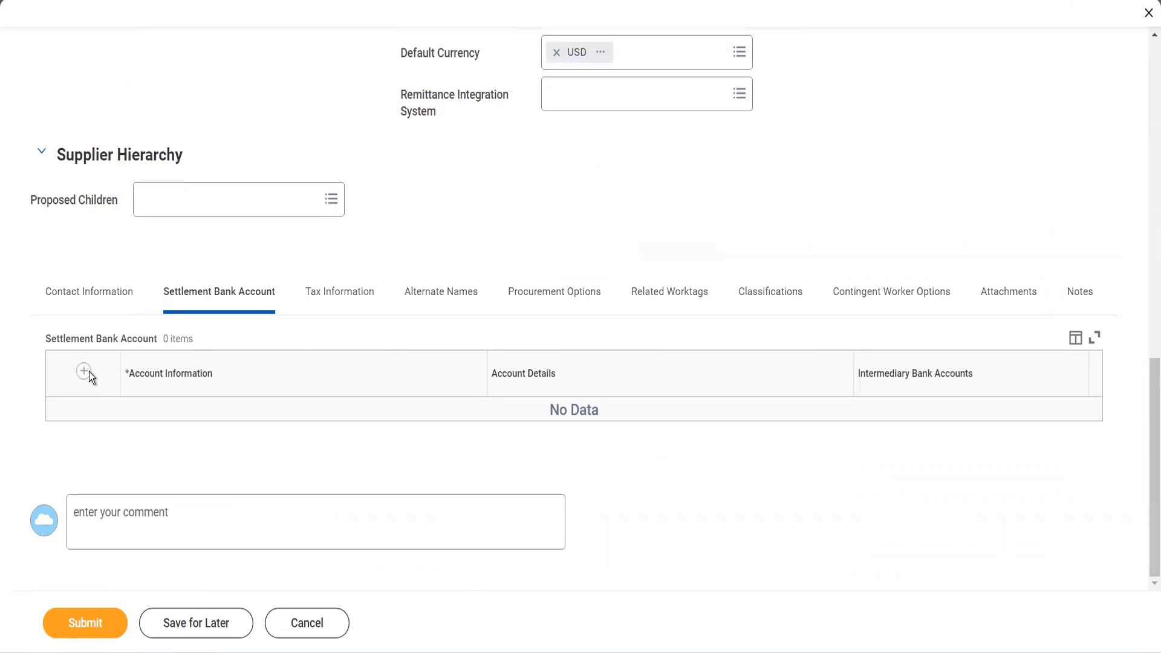
{"action": "left_click", "coordinate": [85, 373]}
{"action": "left_click", "coordinate": [197, 459]}
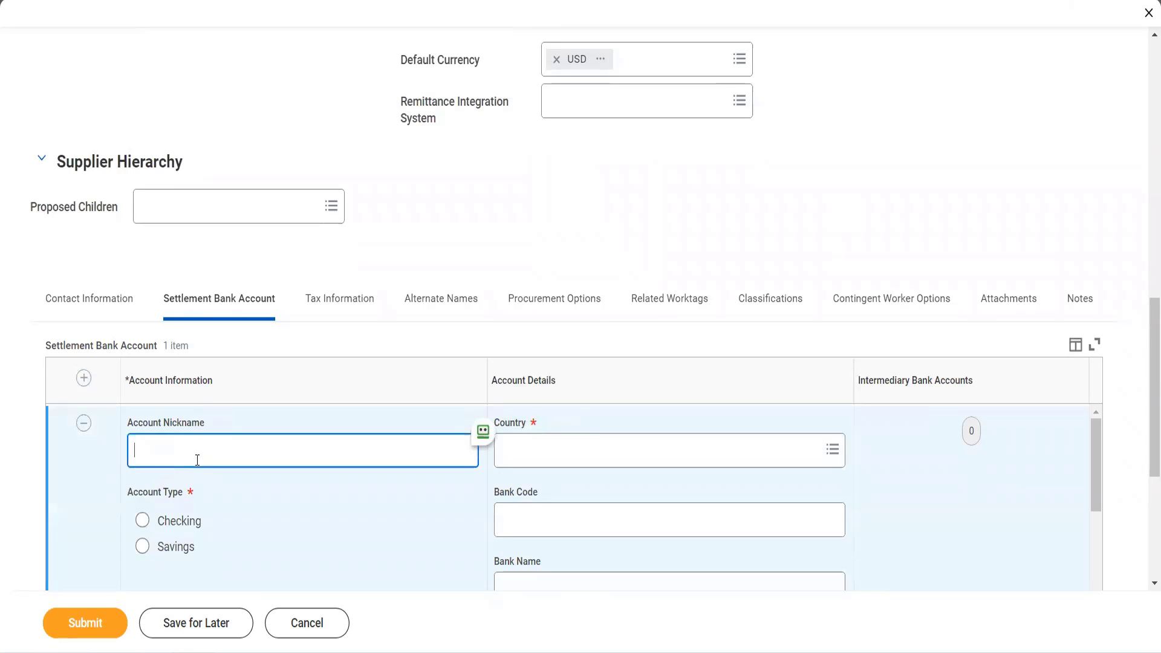
{"action": "type", "text": "Adani HDFC"}
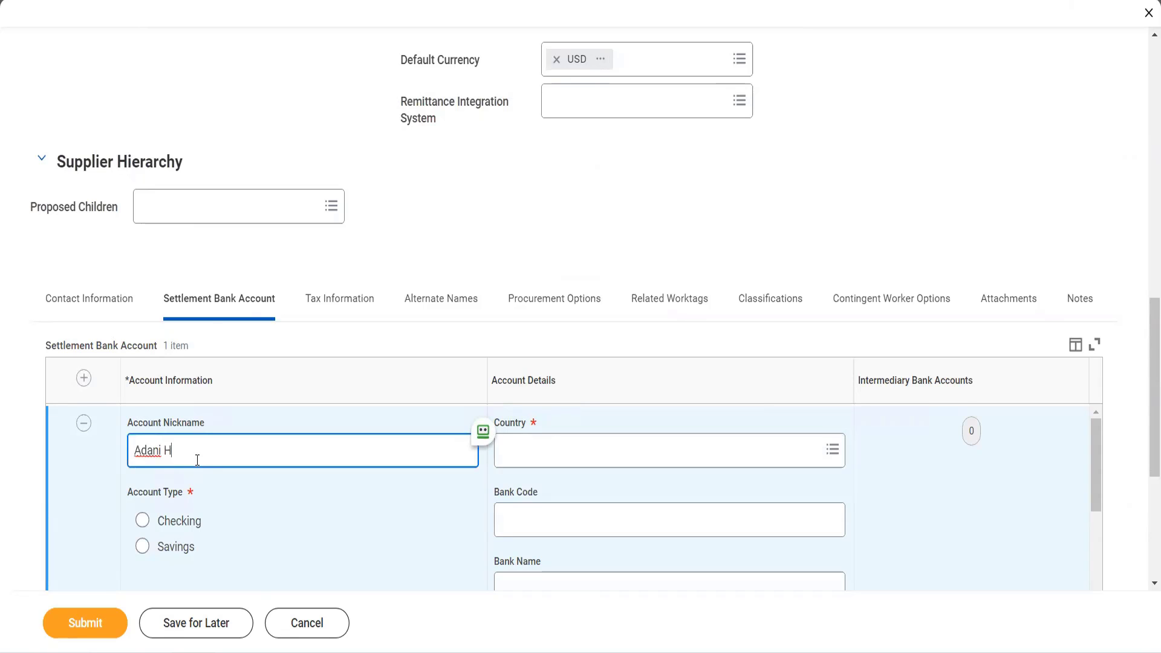
- Set the settlement bank account's type to Checking and its country to India, denying the password manager's permission request
{"action": "left_click", "coordinate": [142, 520]}
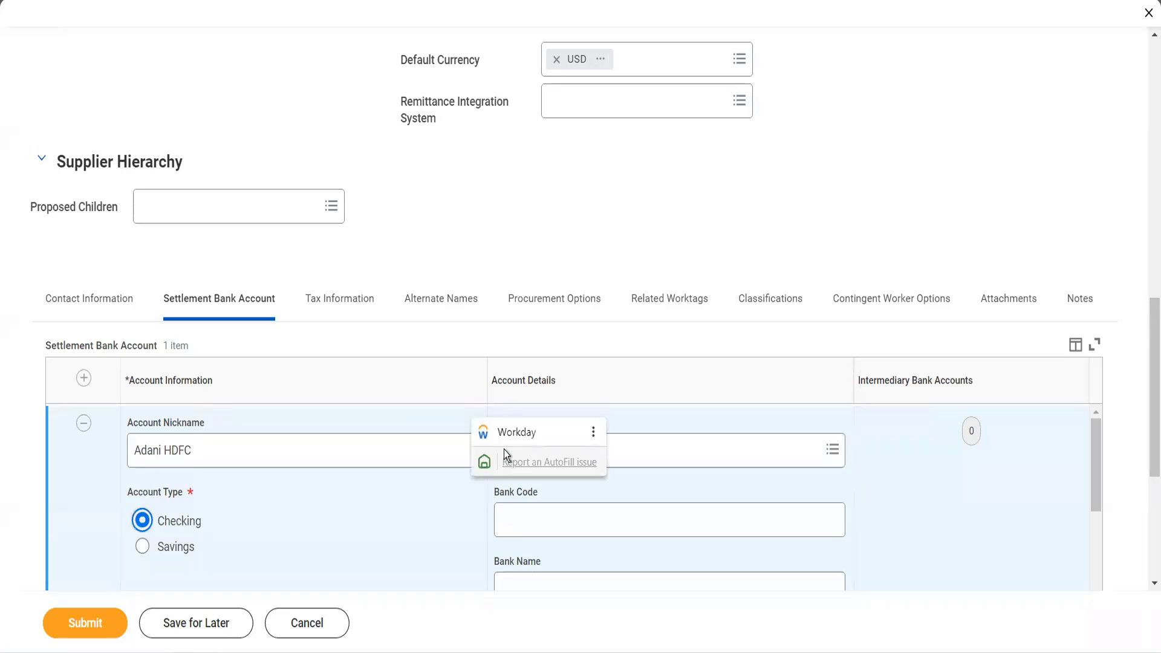
{"action": "left_click", "coordinate": [503, 449]}
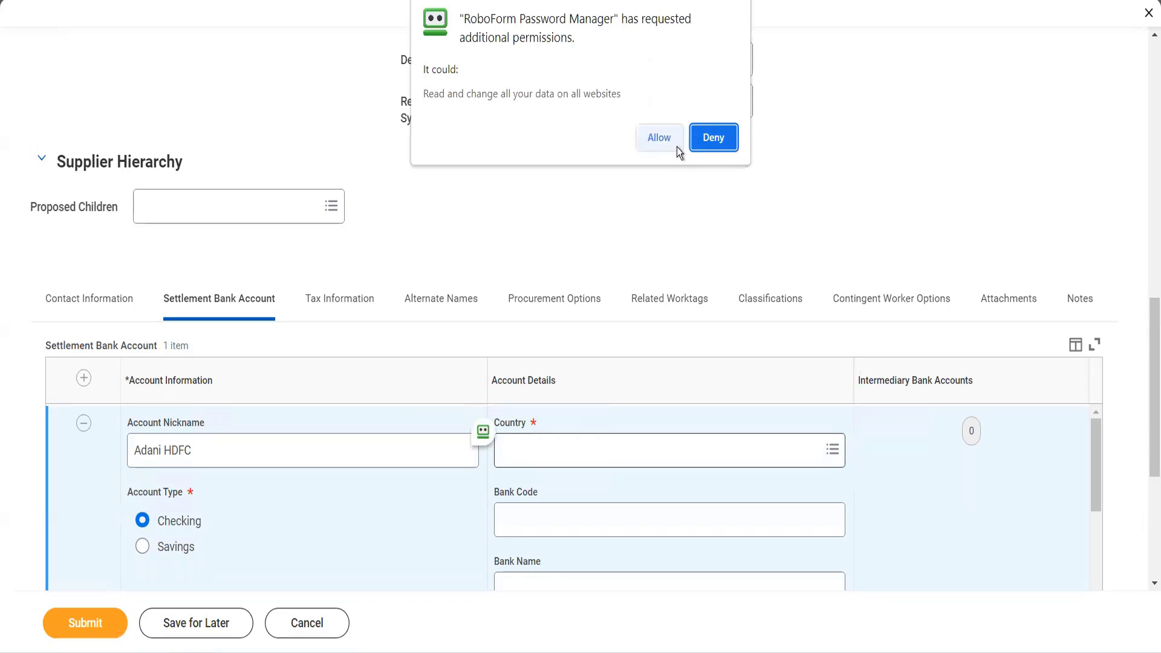
{"action": "left_click", "coordinate": [720, 145]}
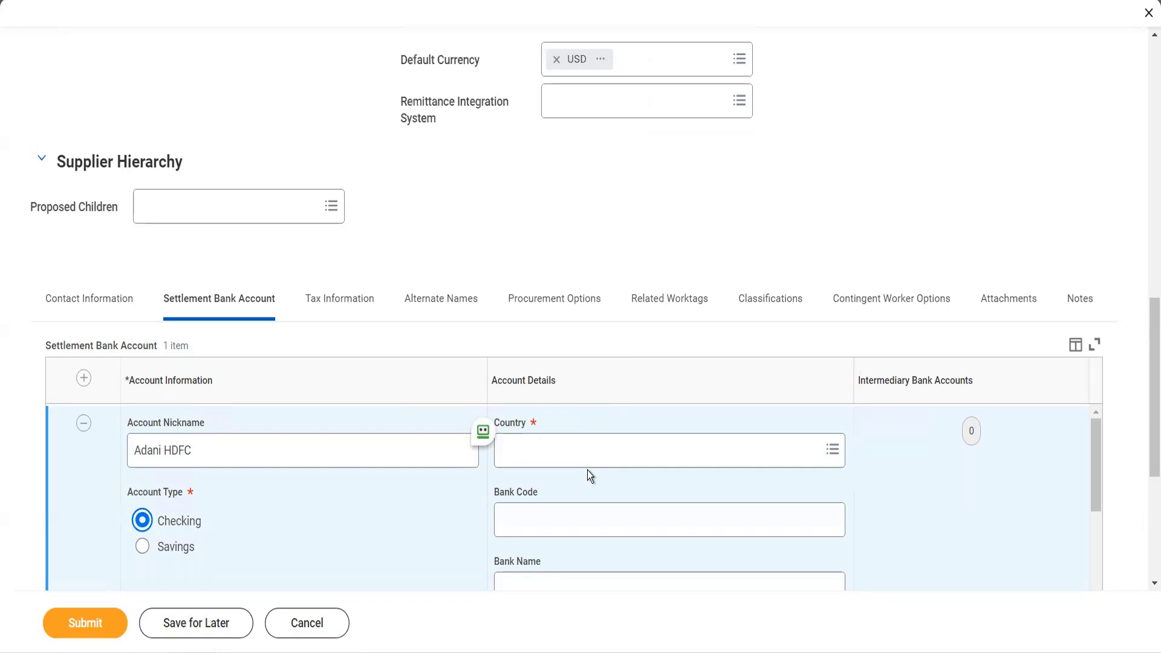
{"action": "left_click", "coordinate": [579, 450]}
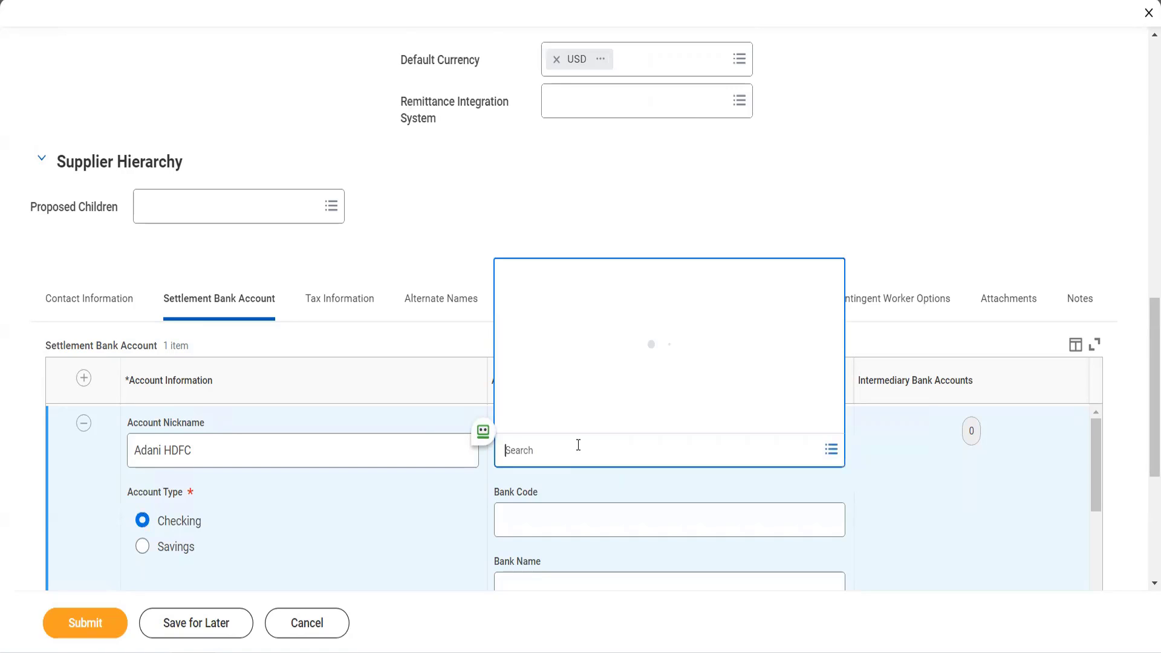
{"action": "type", "text": "india"}
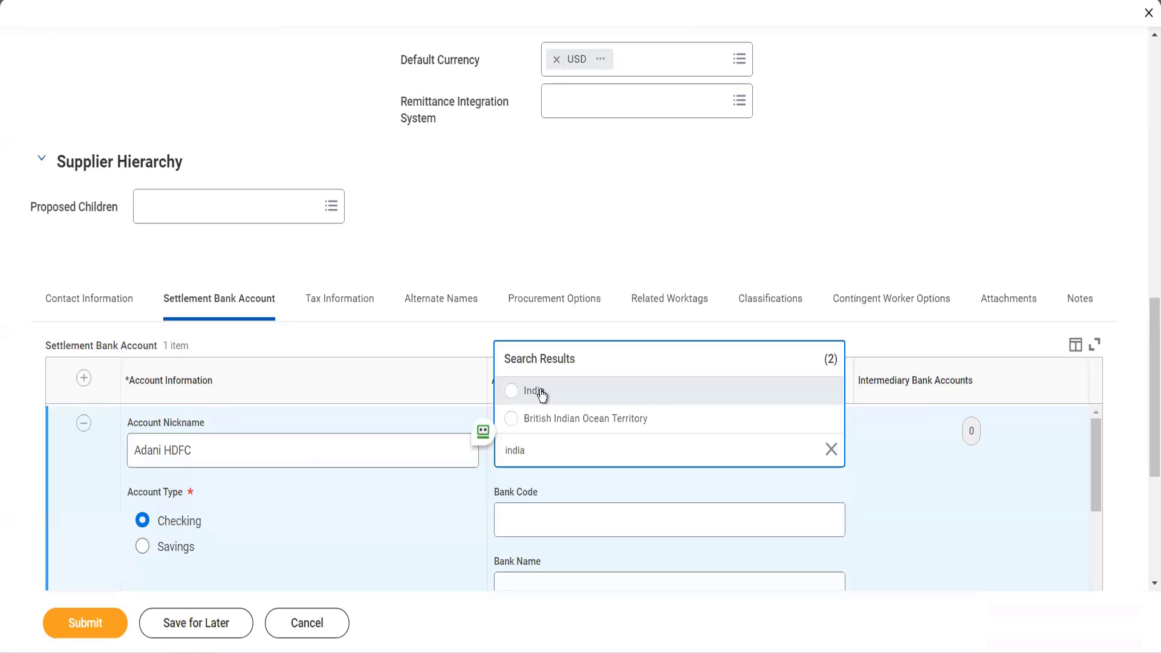
{"action": "left_click", "coordinate": [534, 391]}
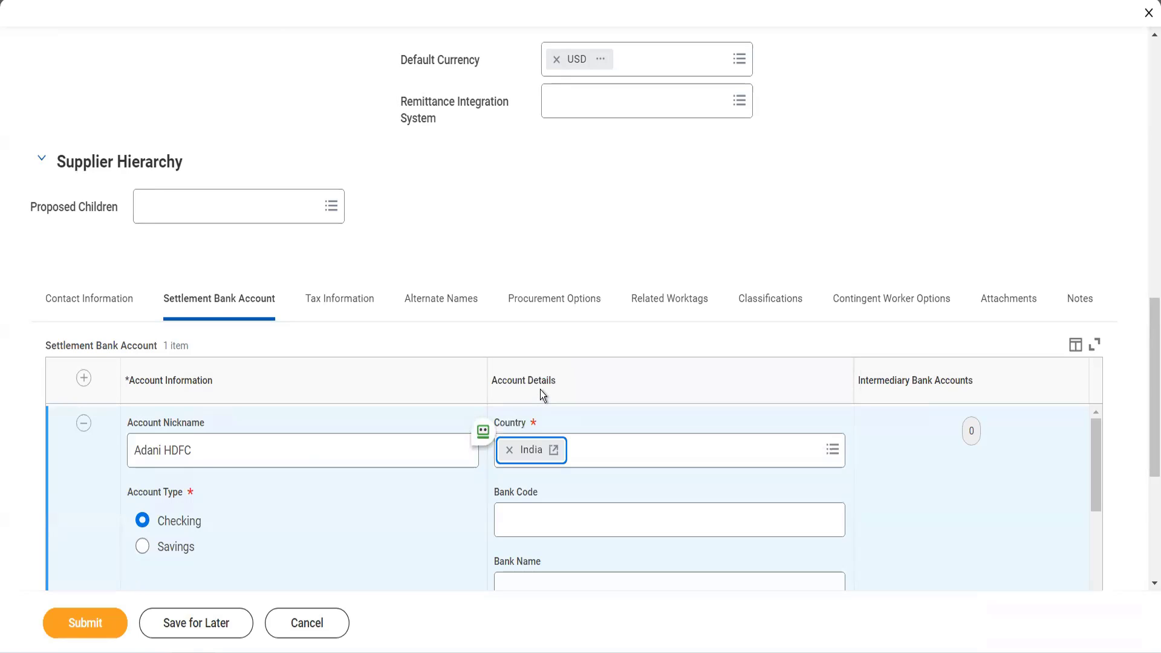
- Enter HDFC0000438 as the IFSC code and HDFC Ltd as the bank name for the settlement account
{"action": "scroll", "coordinate": [544, 399], "scroll_direction": "down", "scroll_amount": 2}
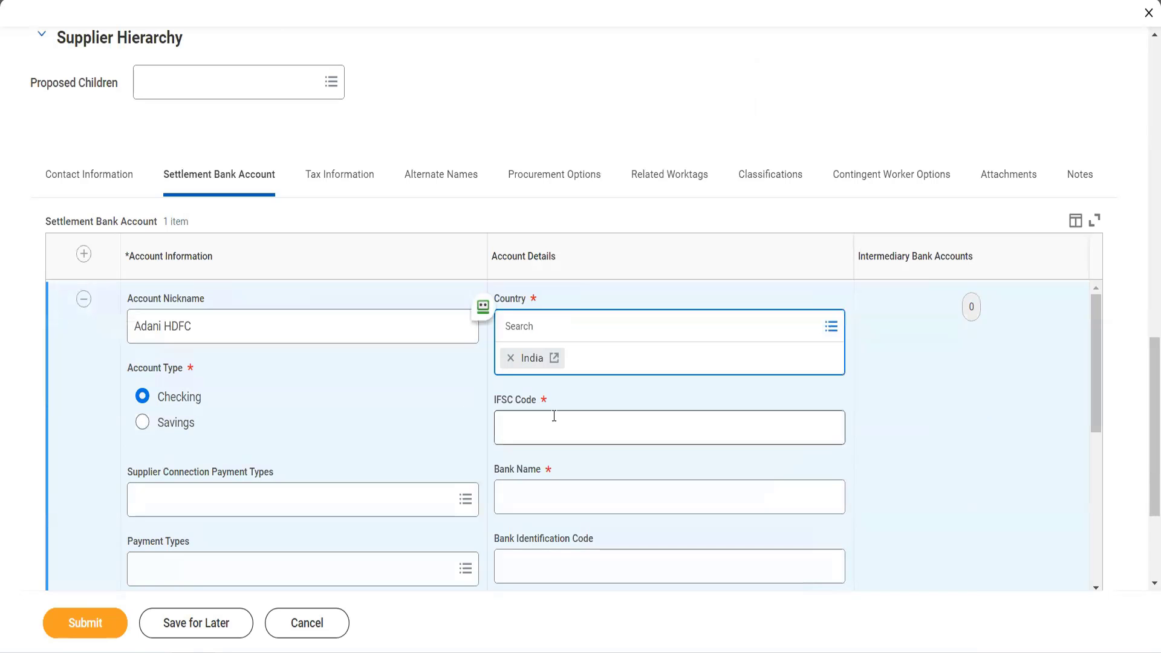
{"action": "left_click", "coordinate": [554, 416]}
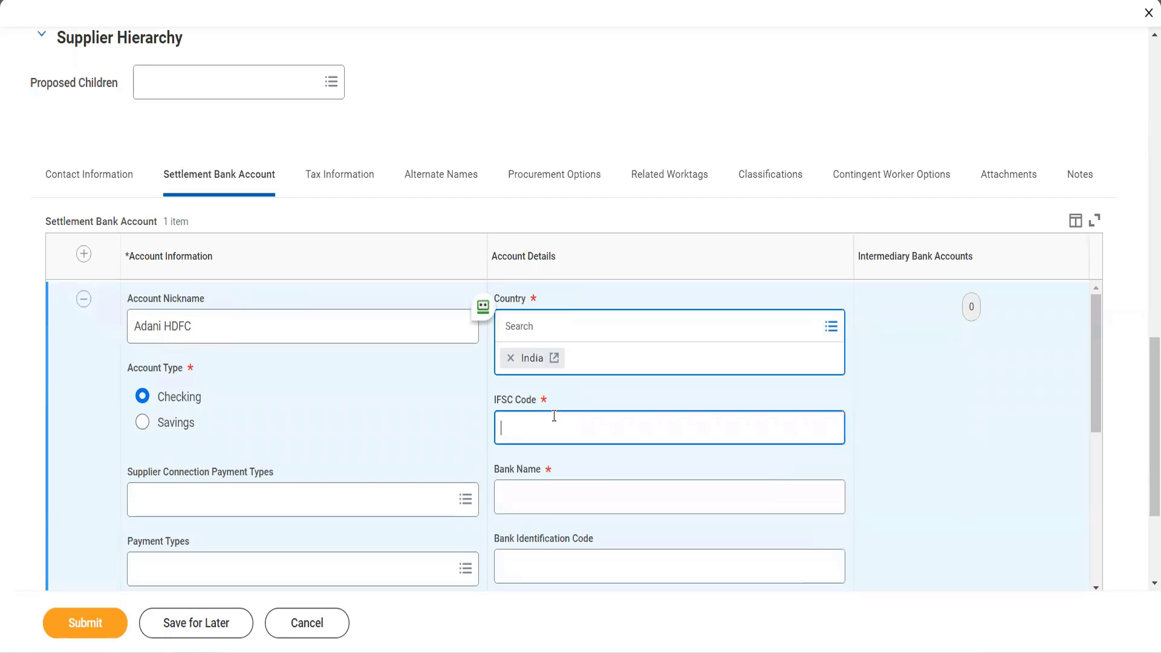
{"action": "type", "text": "HDFC00004"}
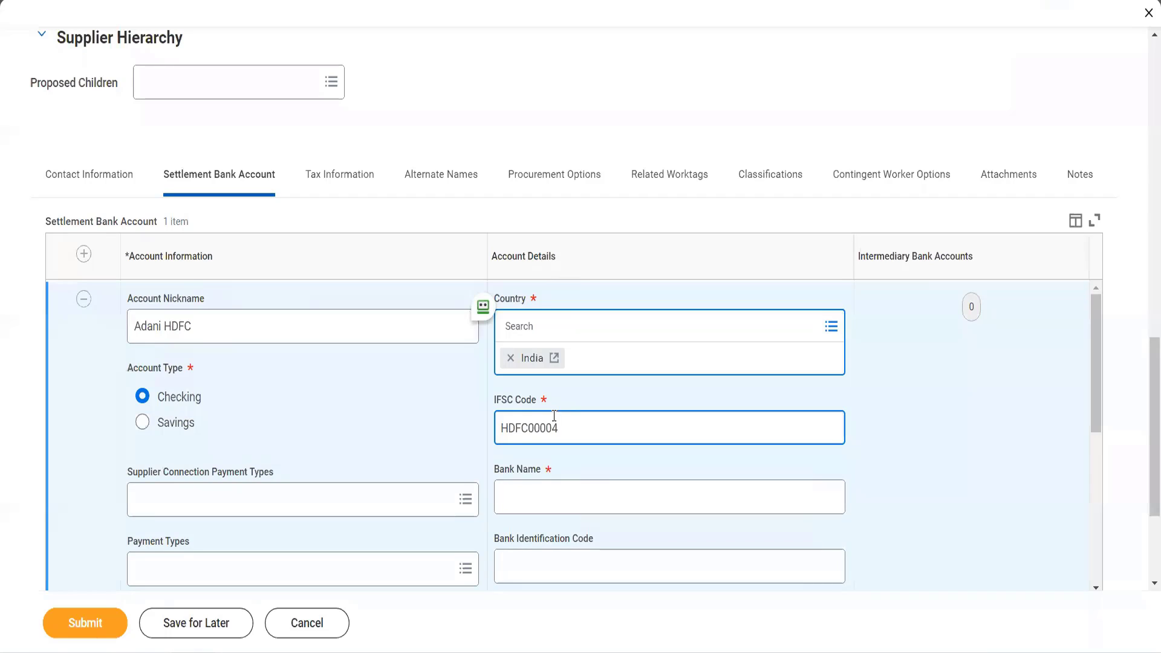
{"action": "type", "text": "38"}
{"action": "key", "text": "Tab"}
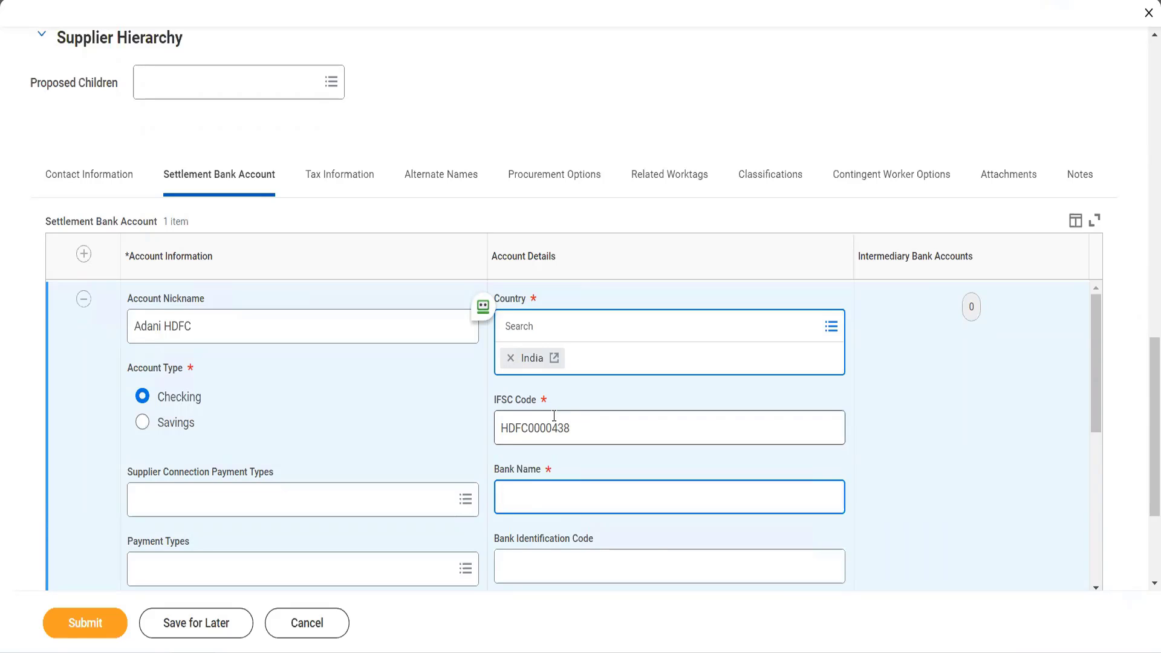
{"action": "type", "text": "HDFC Ltd"}
- Fill in the bank account number and set the name on the account to Adani HDFC Checking
{"action": "scroll", "coordinate": [553, 416], "scroll_direction": "down", "scroll_amount": 3}
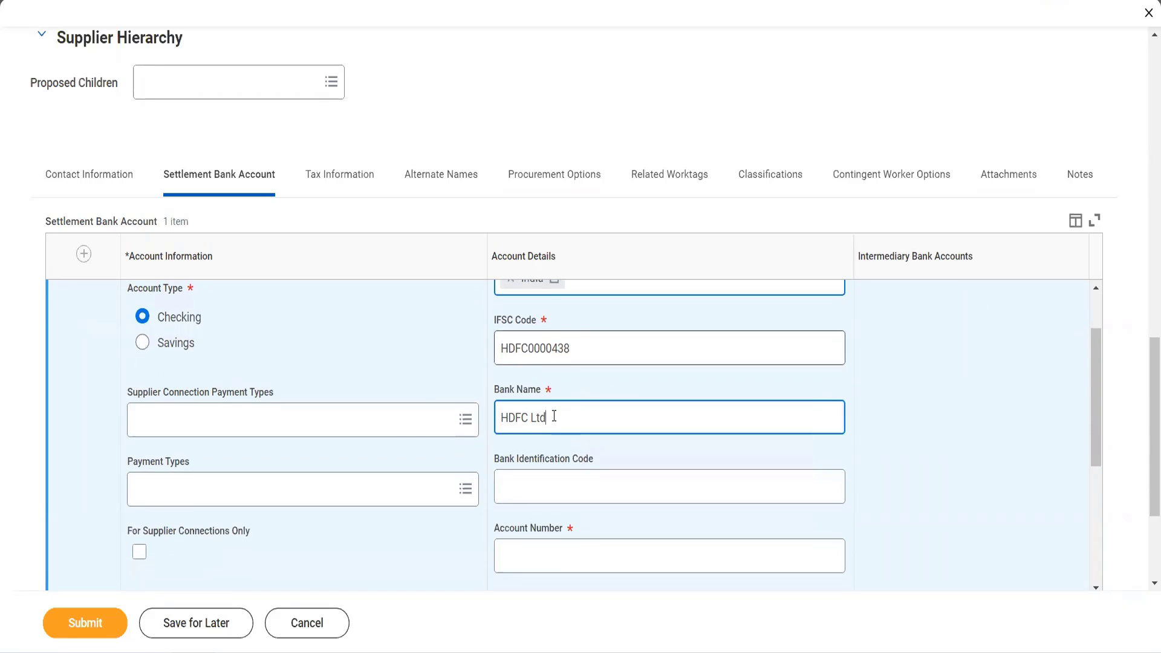
{"action": "left_click", "coordinate": [566, 443]}
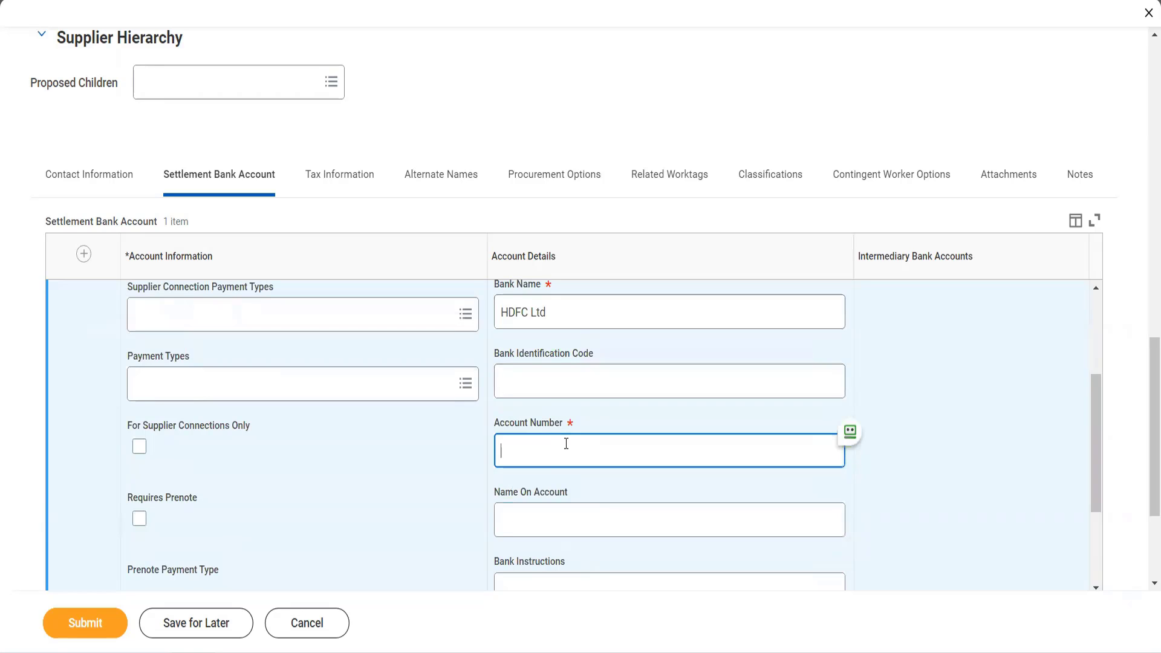
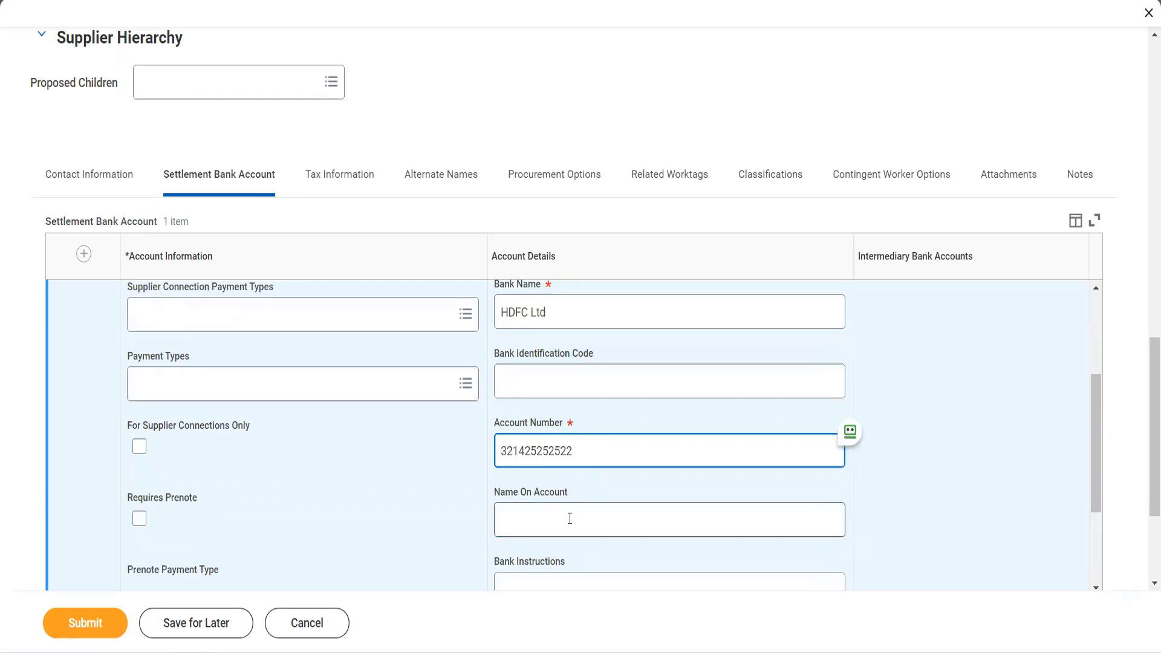
{"action": "left_click", "coordinate": [569, 518]}
{"action": "type", "text": "Ada"}
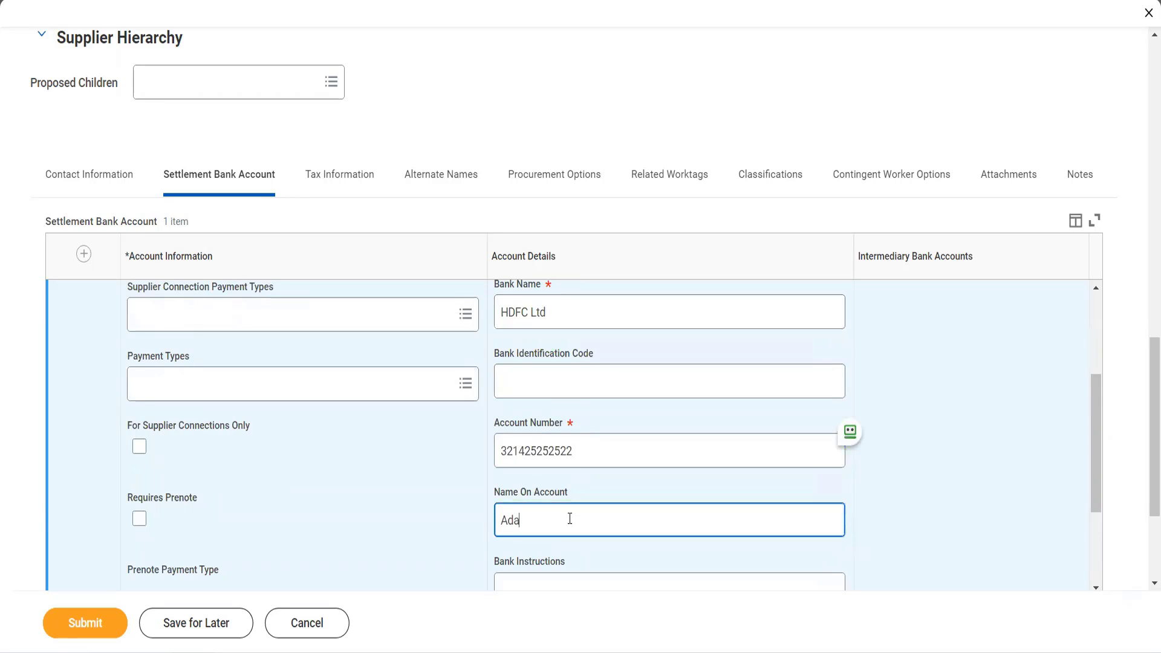
{"action": "type", "text": "ni HDFC Checking"}
- Require a prenote for the settlement bank account and set its prenote payment type to EFT
{"action": "scroll", "coordinate": [569, 519], "scroll_direction": "down", "scroll_amount": 3}
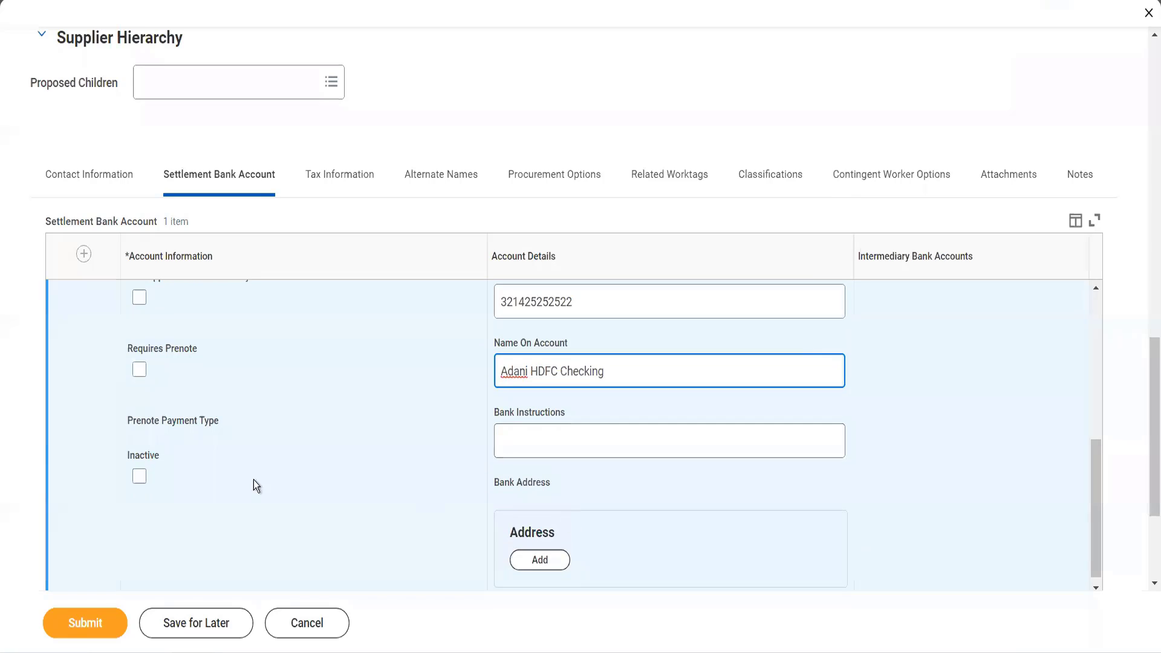
{"action": "left_click", "coordinate": [139, 369]}
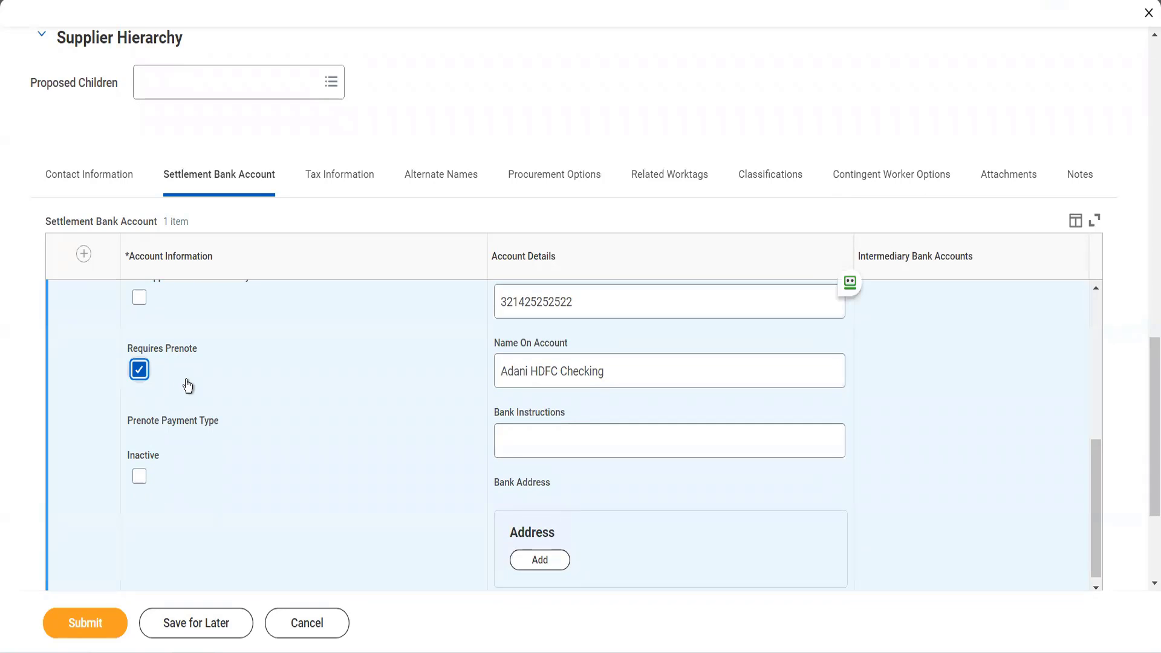
{"action": "left_click", "coordinate": [208, 449]}
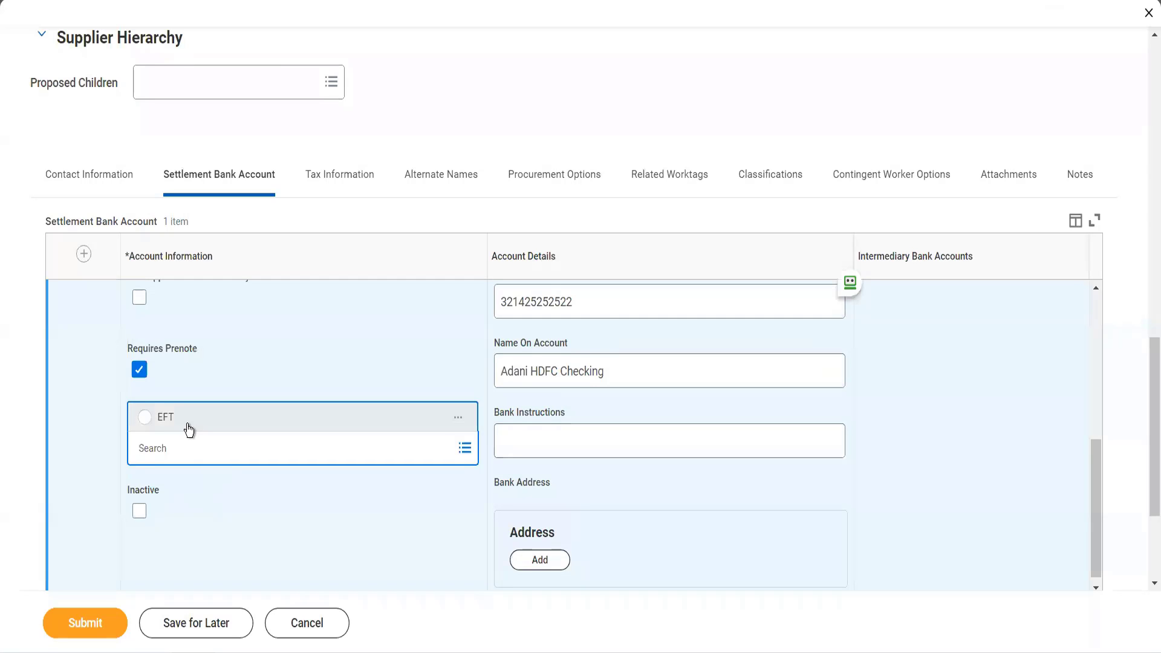
{"action": "left_click", "coordinate": [189, 429]}
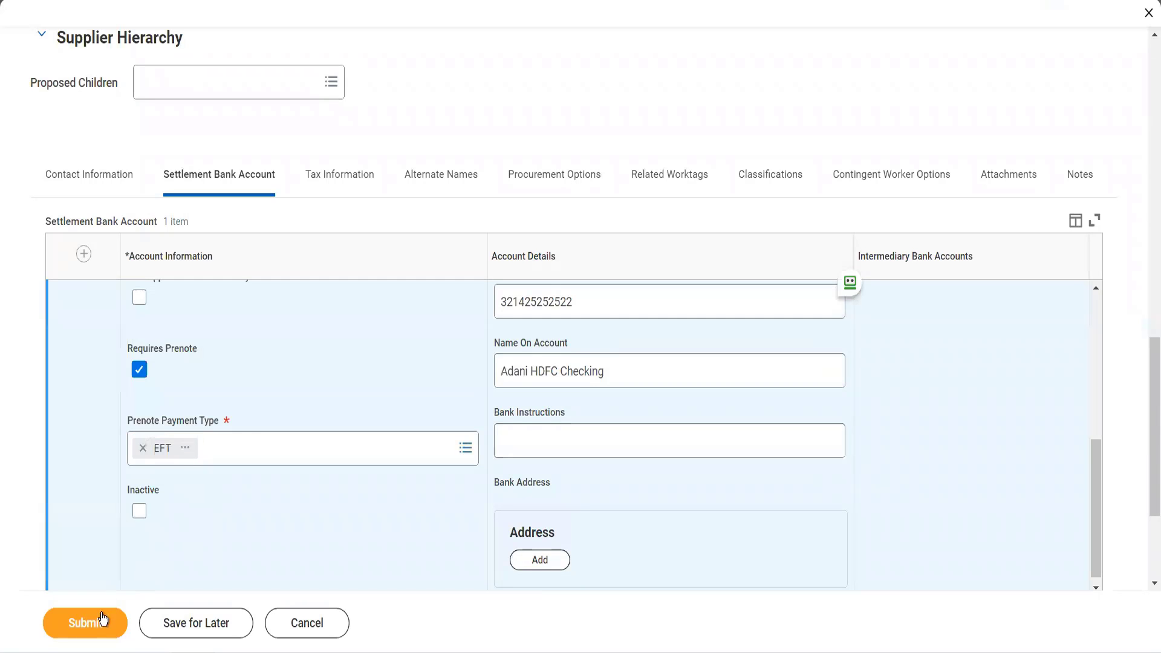
- Set the supplier's remittance integration system to Remittance and submit the supplier
{"action": "scroll", "coordinate": [242, 411], "scroll_direction": "up", "scroll_amount": 5}
{"action": "scroll", "coordinate": [405, 115], "scroll_direction": "up", "scroll_amount": 2}
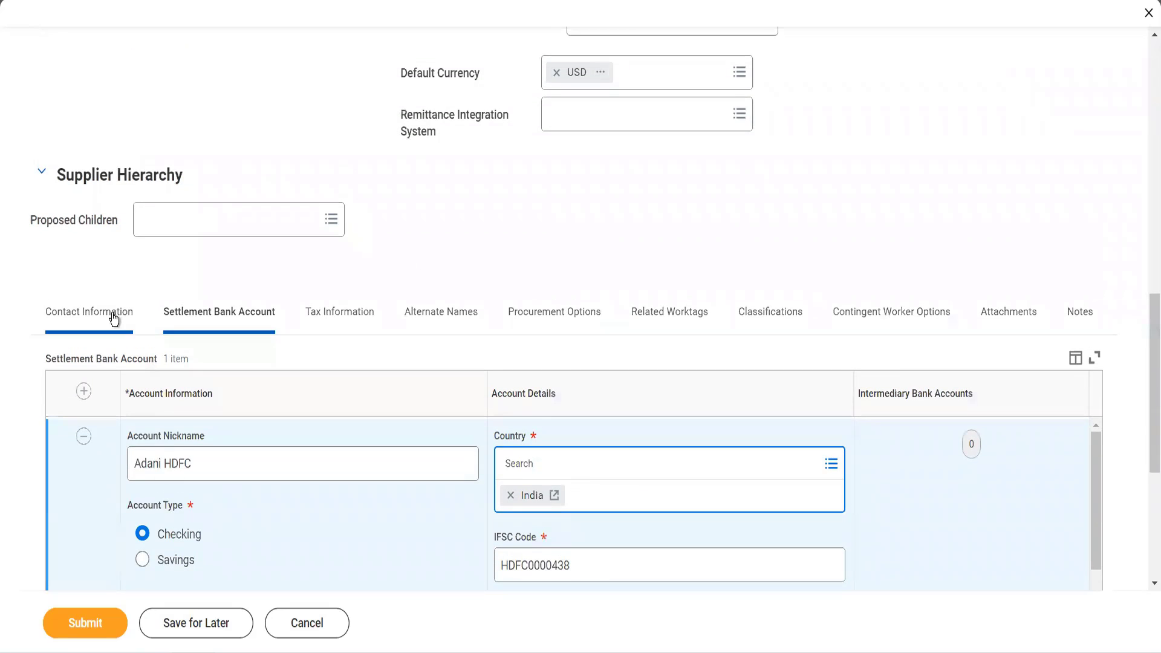
{"action": "left_click", "coordinate": [579, 118]}
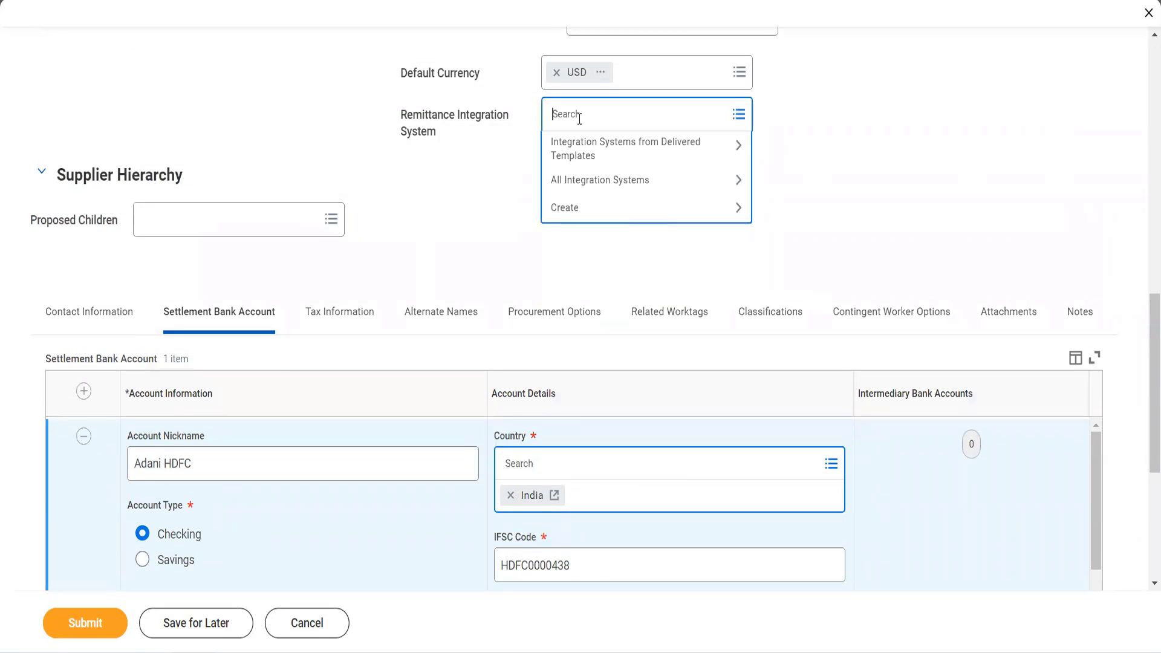
{"action": "type", "text": "remittancdd"}
{"action": "key", "text": "BackSpace"}
{"action": "key", "text": "BackSpace"}
{"action": "type", "text": "e"}
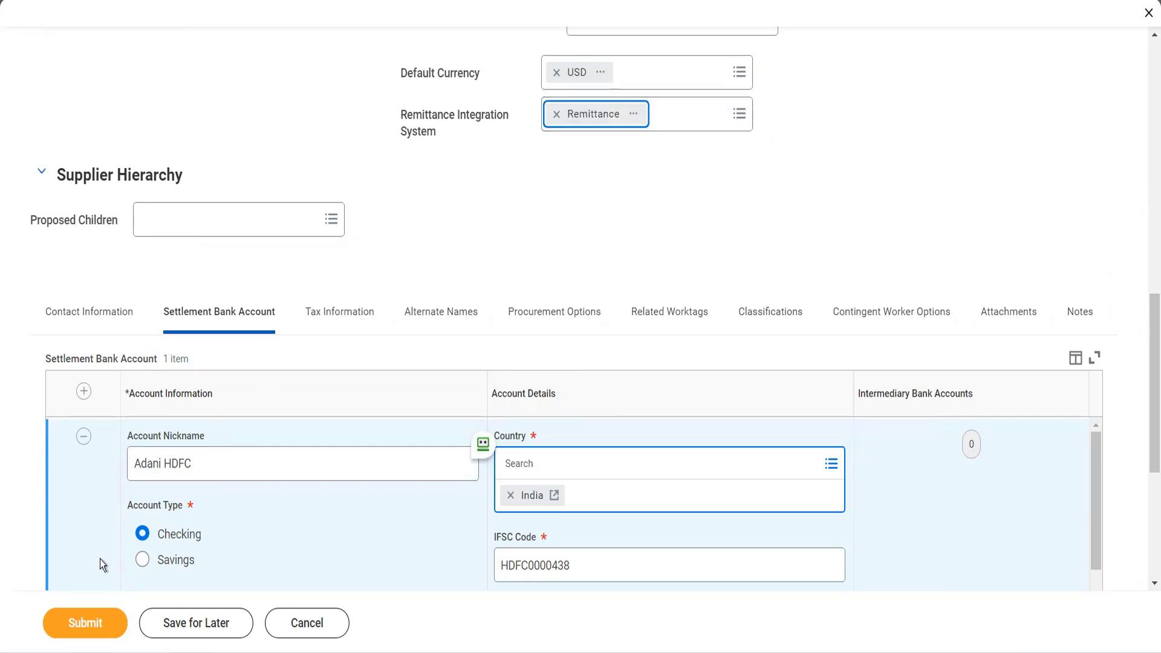
{"action": "left_click", "coordinate": [100, 618]}
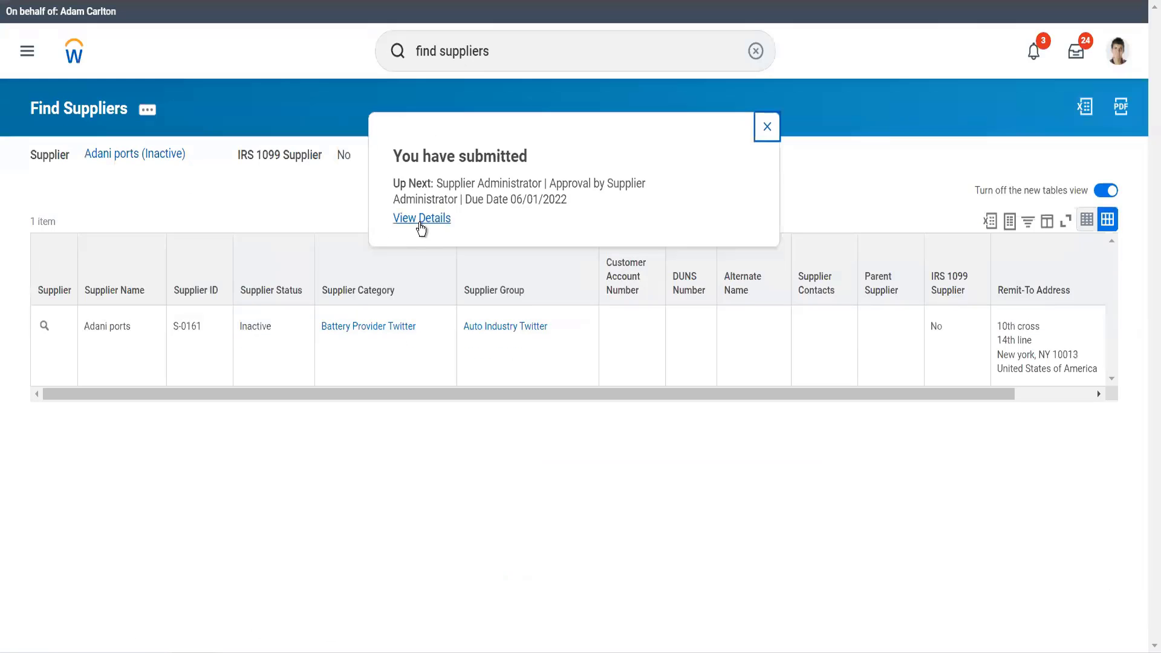
- Open the submission's details and examine the process history for the supplier administrators assigned to the pending approval
{"action": "left_click", "coordinate": [421, 219]}
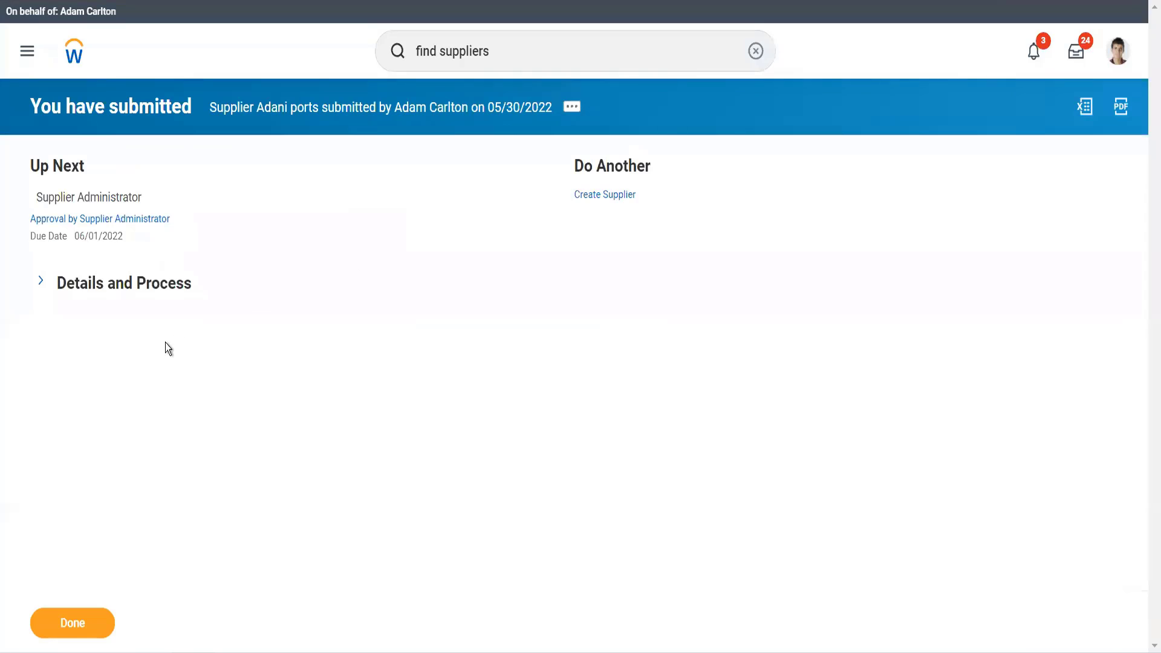
{"action": "left_click", "coordinate": [161, 294]}
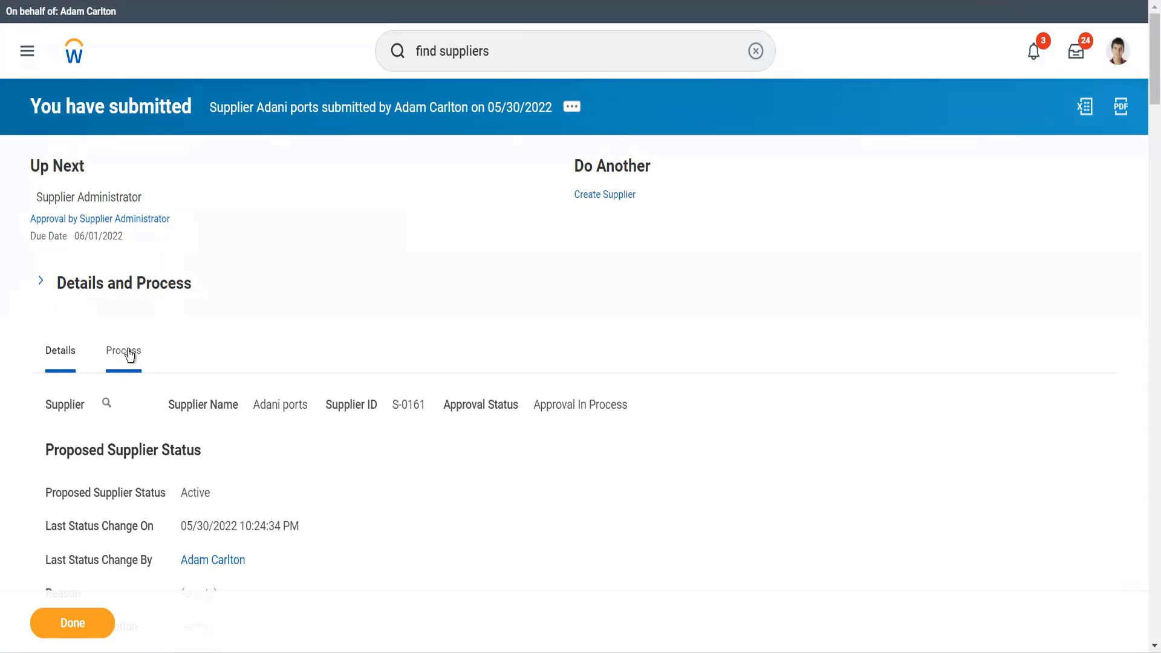
{"action": "left_click", "coordinate": [129, 355]}
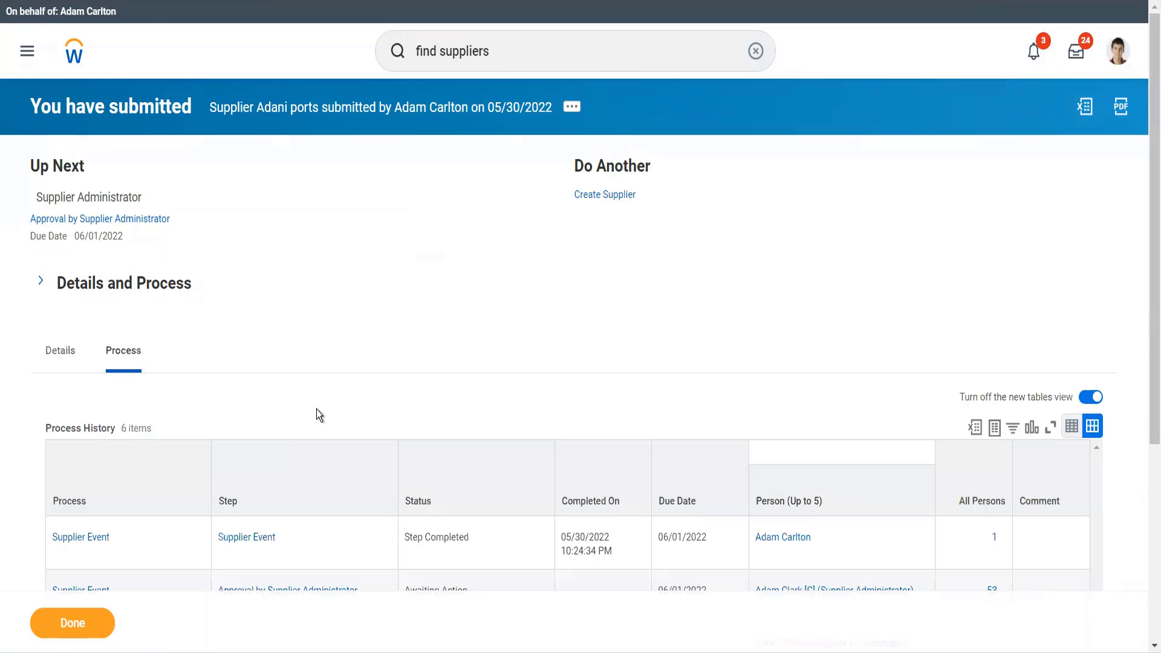
{"action": "scroll", "coordinate": [316, 411], "scroll_direction": "down", "scroll_amount": 4}
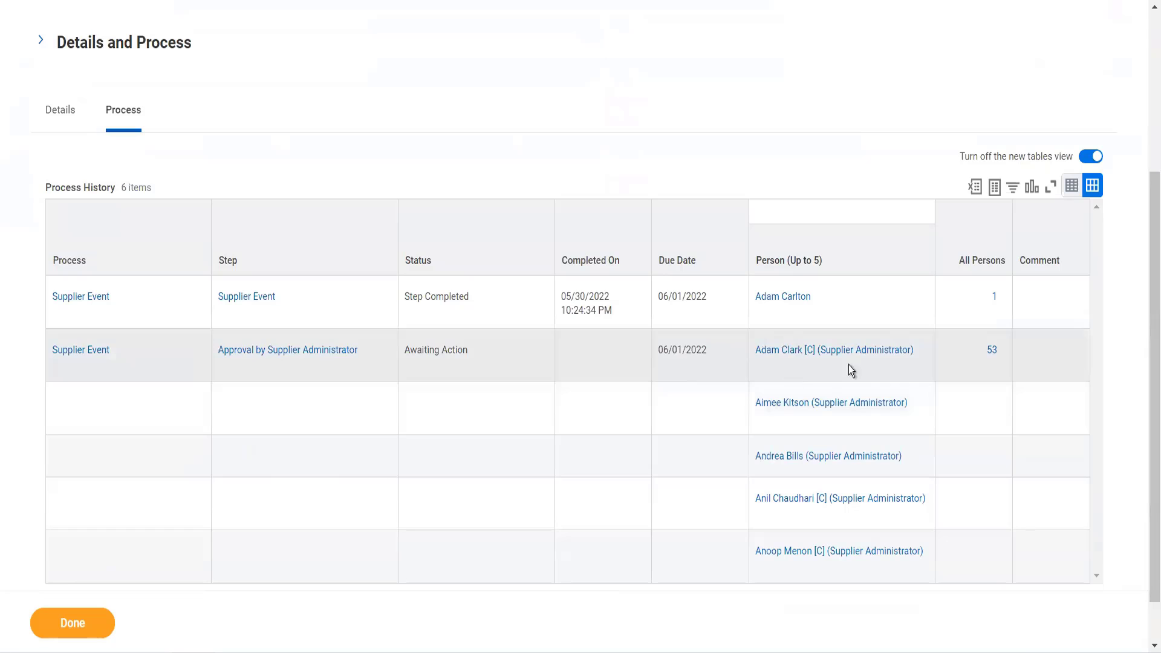
- Start a proxy session as the first supplier administrator listed for the pending approval step
{"action": "mouse_move", "coordinate": [783, 370]}
{"action": "left_click", "coordinate": [765, 366]}
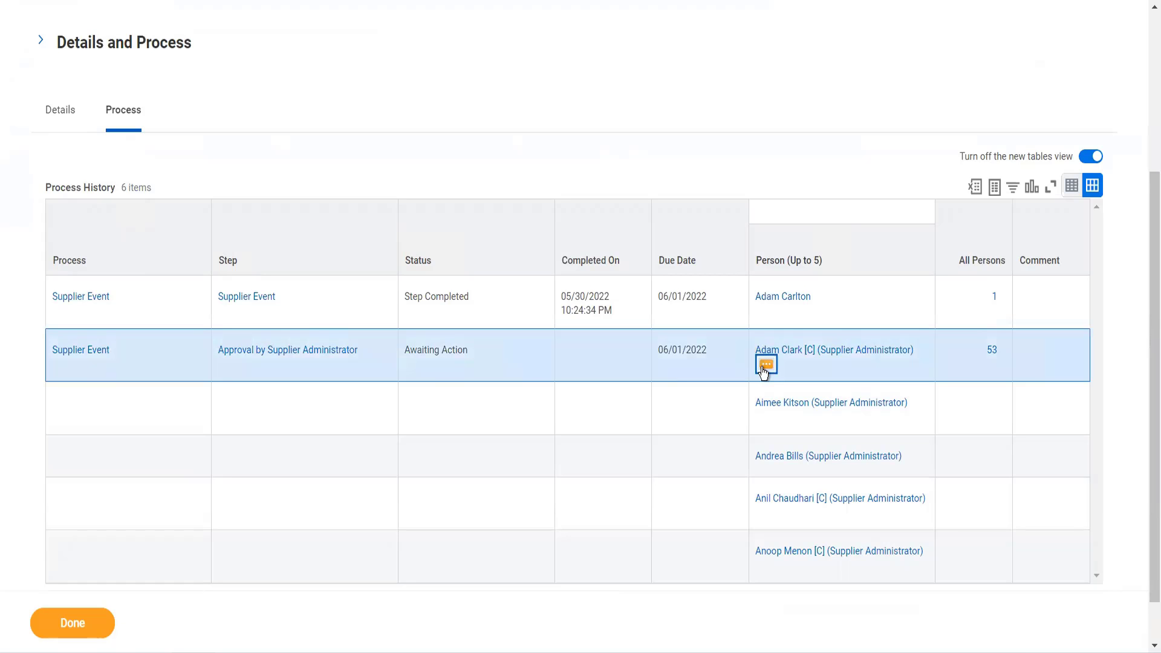
{"action": "left_click", "coordinate": [764, 367]}
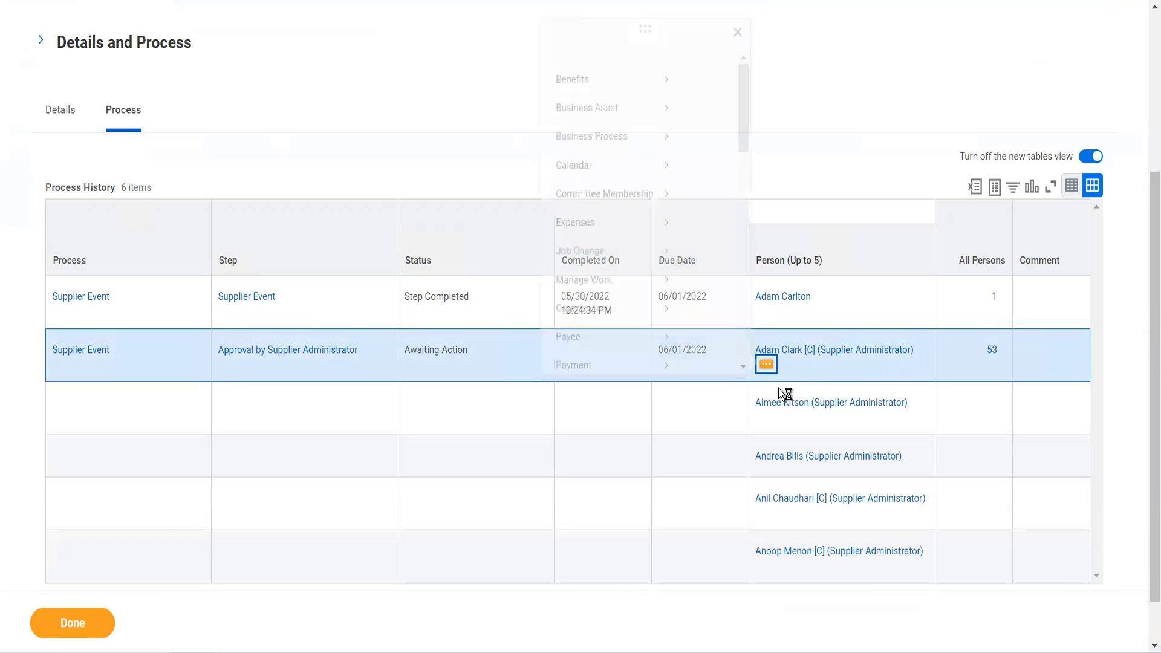
{"action": "mouse_move", "coordinate": [287, 292]}
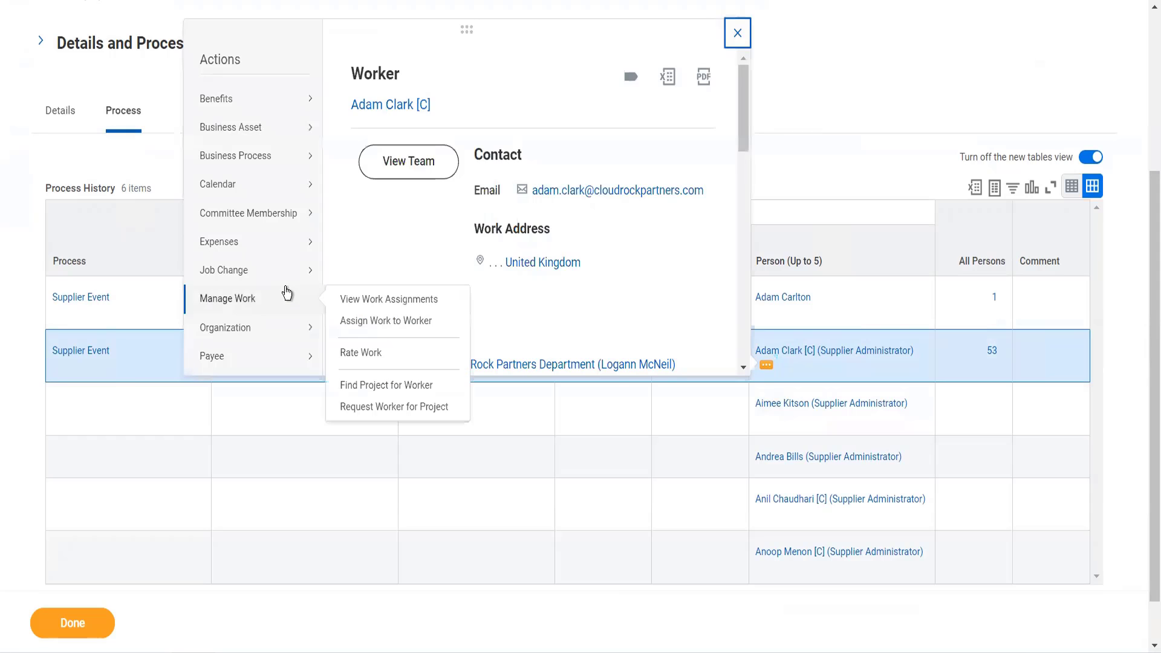
{"action": "scroll", "coordinate": [287, 293], "scroll_direction": "down", "scroll_amount": 3}
{"action": "mouse_move", "coordinate": [286, 270]}
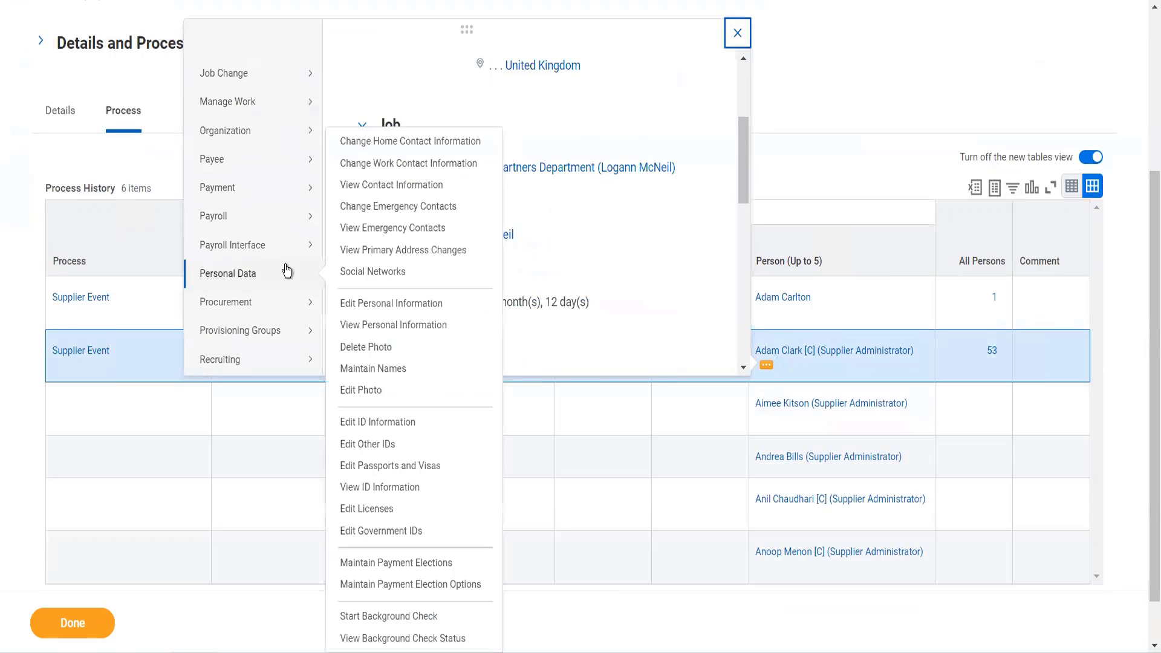
{"action": "scroll", "coordinate": [266, 277], "scroll_direction": "down", "scroll_amount": 8}
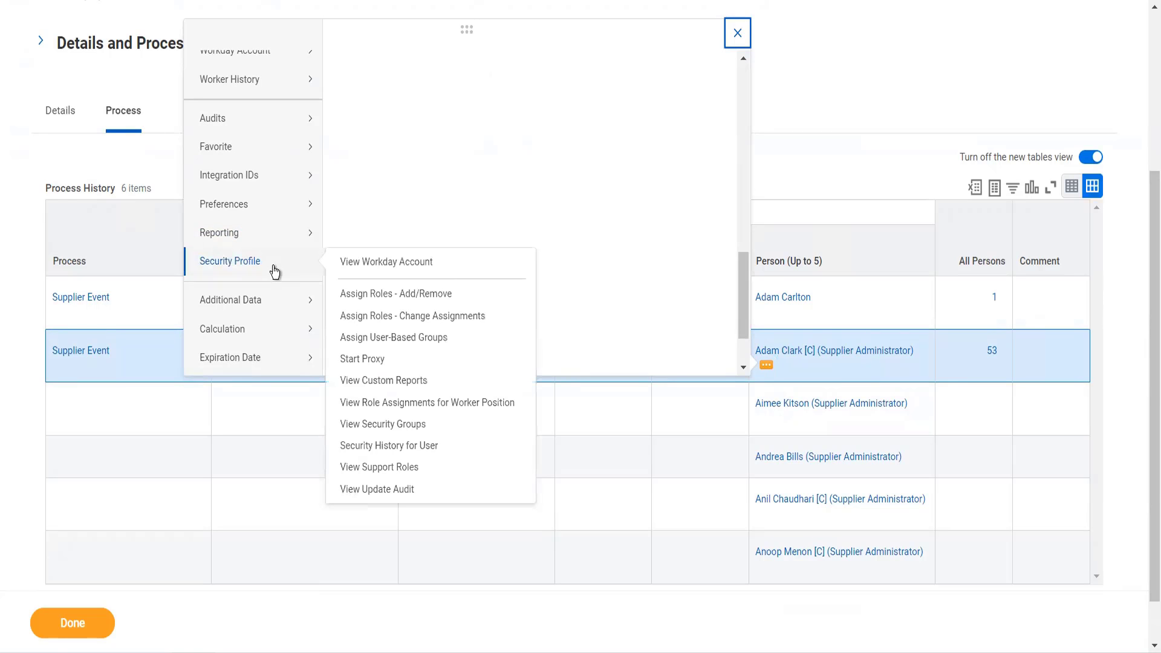
{"action": "left_click", "coordinate": [365, 359]}
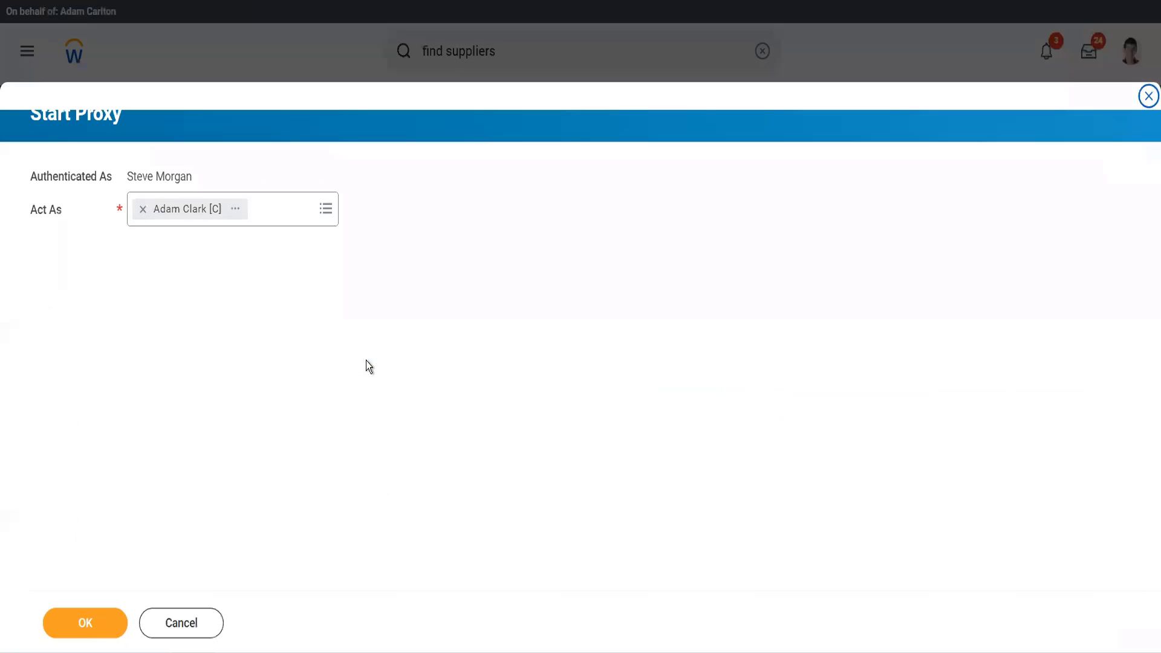
{"action": "left_click", "coordinate": [93, 636]}
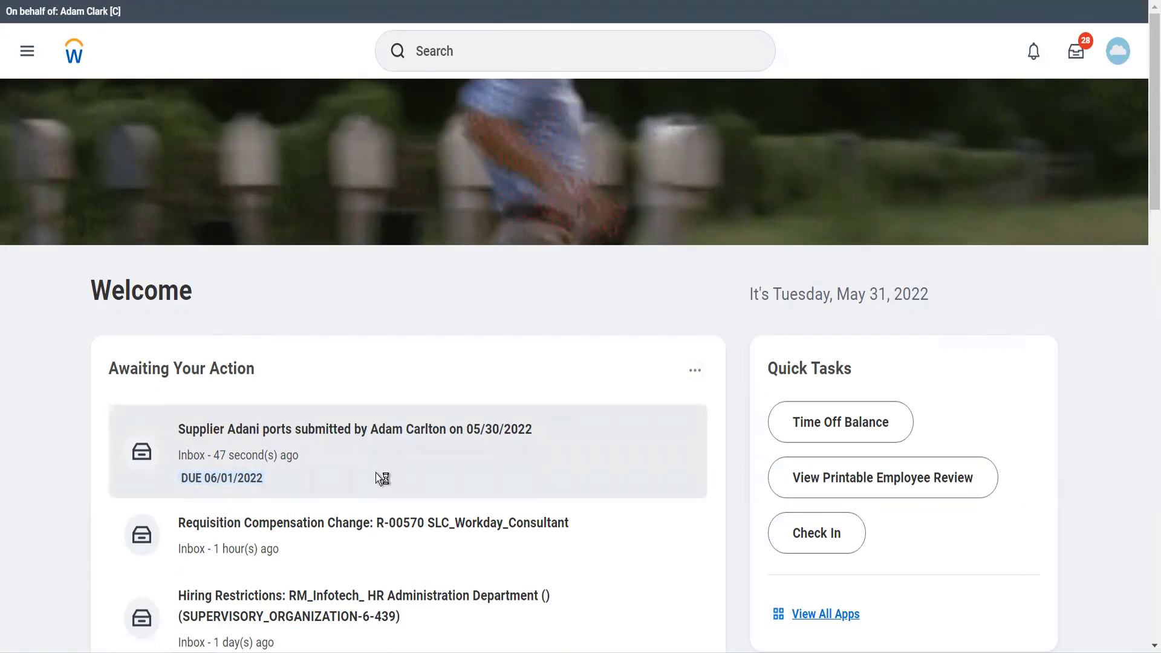
- Open the submitted Adani ports supplier task awaiting action and approve it
{"action": "left_click", "coordinate": [376, 472]}
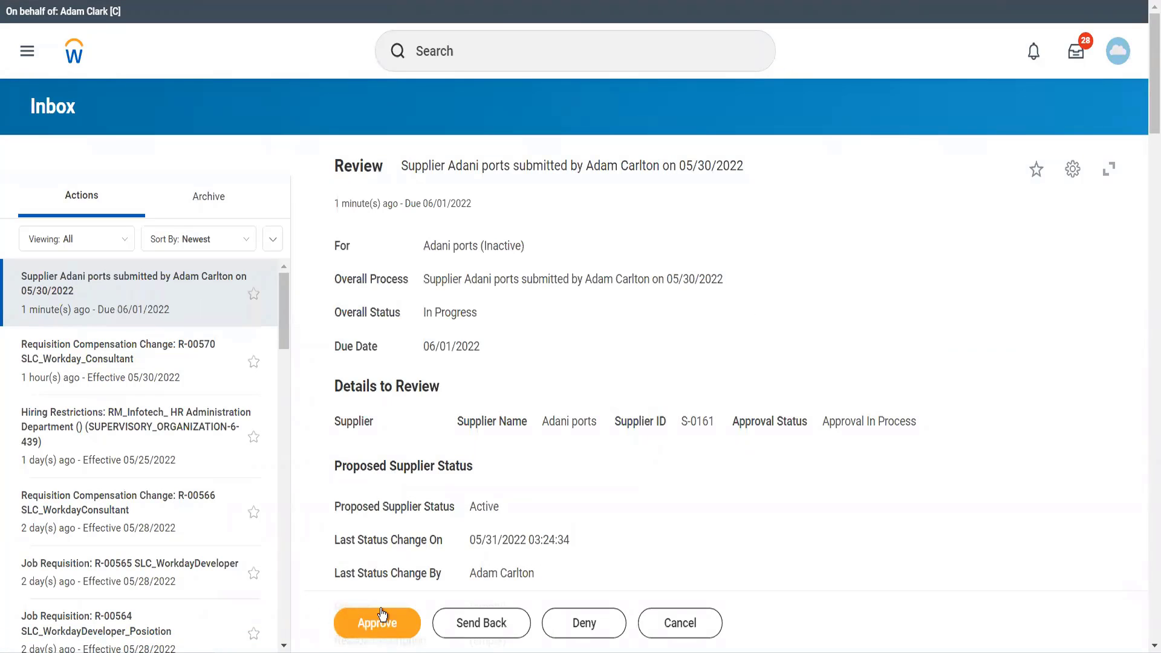
{"action": "left_click", "coordinate": [369, 626]}
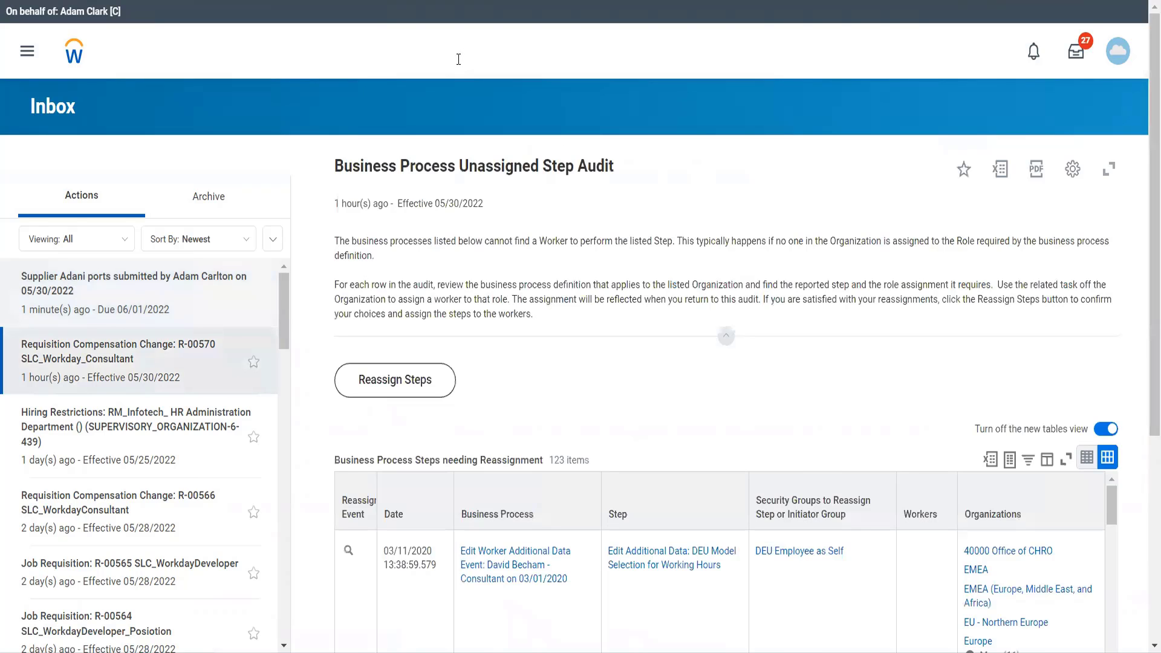
- Start a proxy session as the worker who submitted the Adani ports supplier
{"action": "left_click", "coordinate": [458, 59]}
{"action": "type", "text": "start"}
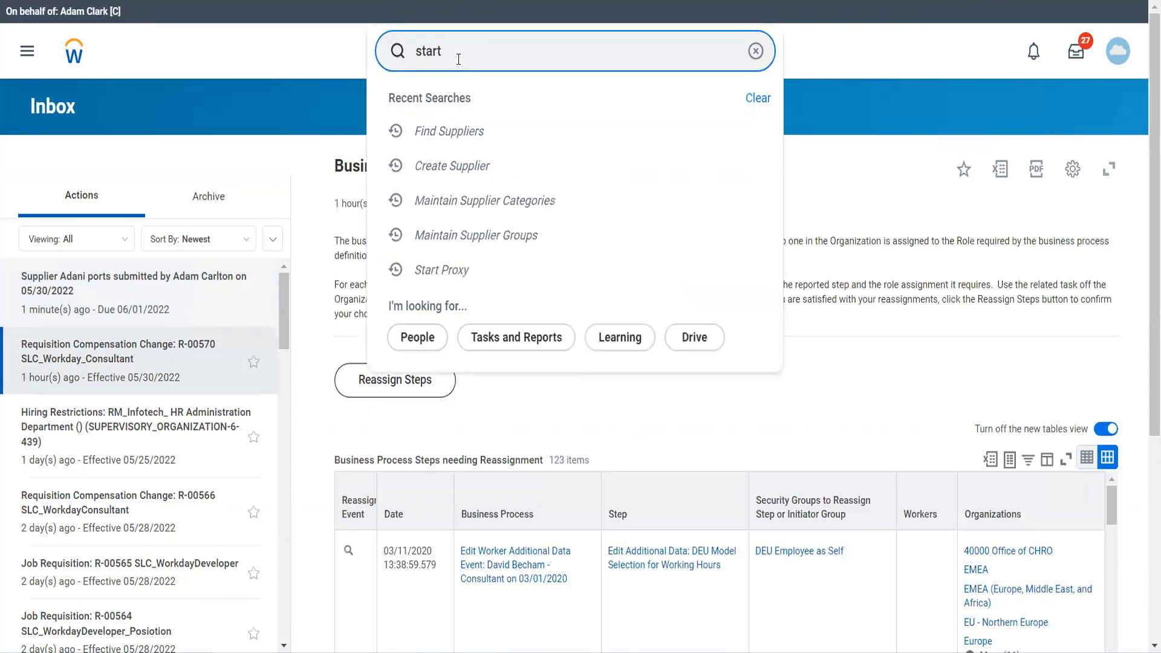
{"action": "type", "text": " proxy"}
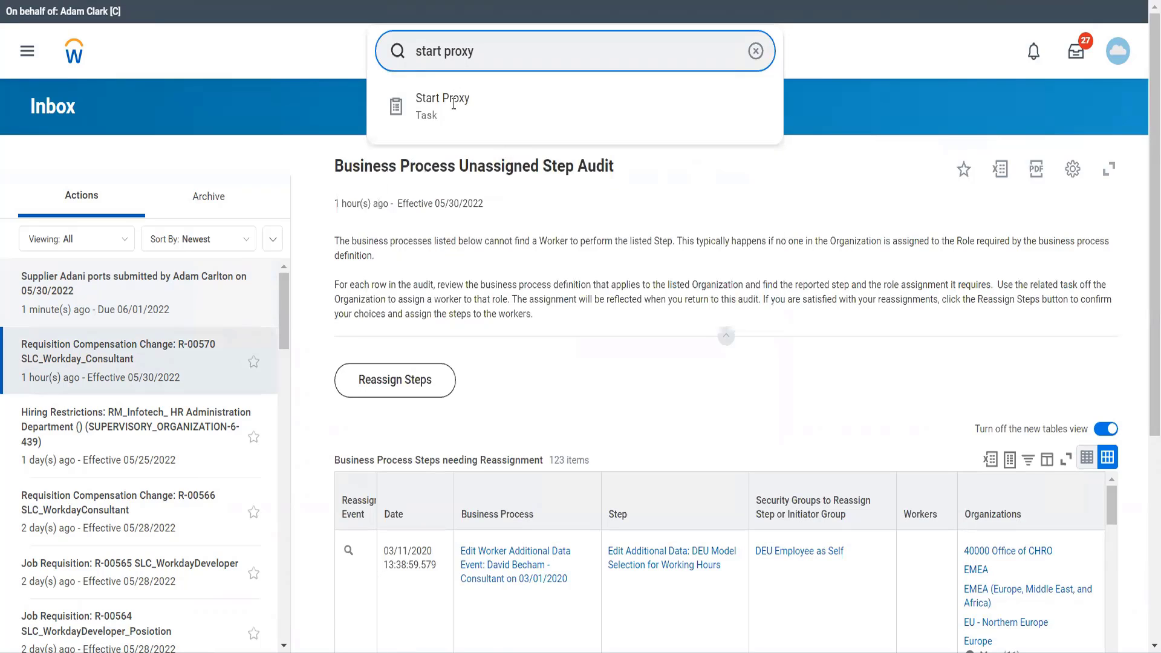
{"action": "left_click", "coordinate": [453, 106]}
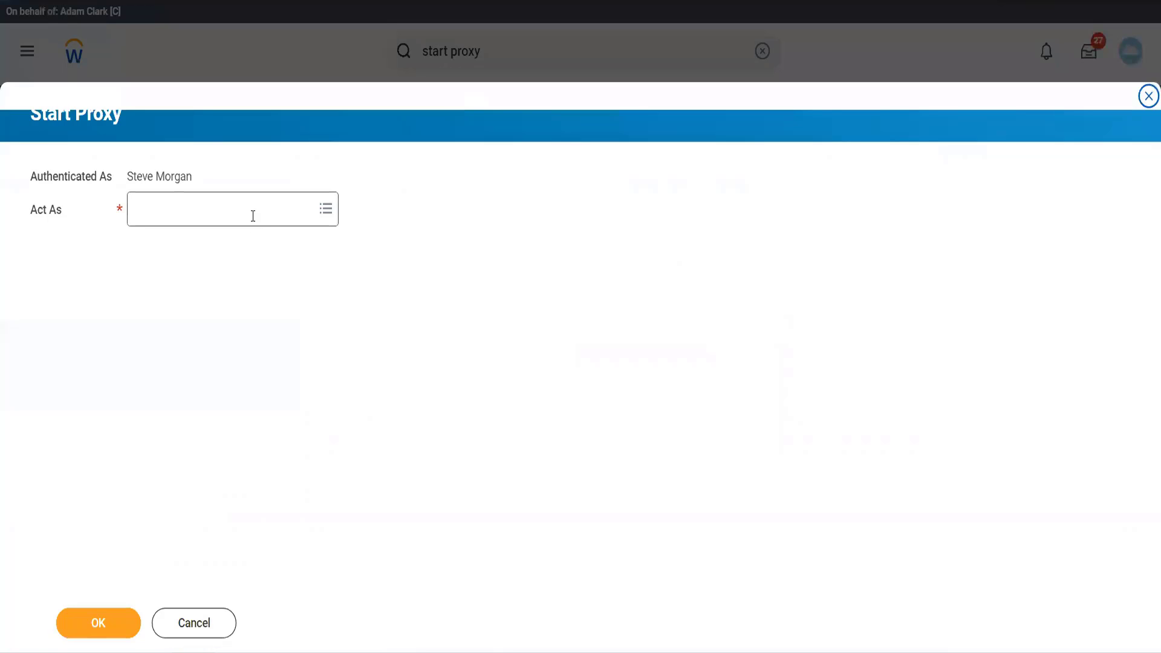
{"action": "left_click", "coordinate": [253, 216]}
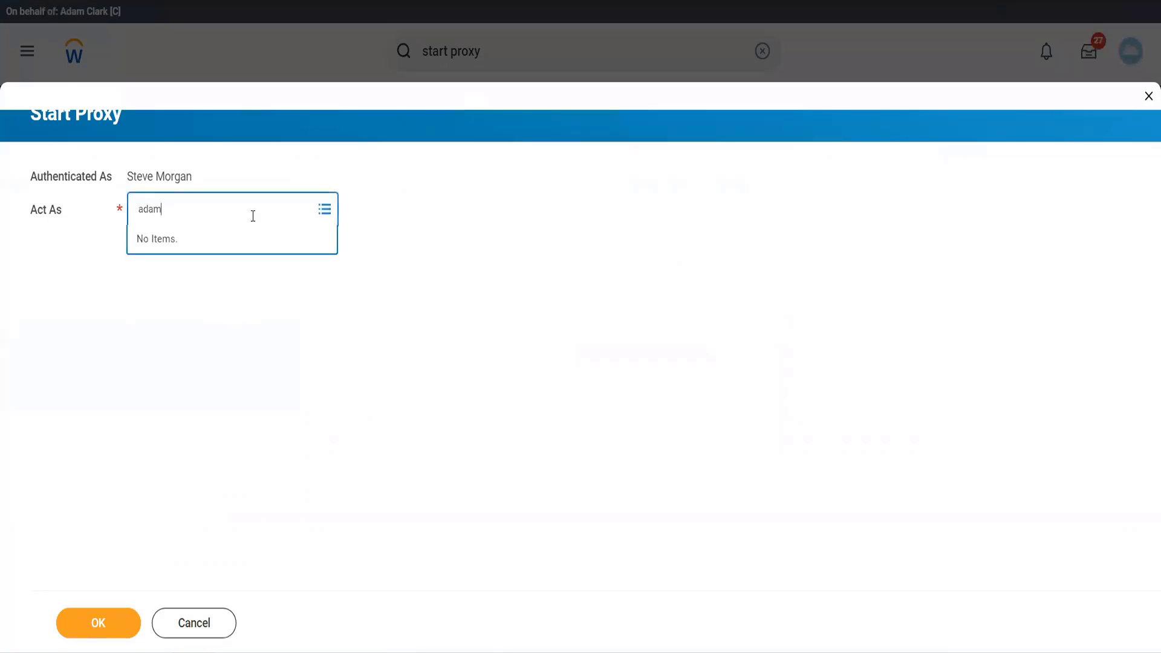
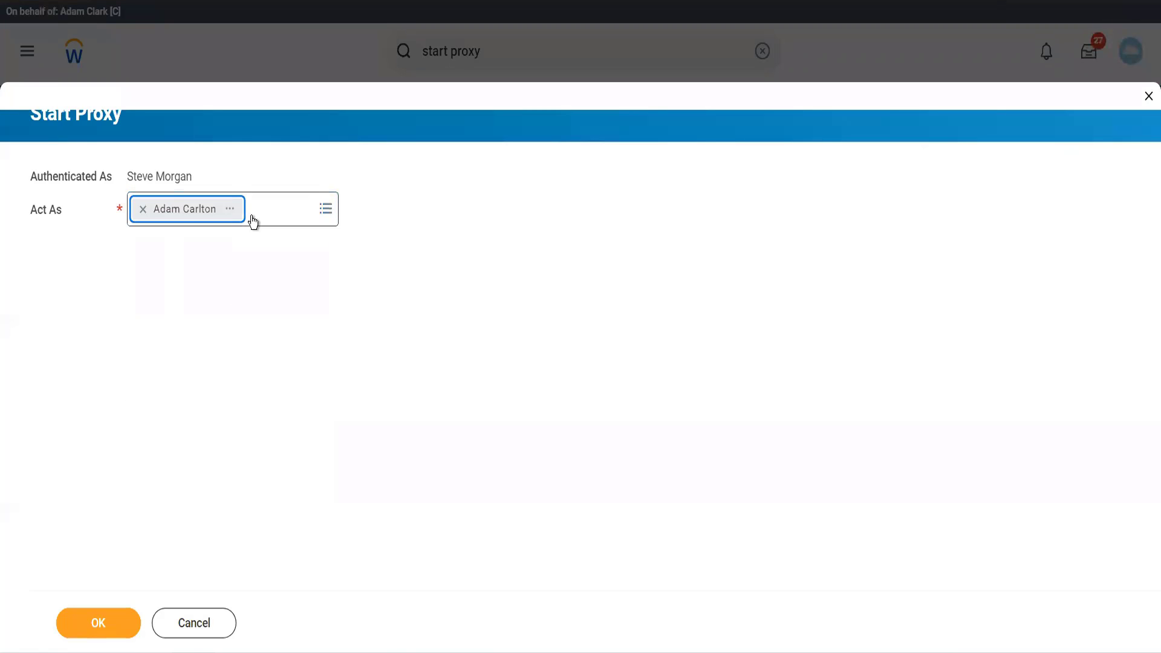
{"action": "left_click", "coordinate": [88, 608]}
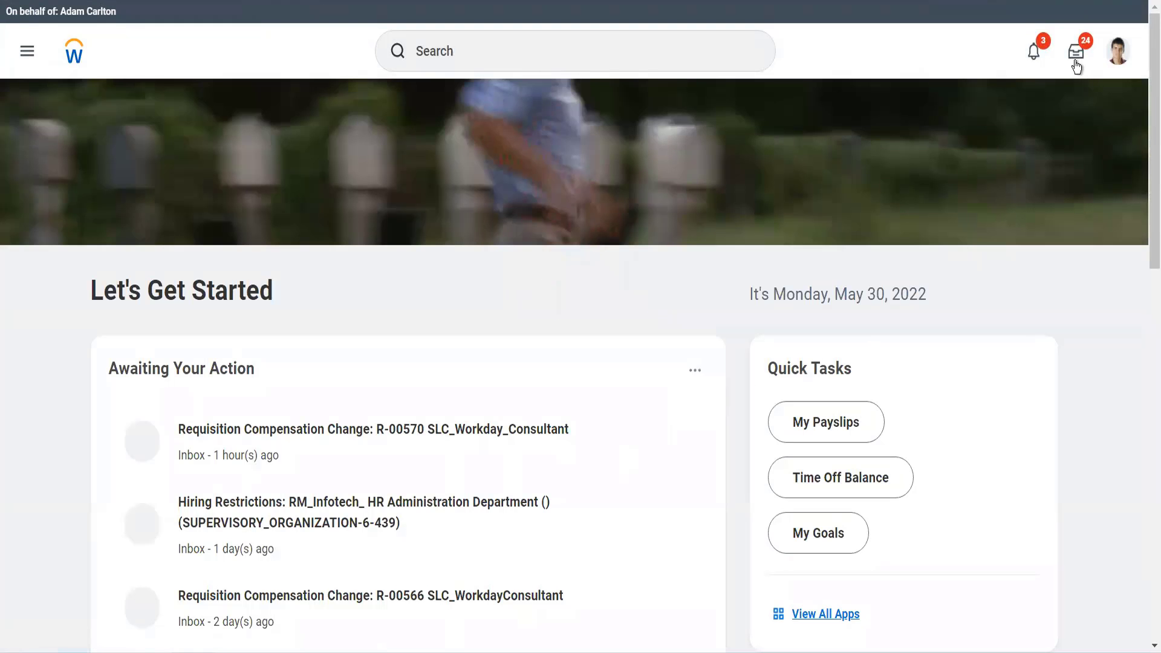
- Search Workday for adani ports
{"action": "left_click", "coordinate": [622, 37]}
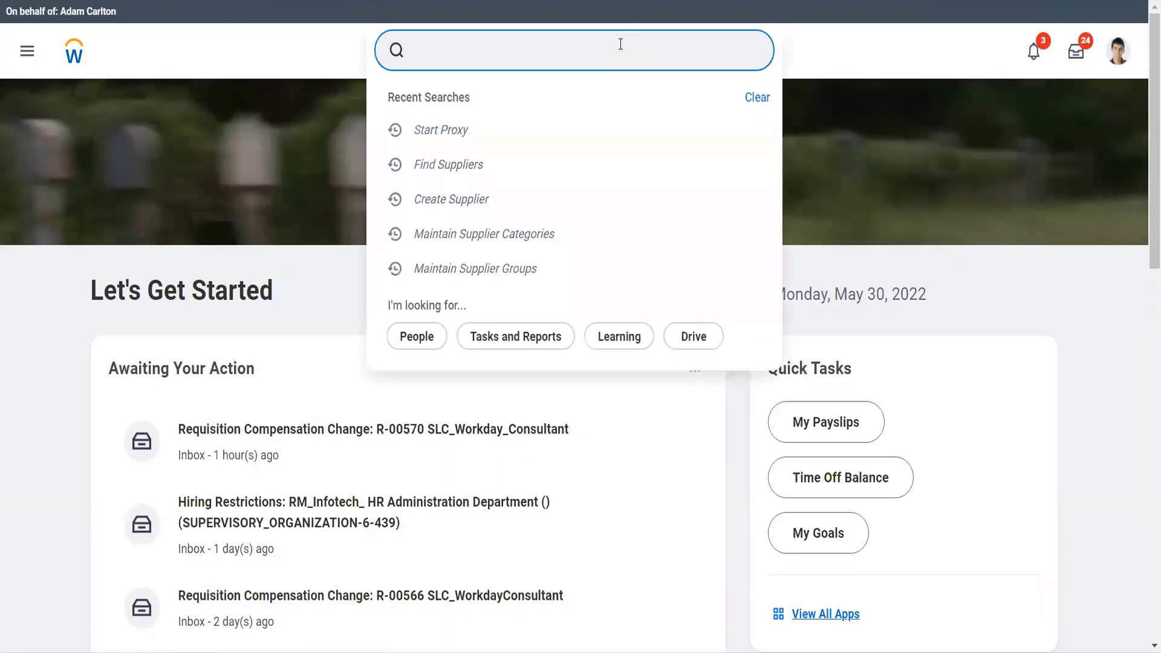
{"action": "type", "text": "adani port"}
{"action": "key", "text": "Return"}
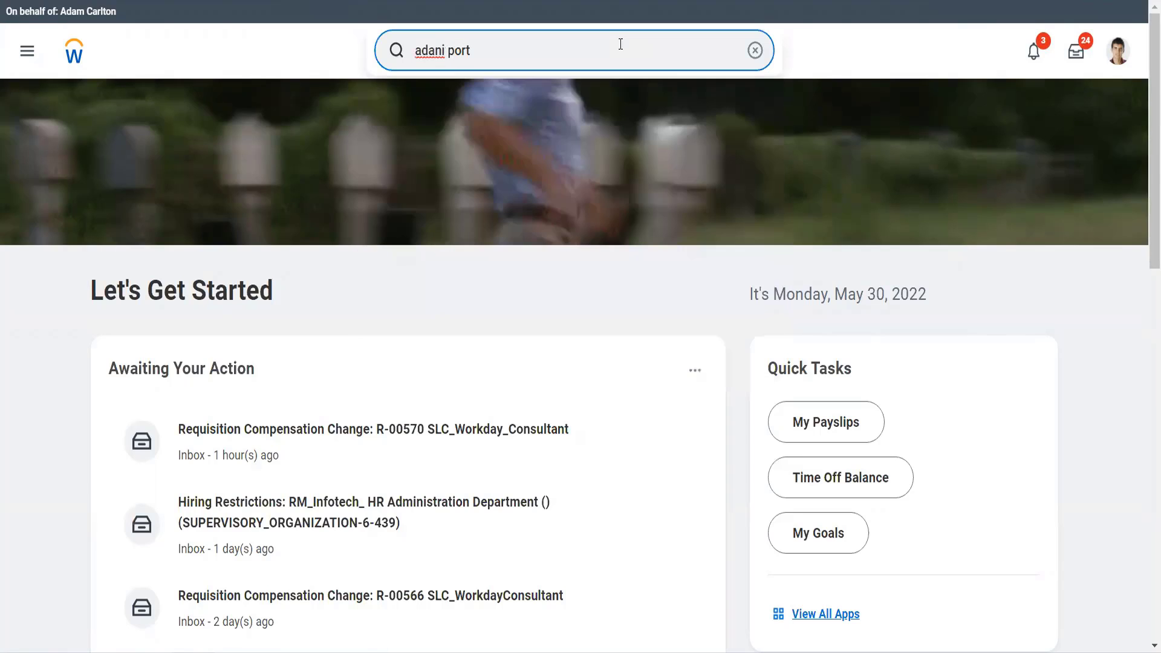
{"action": "type", "text": "s"}
{"action": "key", "text": "Return"}
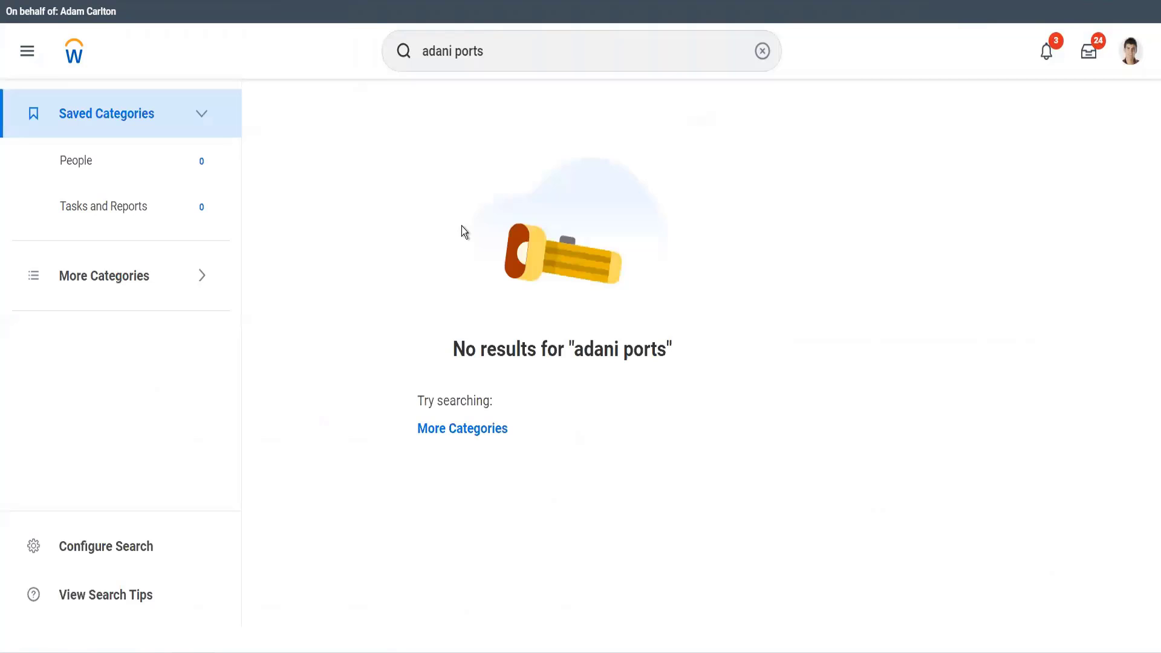
- Look up the Find Suppliers report and open its search criteria
{"action": "left_click", "coordinate": [500, 48]}
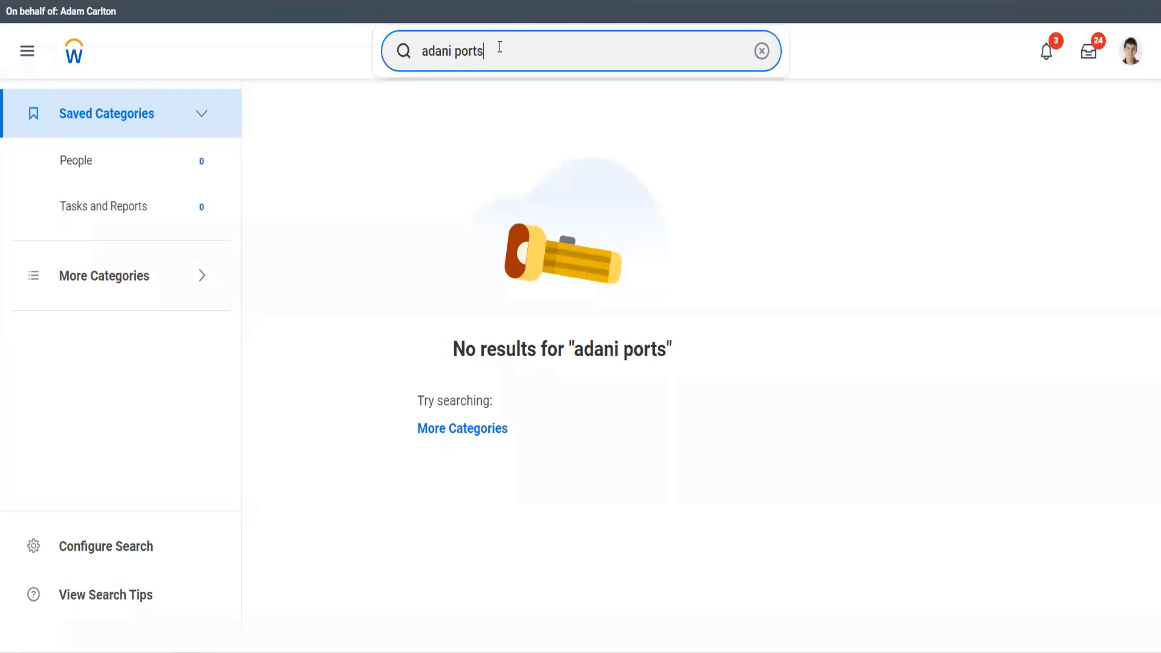
{"action": "key", "text": "ctrl+a"}
{"action": "type", "text": "find"}
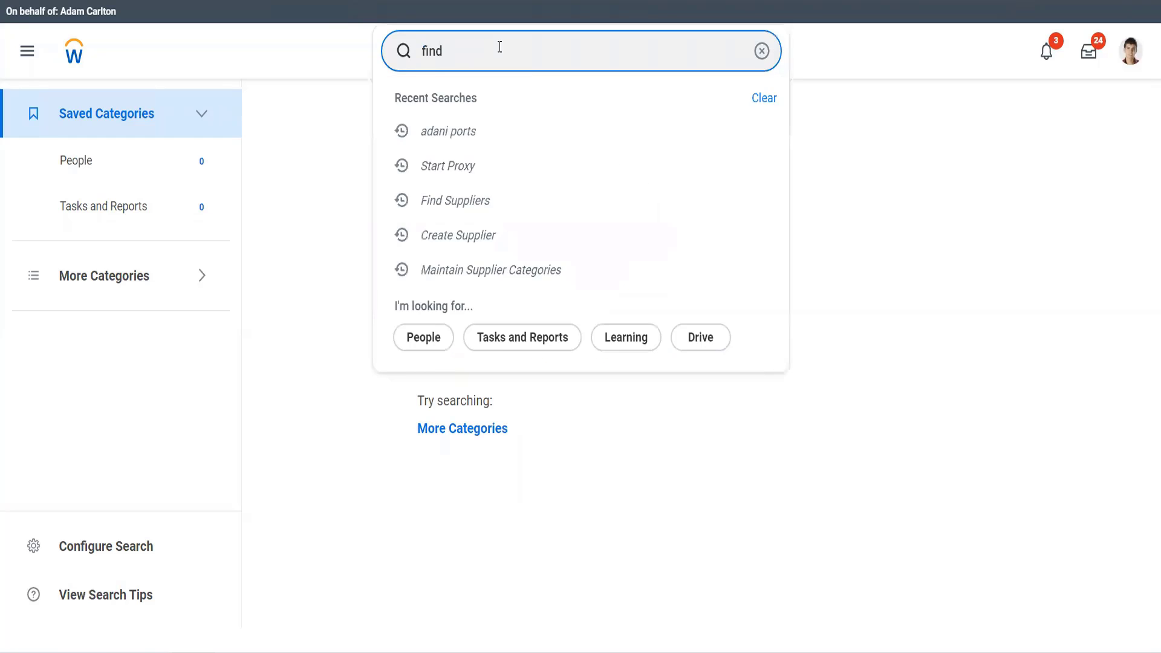
{"action": "type", "text": " sup"}
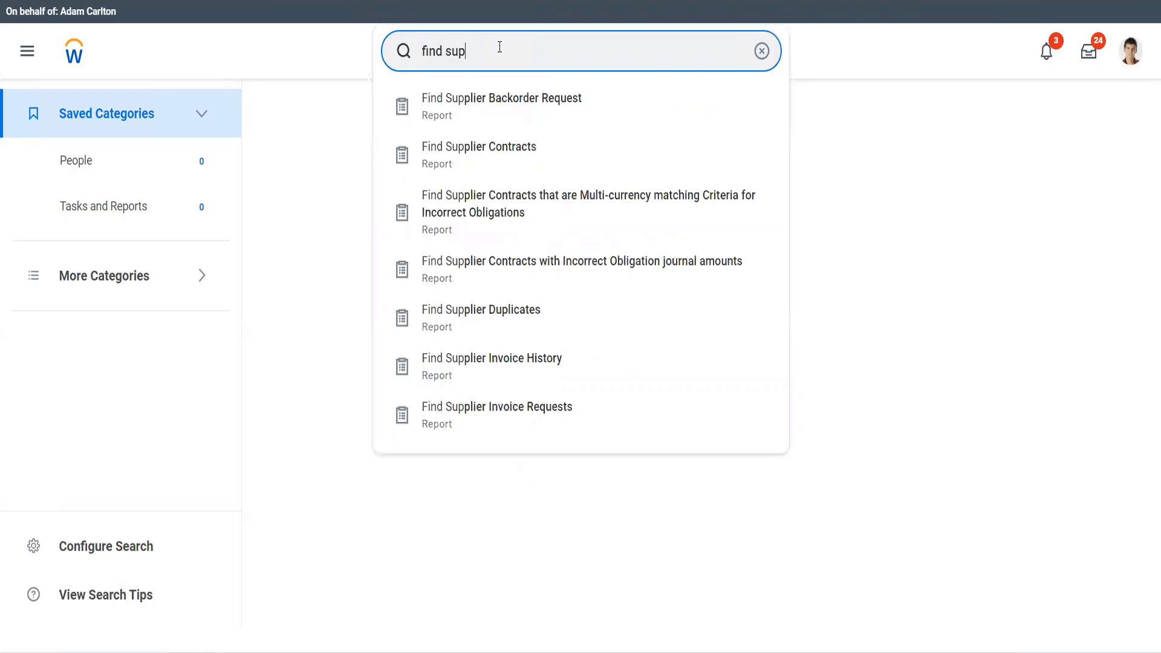
{"action": "type", "text": "pliers"}
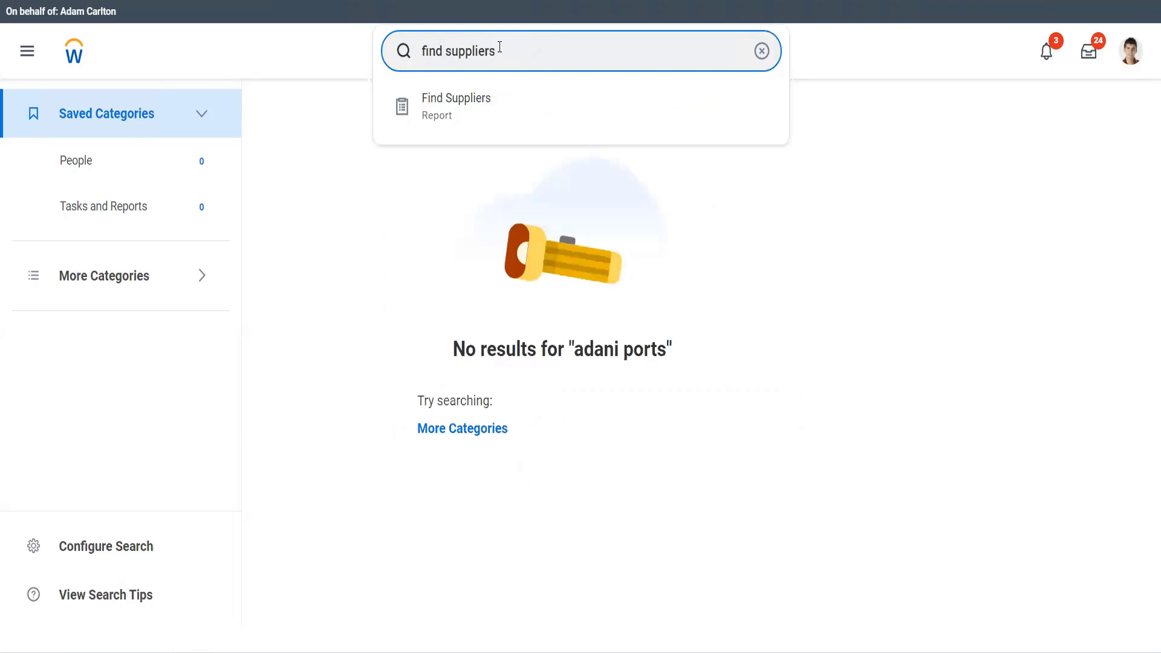
{"action": "left_click", "coordinate": [484, 98]}
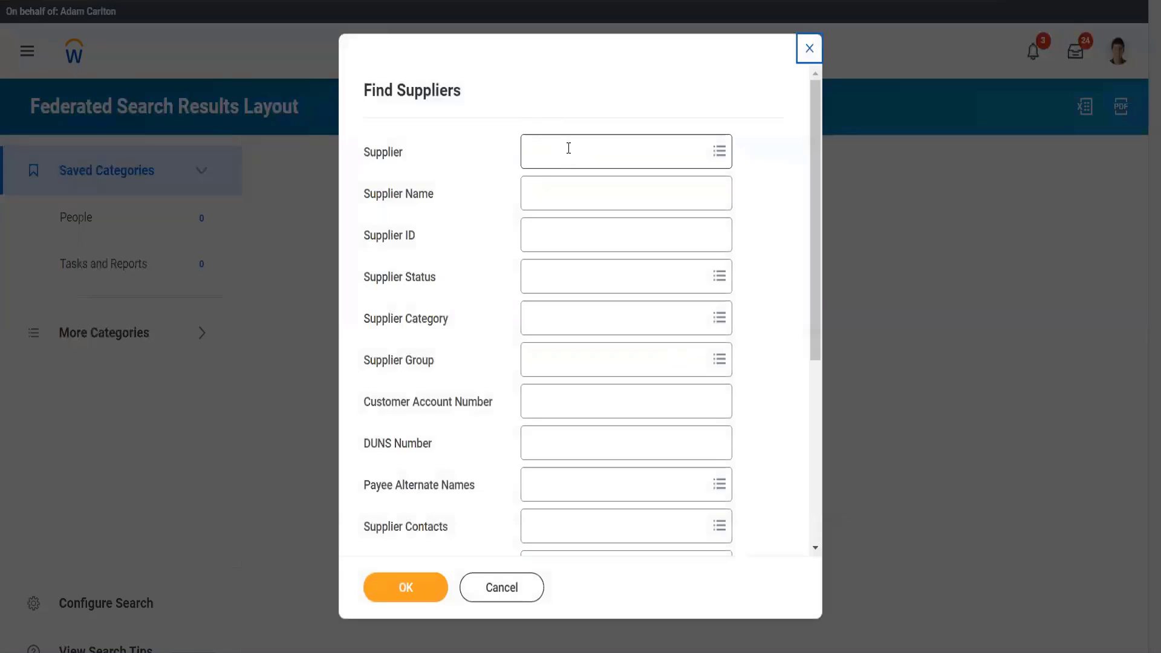
- Run the Find Suppliers report for supplier Adani ports and open the supplier's record
{"action": "left_click", "coordinate": [568, 148]}
{"action": "type", "text": "adani"}
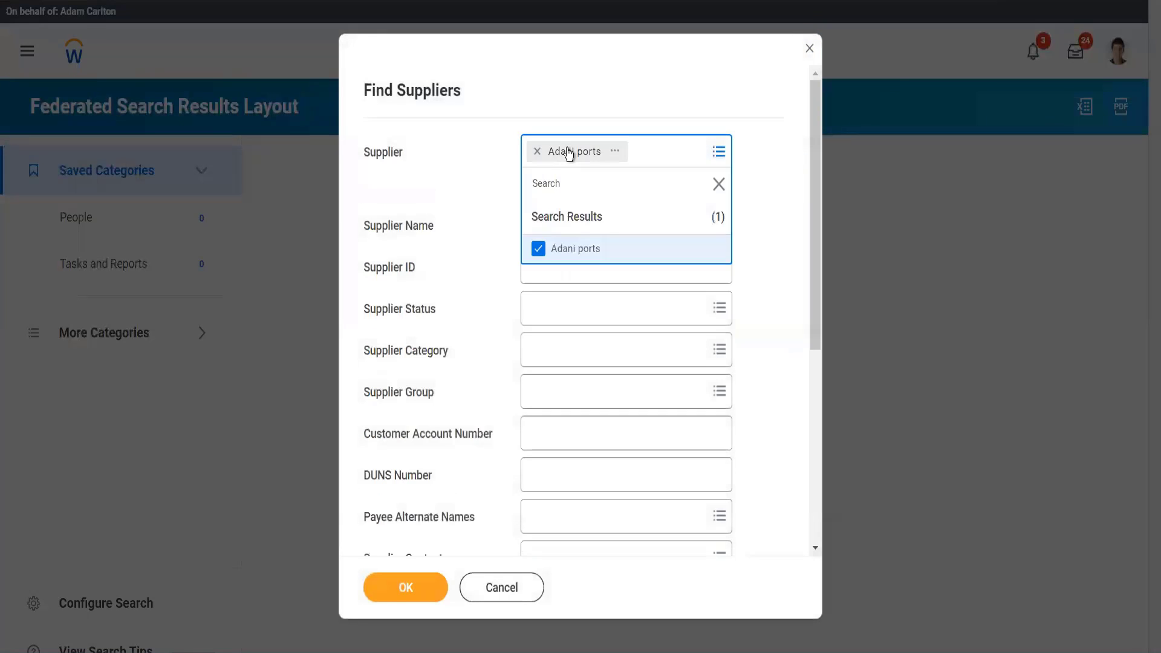
{"action": "left_click", "coordinate": [436, 282]}
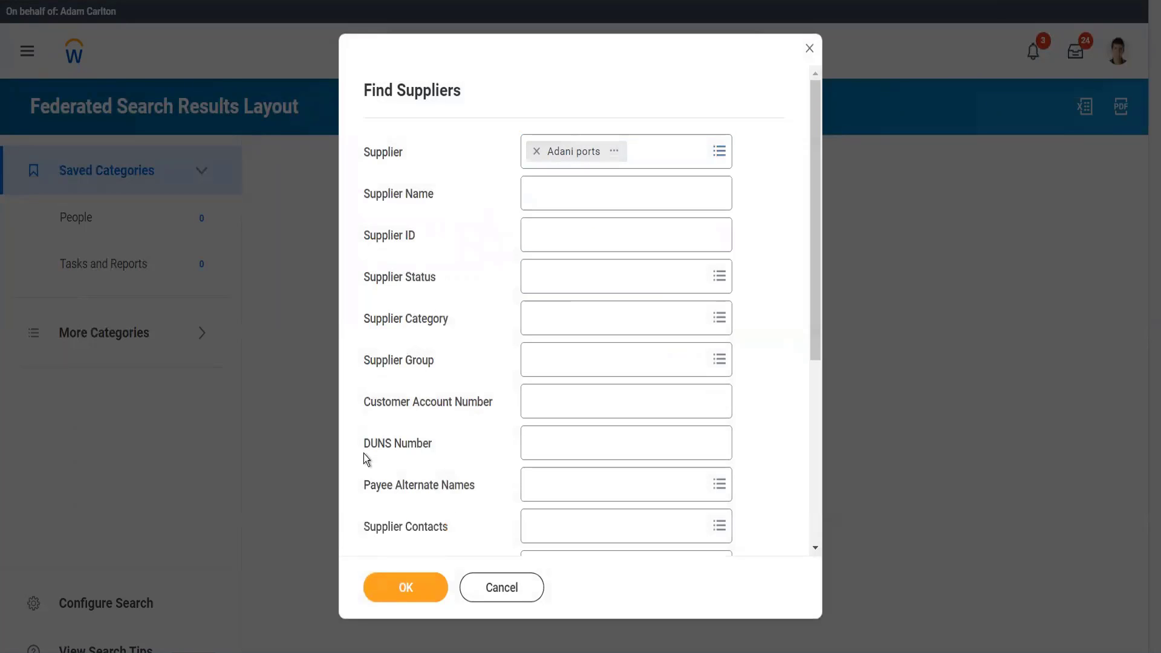
{"action": "left_click", "coordinate": [434, 595]}
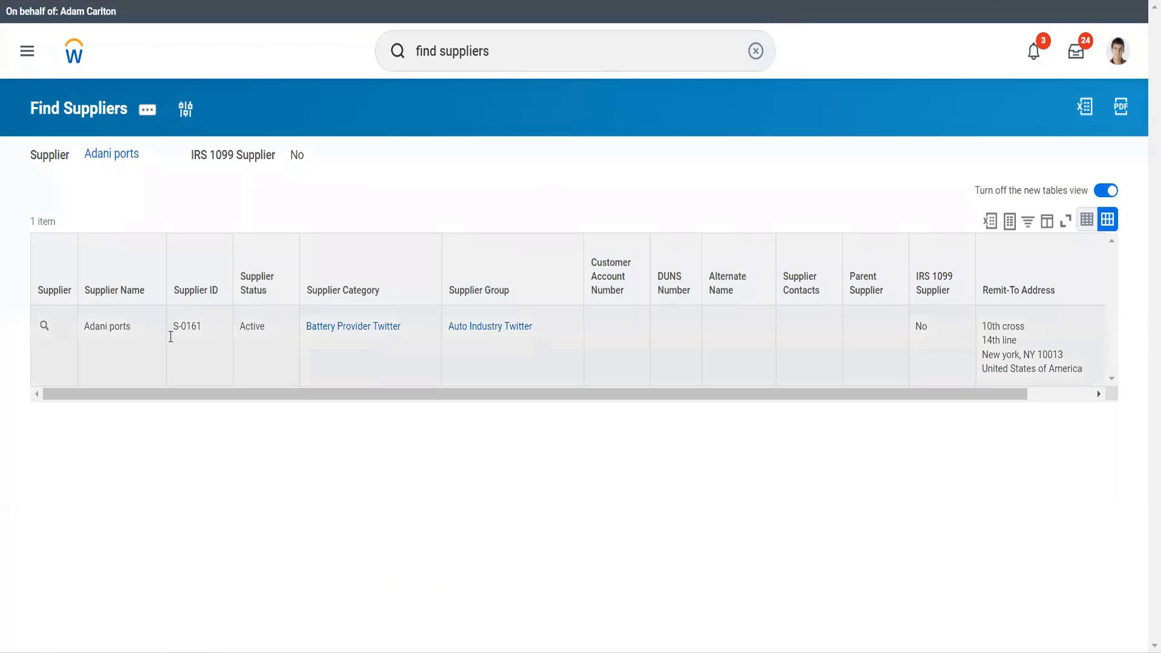
{"action": "mouse_move", "coordinate": [46, 327]}
{"action": "left_click", "coordinate": [47, 327]}
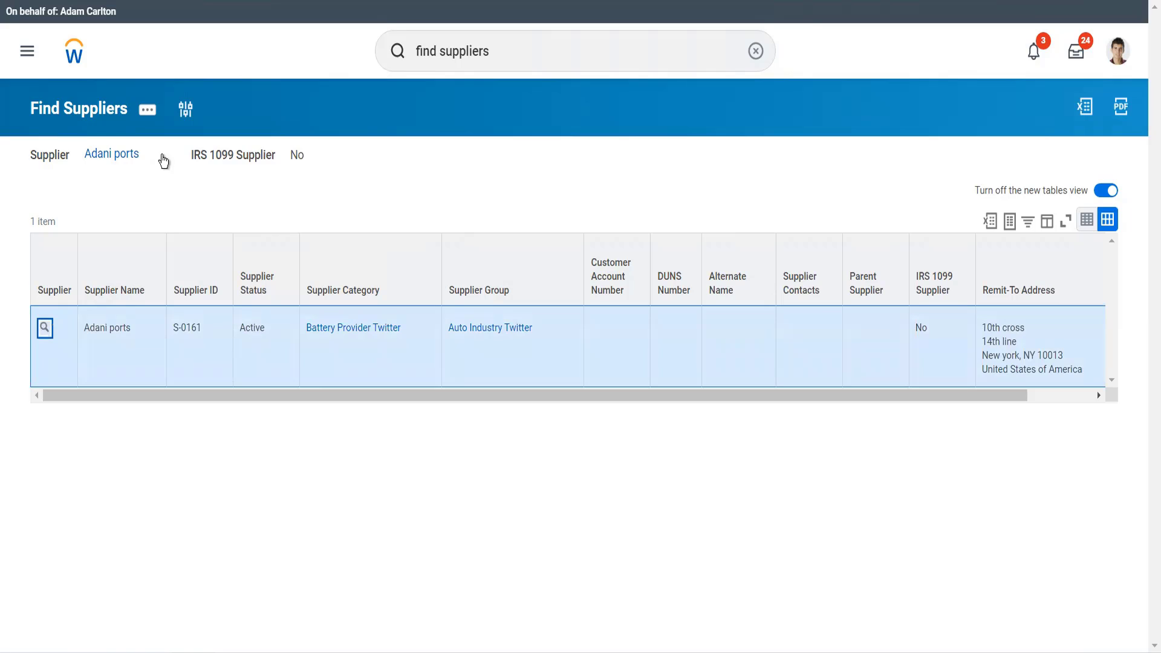
{"action": "left_click", "coordinate": [44, 328]}
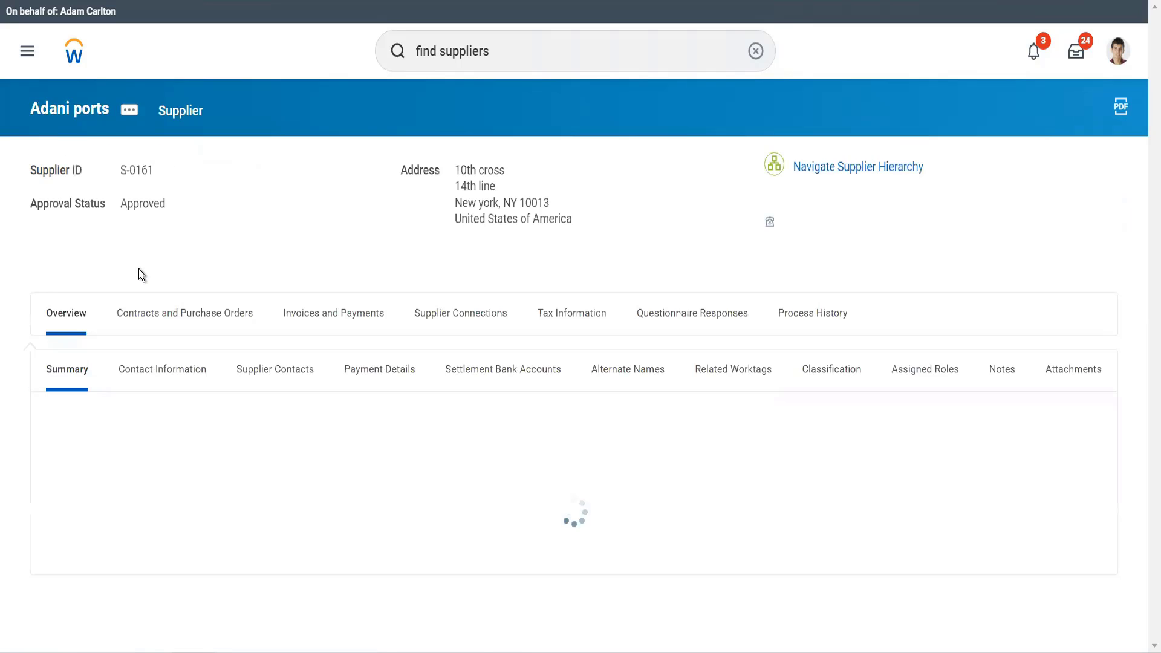
- Edit the reference ID of Adani ports, setting its value to the supplier's own supplier ID without leading spaces
{"action": "left_click", "coordinate": [130, 115]}
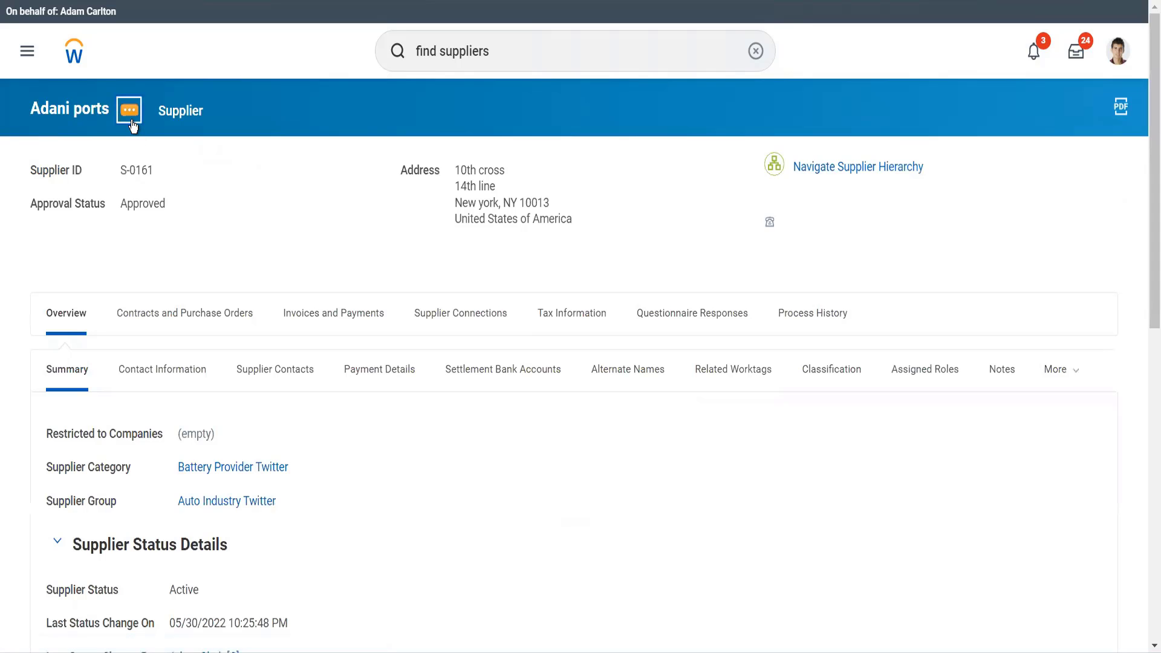
{"action": "mouse_move", "coordinate": [188, 191]}
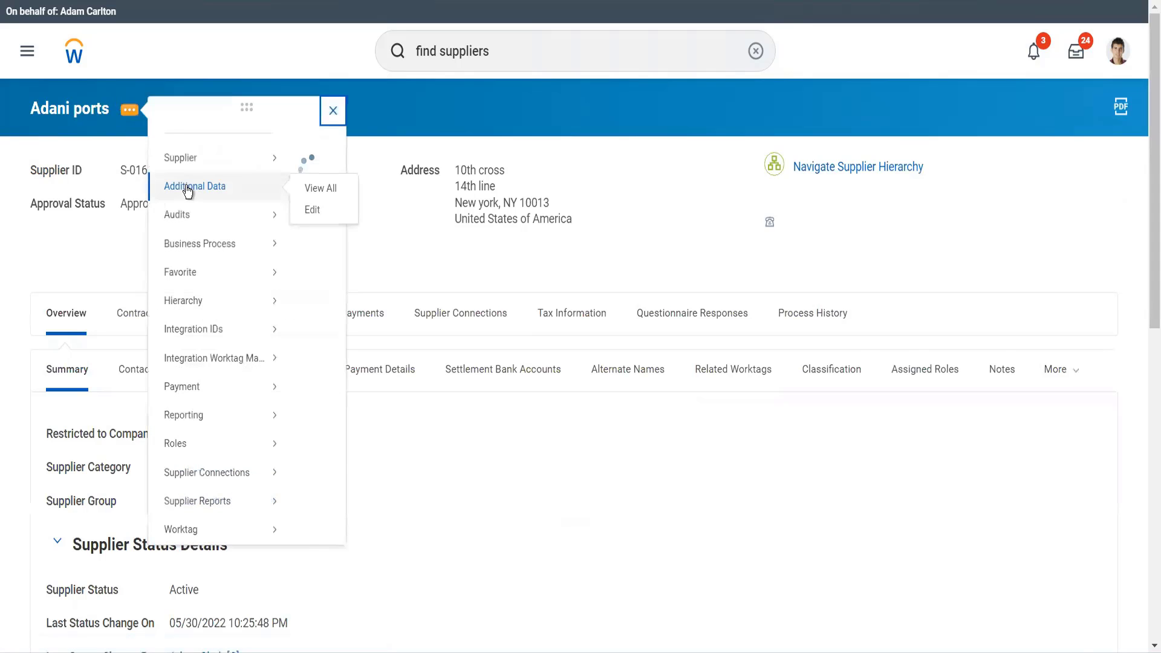
{"action": "mouse_move", "coordinate": [262, 376]}
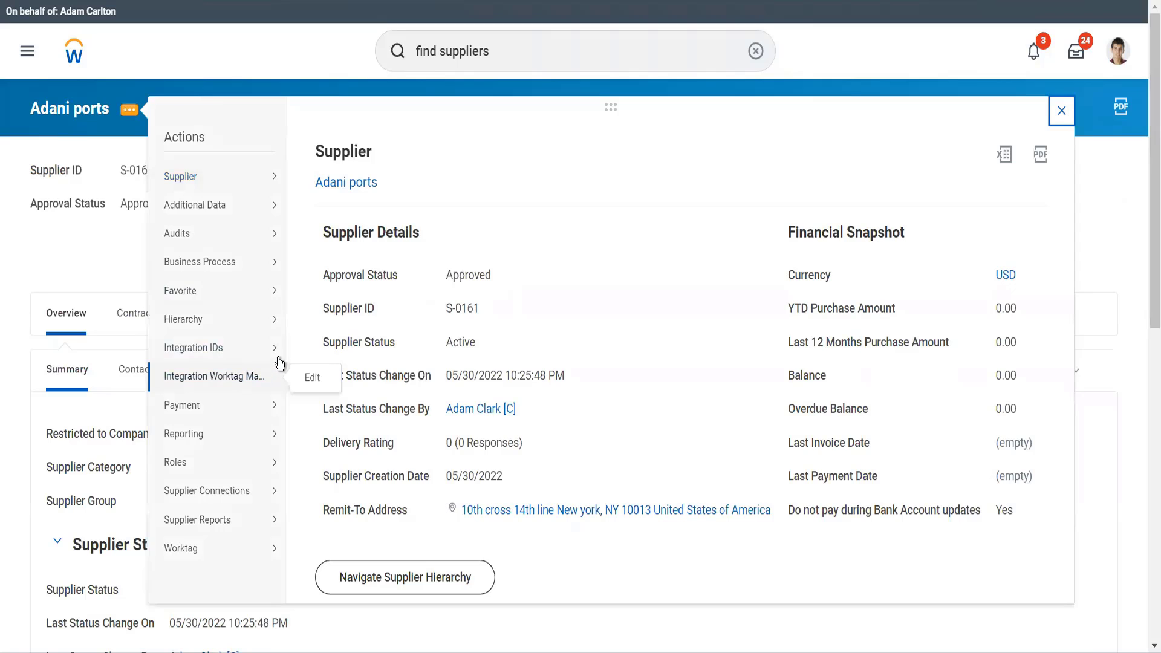
{"action": "mouse_move", "coordinate": [292, 355]}
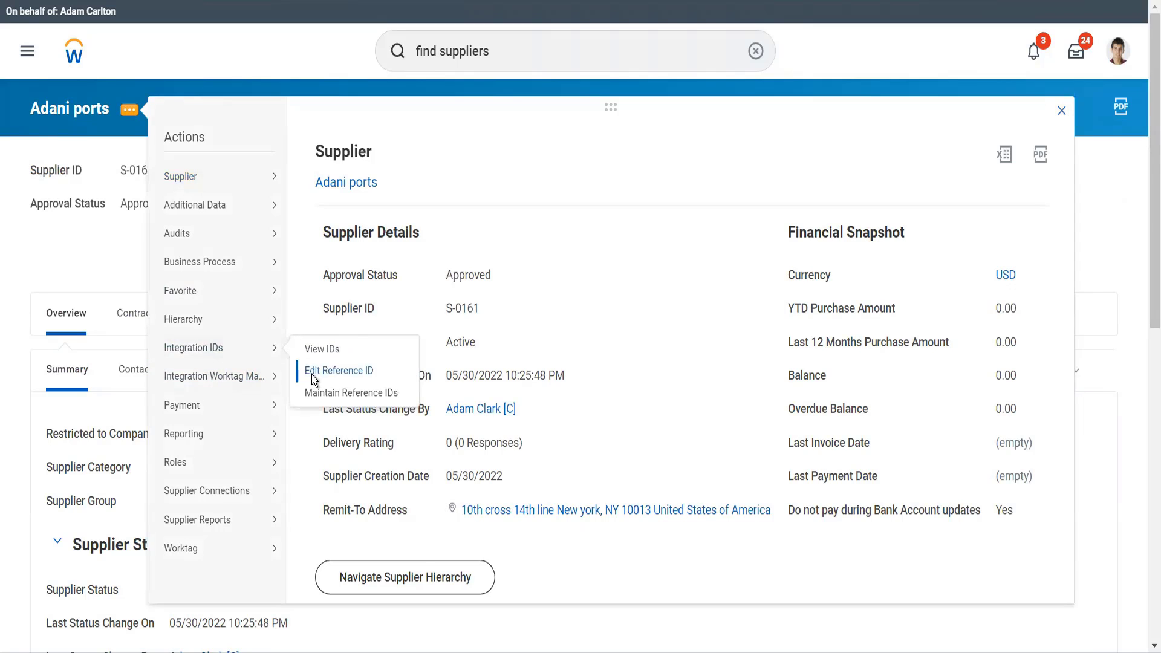
{"action": "left_click", "coordinate": [312, 375]}
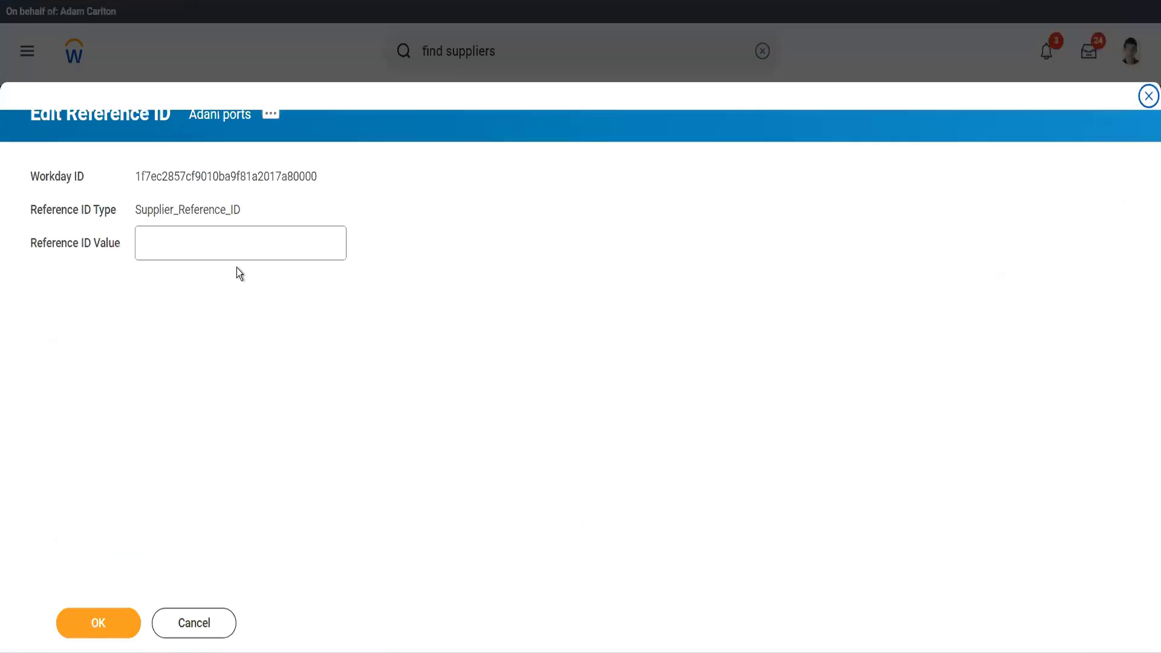
{"action": "left_click", "coordinate": [205, 252]}
{"action": "type", "text": "S-0161"}
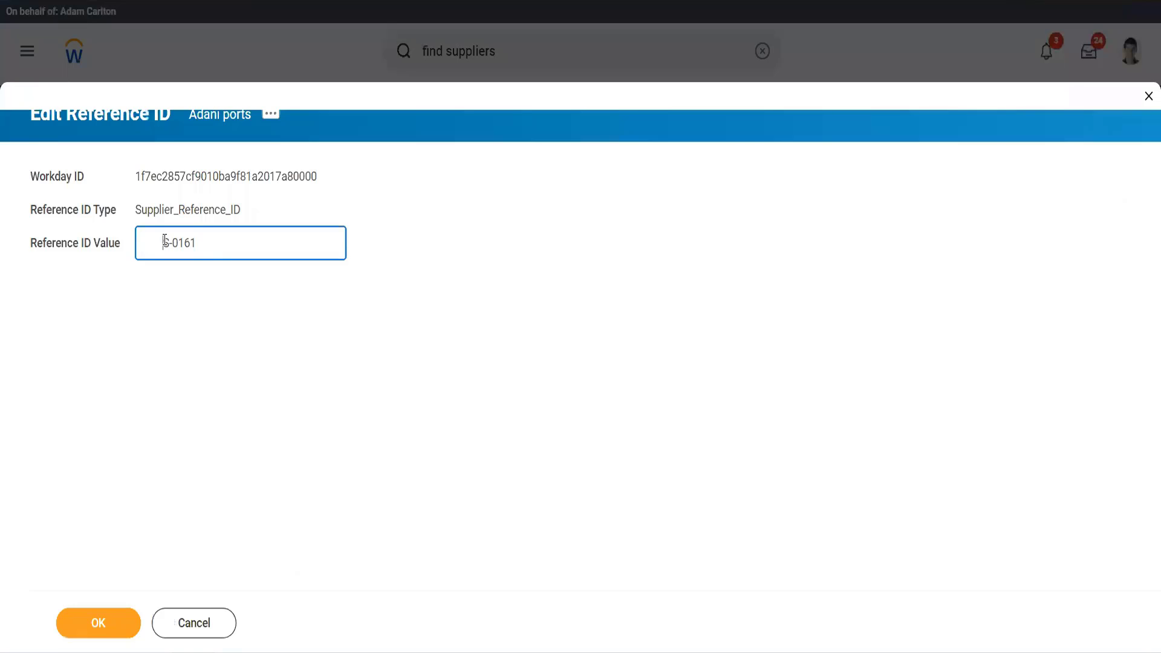
{"action": "key", "text": "BackSpace"}
{"action": "left_click", "coordinate": [107, 624]}
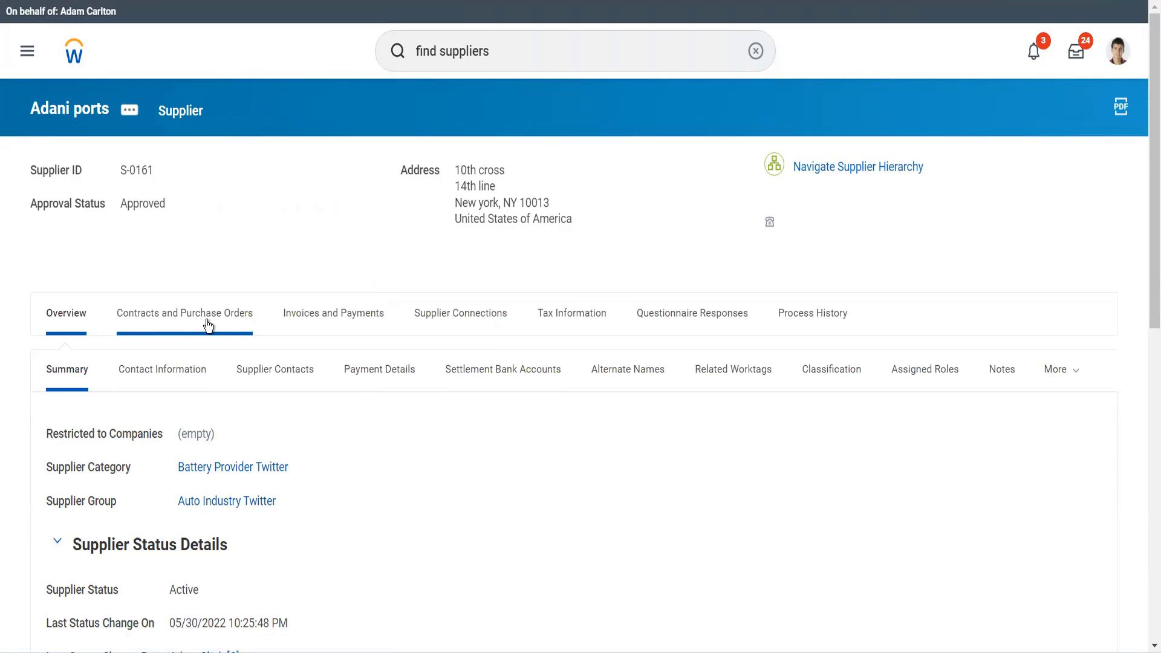
- Add a supplier contact for Adani ports and enter the contact's first and last name
{"action": "left_click", "coordinate": [307, 385]}
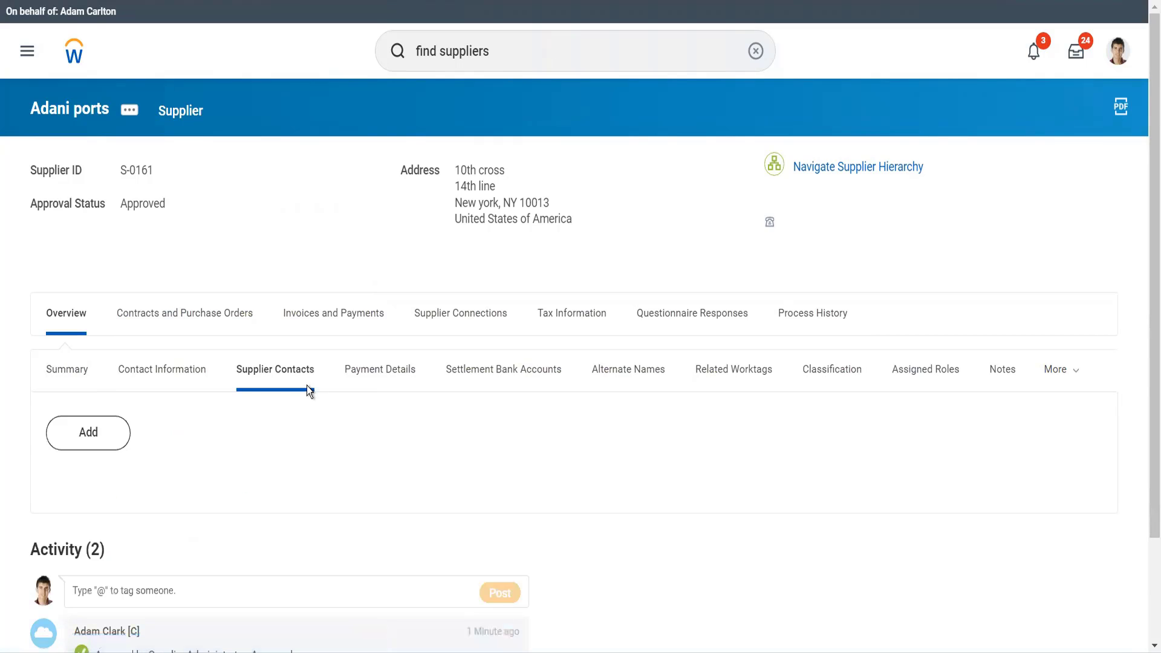
{"action": "left_click", "coordinate": [106, 433]}
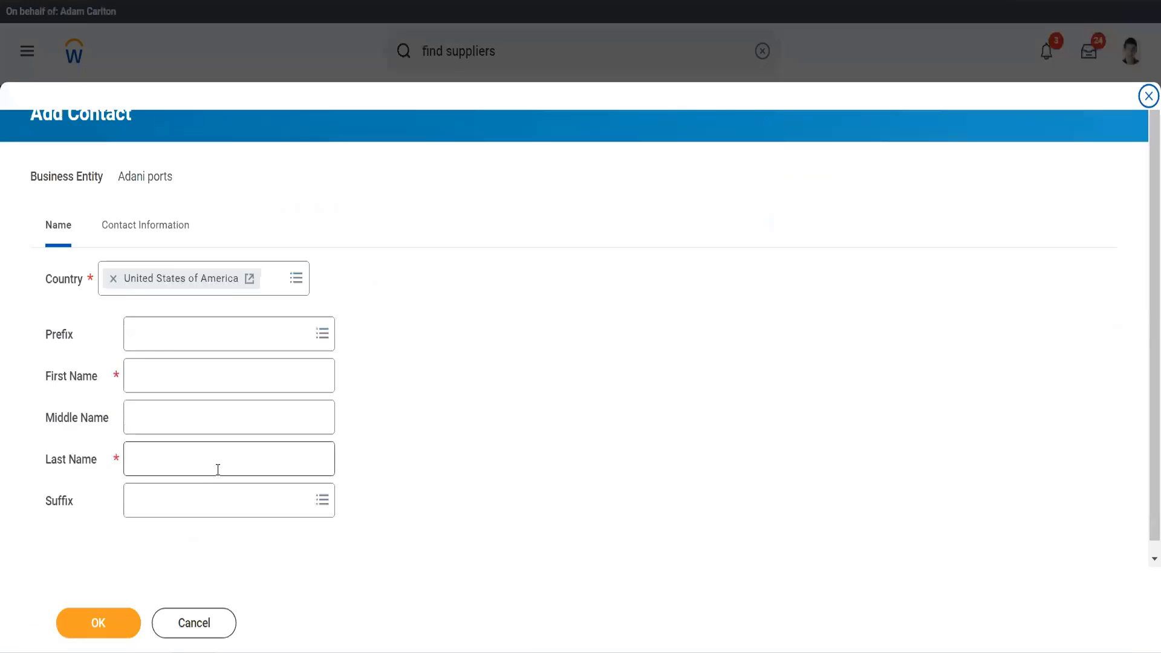
{"action": "left_click", "coordinate": [167, 377]}
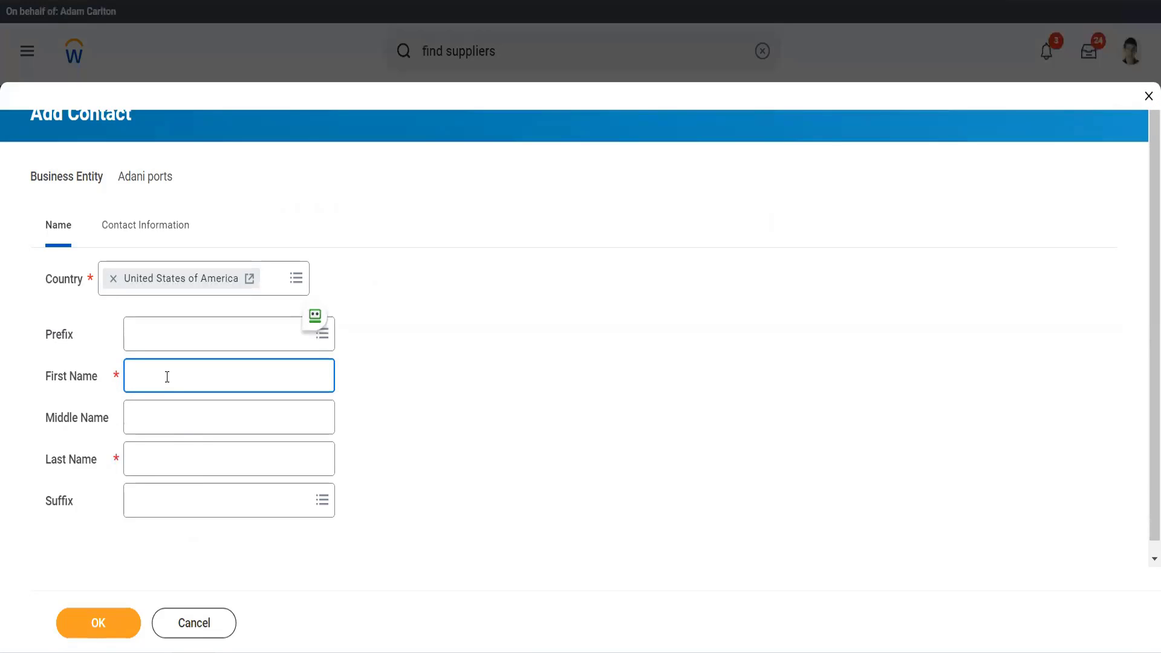
{"action": "key", "text": "Tab"}
{"action": "key", "text": "Tab"}
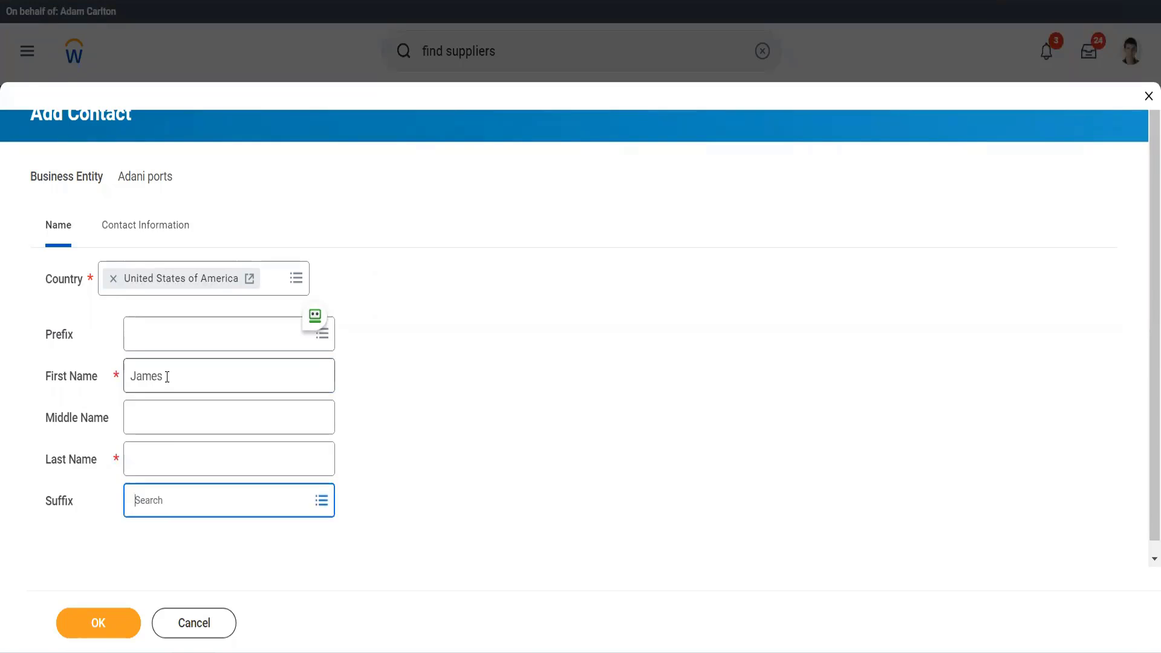
{"action": "left_click", "coordinate": [172, 466]}
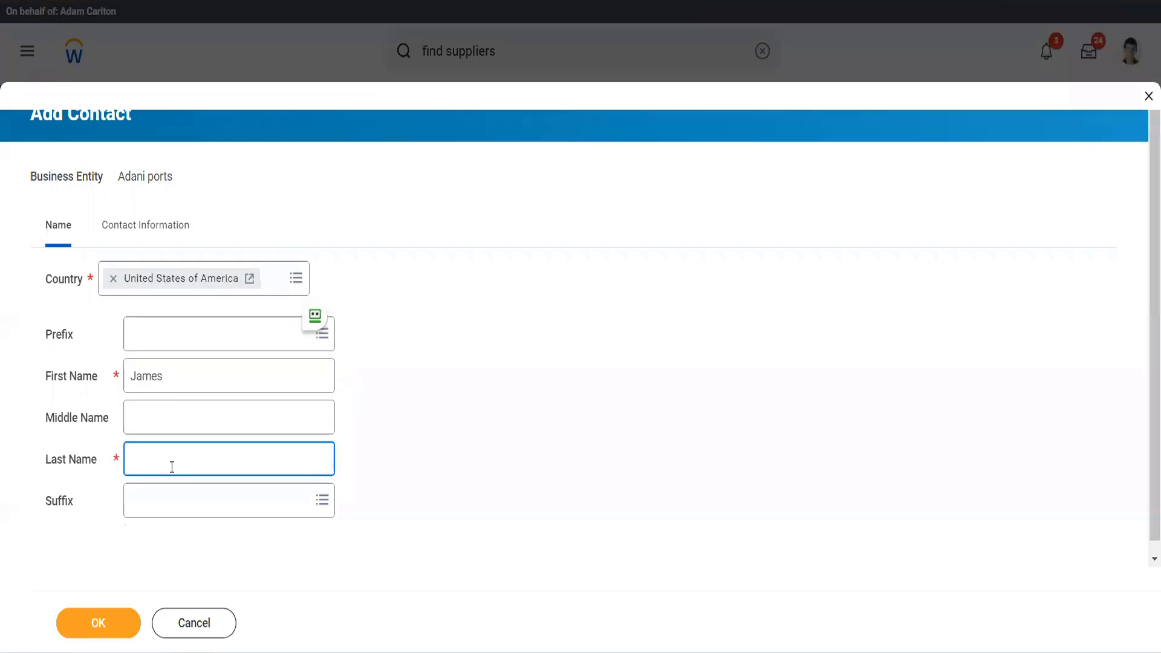
- Add an email address to the new supplier contact's contact information and set its type to Work
{"action": "scroll", "coordinate": [172, 467], "scroll_direction": "down", "scroll_amount": 2}
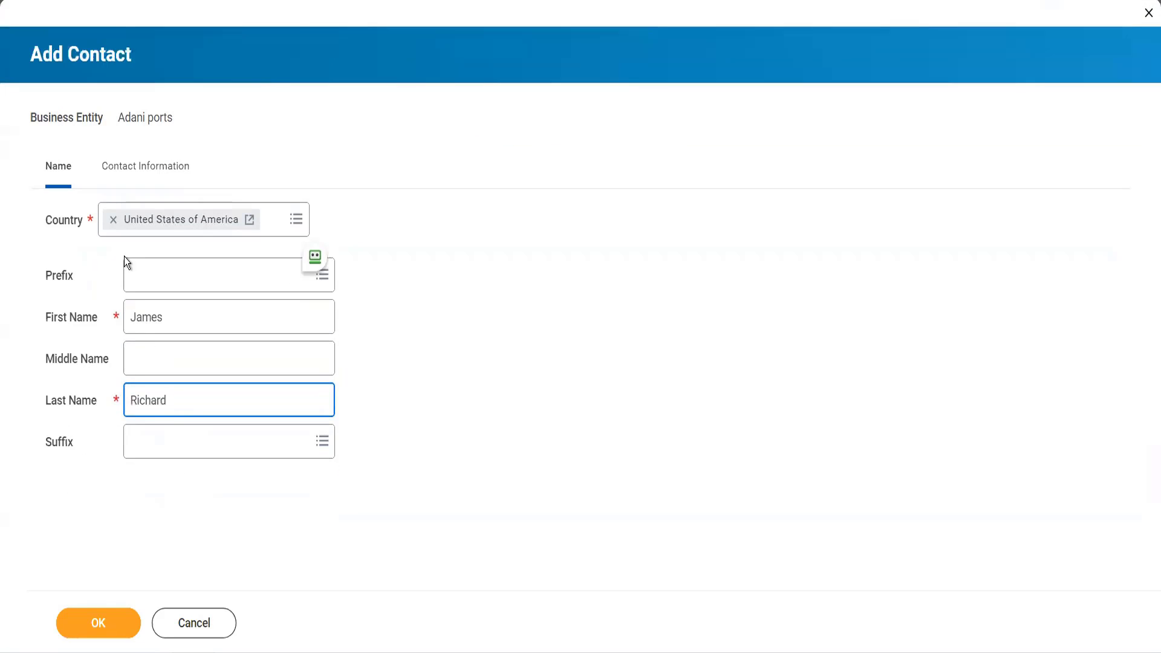
{"action": "left_click", "coordinate": [121, 183]}
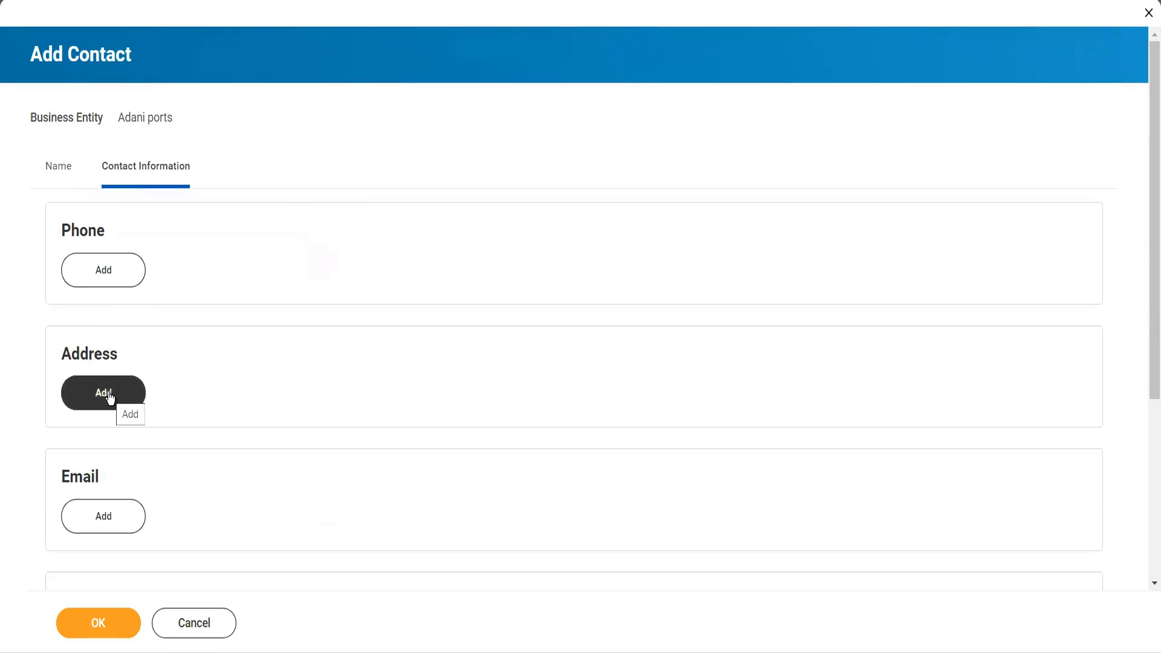
{"action": "left_click", "coordinate": [119, 518]}
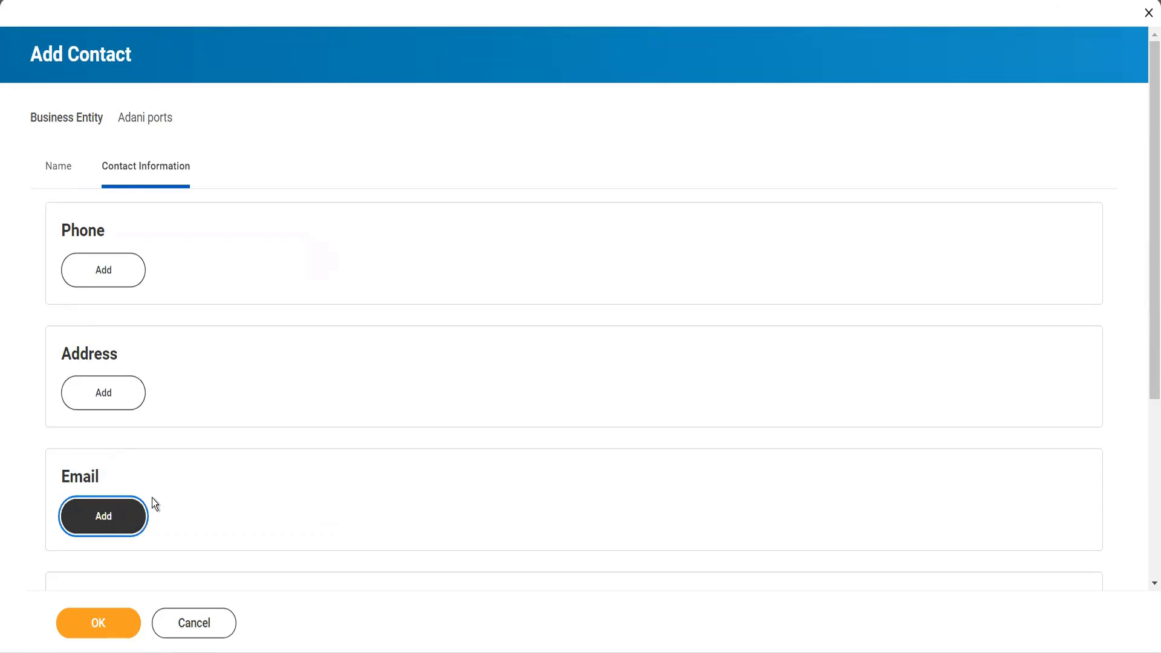
{"action": "type", "text": "Z"}
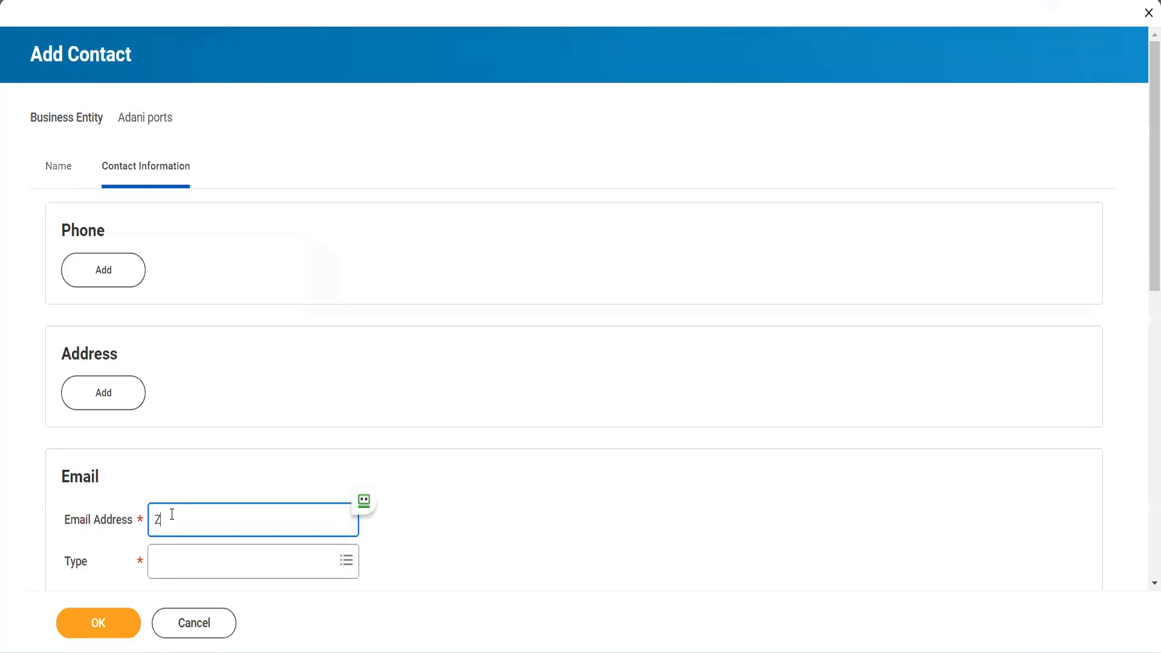
{"action": "key", "text": "BackSpace"}
{"action": "key", "text": "Tab"}
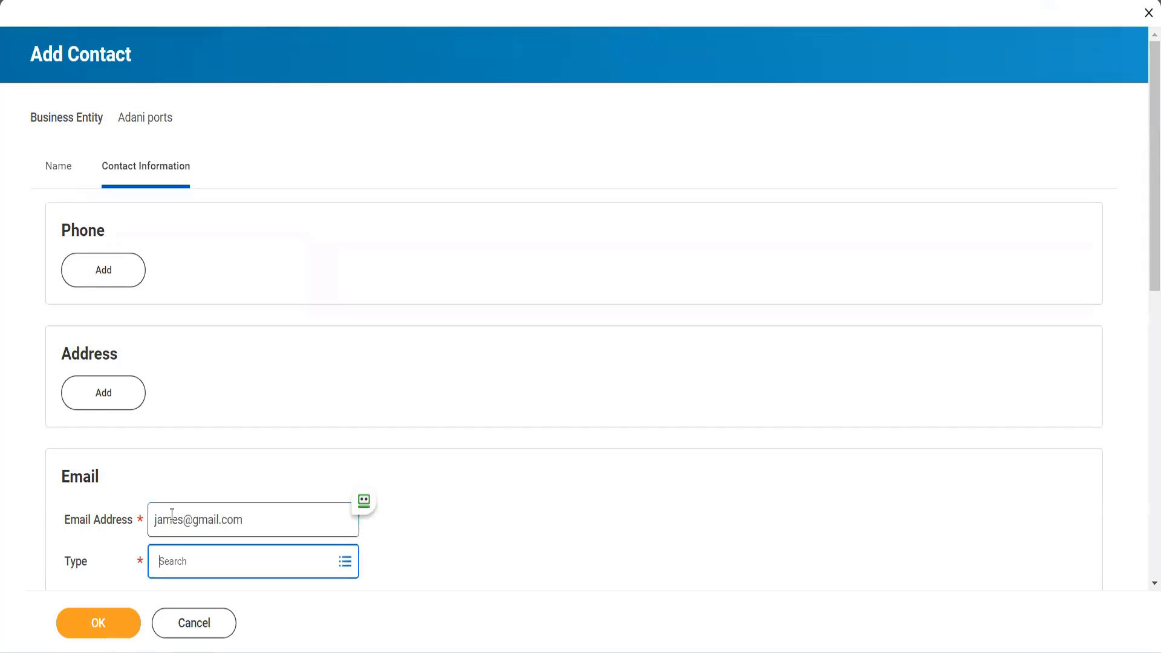
{"action": "left_click", "coordinate": [251, 564]}
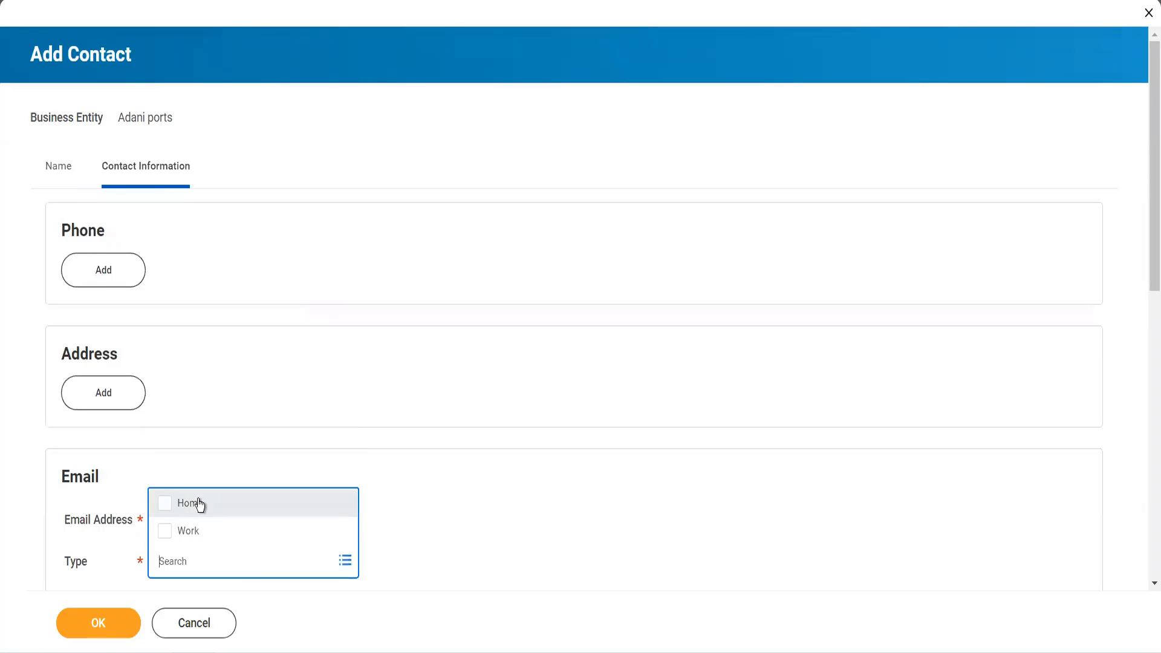
{"action": "left_click", "coordinate": [199, 533]}
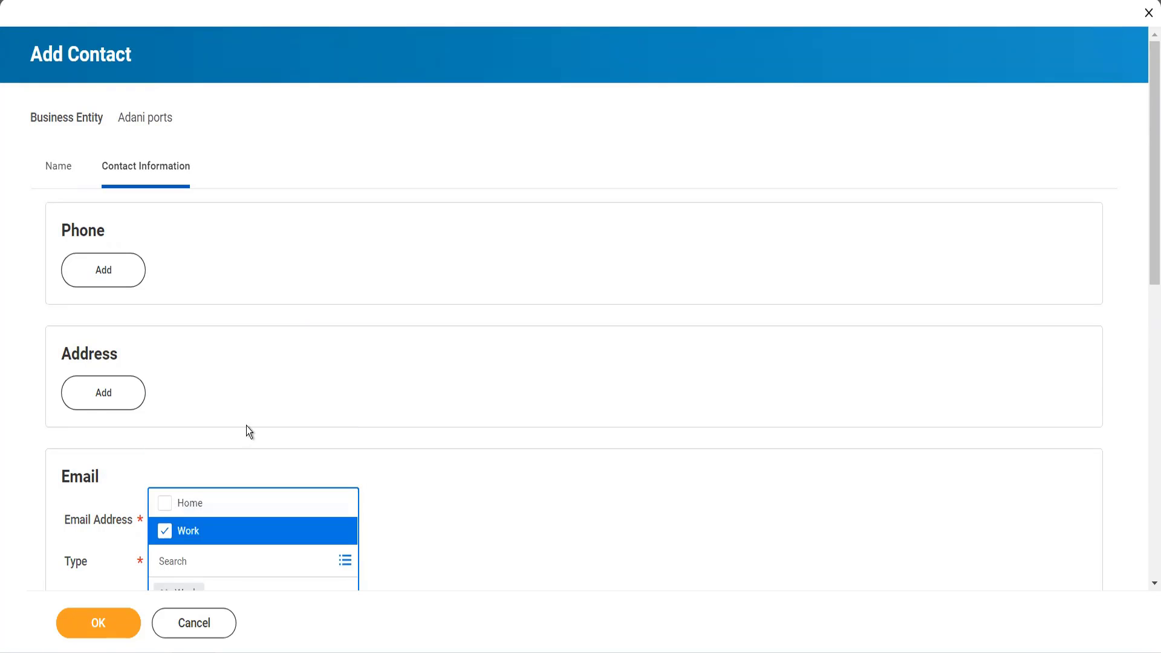
{"action": "left_click", "coordinate": [245, 425]}
- Mark the contact's email for Billing and Shipping use, and save the new supplier contact
{"action": "scroll", "coordinate": [245, 426], "scroll_direction": "down", "scroll_amount": 3}
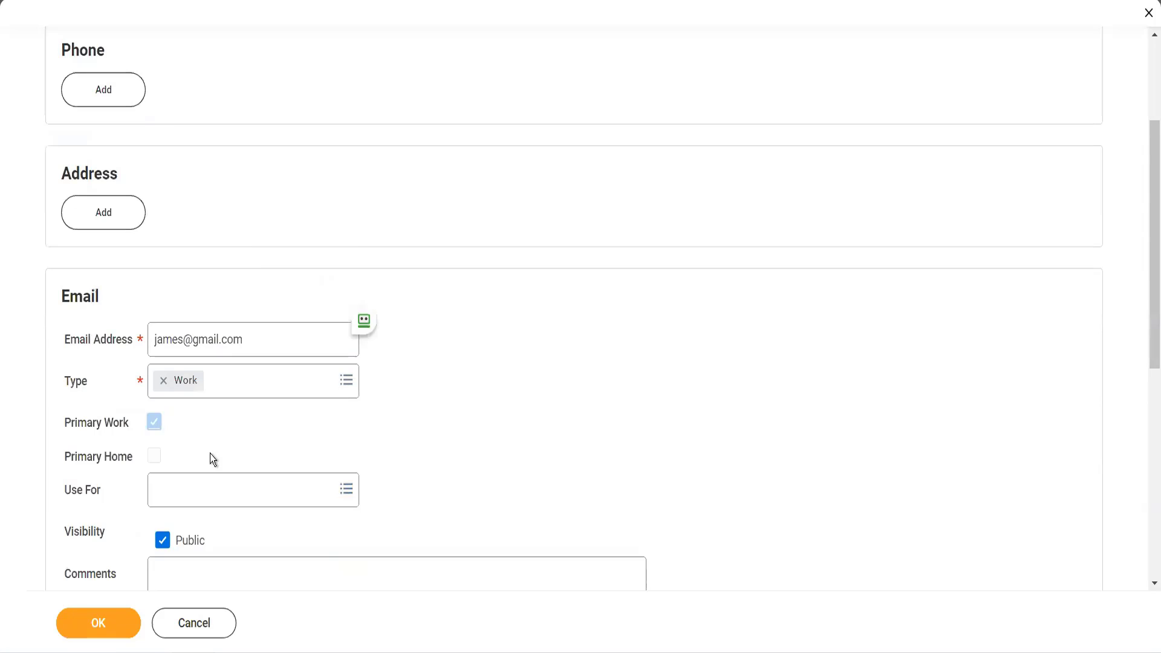
{"action": "left_click", "coordinate": [209, 497]}
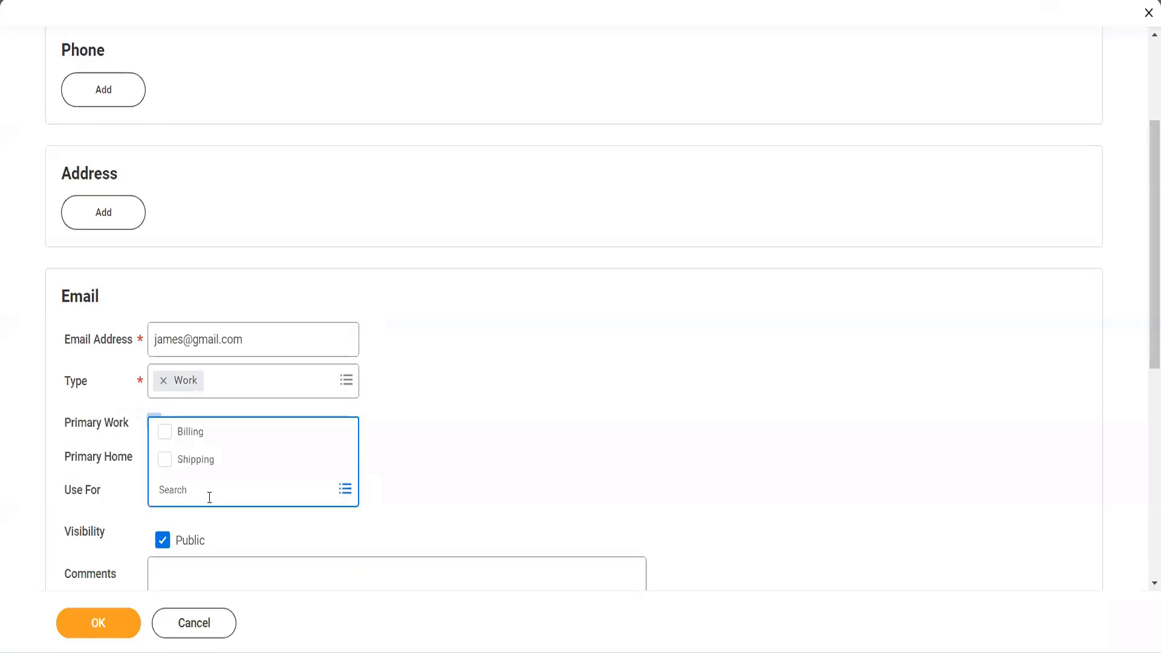
{"action": "left_click", "coordinate": [190, 434]}
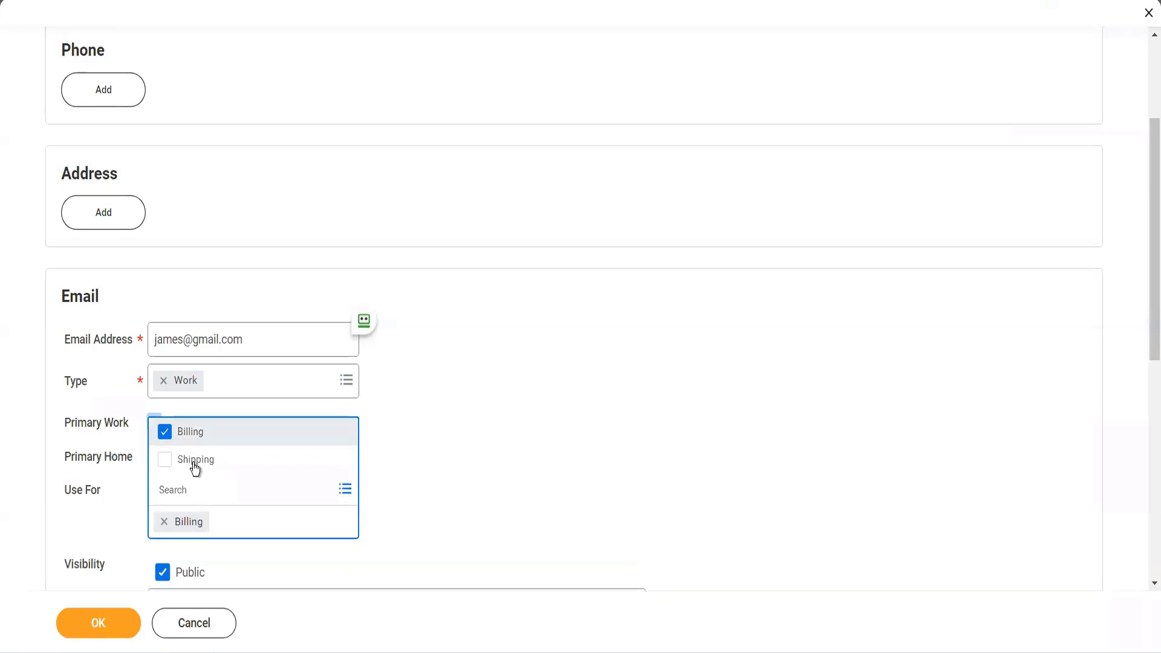
{"action": "left_click", "coordinate": [194, 466]}
{"action": "left_click", "coordinate": [383, 464]}
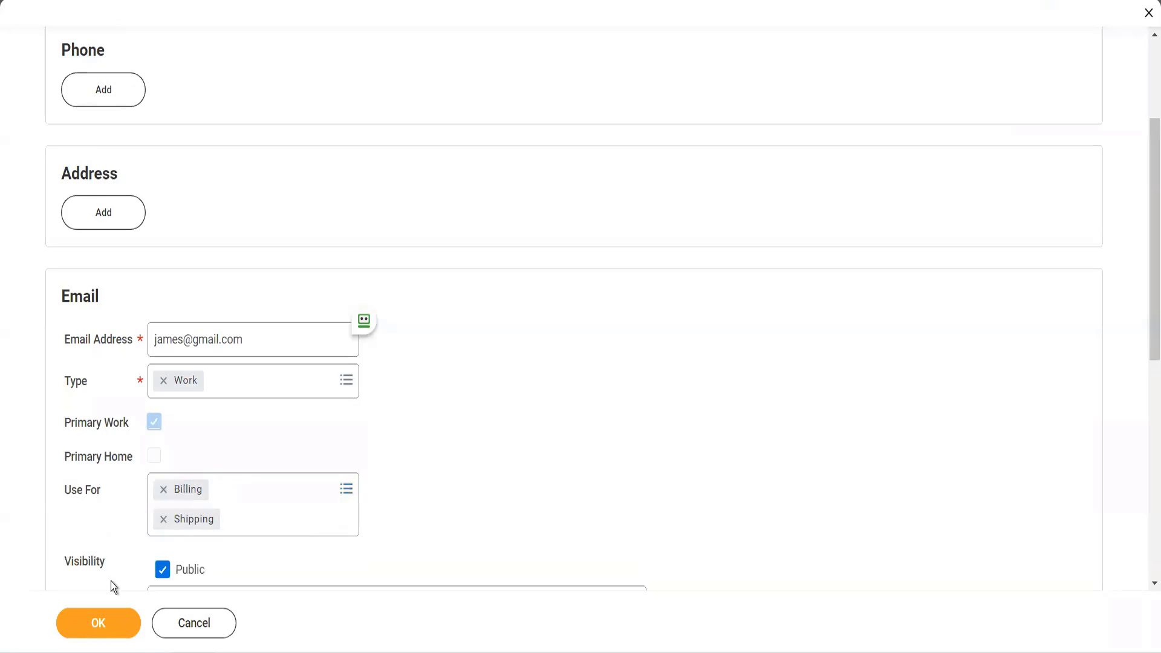
{"action": "scroll", "coordinate": [111, 582], "scroll_direction": "down", "scroll_amount": 3}
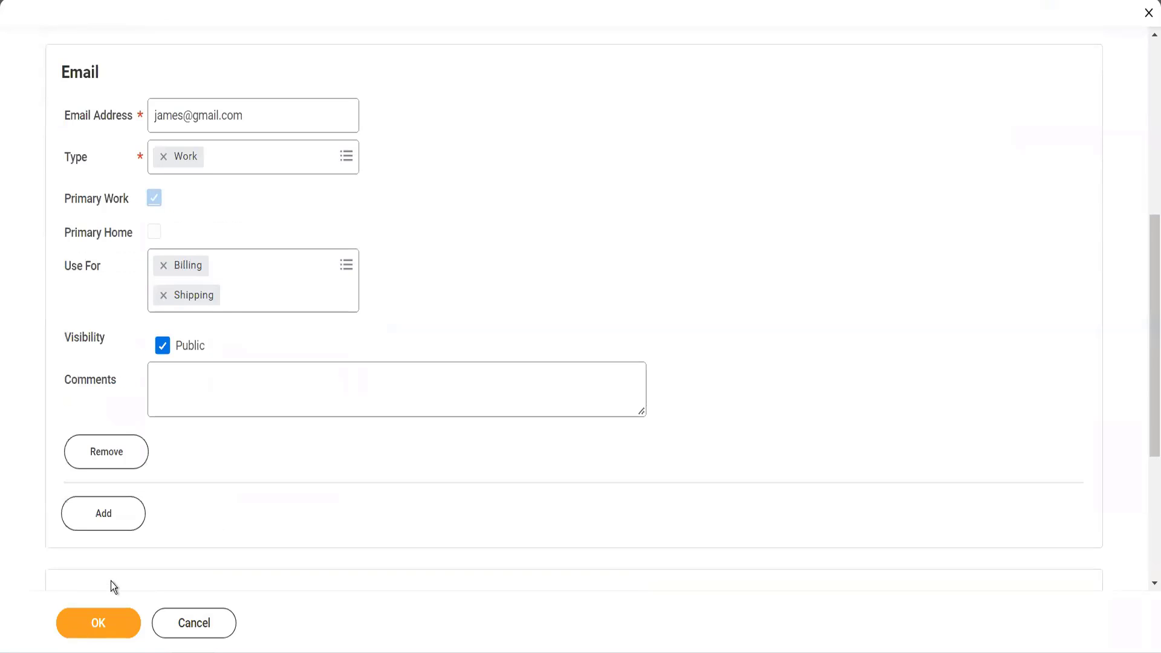
{"action": "left_click", "coordinate": [109, 621]}
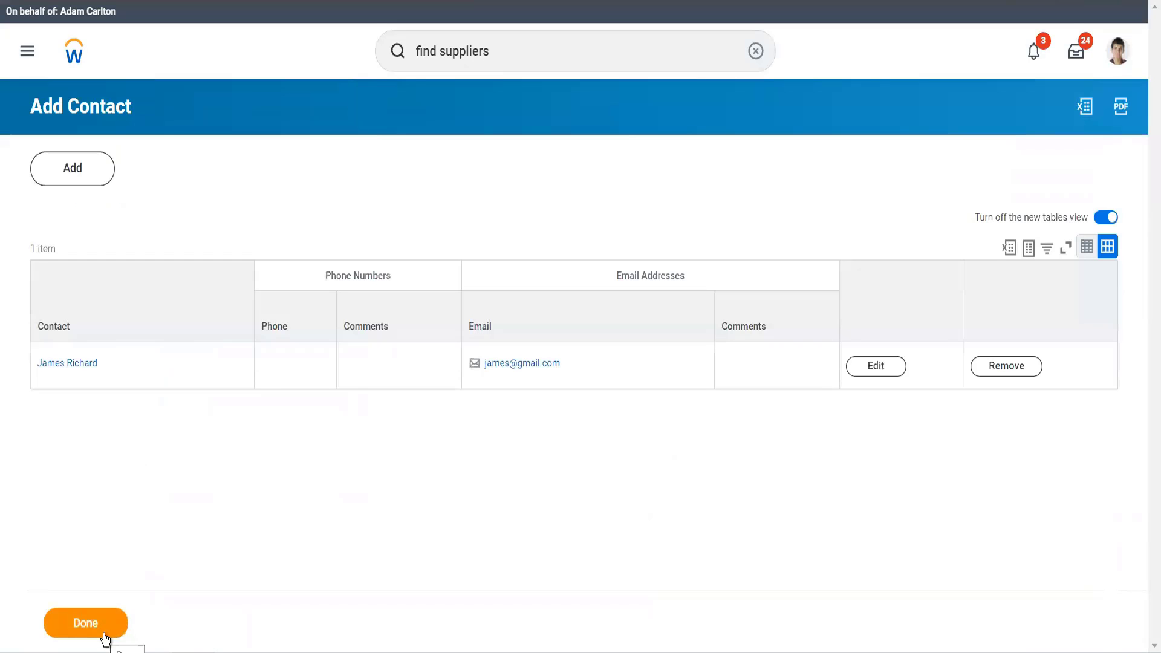
{"action": "left_click", "coordinate": [105, 634]}
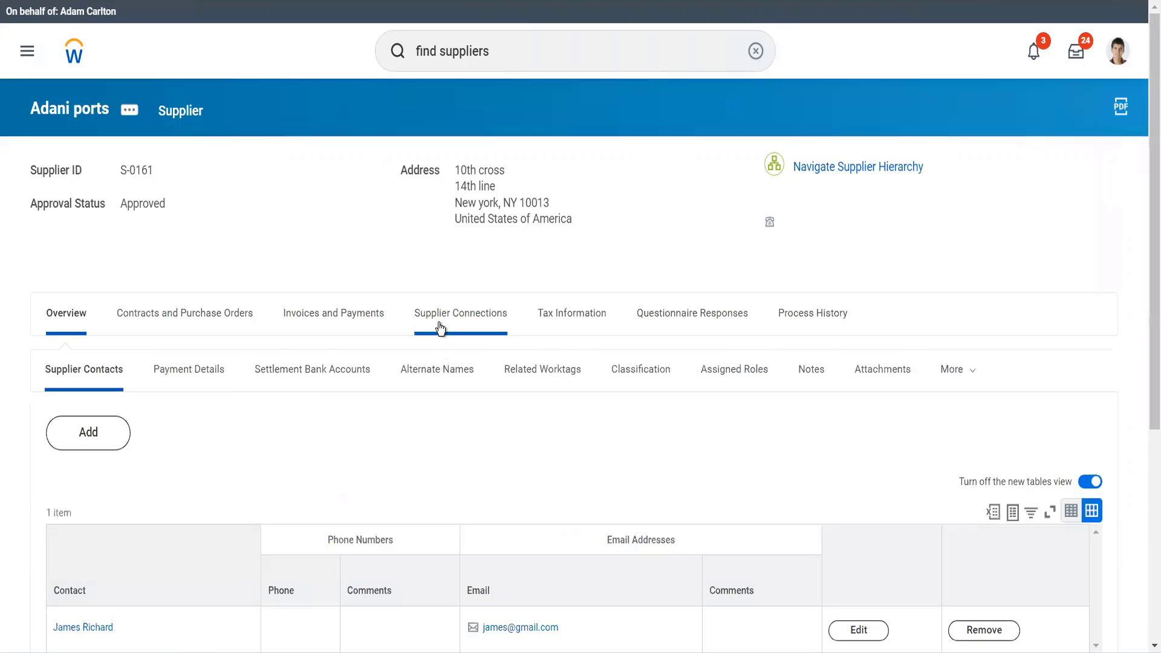
- Edit the order-from connections of Adani ports and enter a person's name as the supplier connection name
{"action": "left_click", "coordinate": [438, 323]}
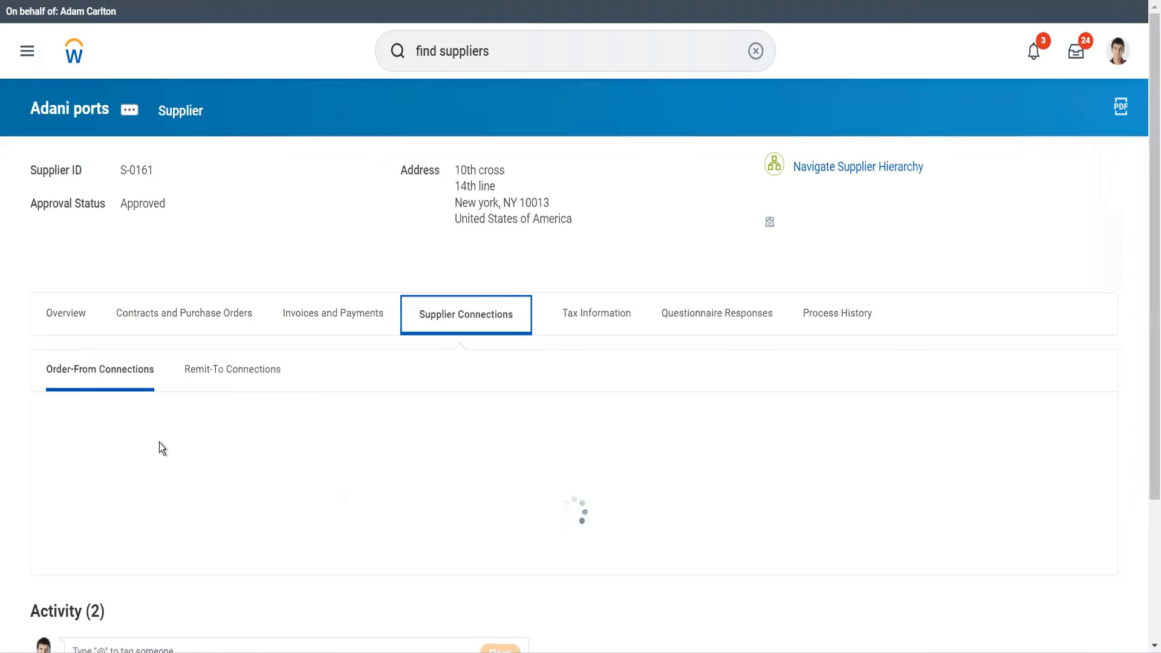
{"action": "scroll", "coordinate": [159, 442], "scroll_direction": "down", "scroll_amount": 3}
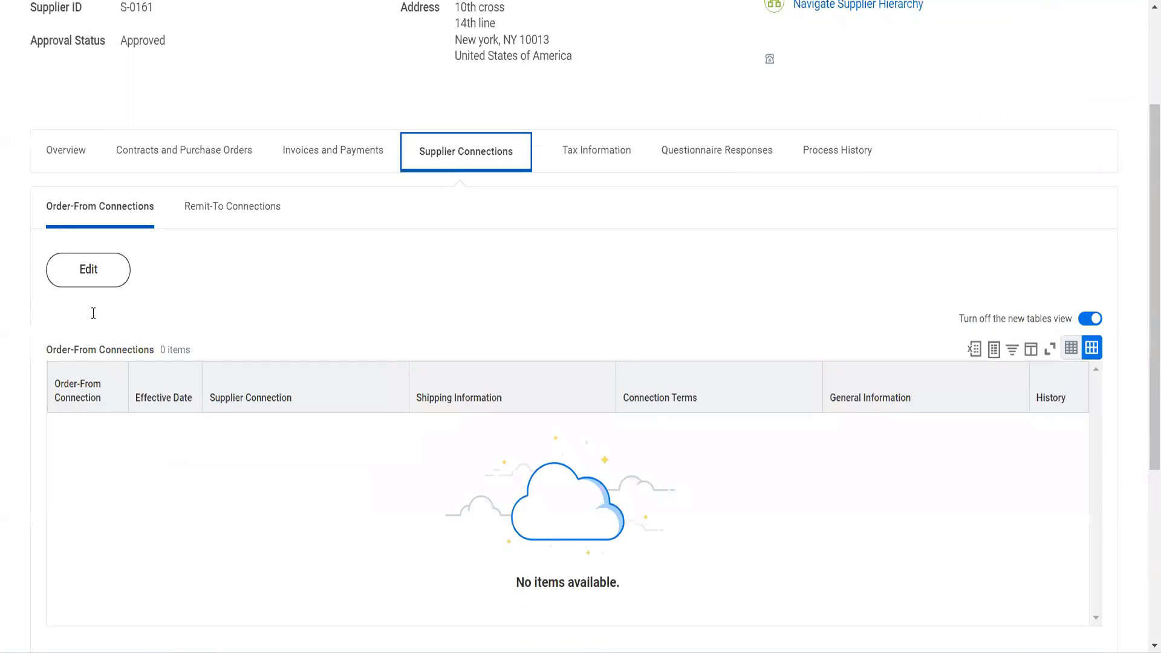
{"action": "left_click", "coordinate": [94, 288]}
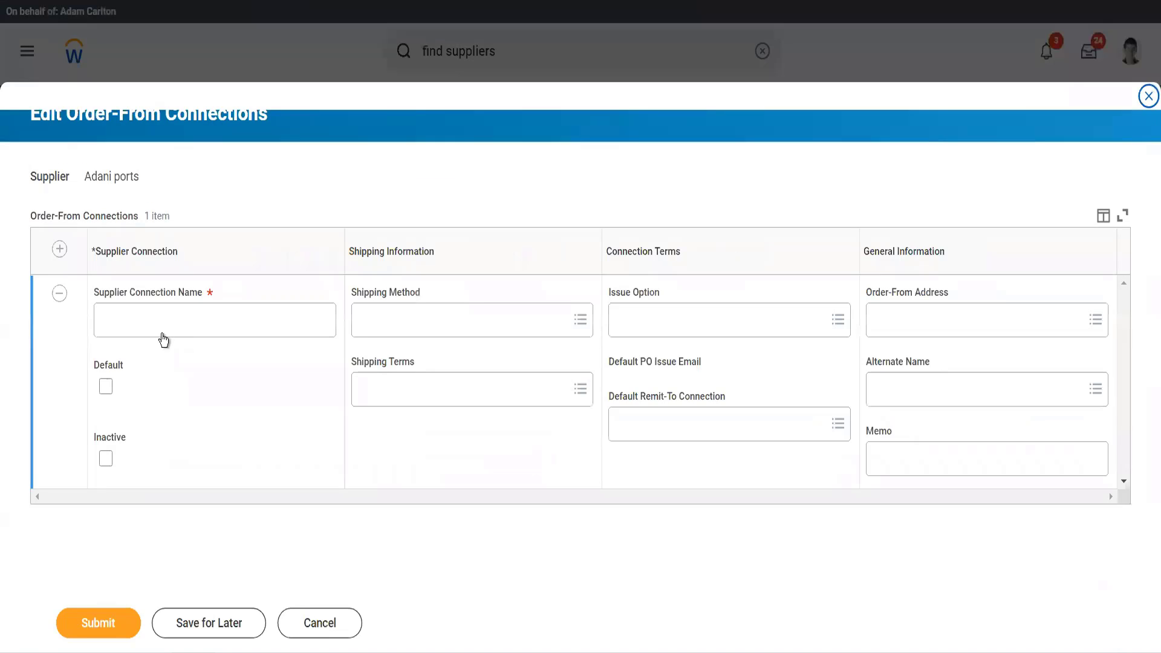
{"action": "left_click", "coordinate": [164, 336]}
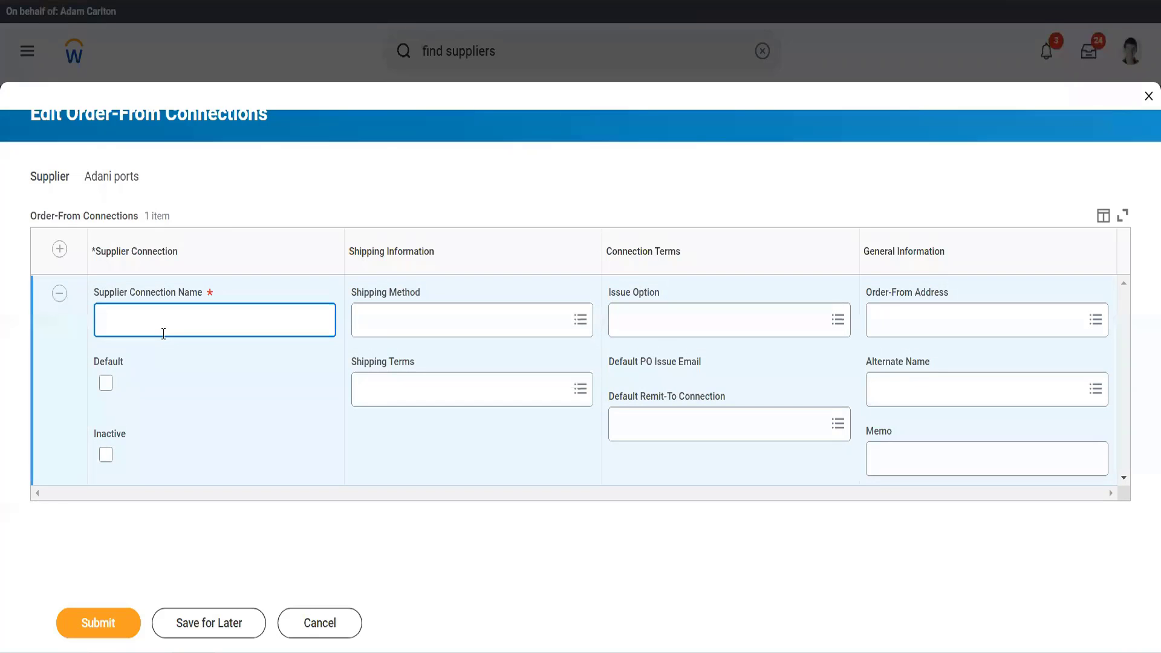
{"action": "left_click", "coordinate": [385, 315]}
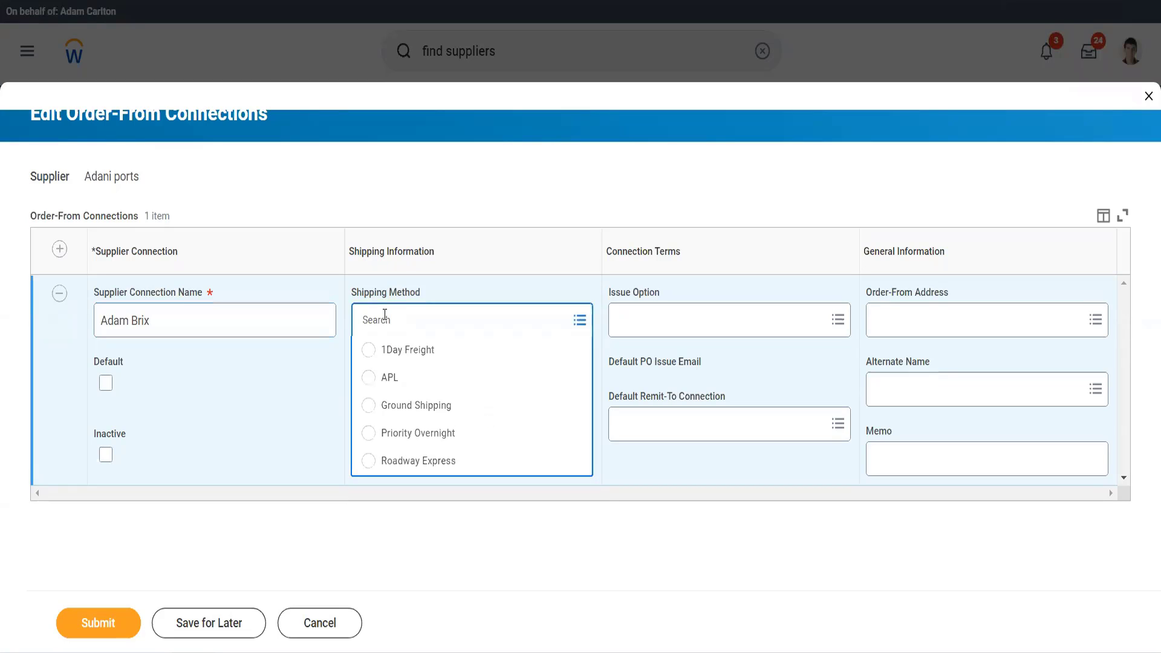
{"action": "left_click", "coordinate": [311, 394]}
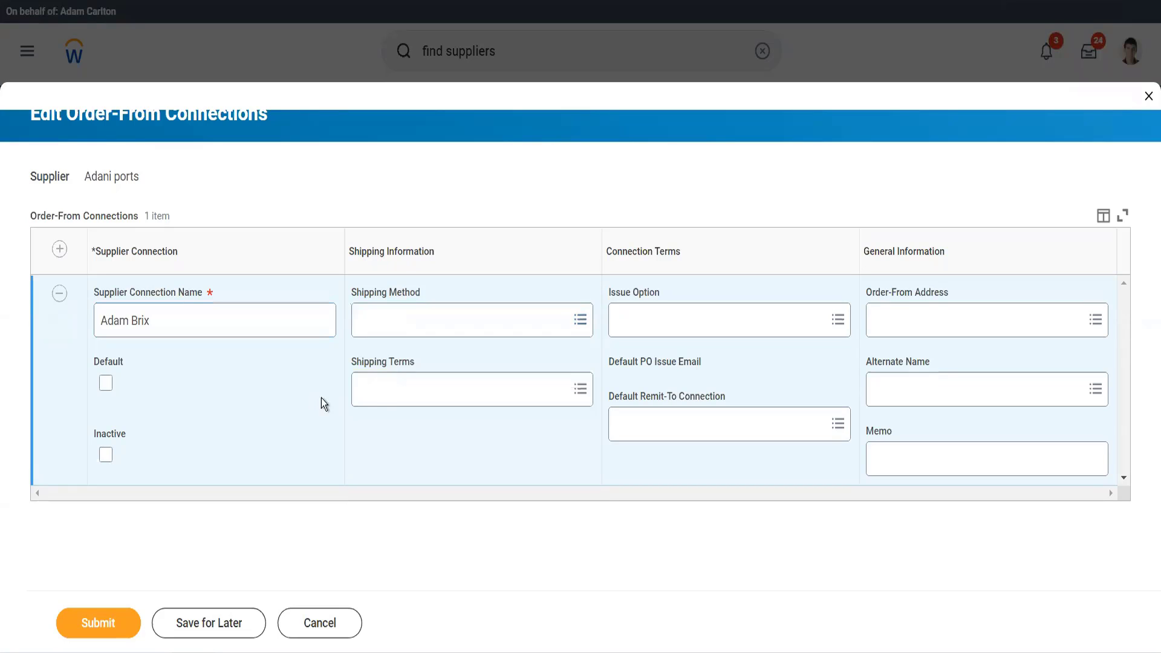
{"action": "left_click", "coordinate": [390, 396]}
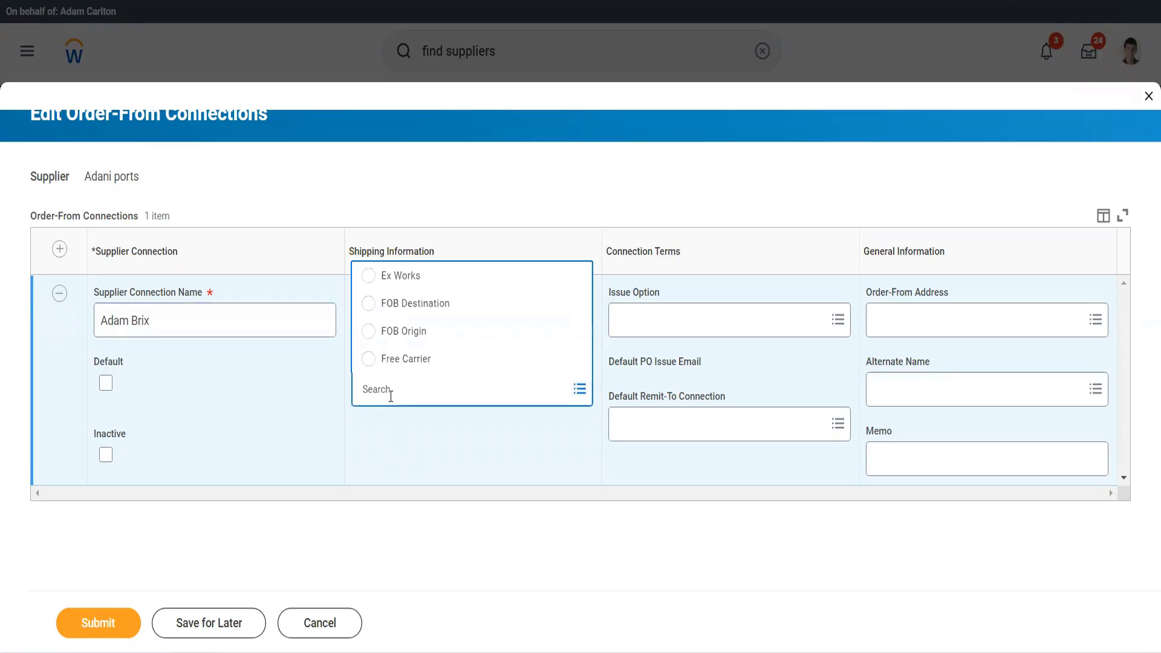
{"action": "left_click", "coordinate": [425, 440]}
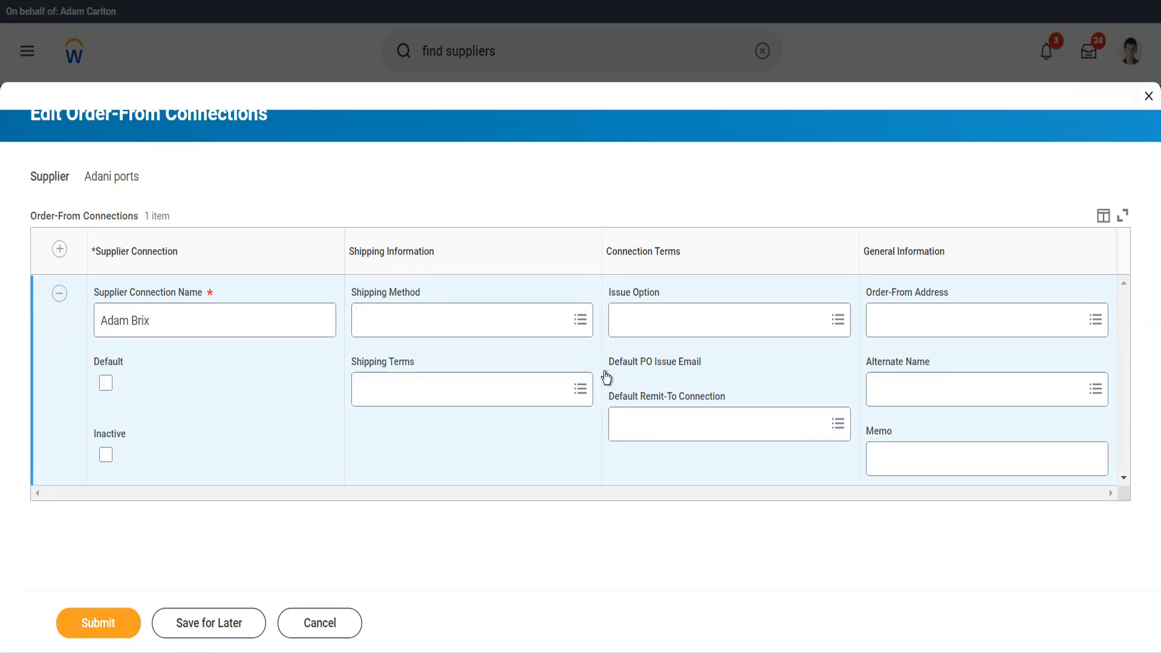
- Set the connection's issue option to Email with the supplier's primary email as default PO issue email, and submit the order-from connection
{"action": "left_click", "coordinate": [614, 327]}
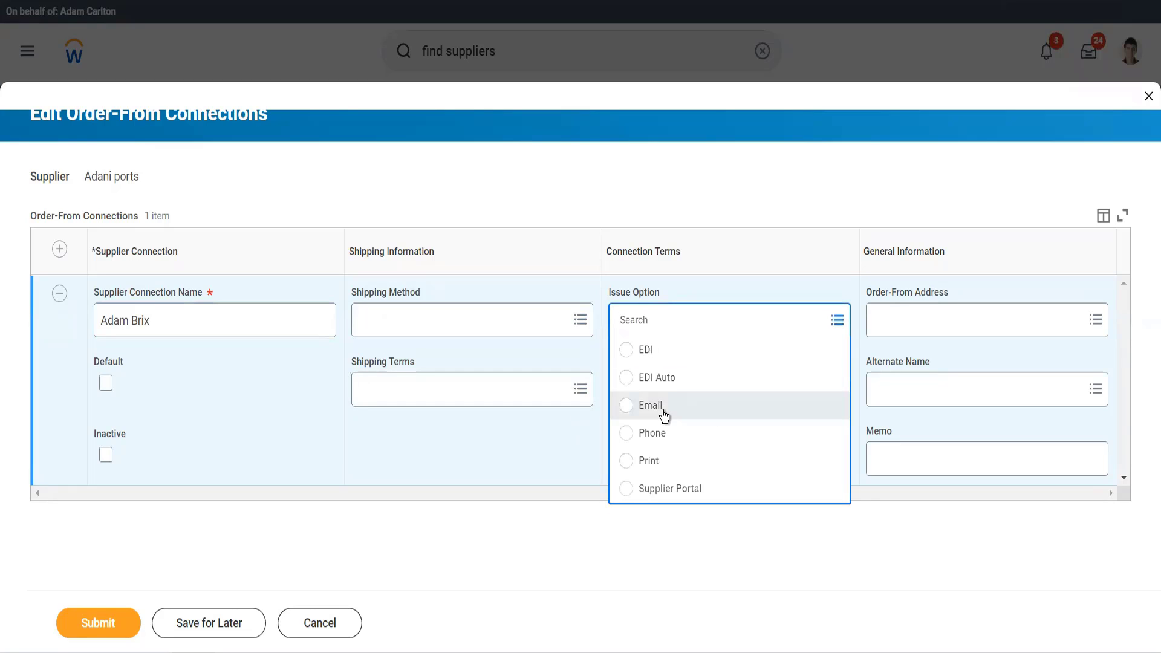
{"action": "left_click", "coordinate": [650, 405]}
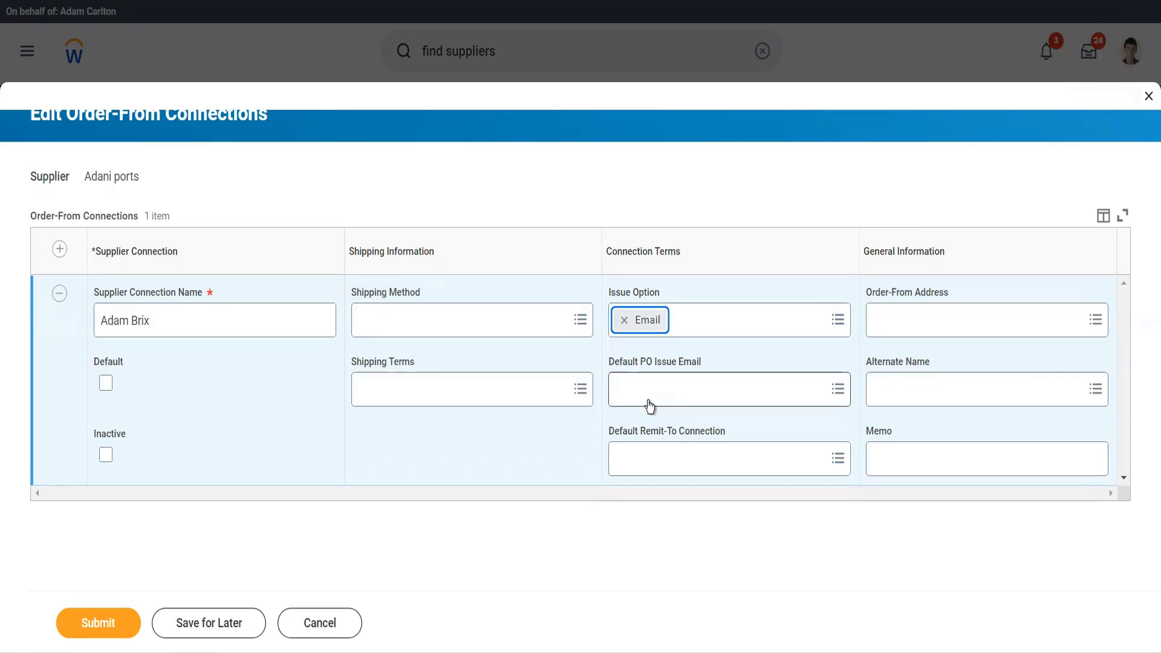
{"action": "left_click", "coordinate": [649, 408]}
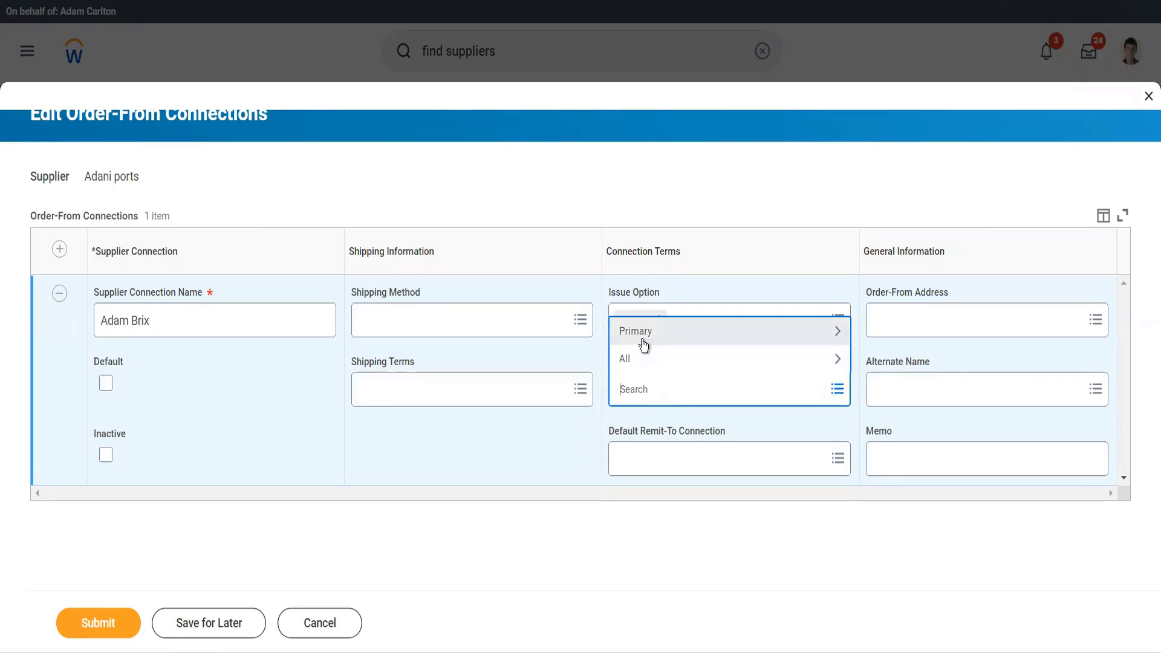
{"action": "left_click", "coordinate": [641, 340]}
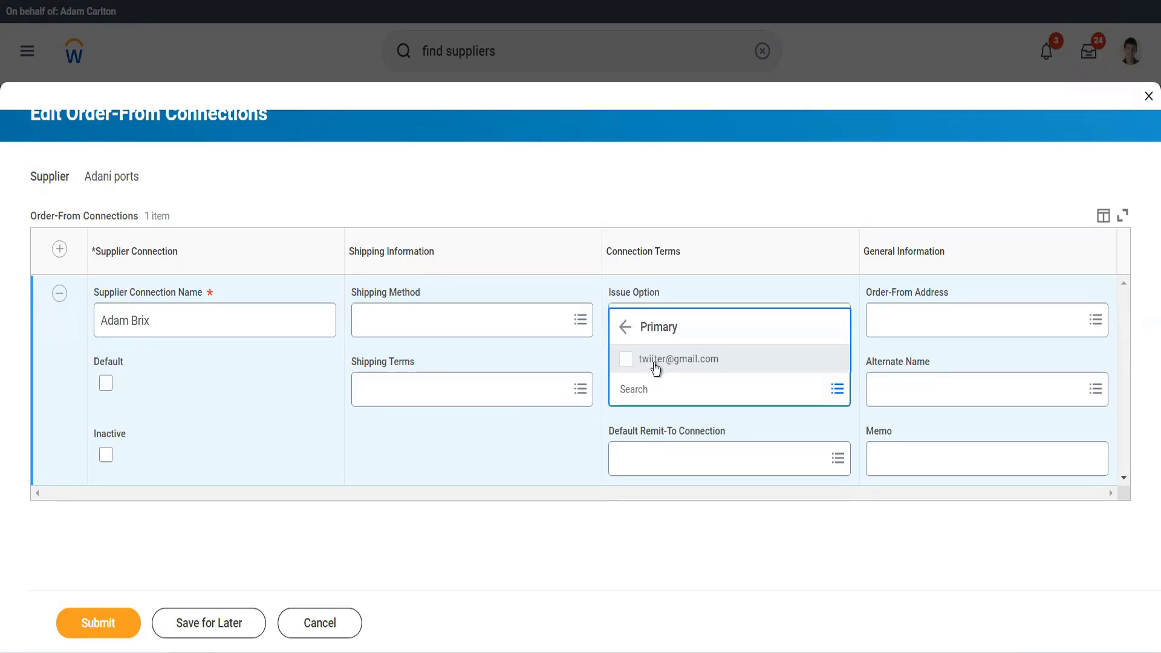
{"action": "left_click", "coordinate": [653, 361]}
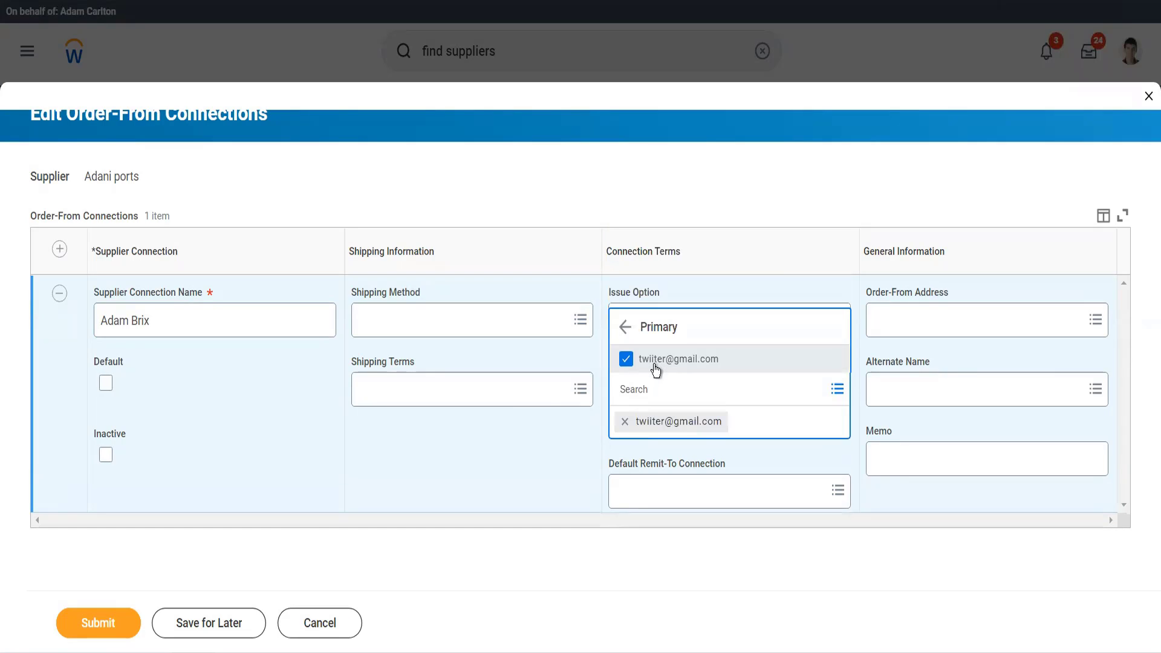
{"action": "left_click", "coordinate": [575, 464]}
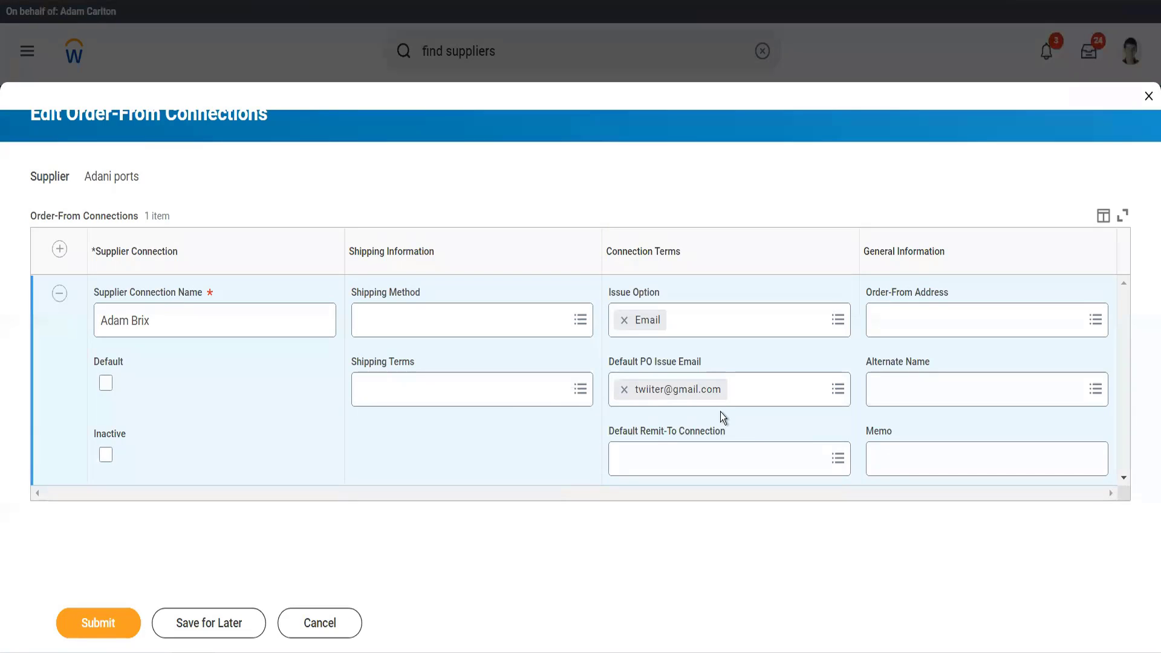
{"action": "left_click", "coordinate": [755, 457]}
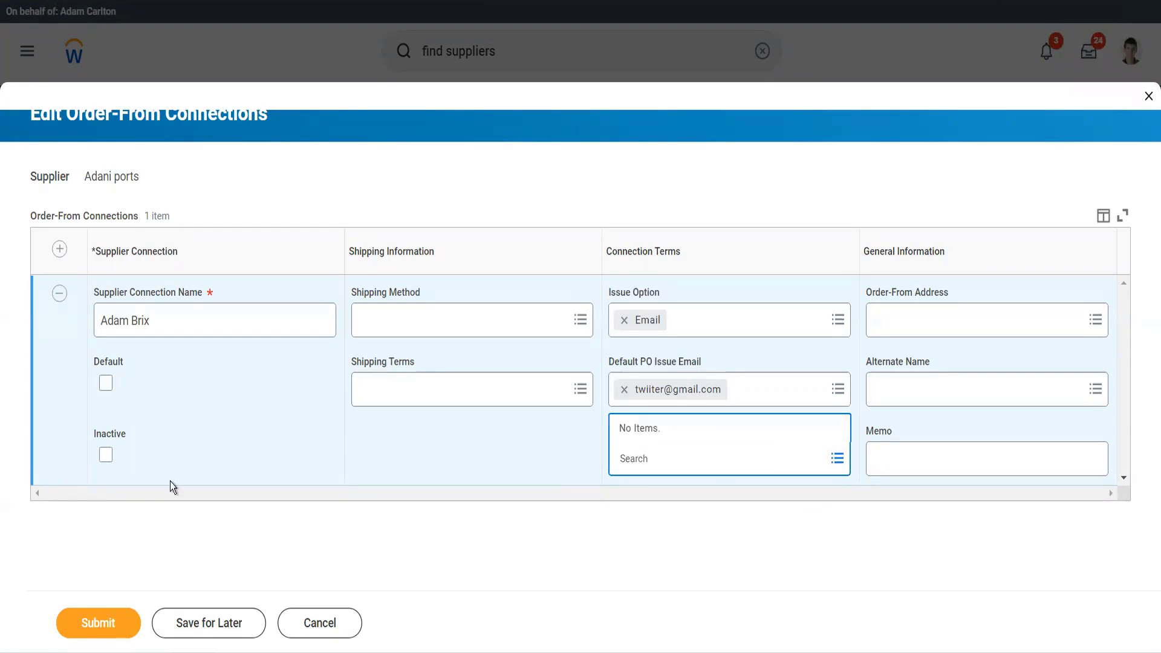
{"action": "left_click", "coordinate": [99, 623]}
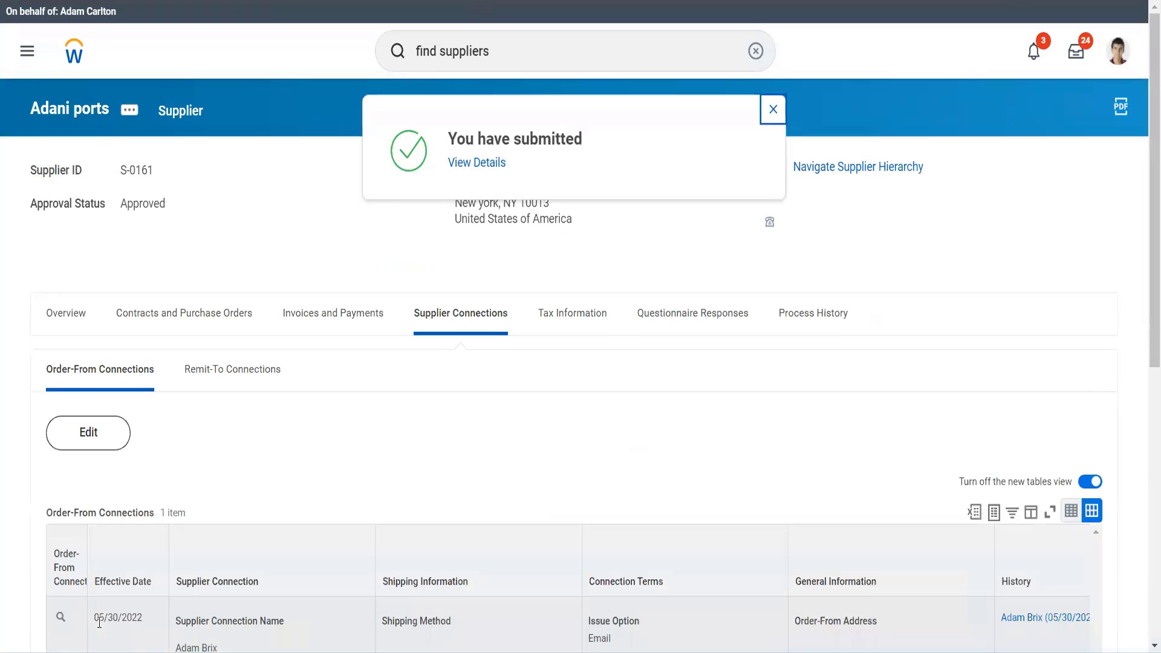
{"action": "scroll", "coordinate": [222, 462], "scroll_direction": "down", "scroll_amount": 3}
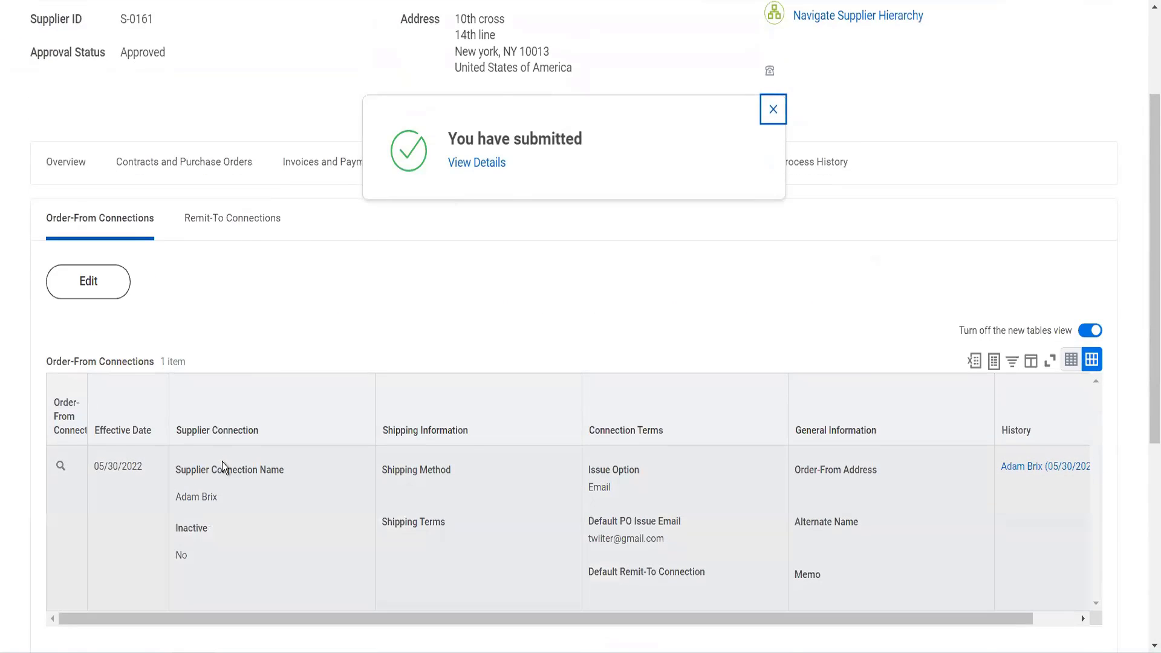
{"action": "scroll", "coordinate": [222, 462], "scroll_direction": "up", "scroll_amount": 3}
{"action": "scroll", "coordinate": [218, 383], "scroll_direction": "down", "scroll_amount": 1}
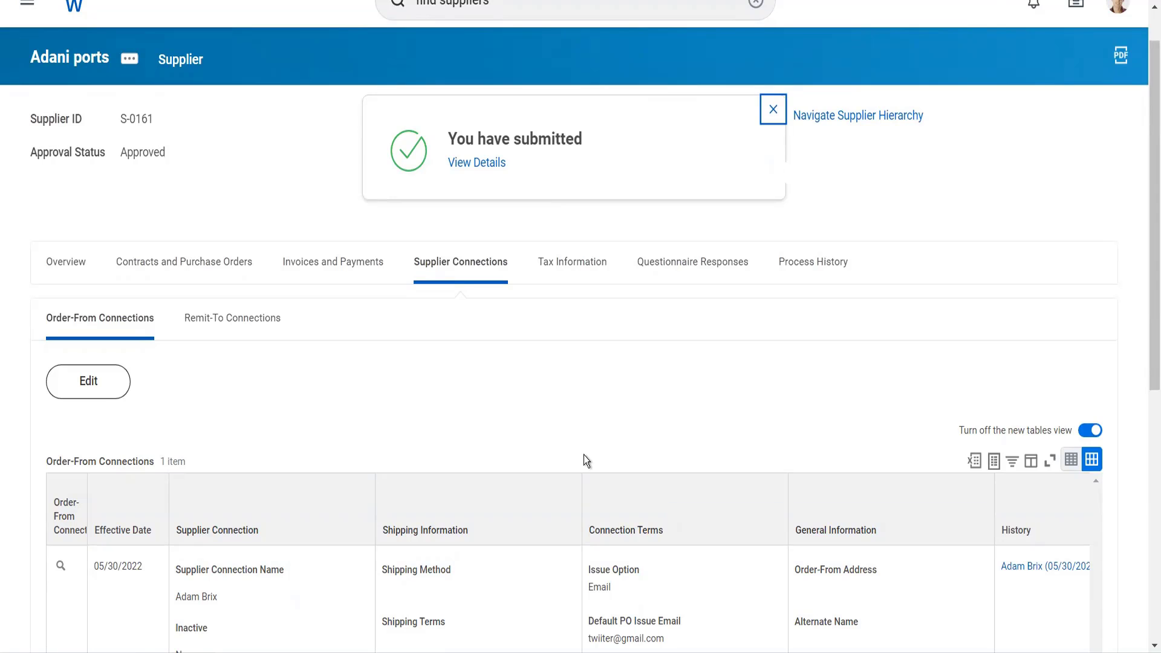
{"action": "scroll", "coordinate": [293, 183], "scroll_direction": "up", "scroll_amount": 1}
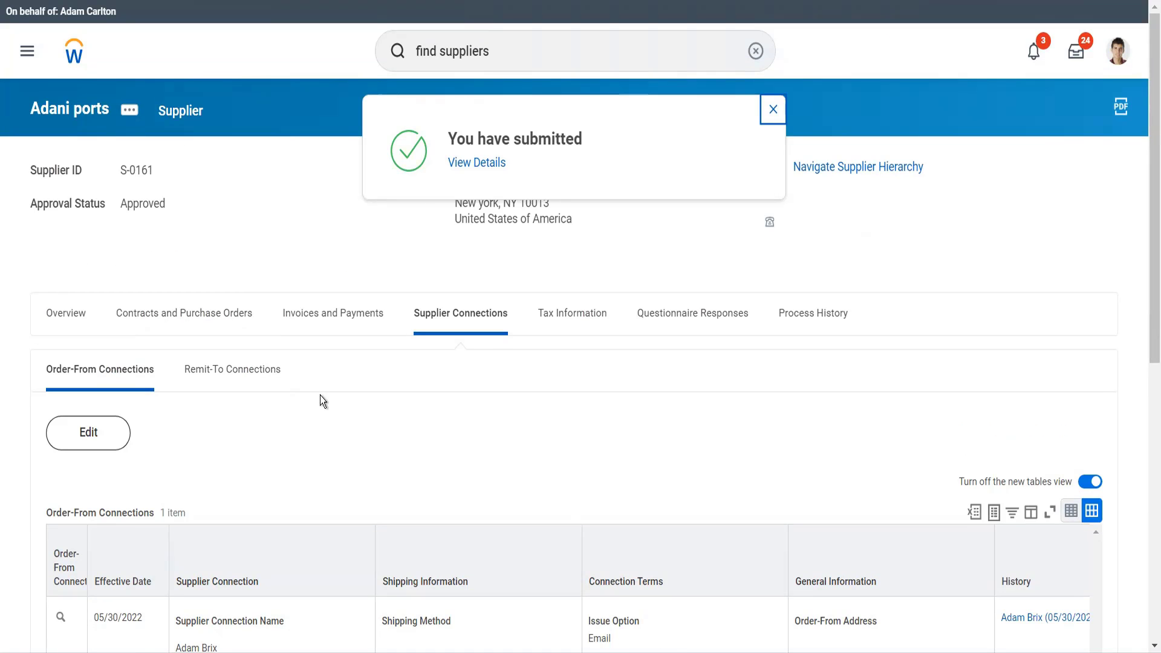
{"action": "scroll", "coordinate": [321, 396], "scroll_direction": "down", "scroll_amount": 3}
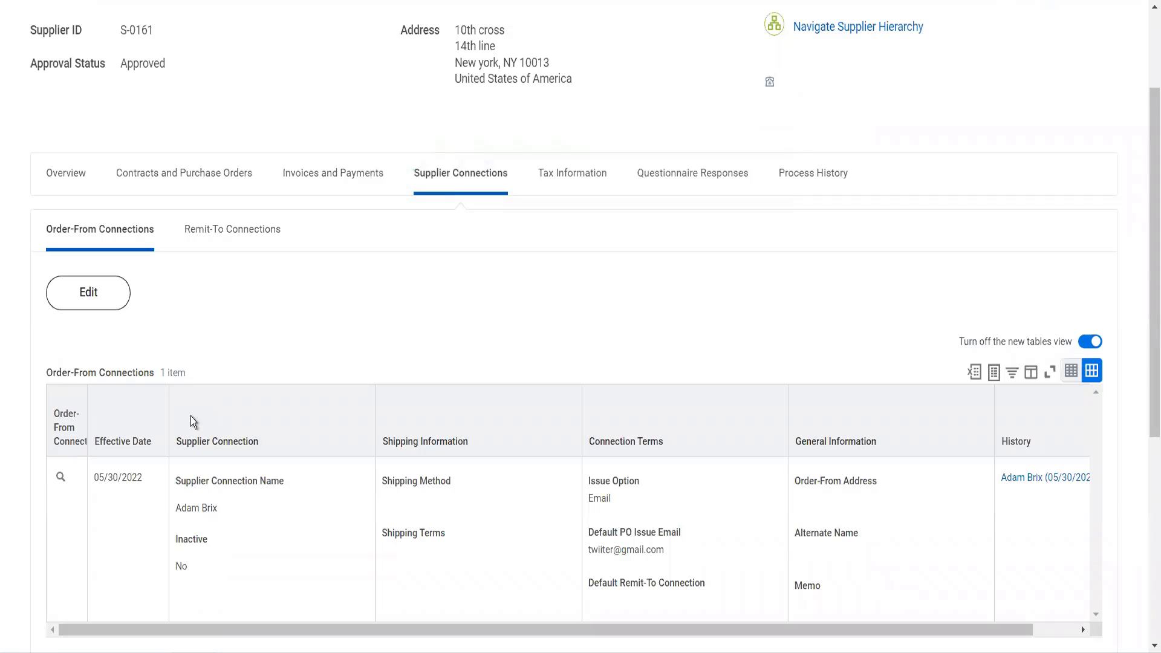
{"action": "scroll", "coordinate": [274, 219], "scroll_direction": "up", "scroll_amount": 3}
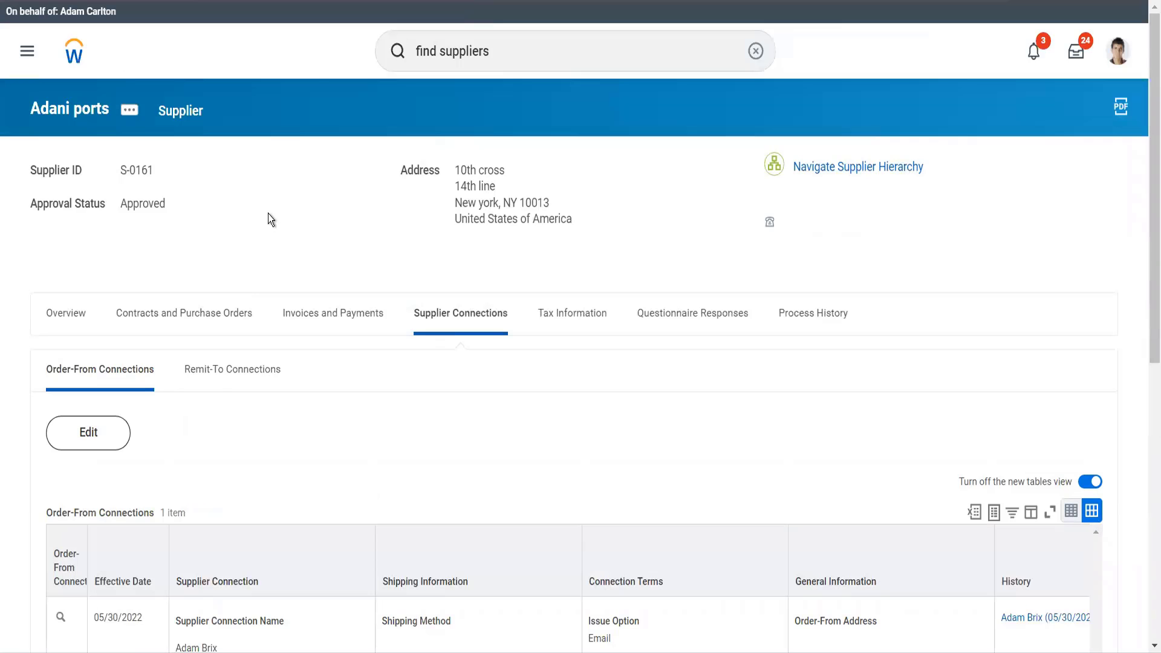